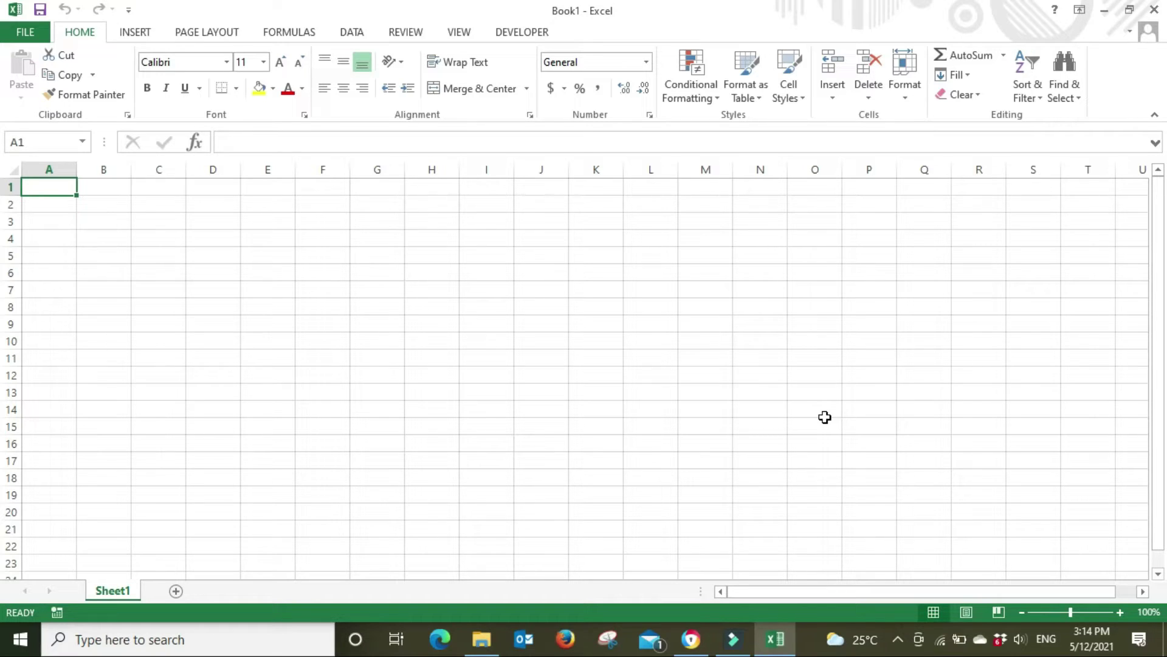
Step: Rename the Sheet1 tab to Expenses and go to cell A1
double_click(110, 591)
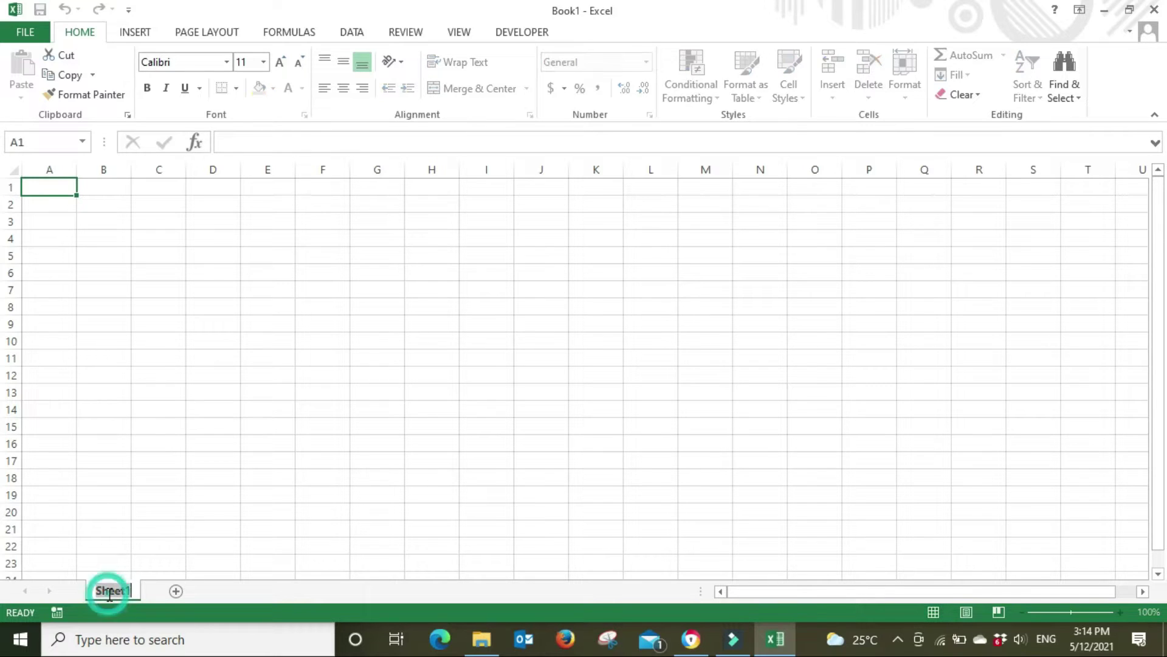
text(Ex)
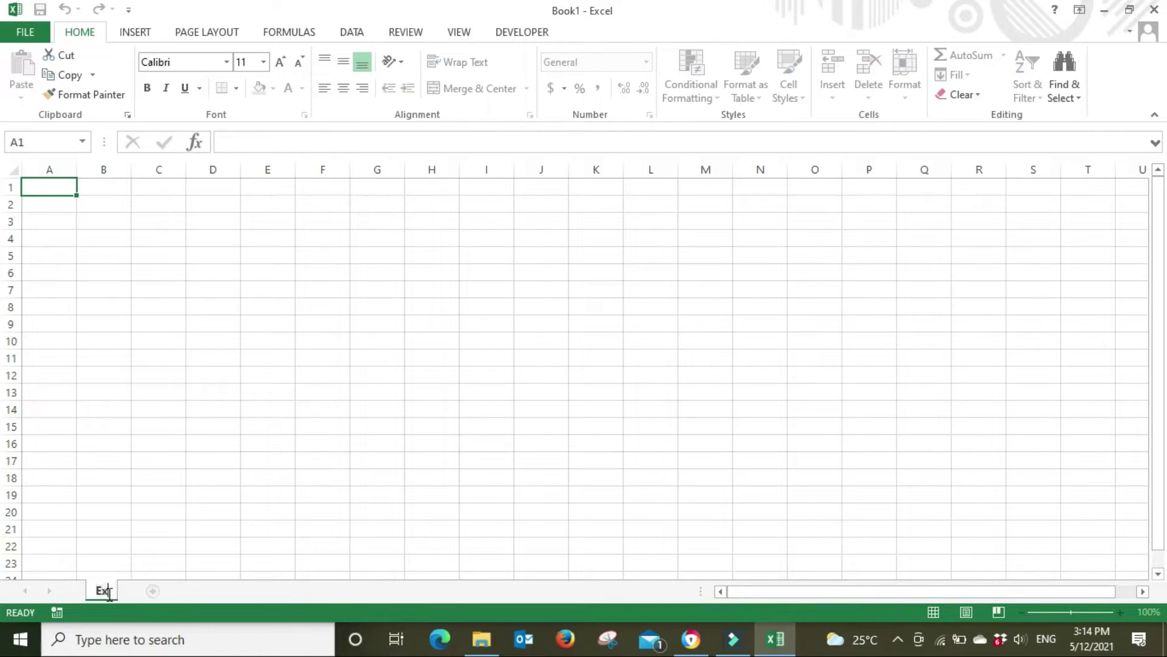
text(penses)
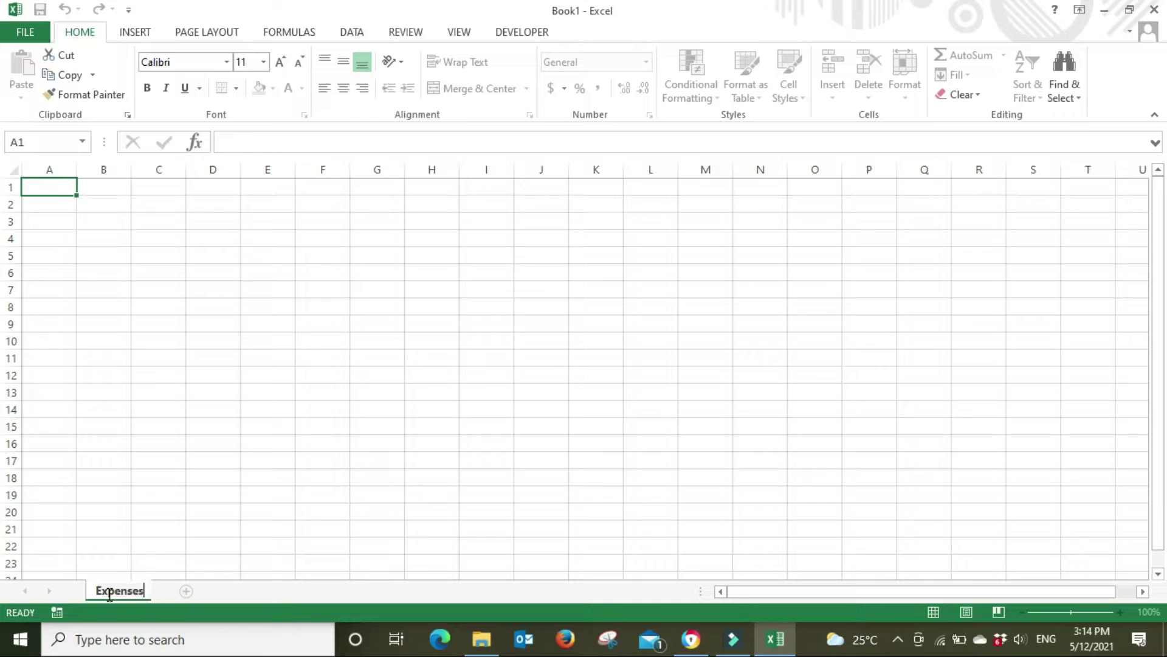
key(Return)
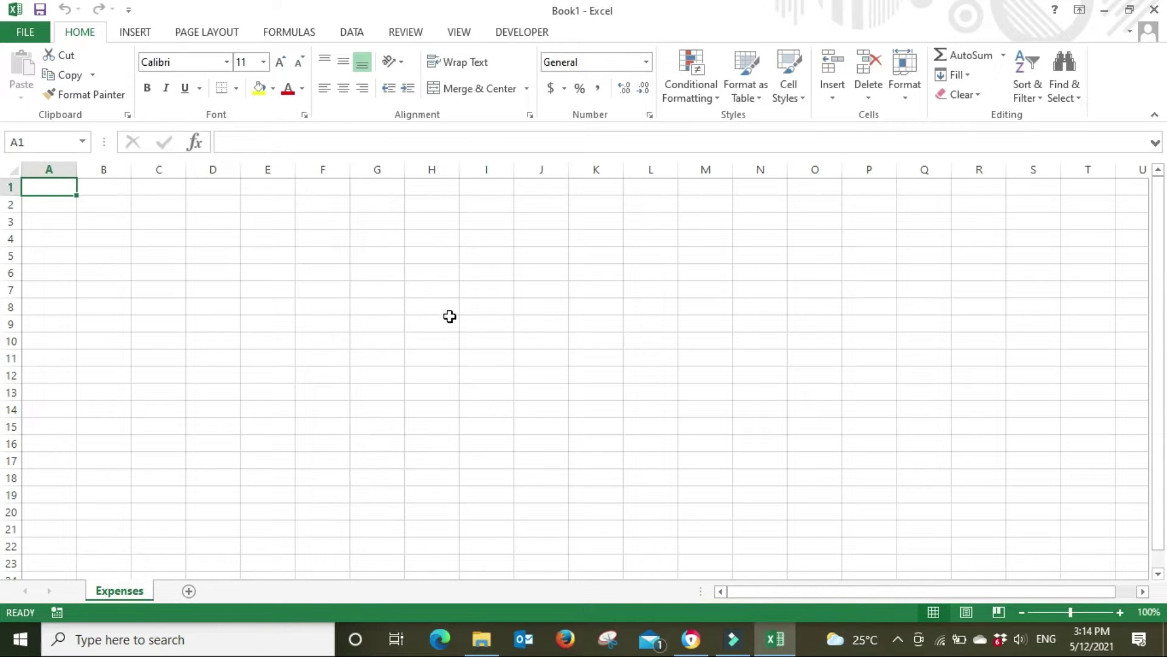
click(449, 317)
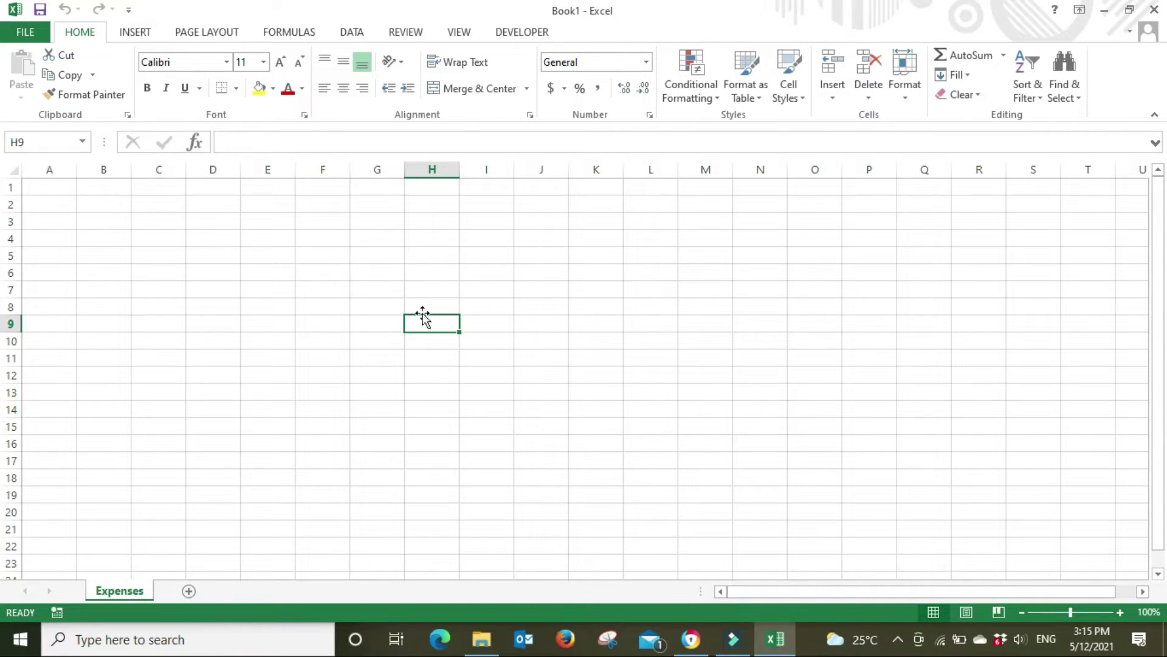
click(42, 190)
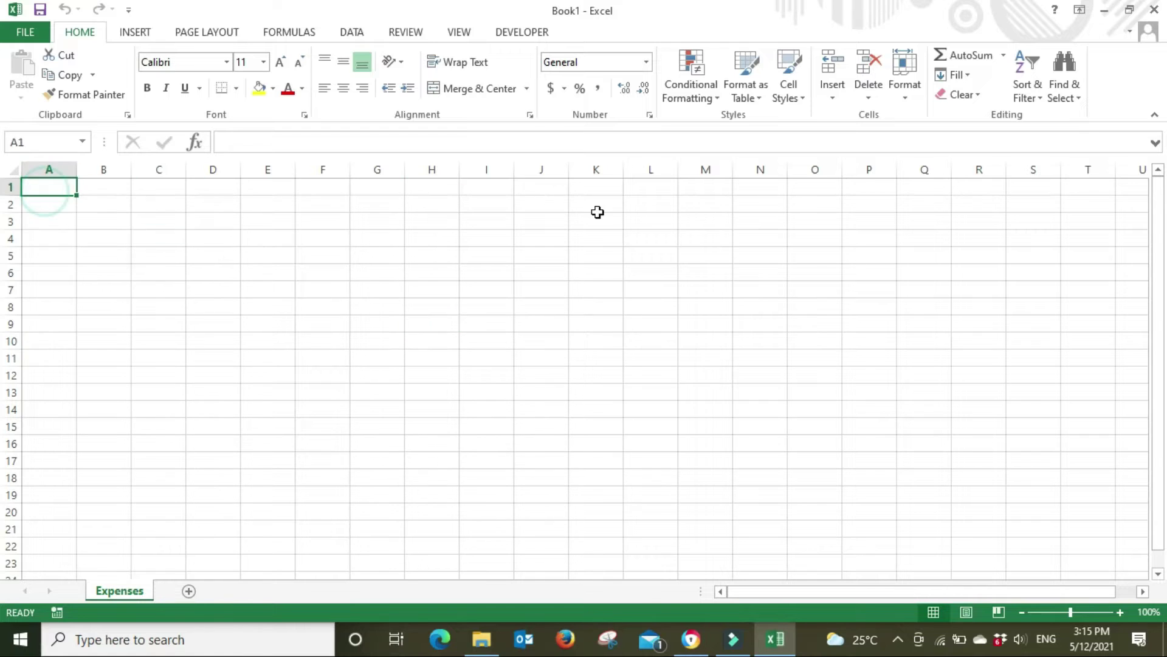
Step: Enter the headings Date in A1 and Details in B1
text(Date)
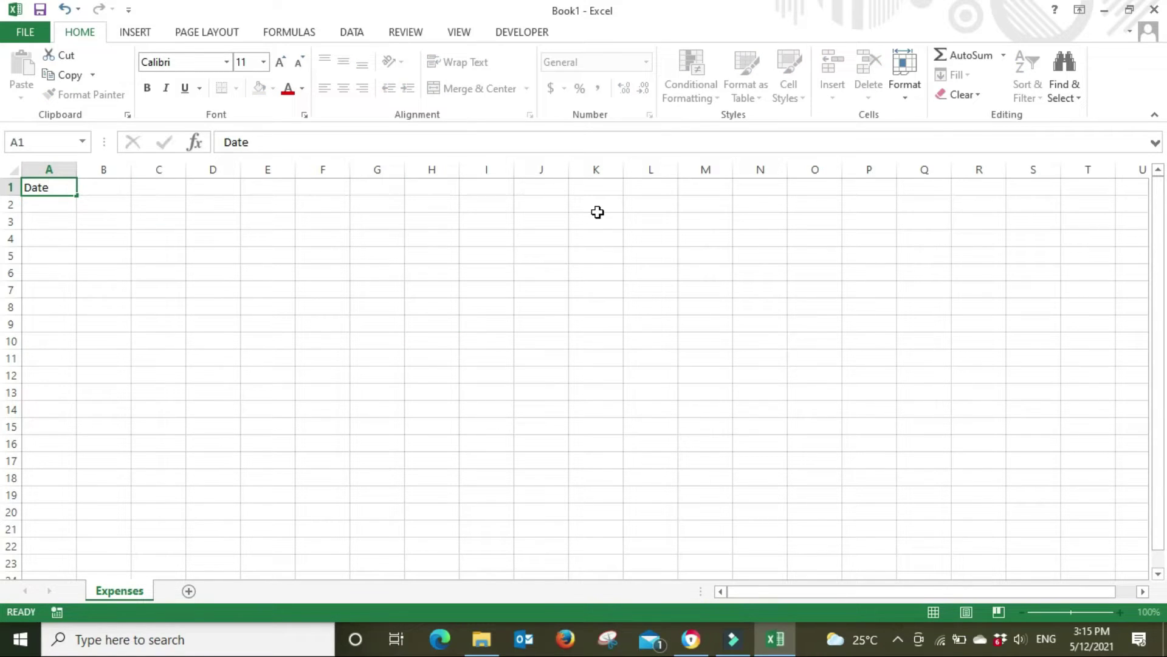
key(Tab)
text(Detail)
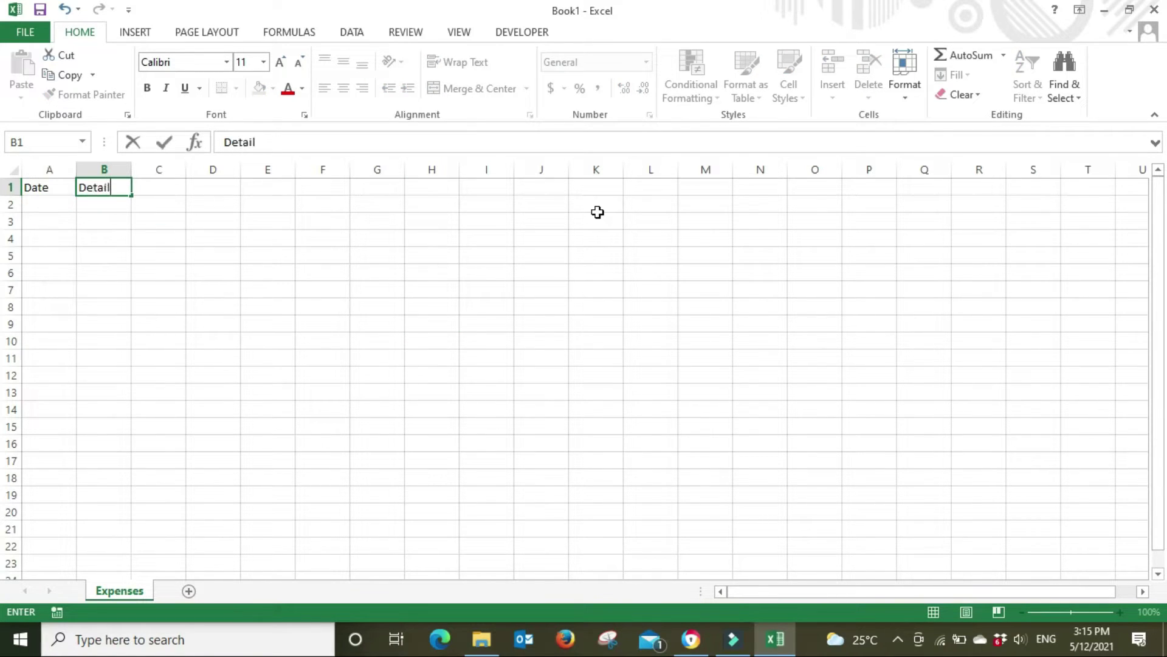
text(s)
key(Tab)
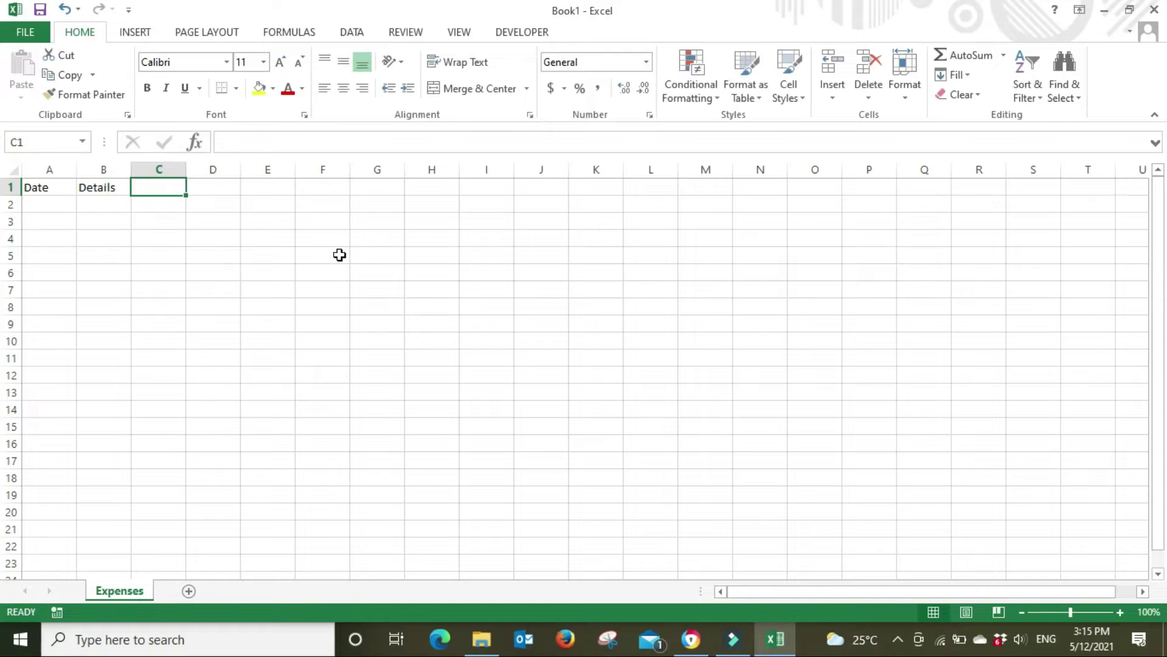
Step: Give column C a left border
click(154, 169)
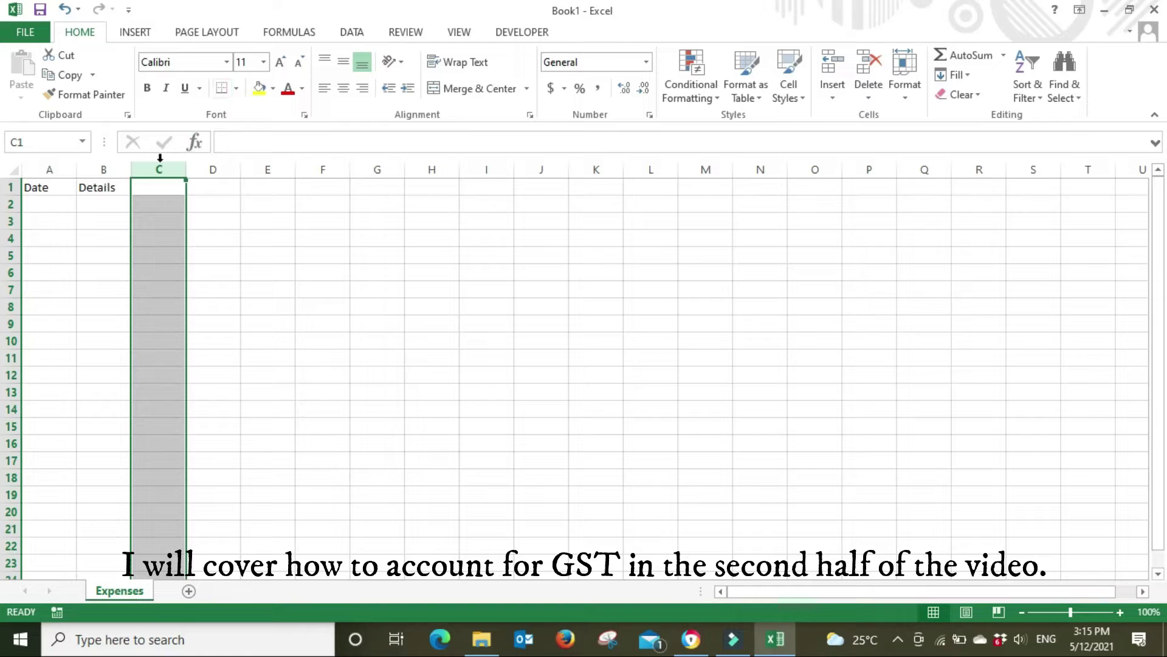
click(240, 93)
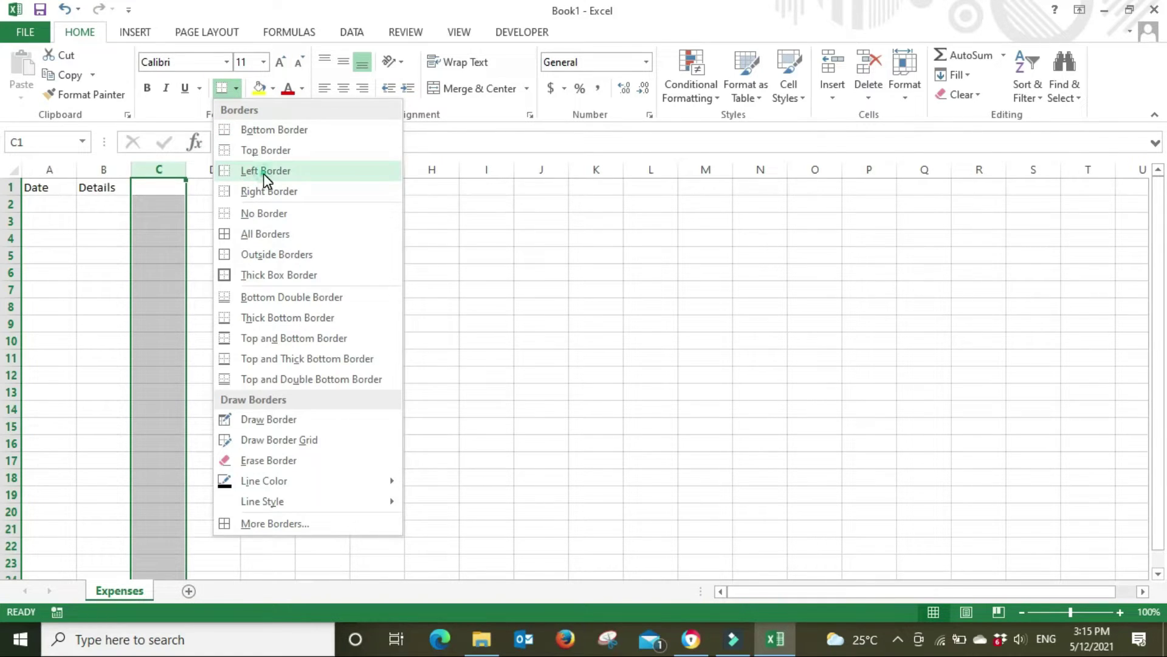
click(265, 172)
click(304, 343)
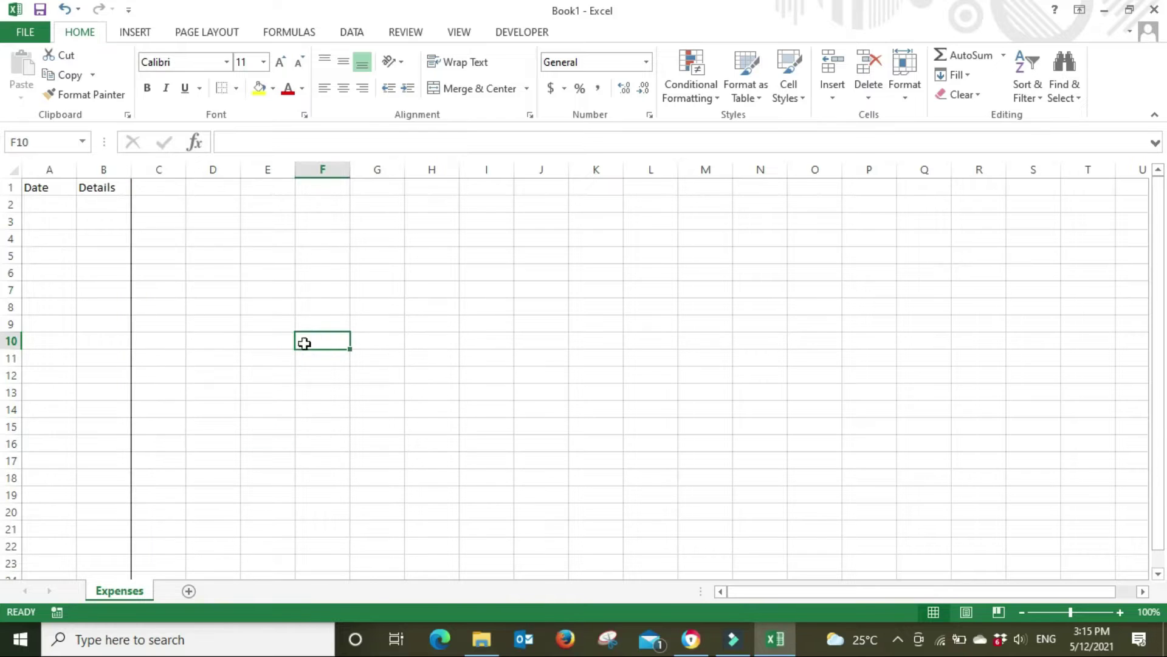
drag(159, 186, 704, 181)
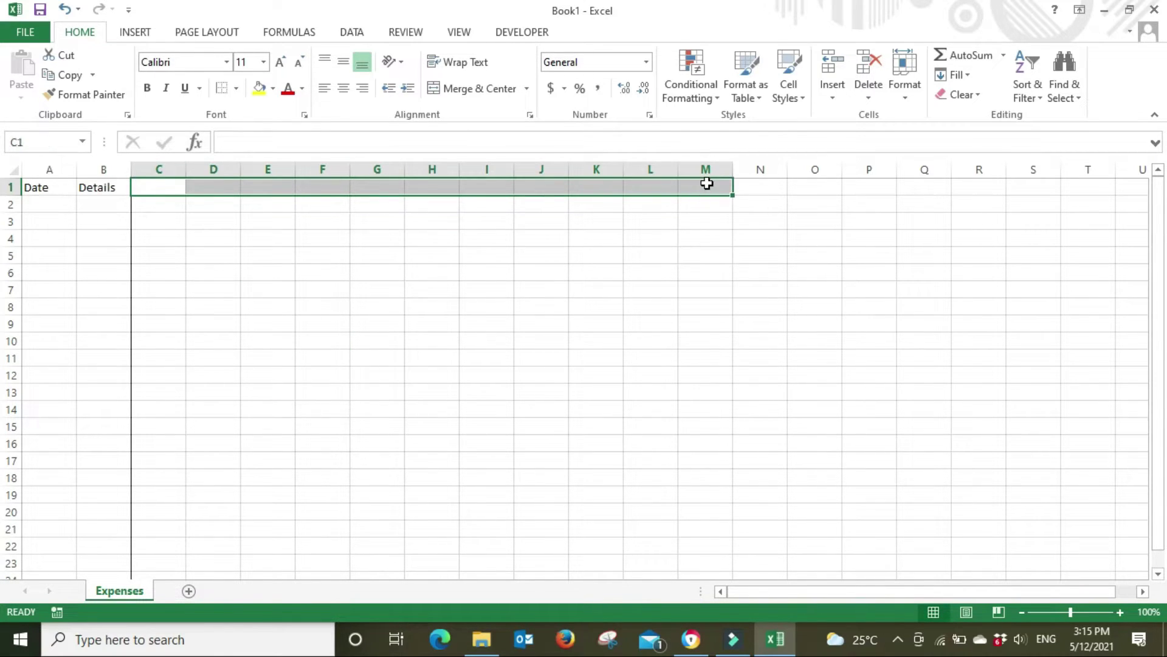
click(160, 186)
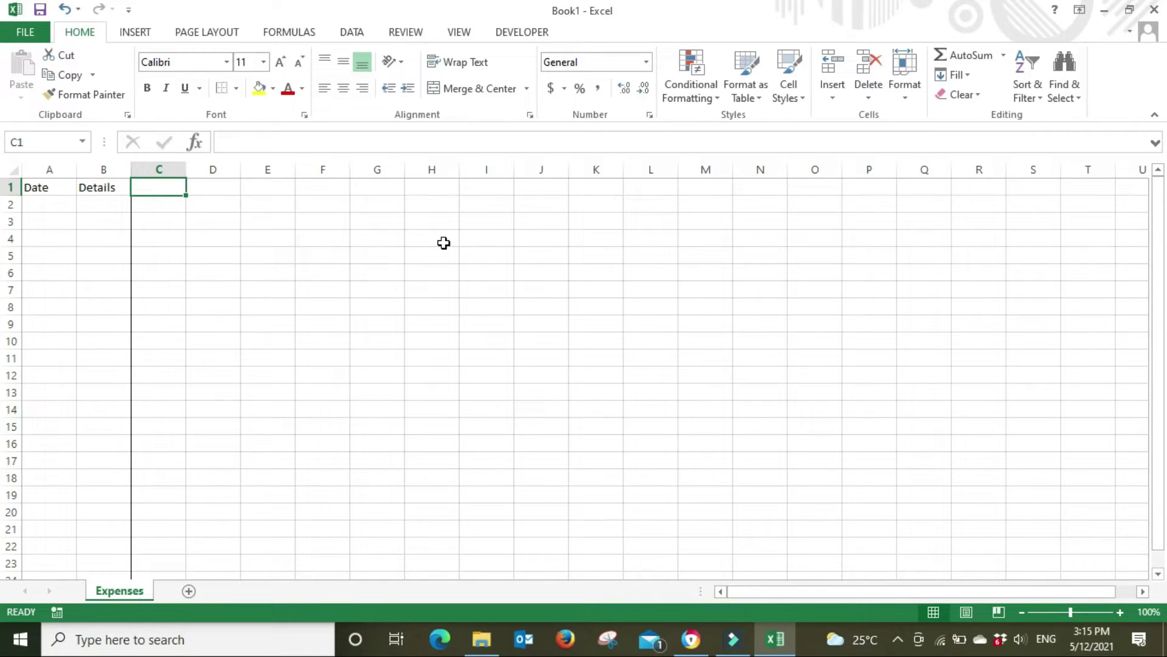
Step: Enter the headings Office, Rent and MV in C1 through E1
text(Office)
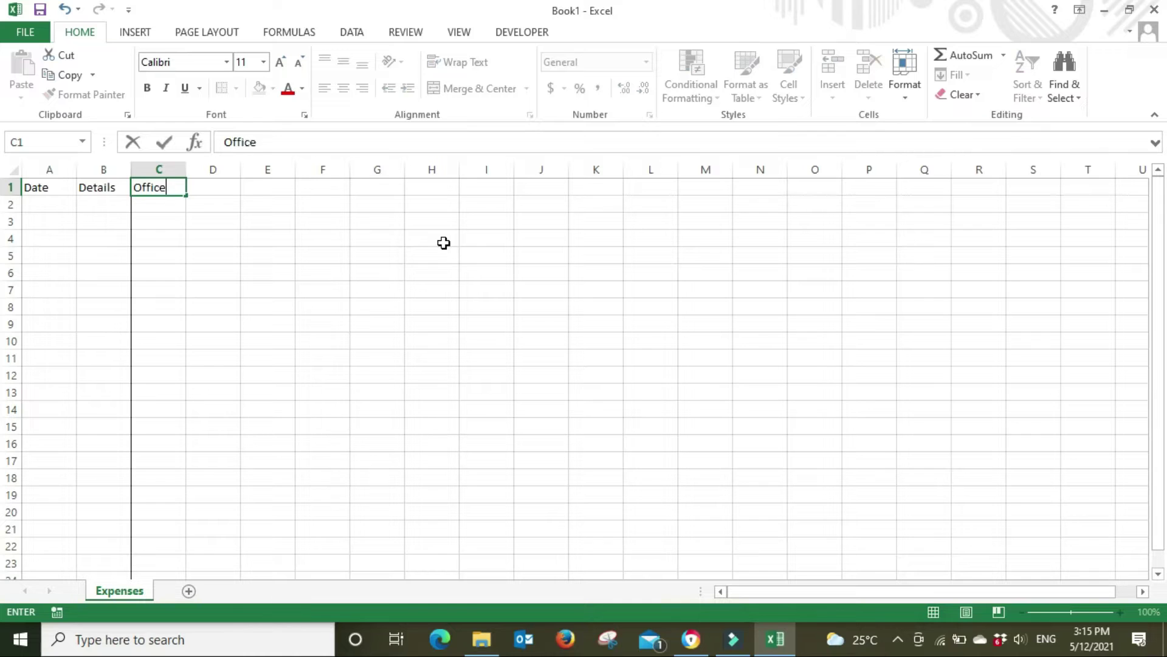
key(Tab)
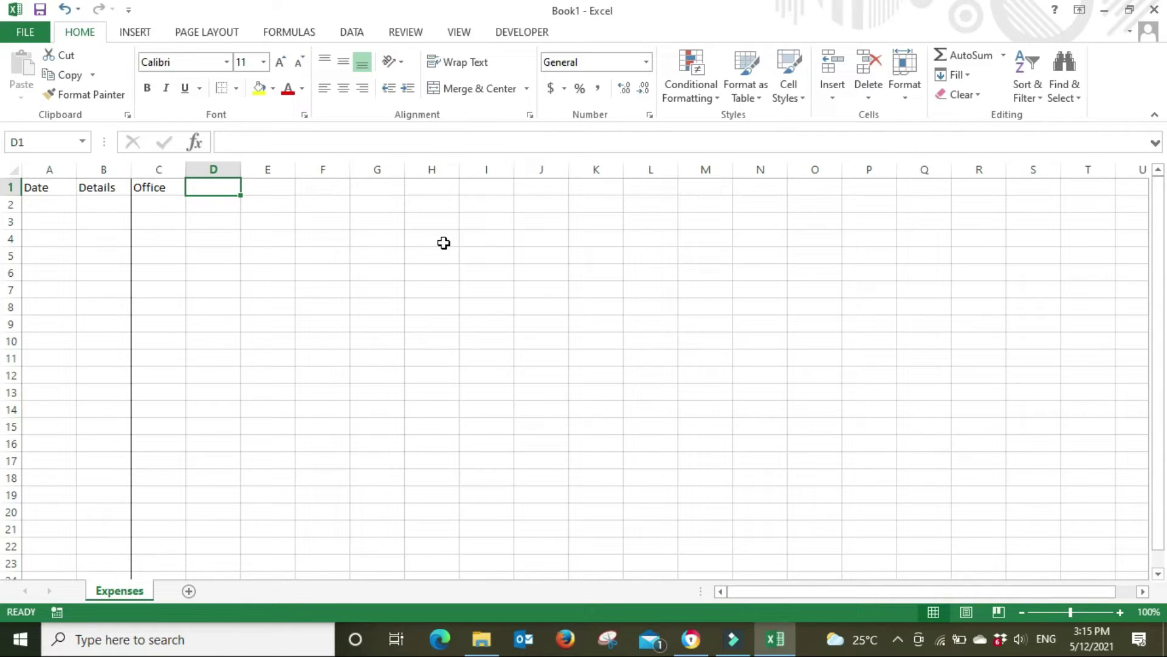
text(Rent)
key(Tab)
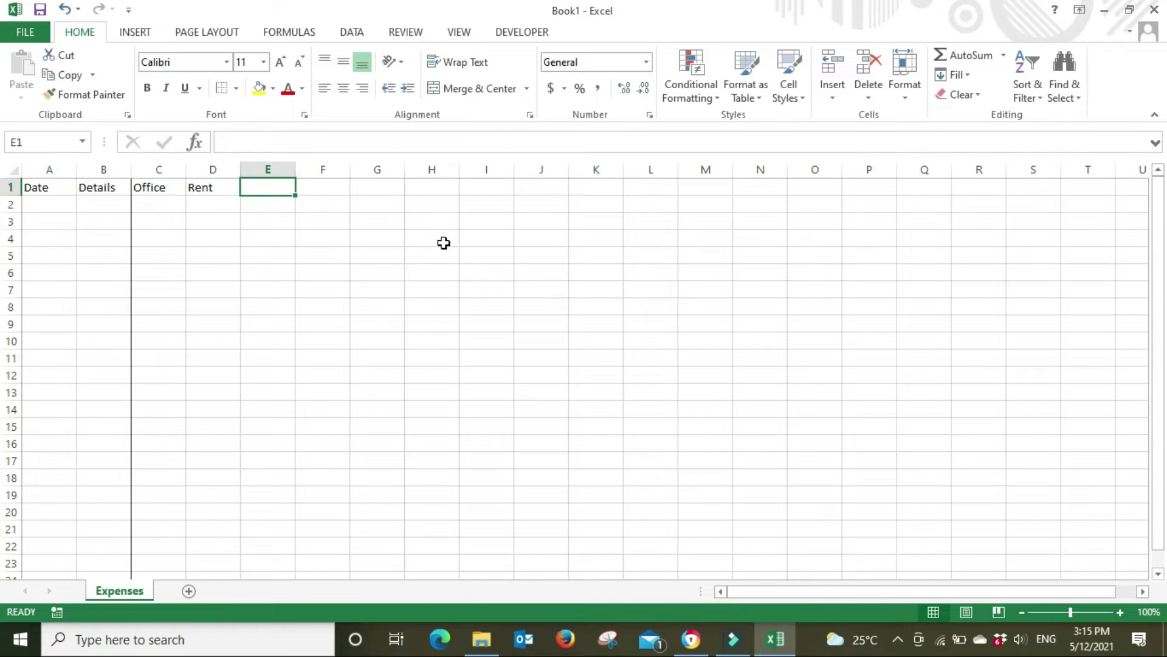
text(MV)
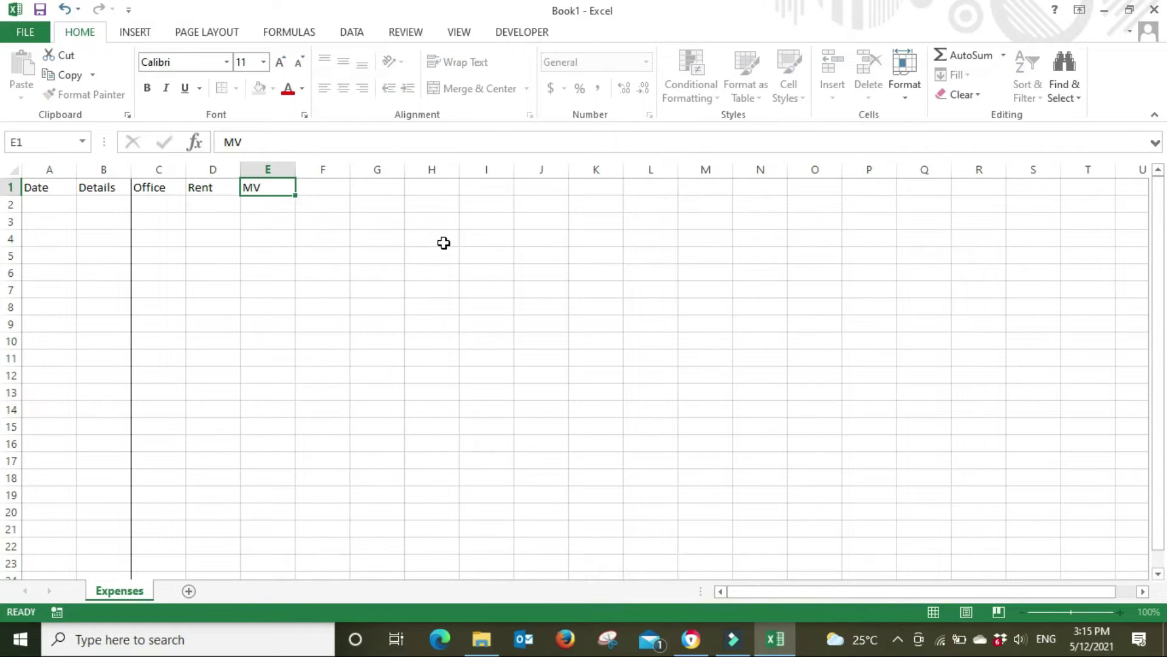
key(Tab)
Step: Enter Phone & Internet, Utilities, Subscriptions and Misc in F1 through I1
text(P)
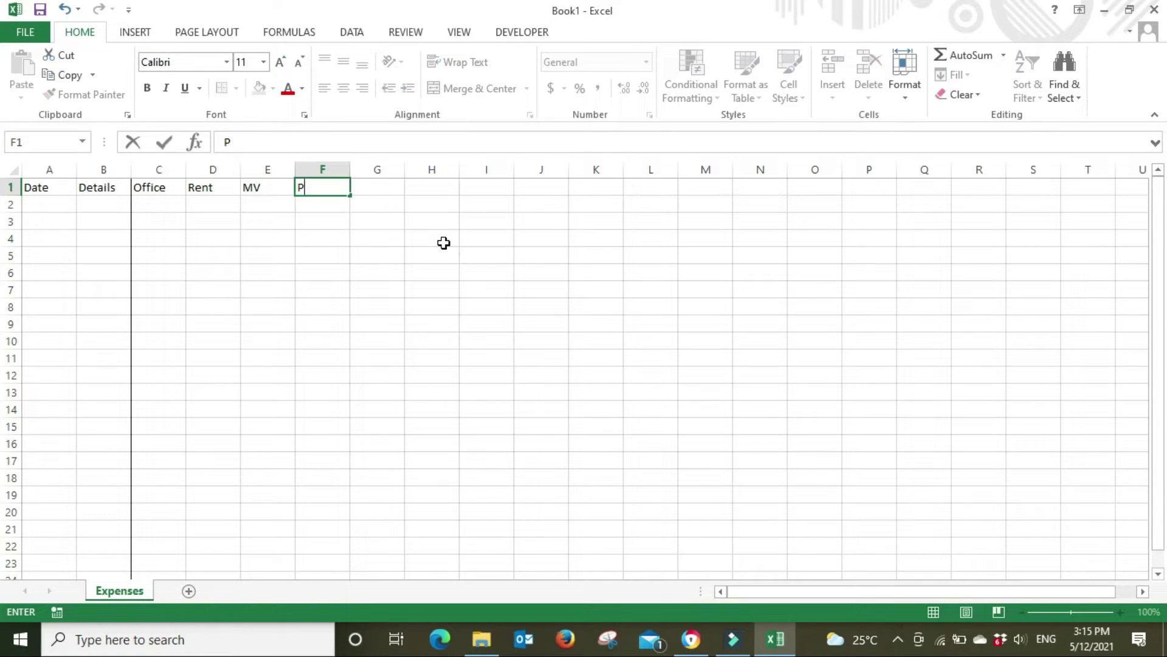
text(hone &Internet)
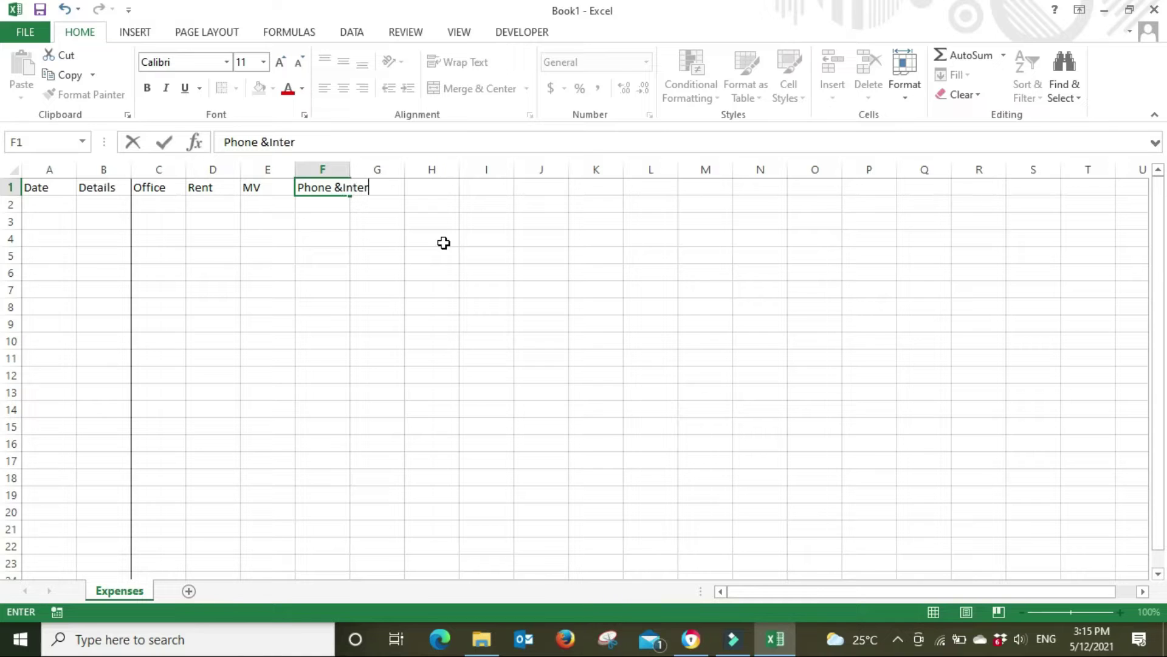
click(268, 142)
key(Tab)
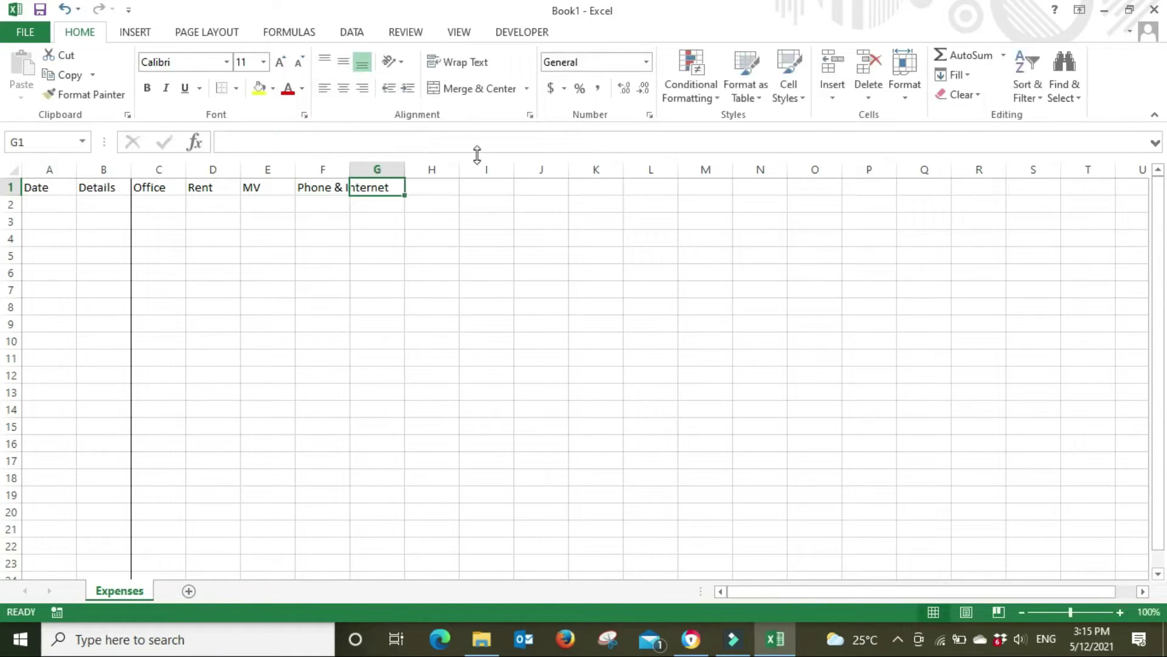
text(U)
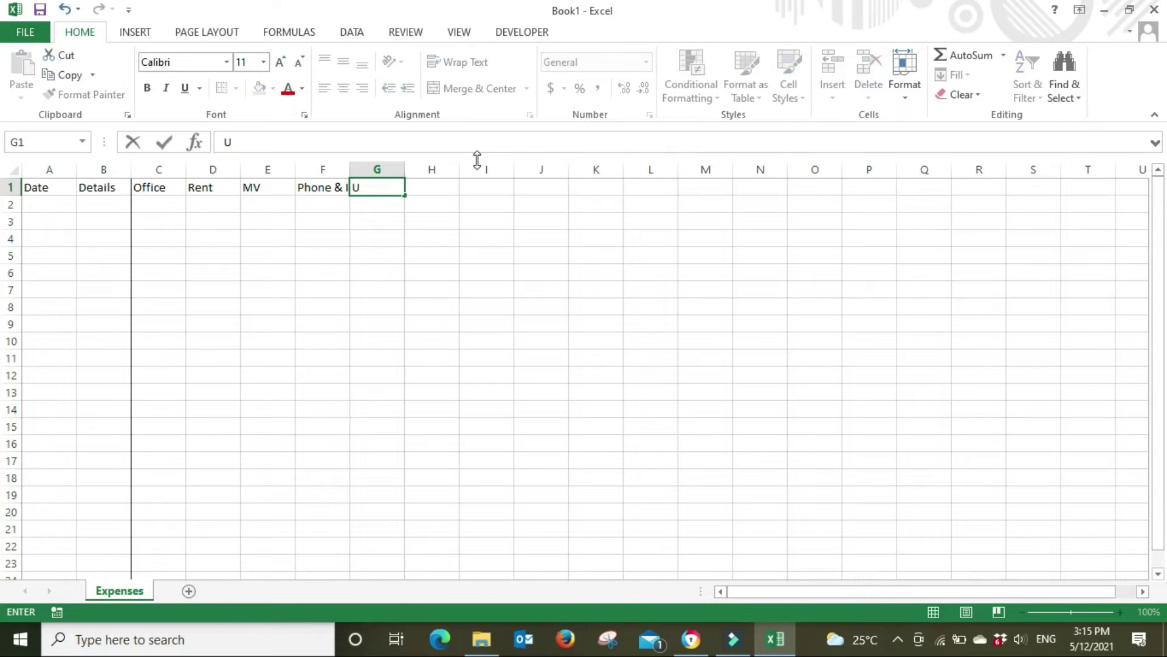
text(tilities)
key(Tab)
text(Su)
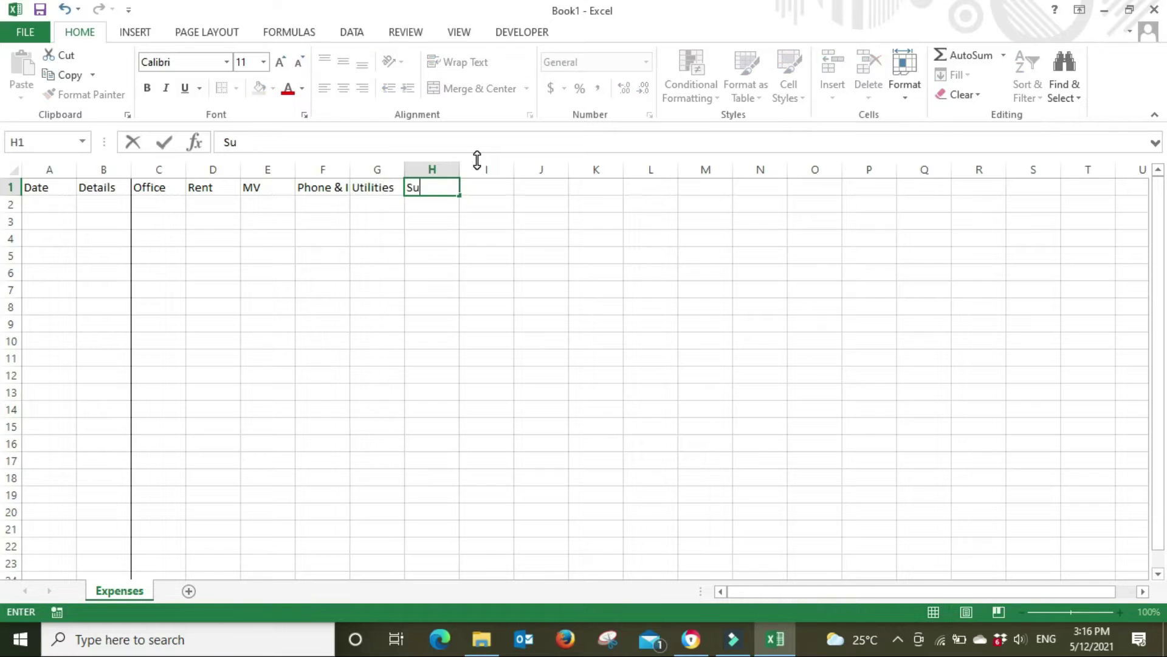
text(bscriptions)
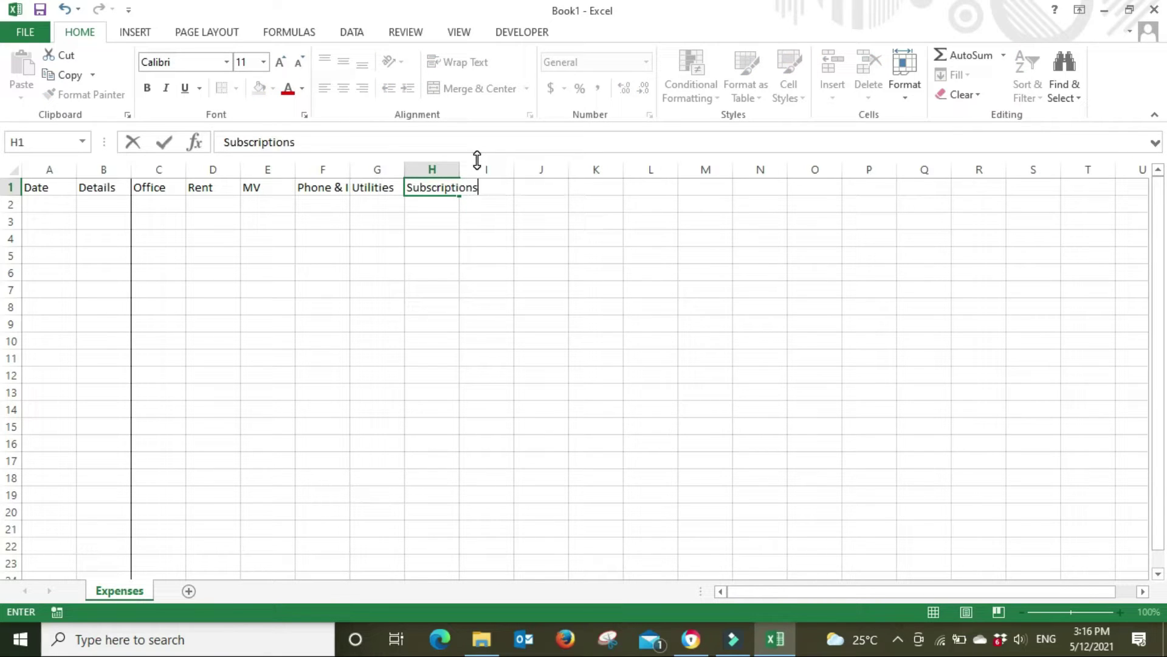
key(Tab)
text(Mis)
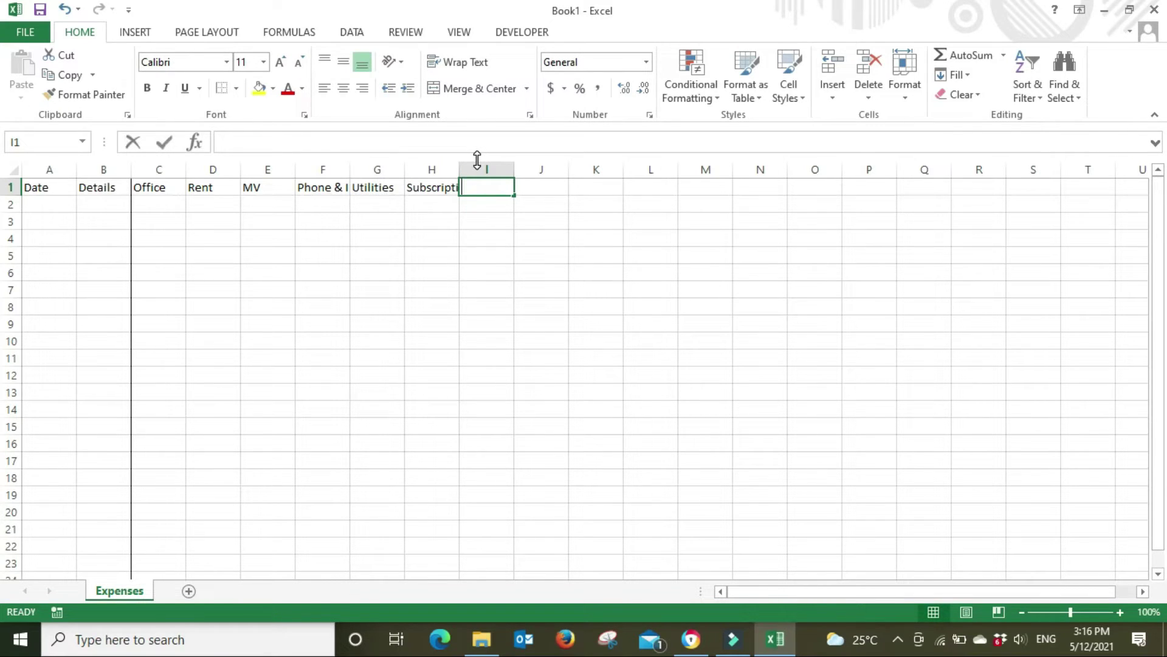
text(c)
key(Tab)
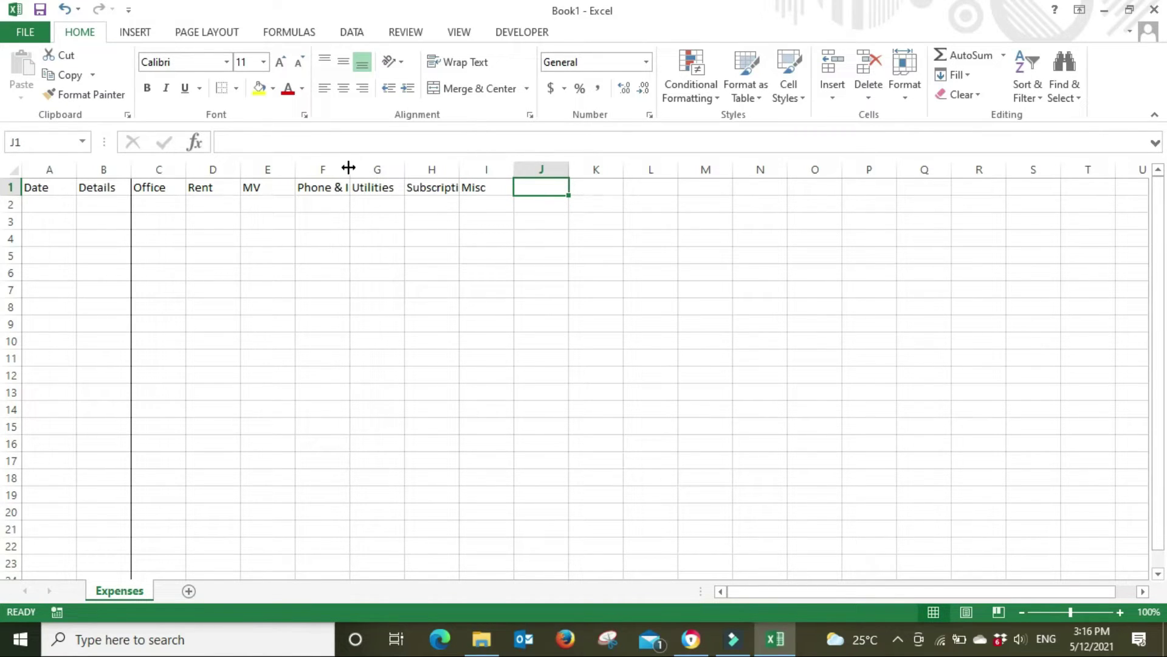
Step: Autofit columns F and H so Phone & Internet and Subscriptions show in full
click(310, 189)
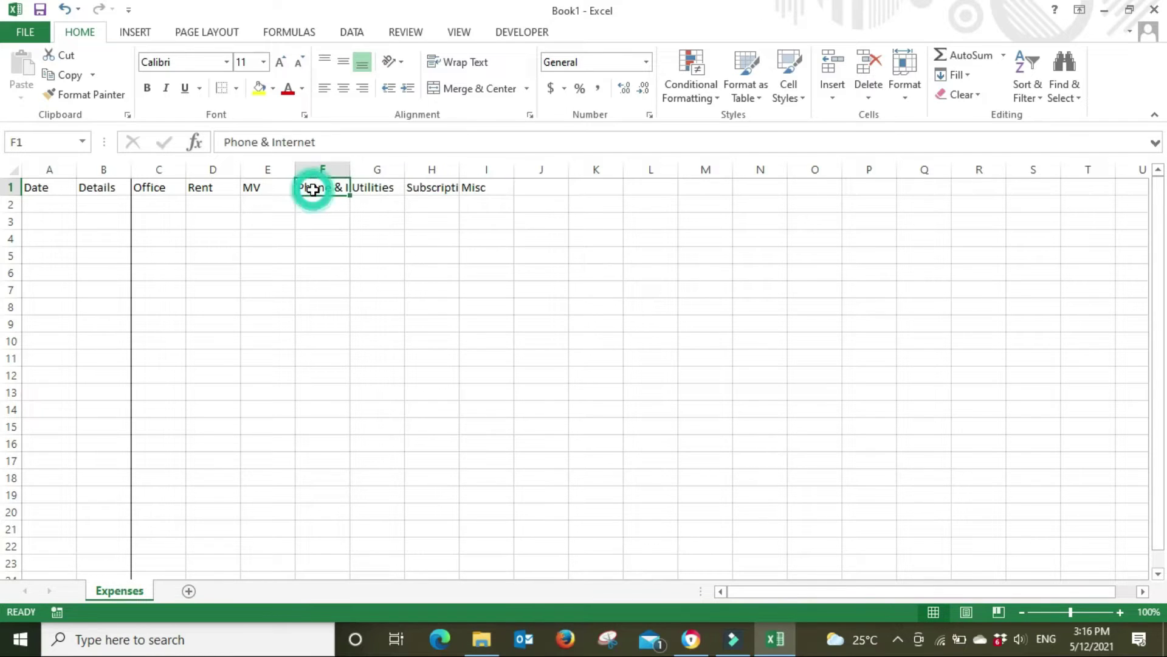
double_click(350, 170)
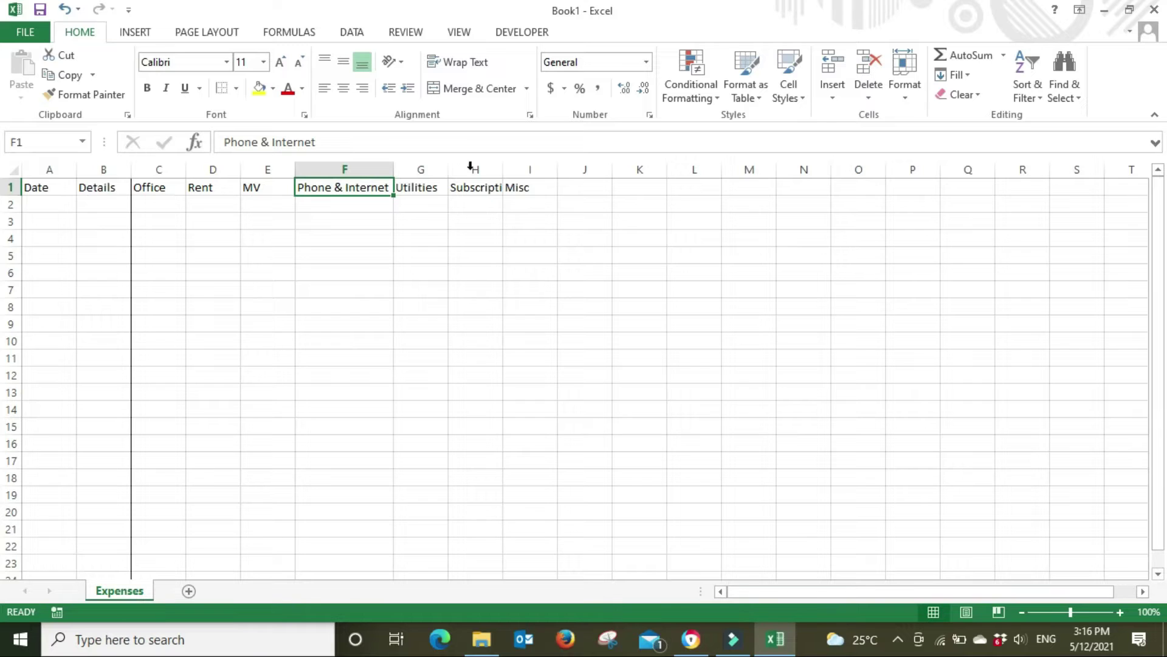
double_click(502, 169)
click(474, 273)
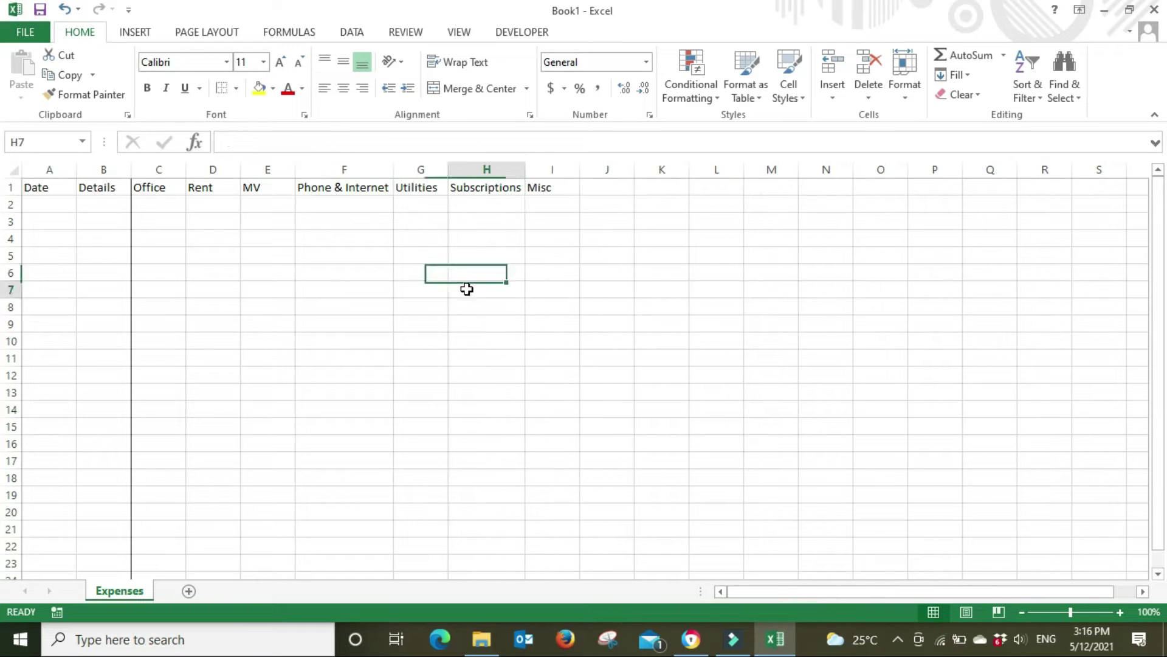
click(467, 288)
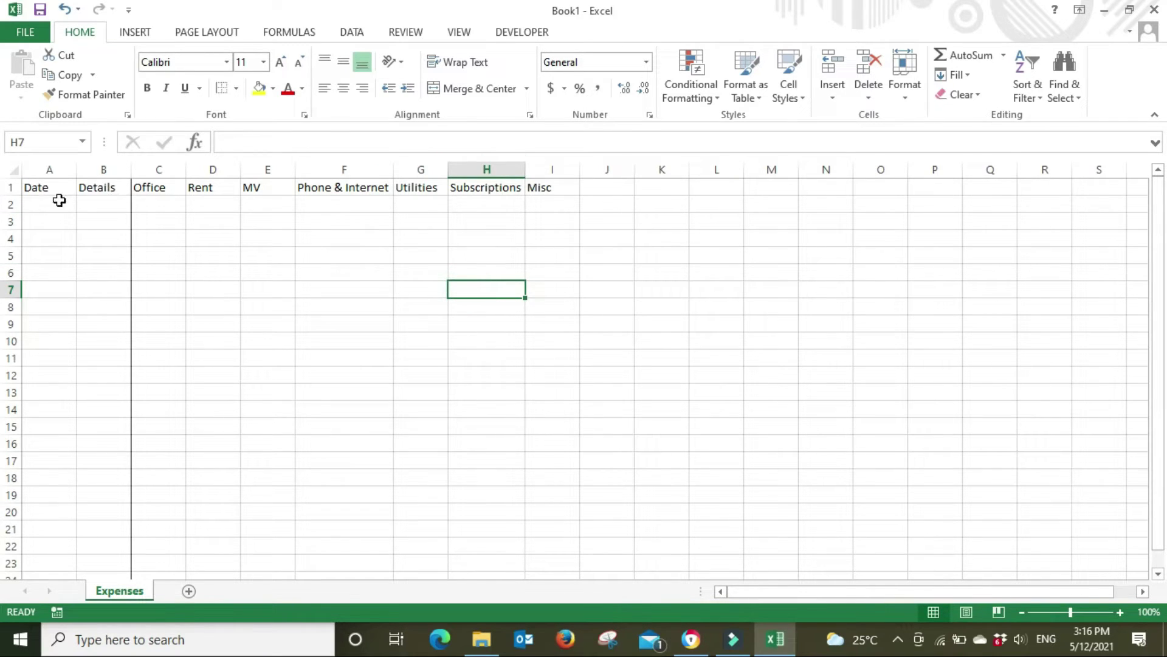
Step: Add a bottom border under header row 1 and widen the Details column to 28.00
click(11, 186)
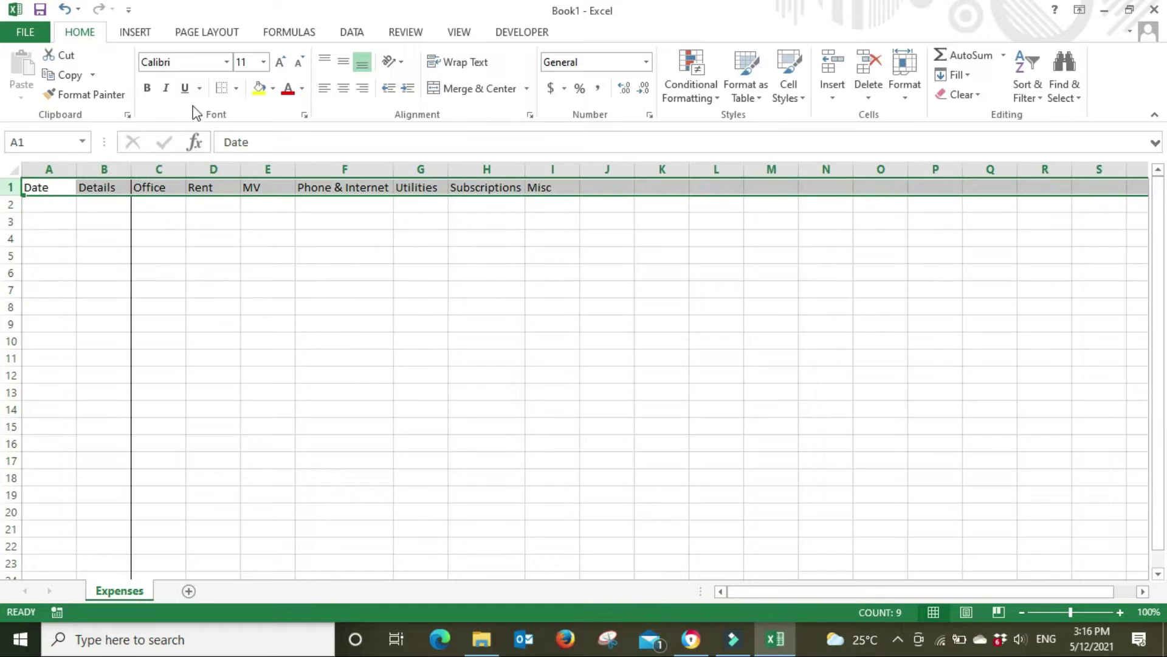
click(237, 89)
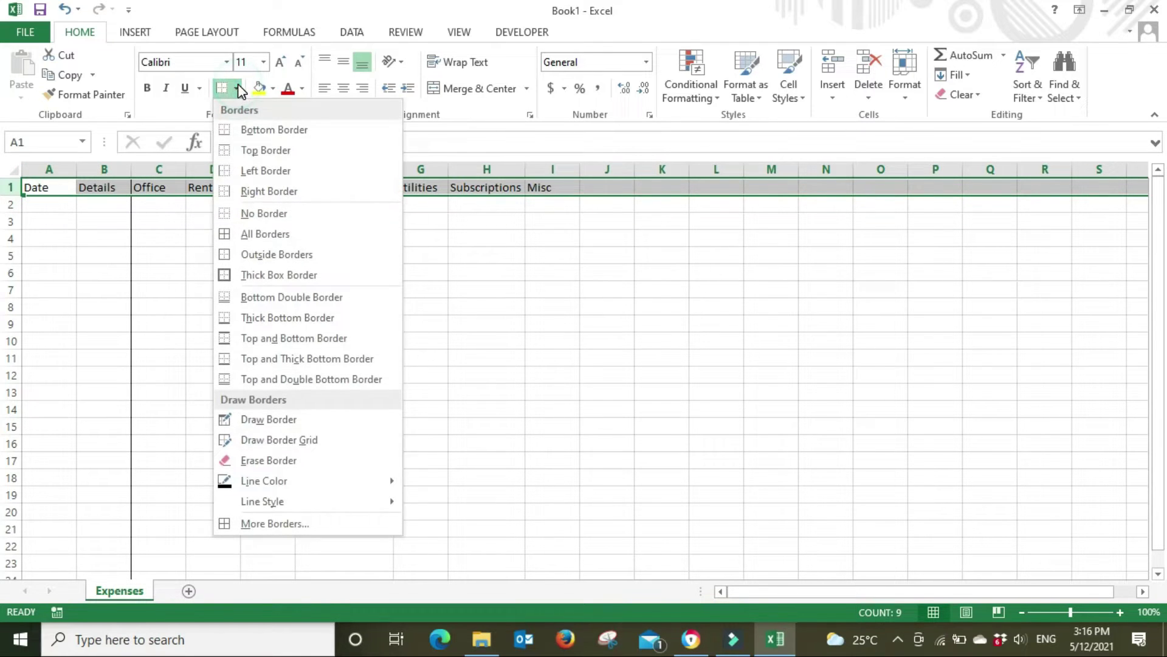
click(280, 130)
click(497, 358)
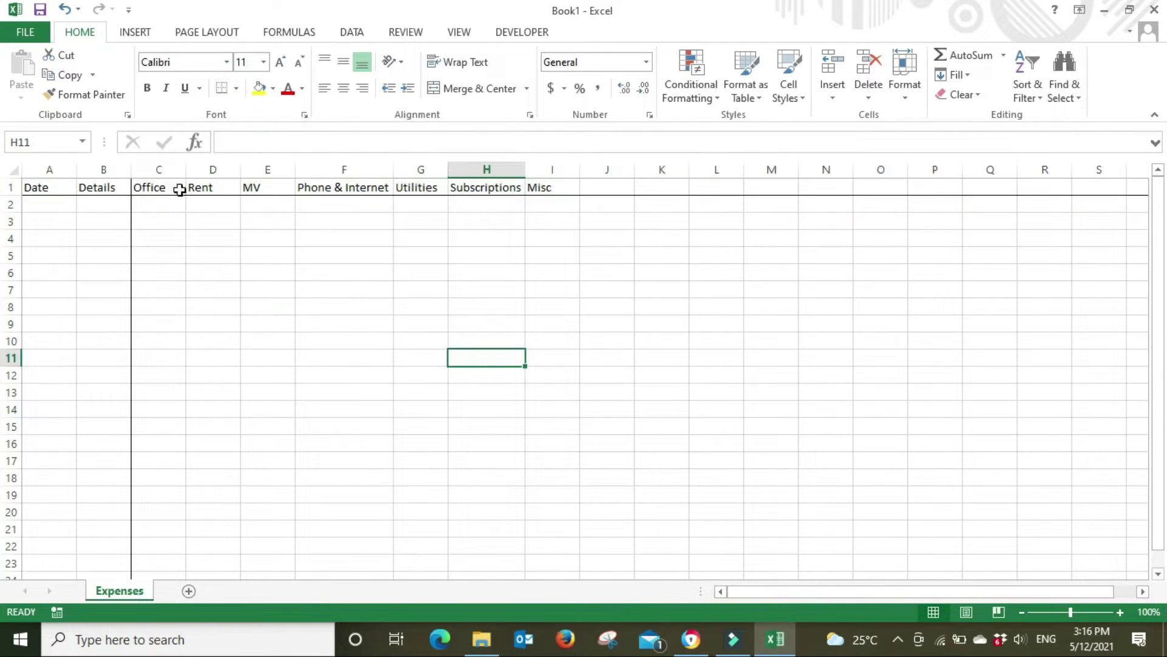
drag(130, 170, 247, 173)
click(499, 323)
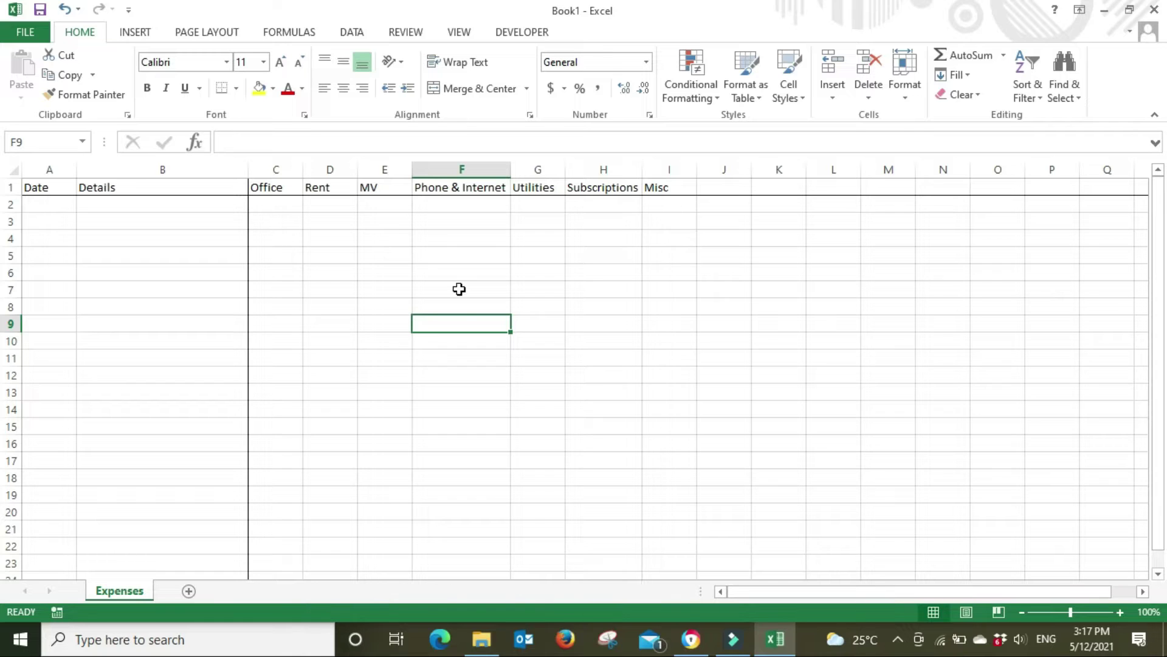
Step: Enter the dates 1/07/2021, 20/07/2021, 28/10/2021 and 30/11/2021 in A2:A5
click(33, 206)
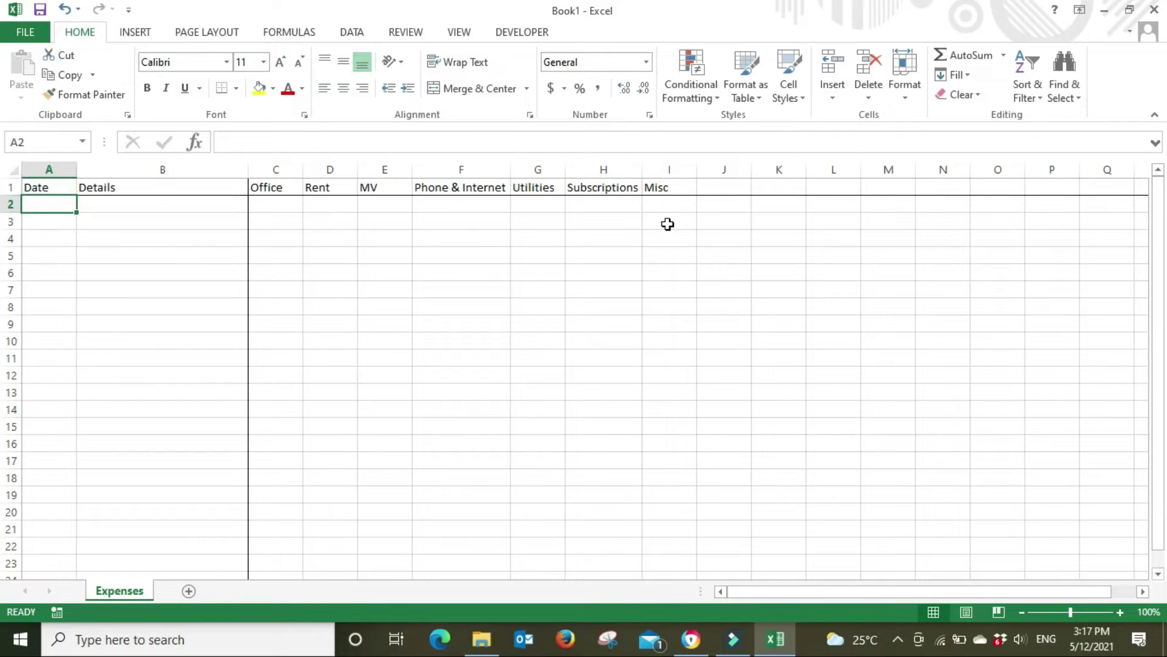
text(1/07/2021)
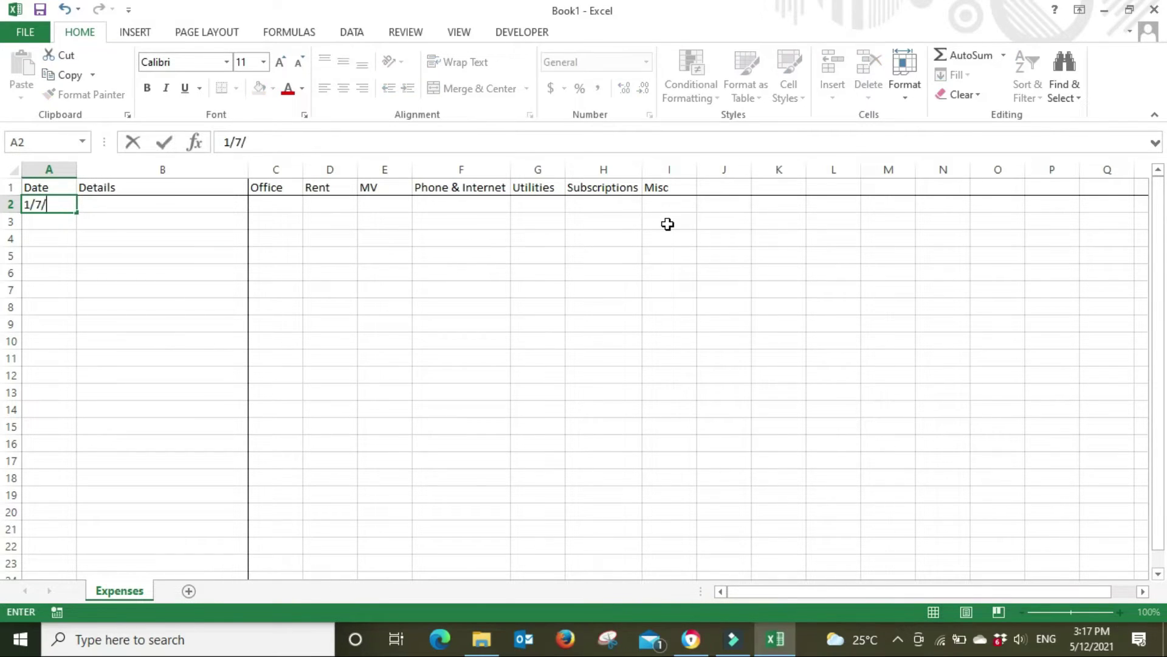
key(Tab)
key(Return)
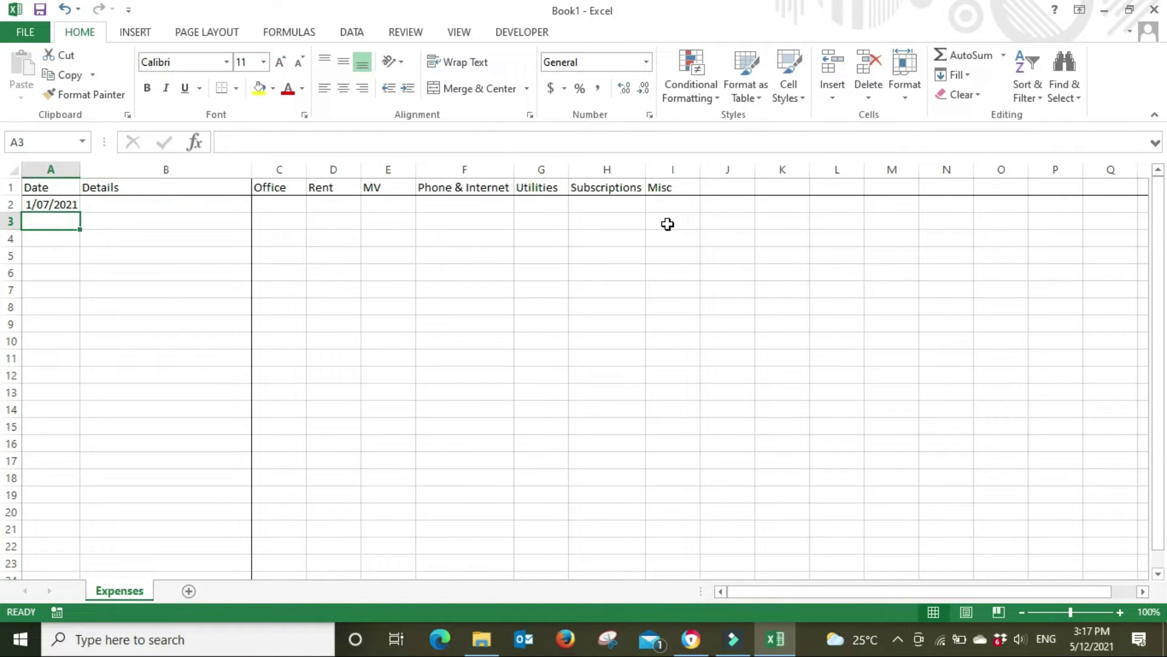
text(20/07/21)
key(Return)
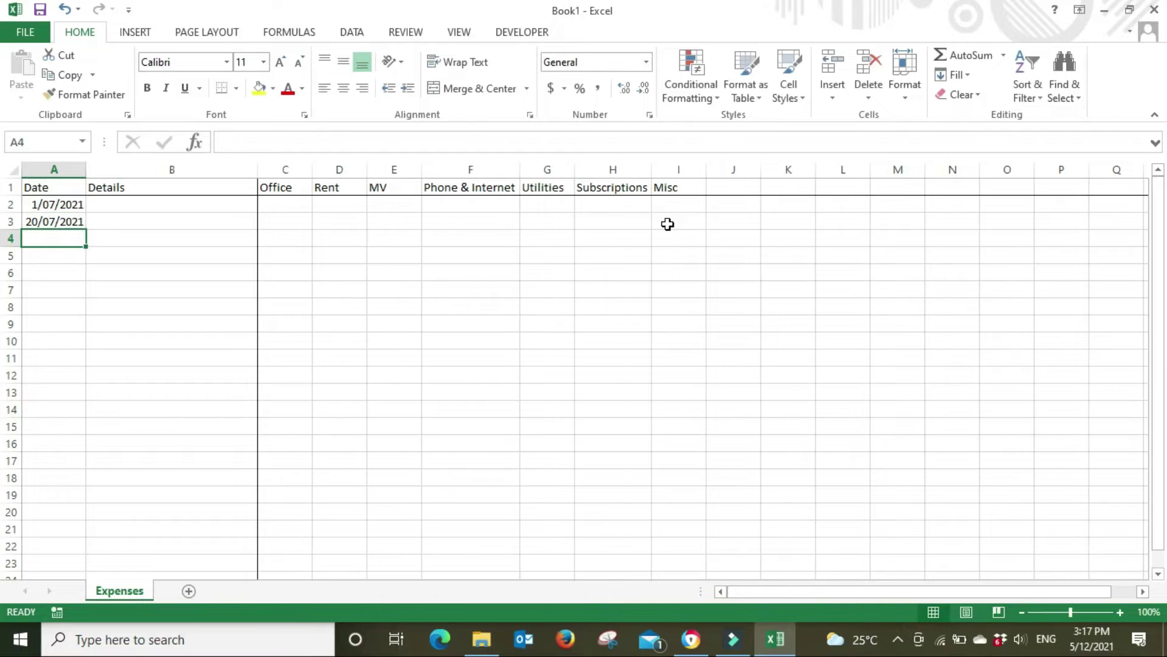
text(28/)
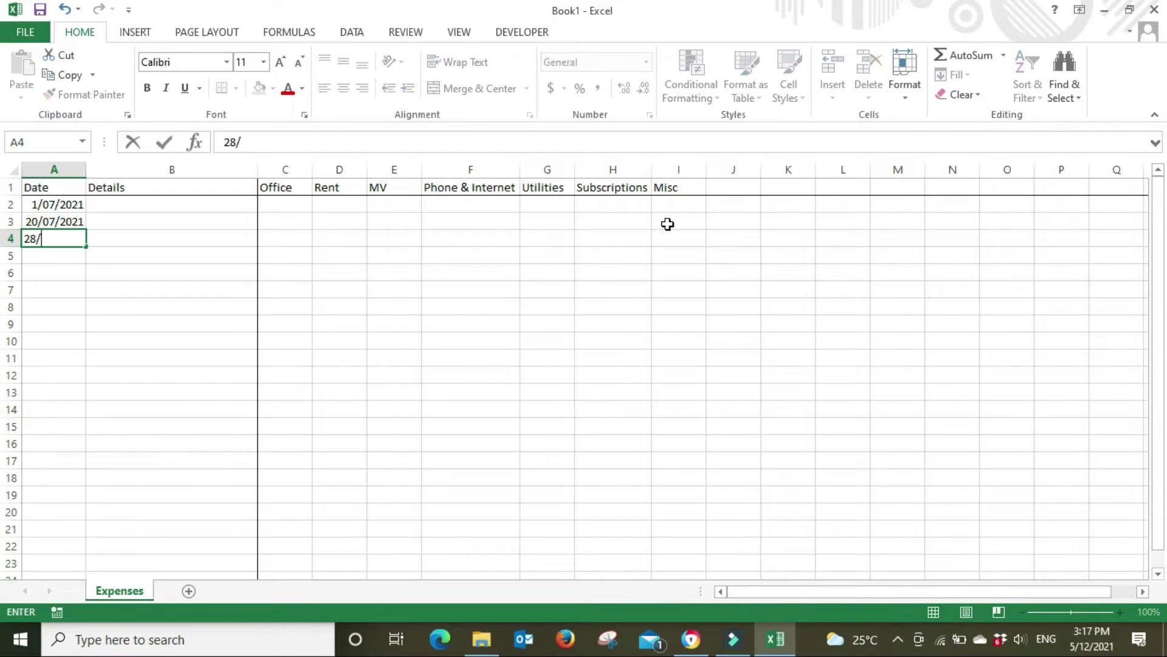
text(10/2021)
key(Return)
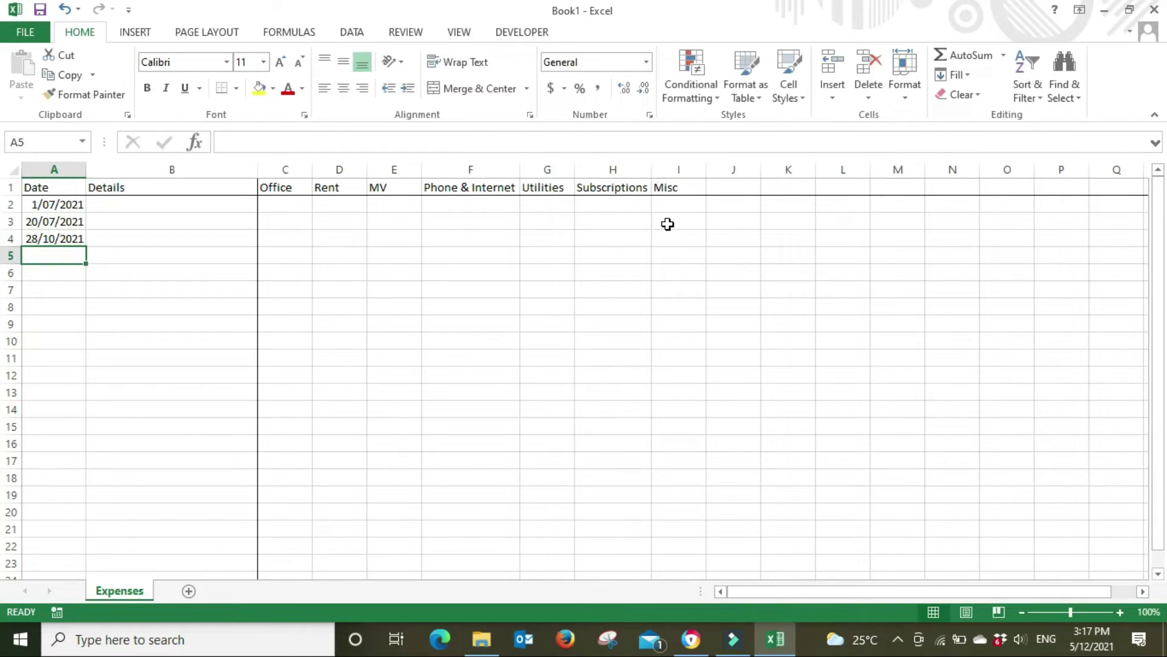
text(30/11/)
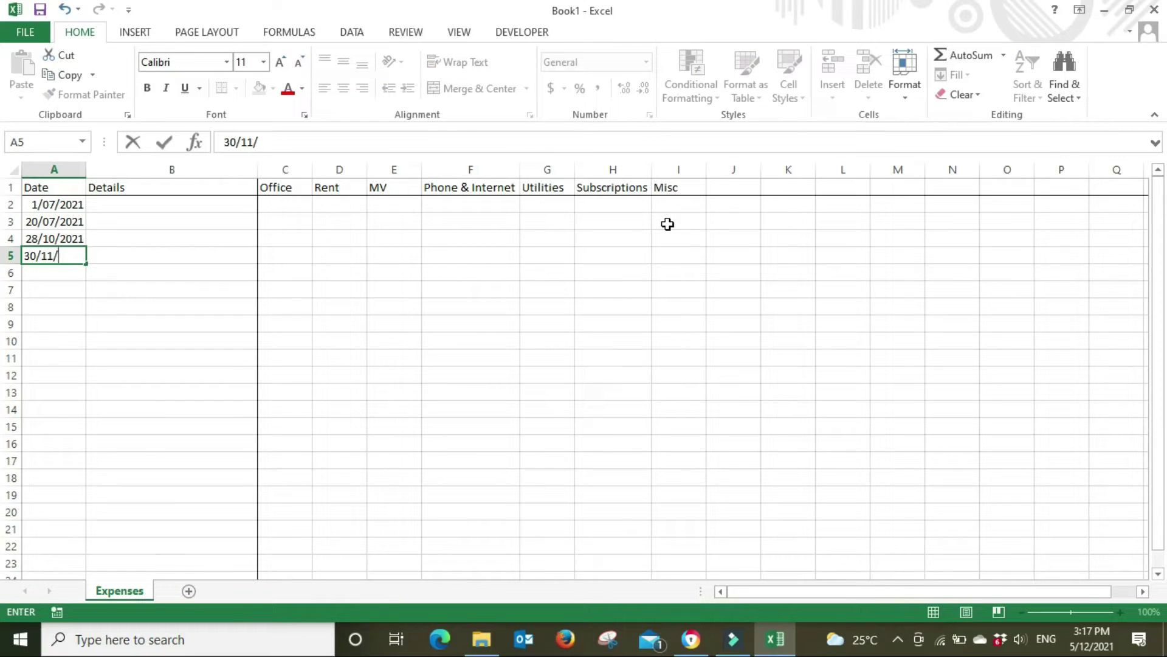
text(21)
key(Return)
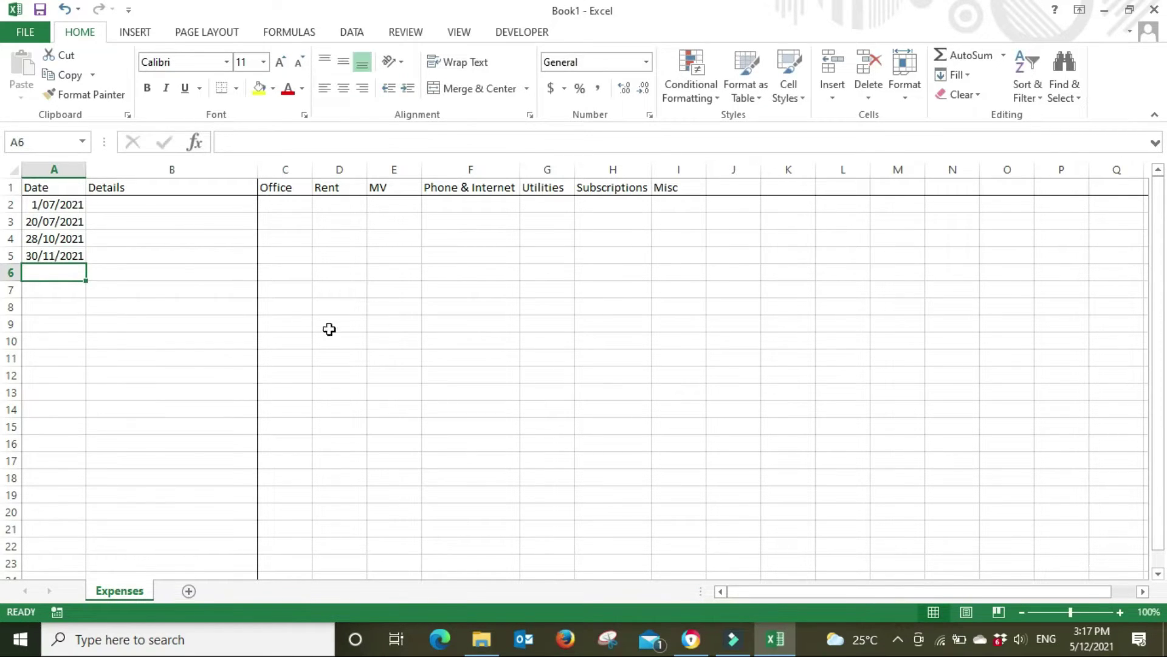
Step: Enter the details Office works, paper; Fuel; Optus; Electricity in B2:B5
click(130, 204)
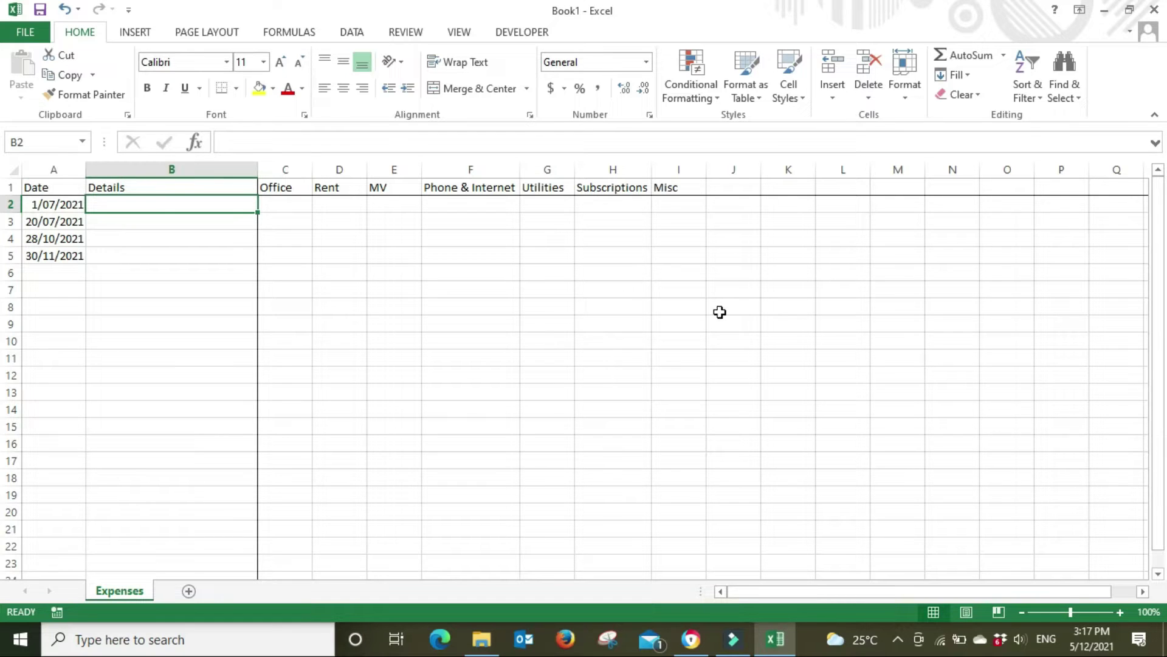
text(Office wor)
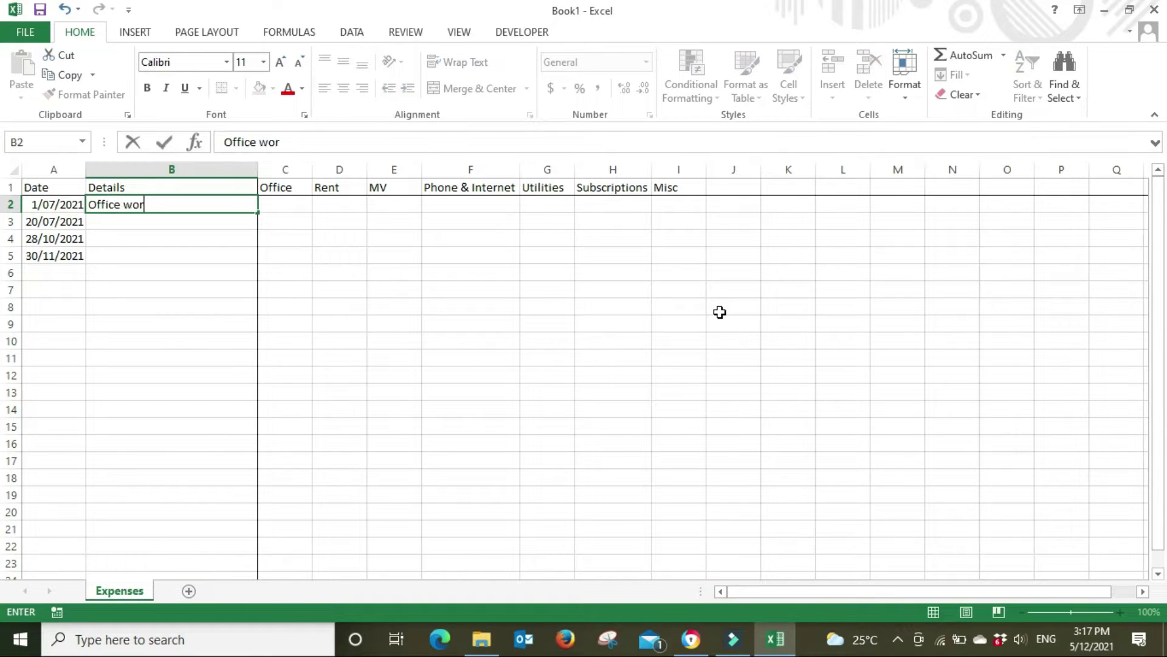
text(ks, paper)
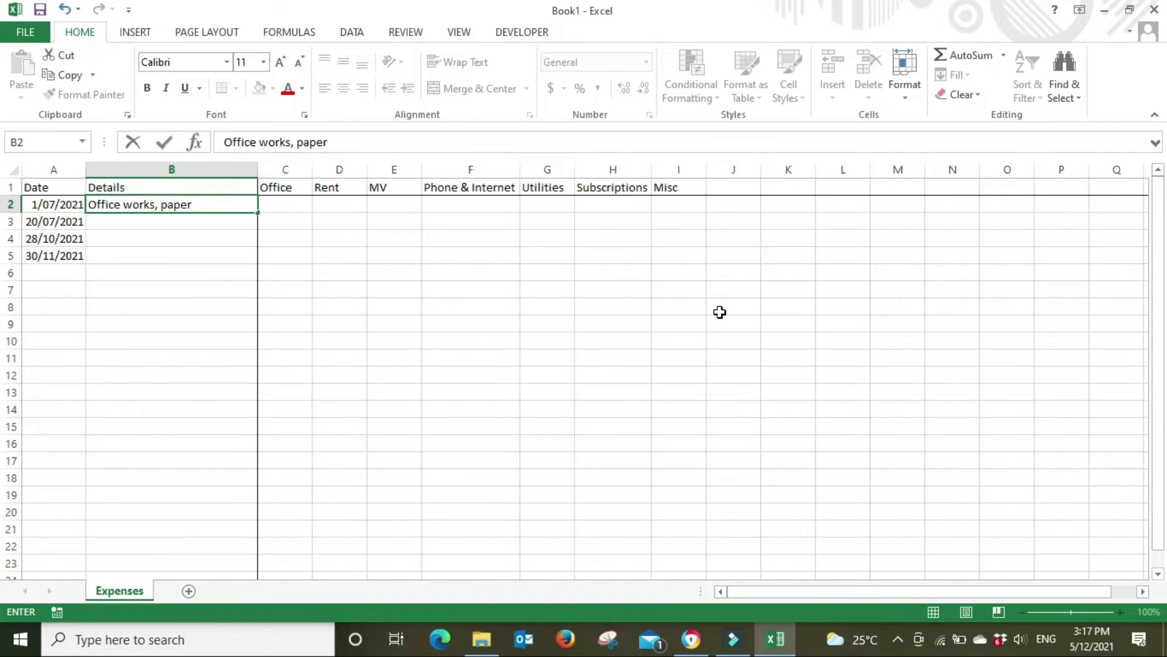
key(Return)
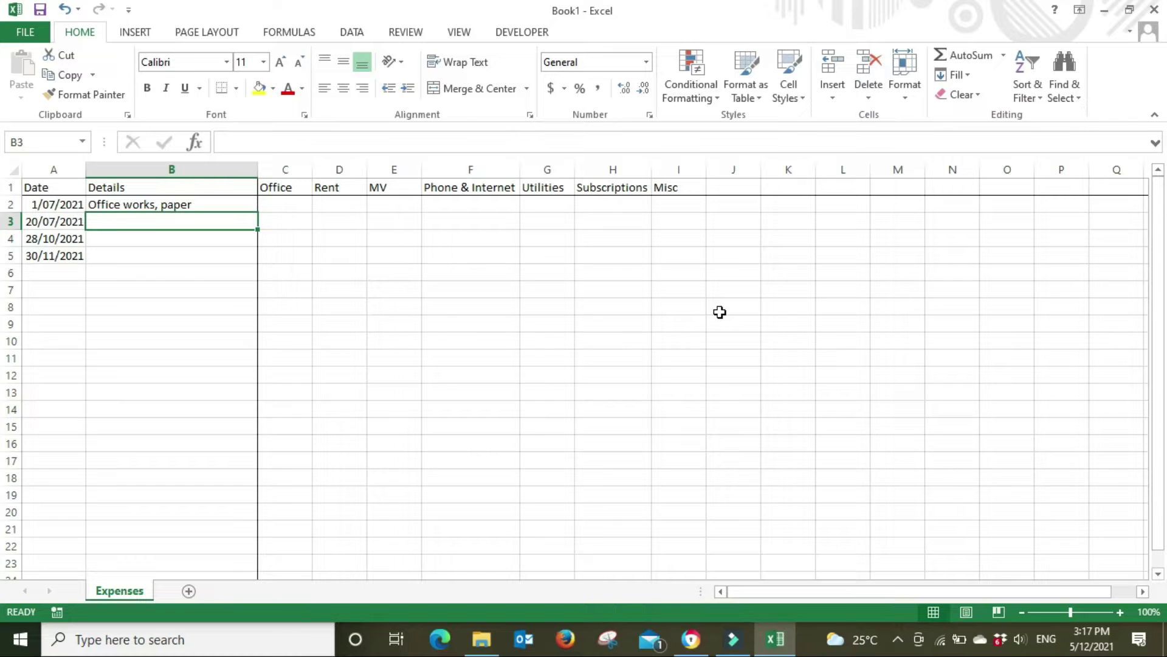
text(Fuel)
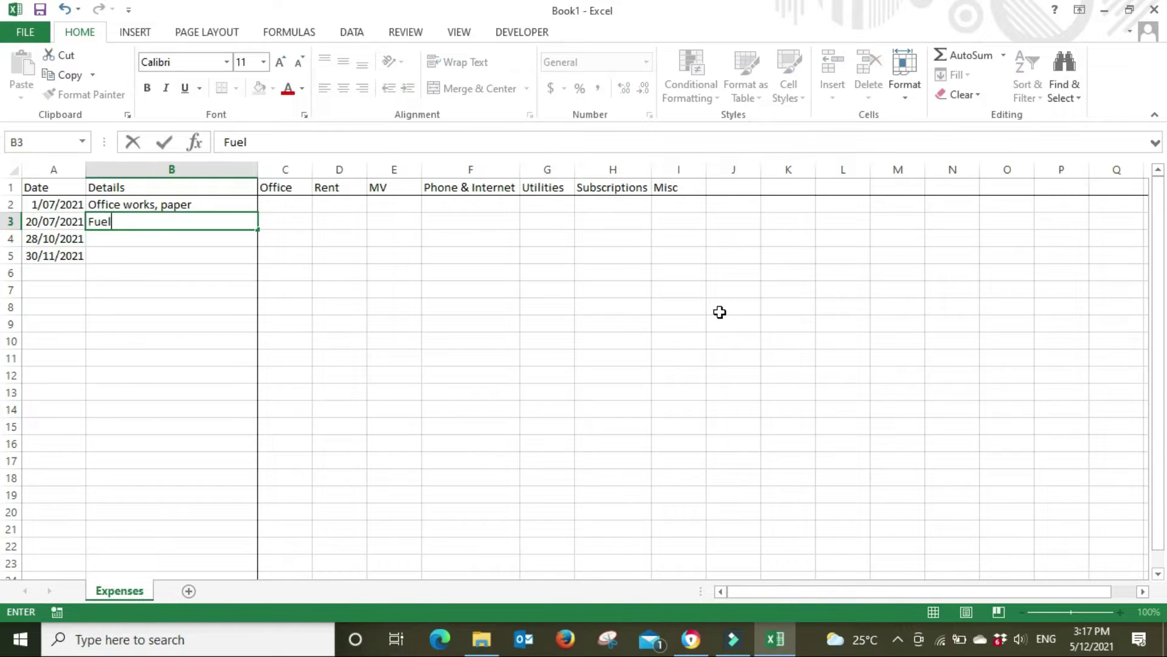
key(Return)
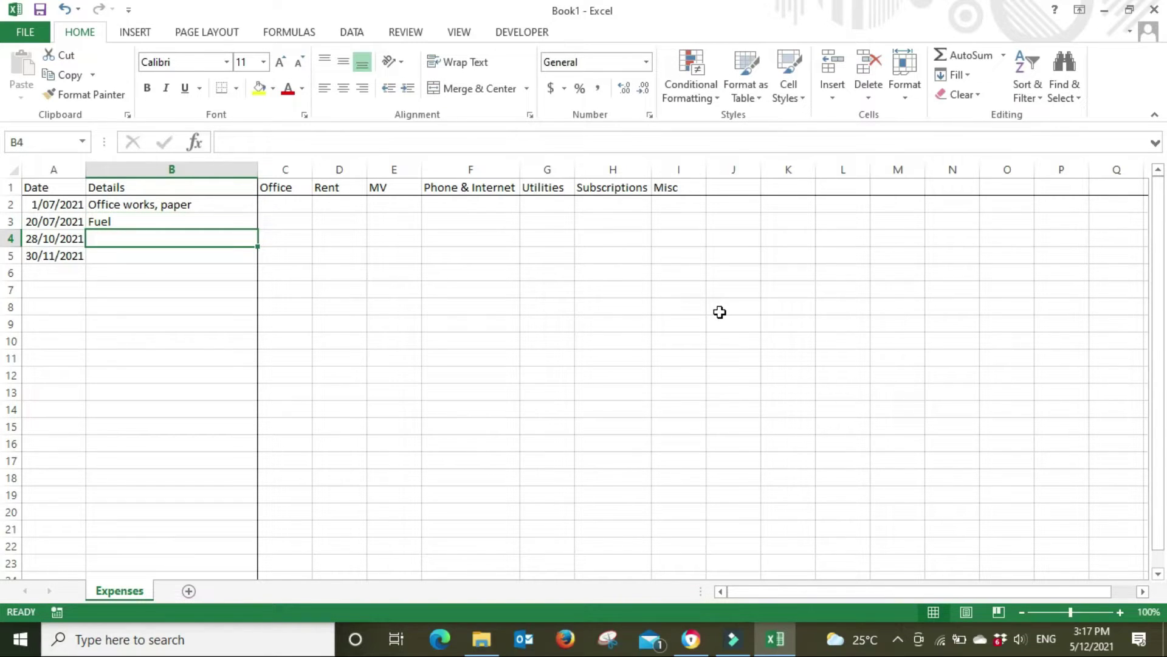
text(P)
key(BackSpace)
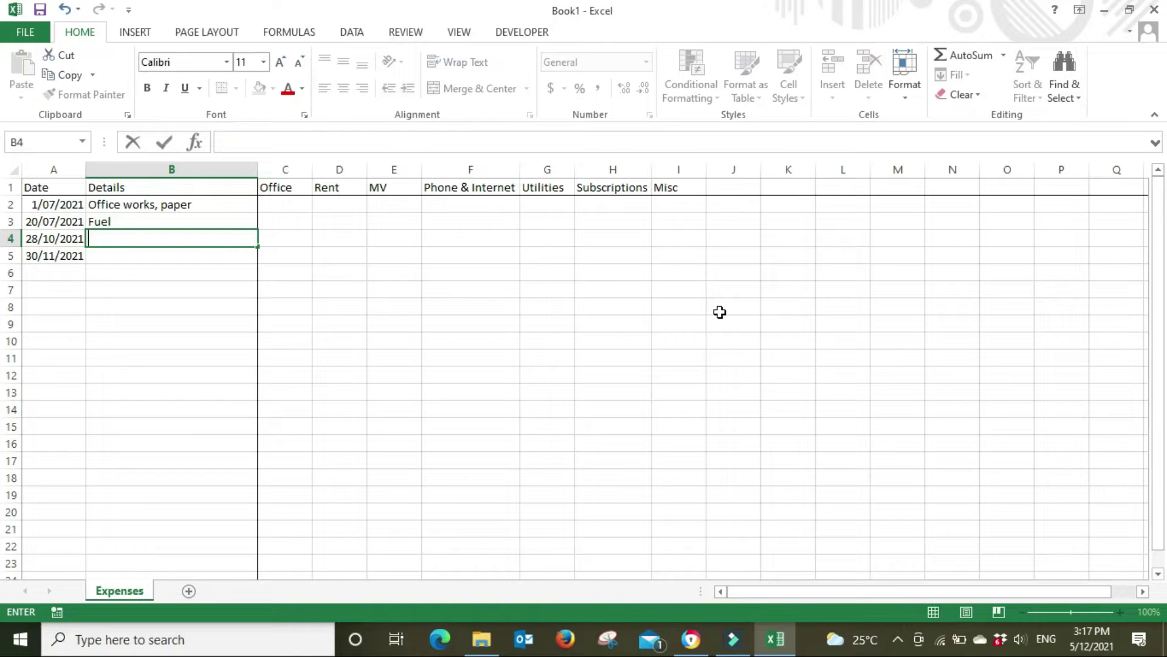
text(Optus)
key(Return)
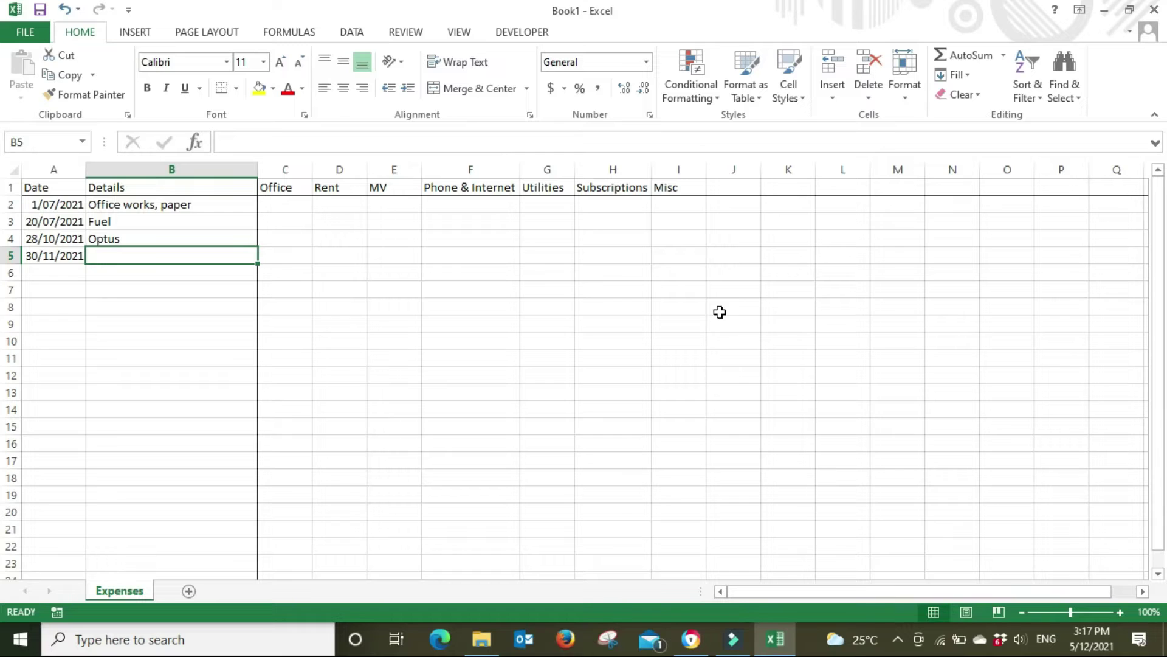
text(Elec)
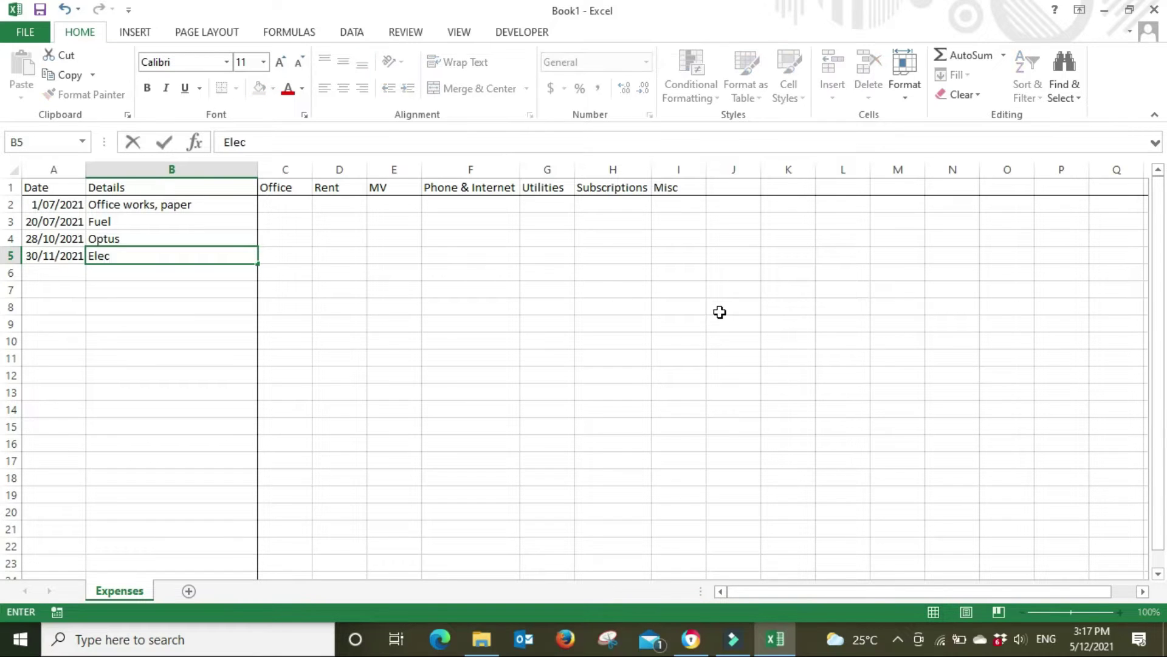
text(tricity)
key(Tab)
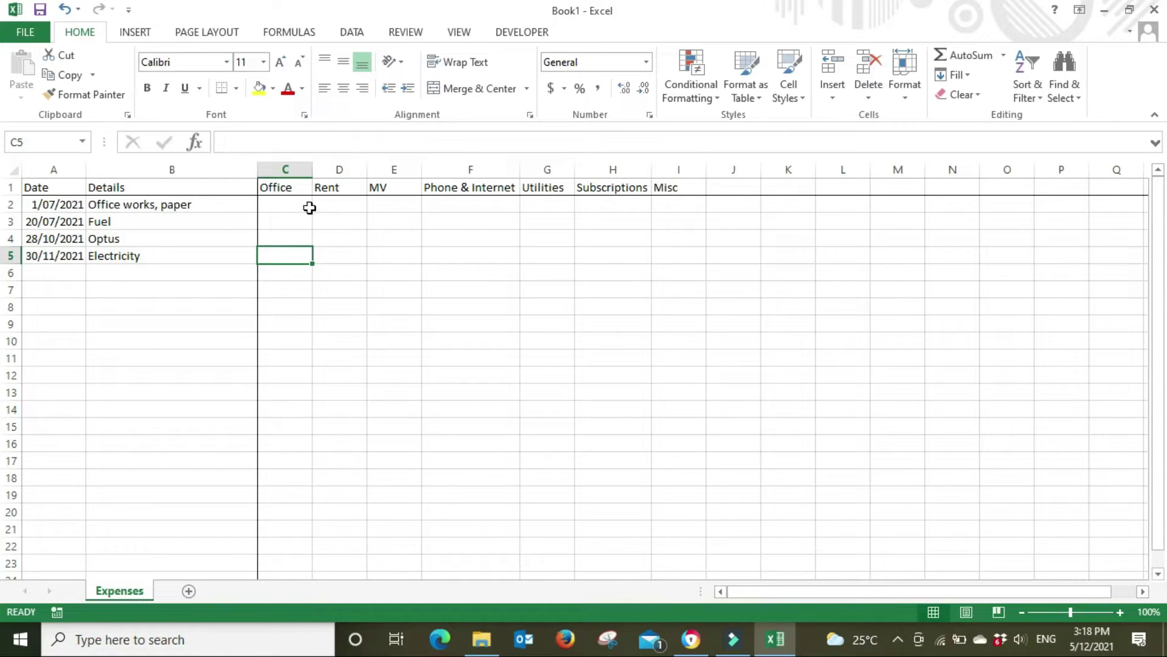
Step: Enter 15 as the Office amount in C2
click(281, 206)
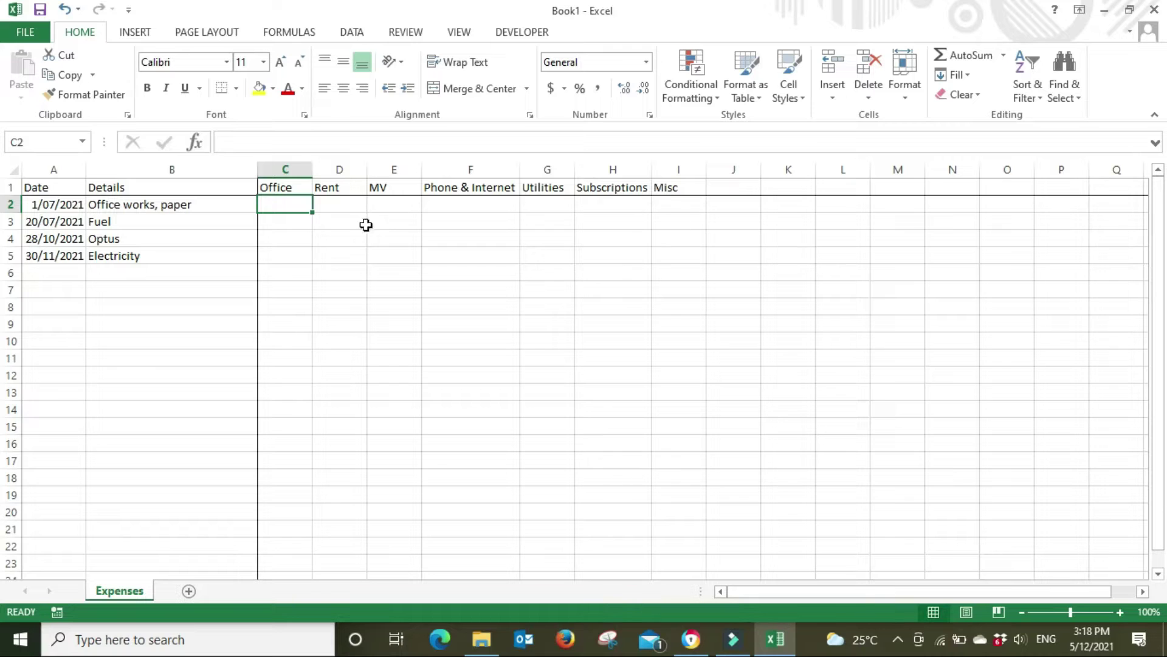
text(15)
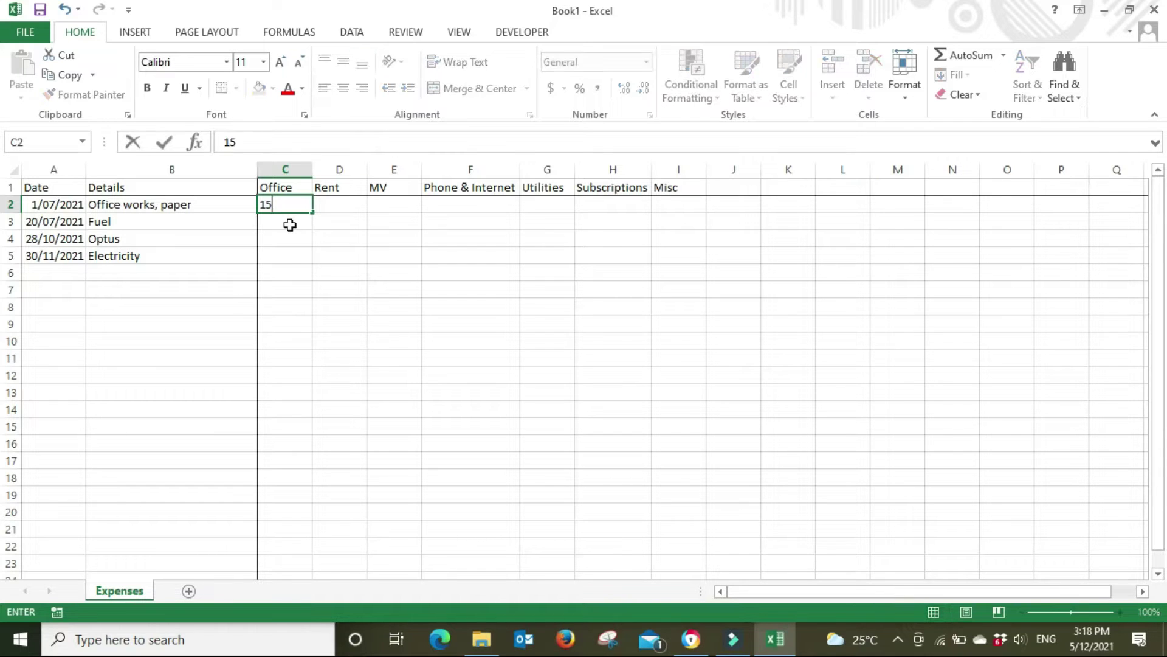
key(Tab)
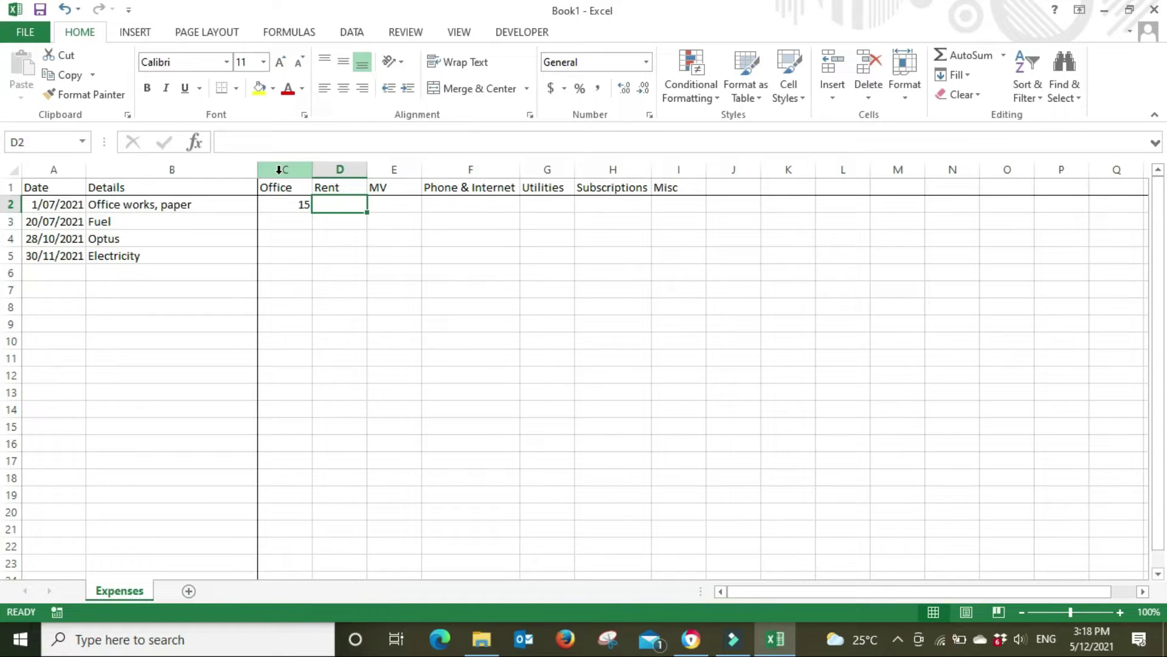
Step: Apply Comma Style to columns C through I
drag(279, 169, 687, 167)
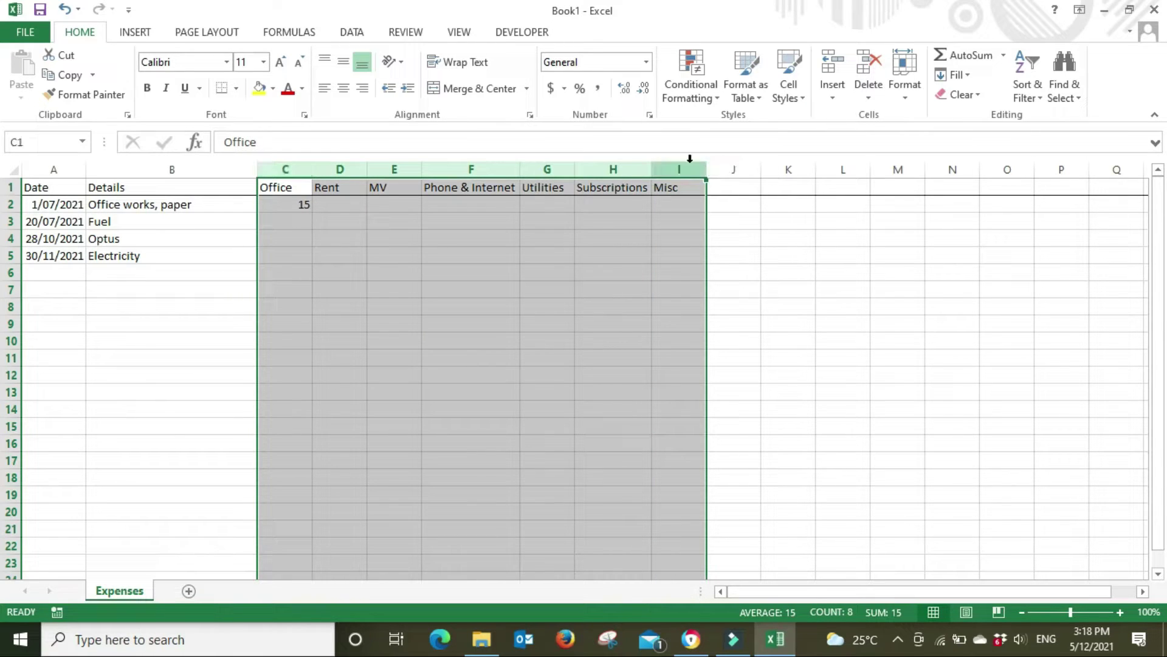
click(597, 92)
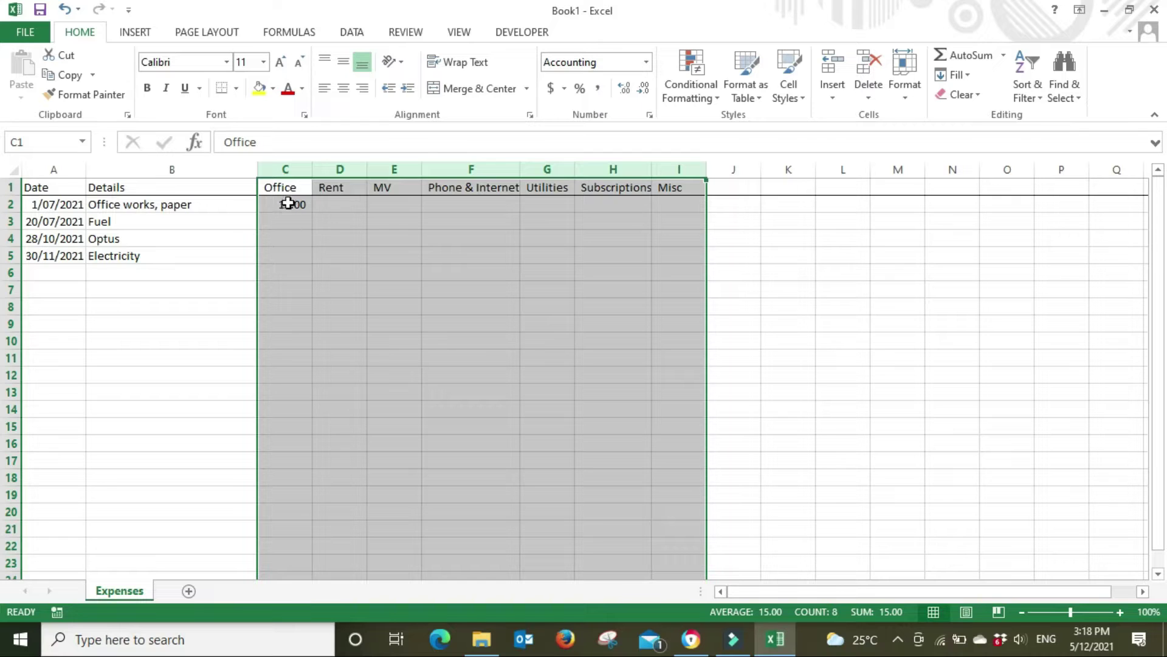
click(362, 285)
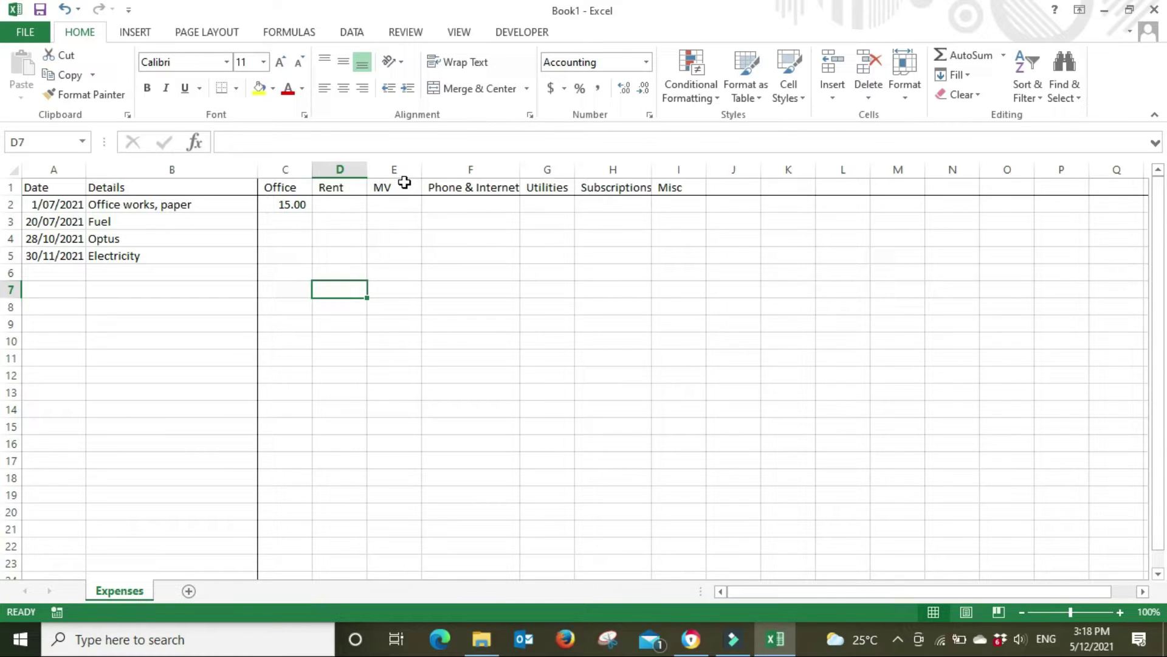
Step: Enter amounts 55.29 in E3, 78 in F4 and 158.77 in G5
click(401, 220)
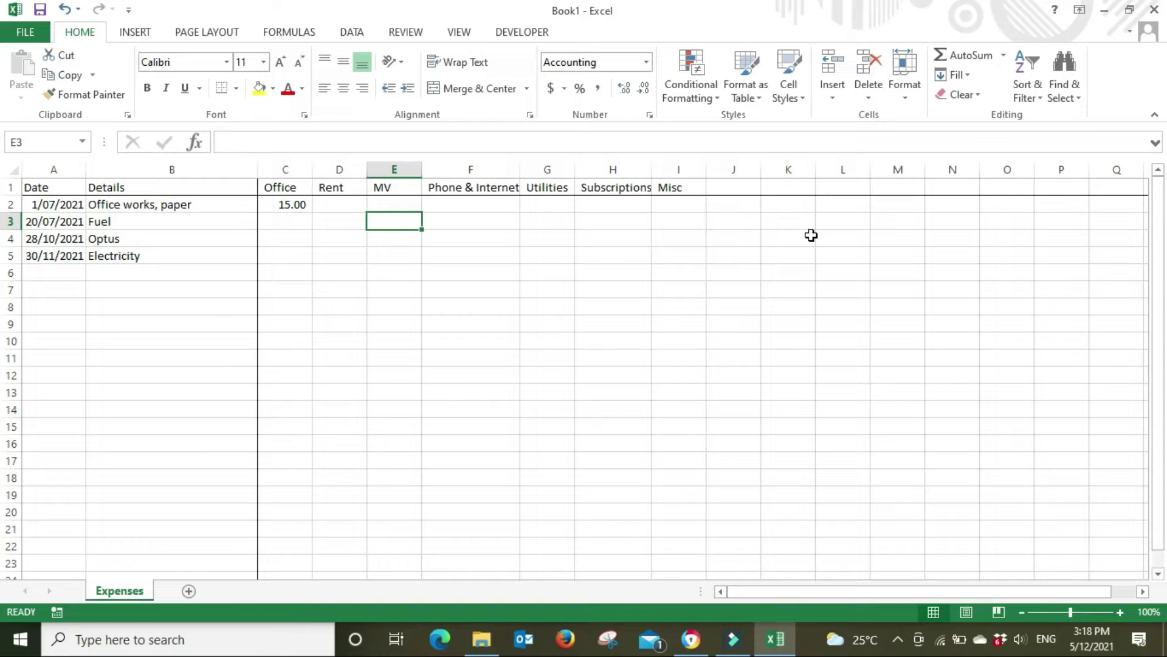
text(55.29)
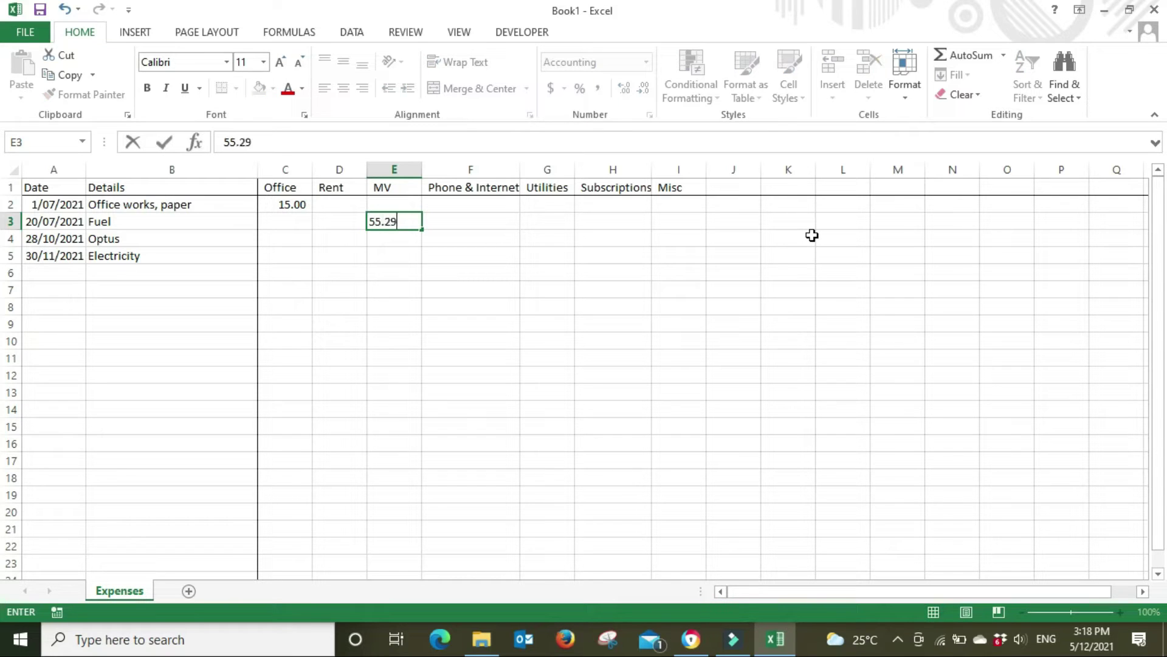
key(Return)
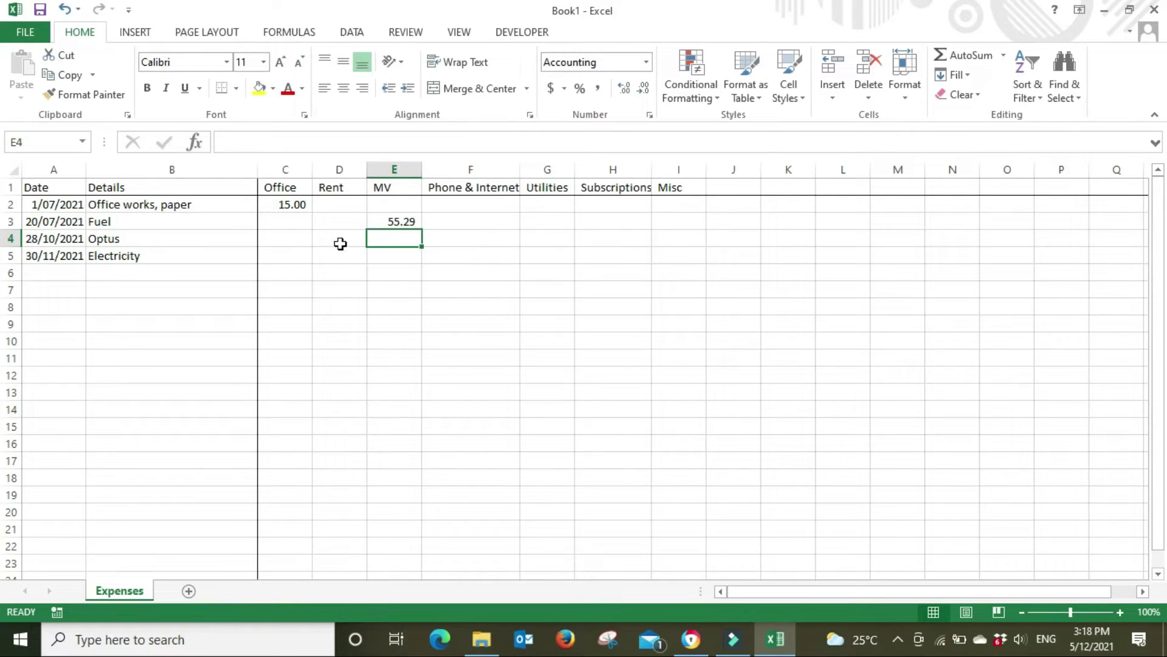
click(483, 237)
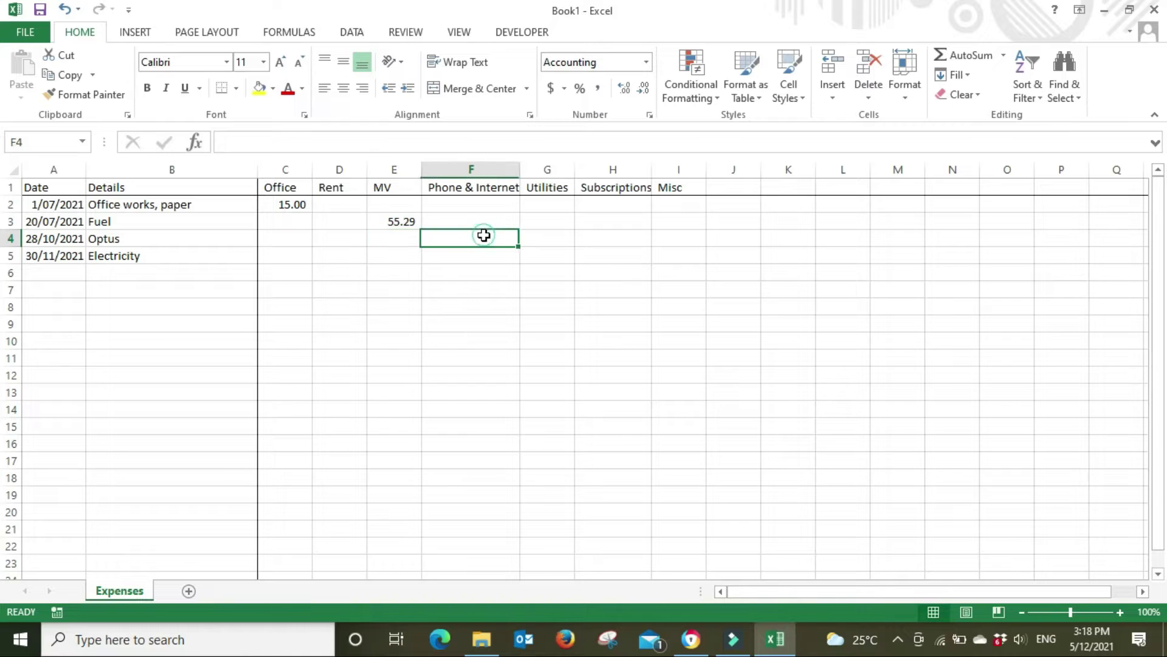
text(78)
key(Return)
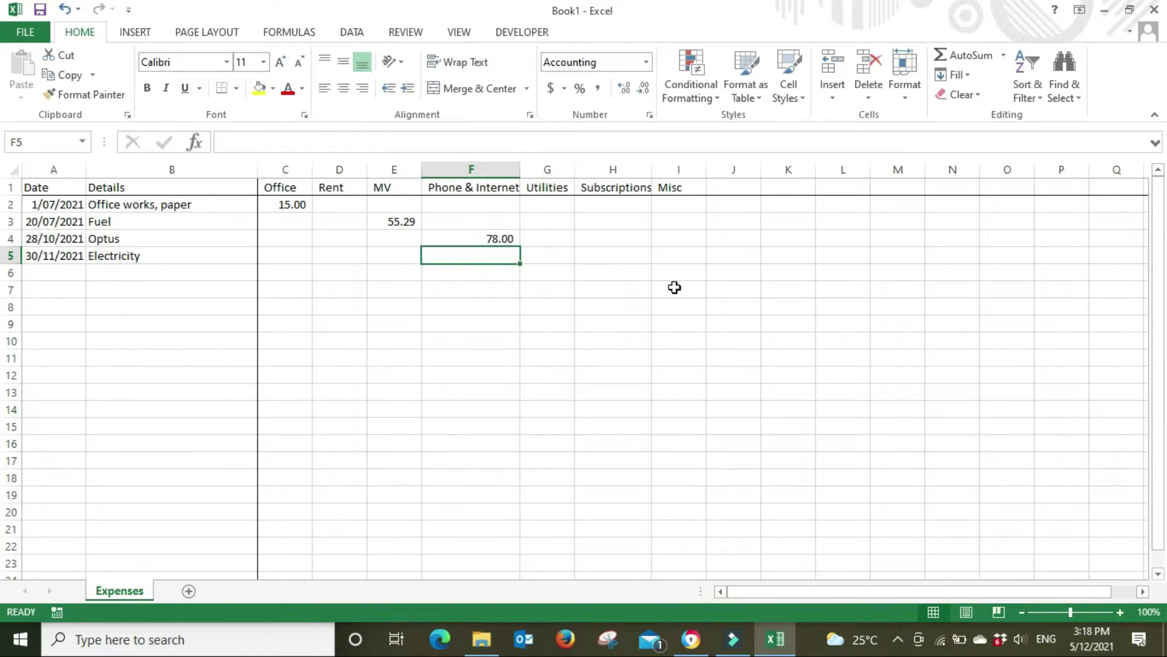
click(552, 257)
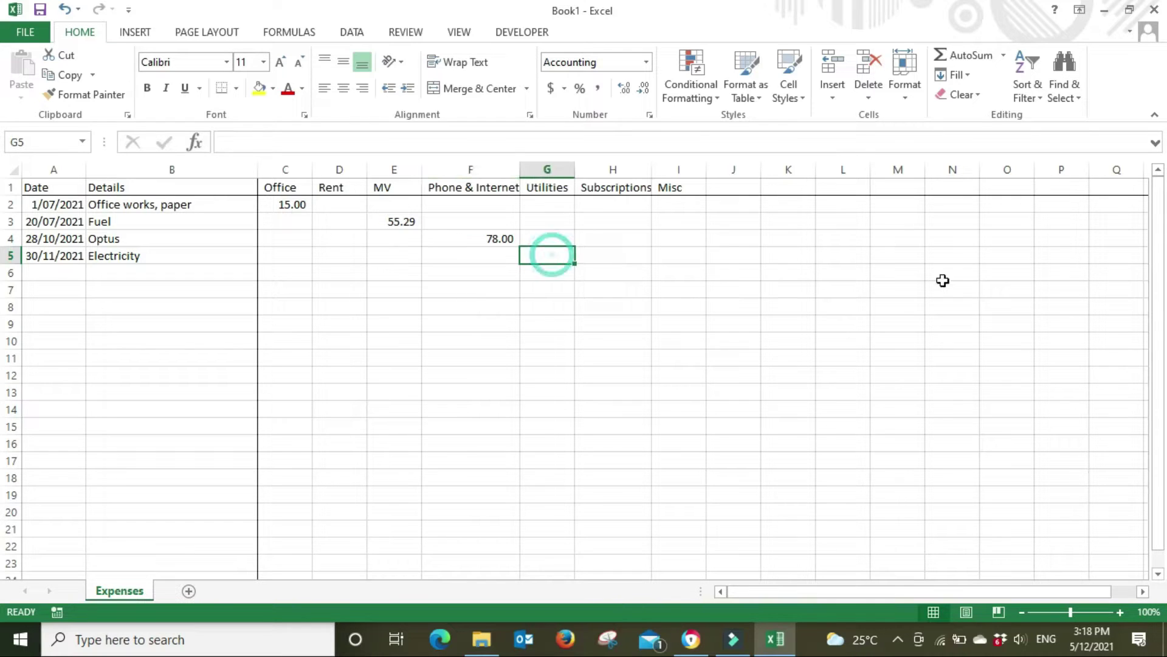
text(1)
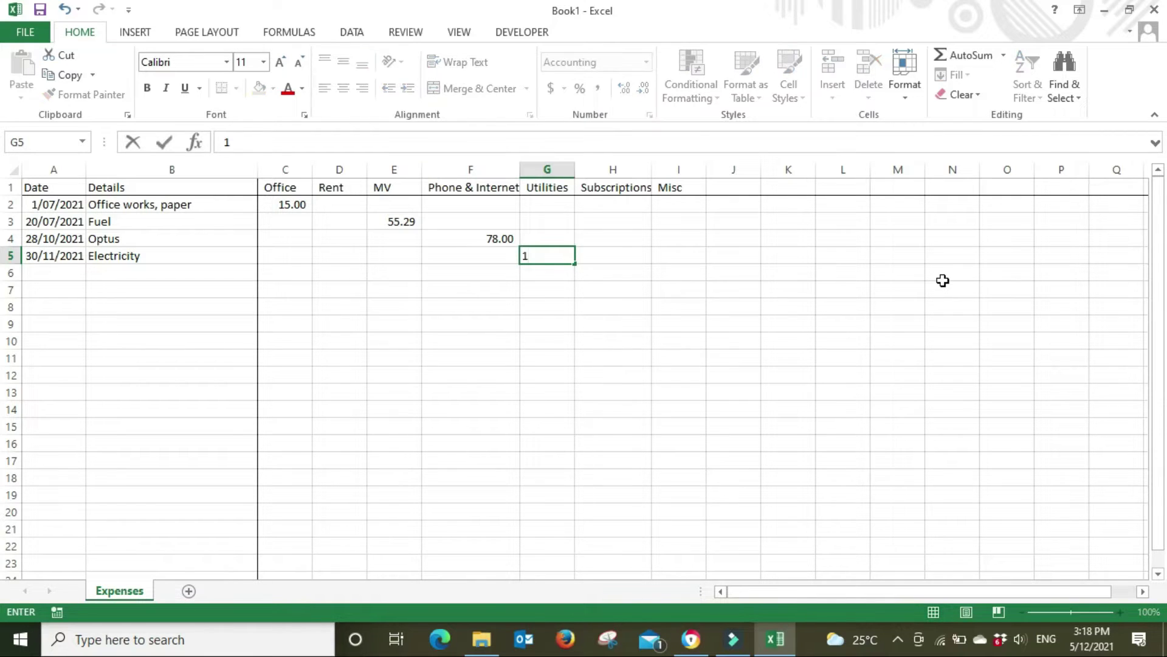
text(58.77)
key(Return)
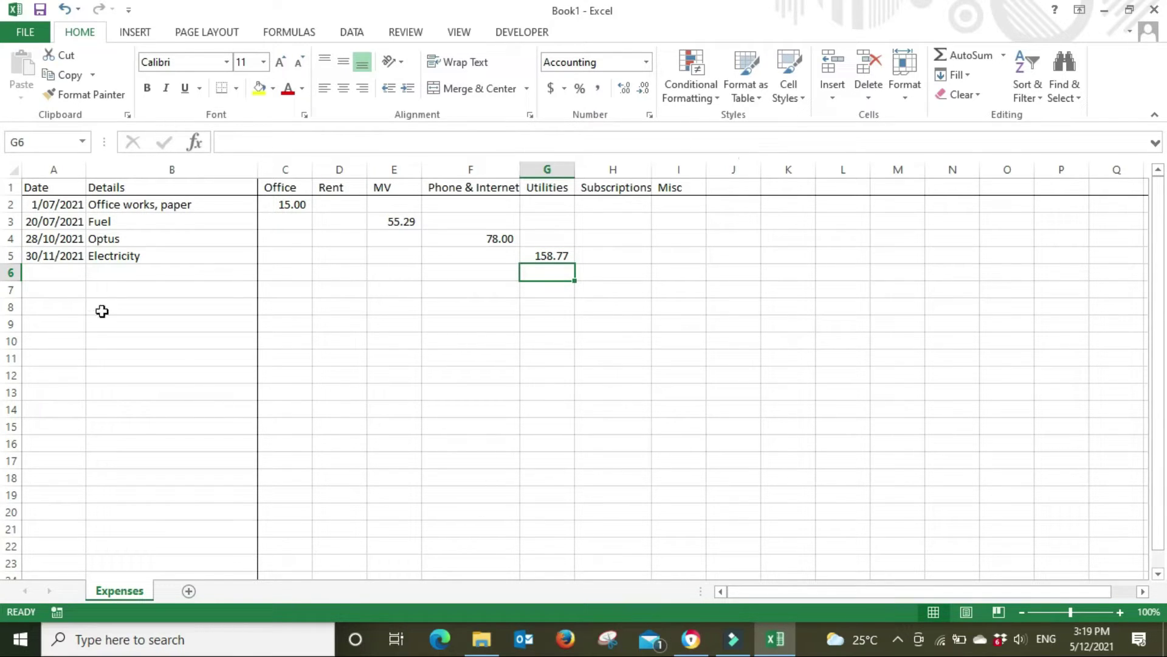
Step: Add a new expense row dated 15/12/21 with details Fuel
click(61, 273)
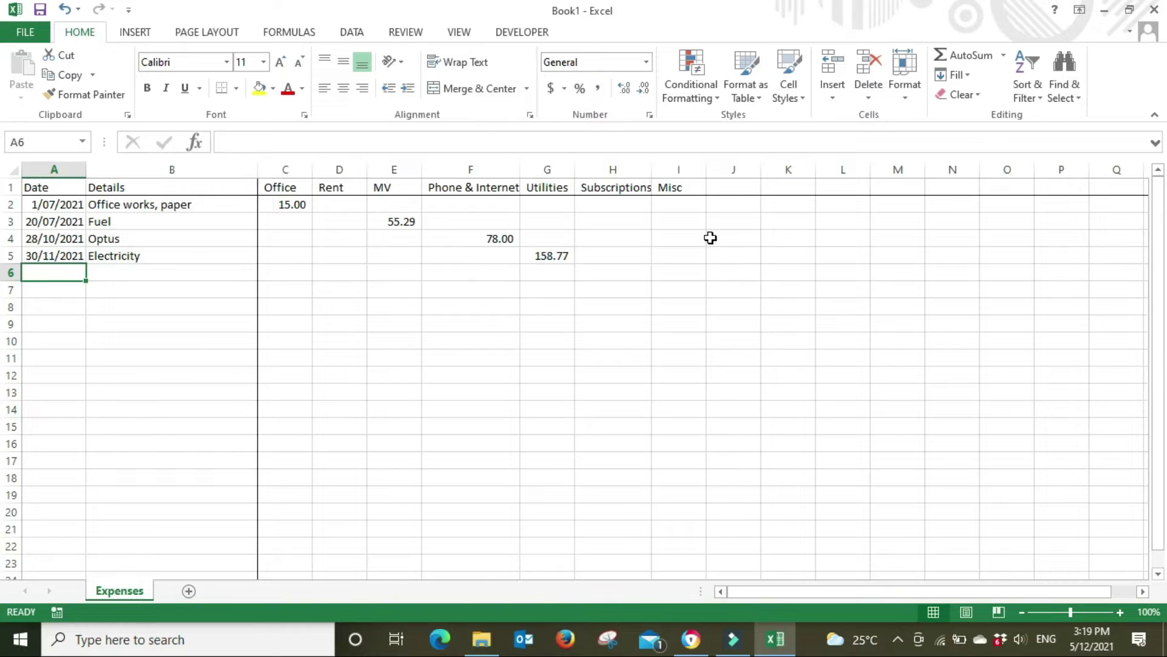
text(15/12/21)
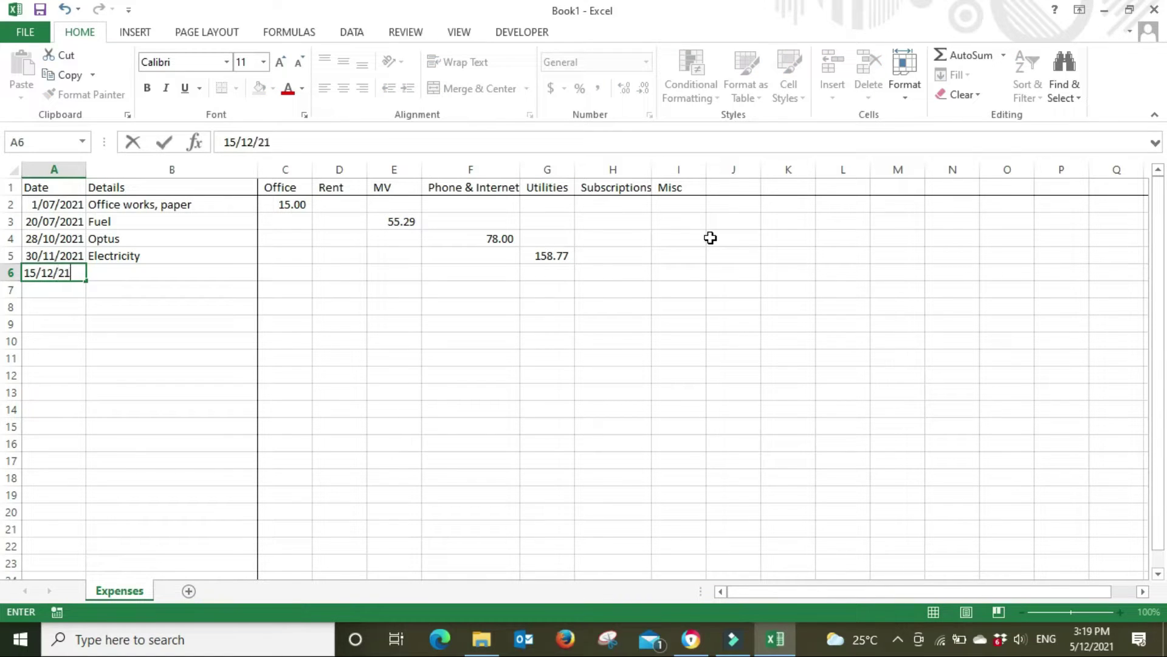
key(Tab)
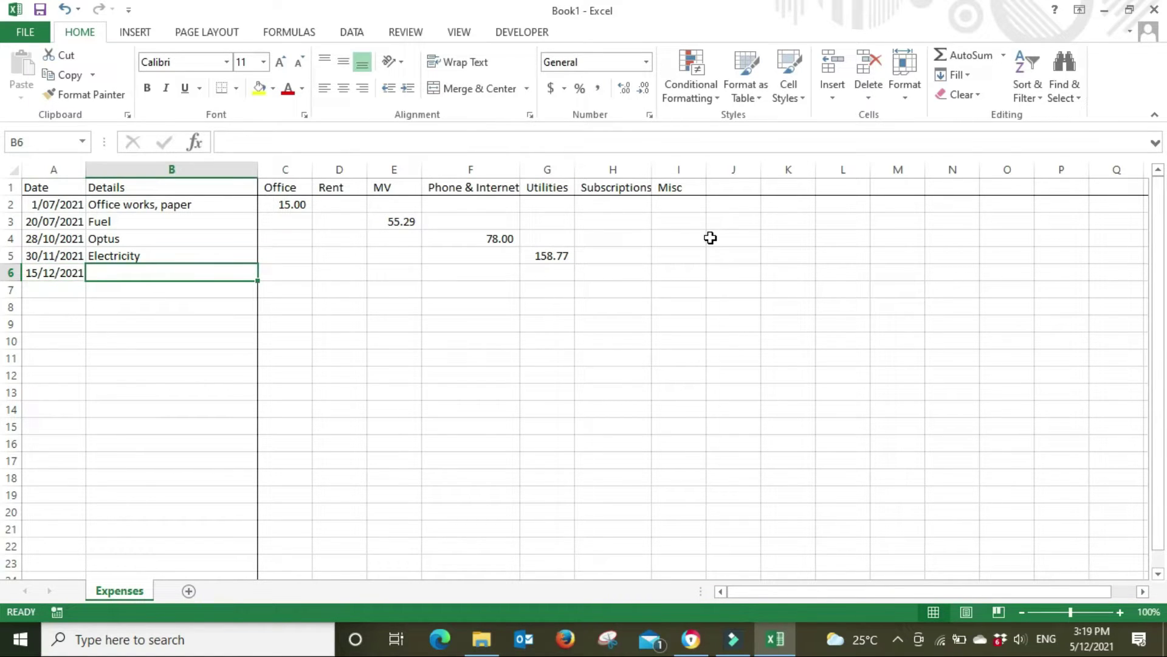
text(Fuel)
key(Tab)
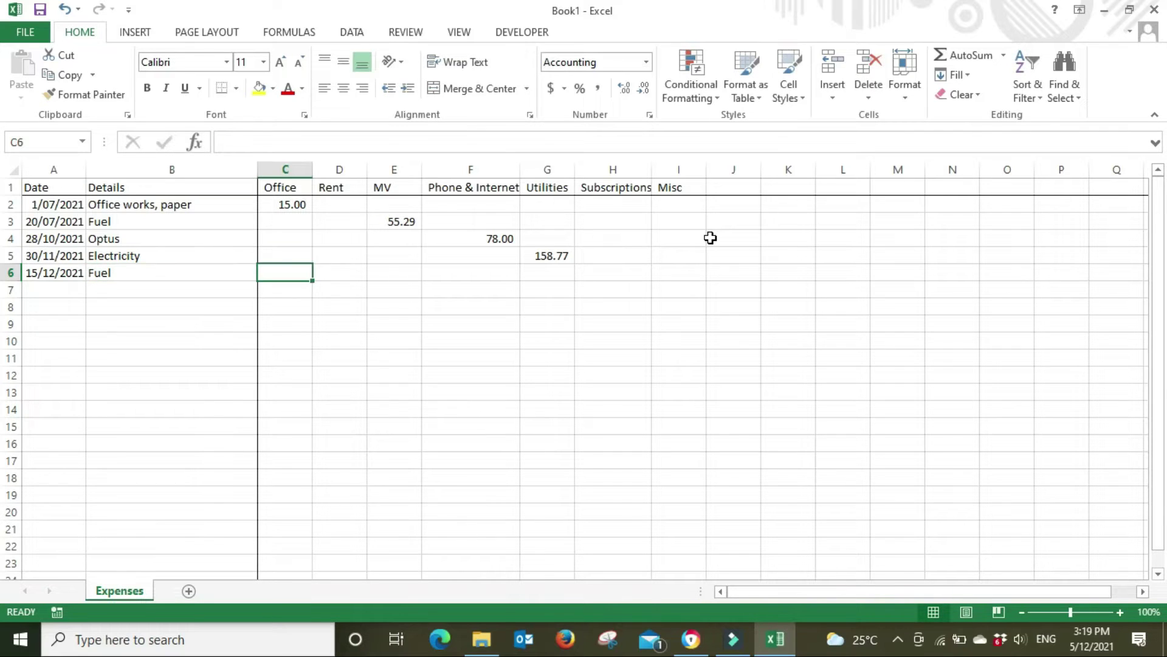
key(Tab)
key(Tab)
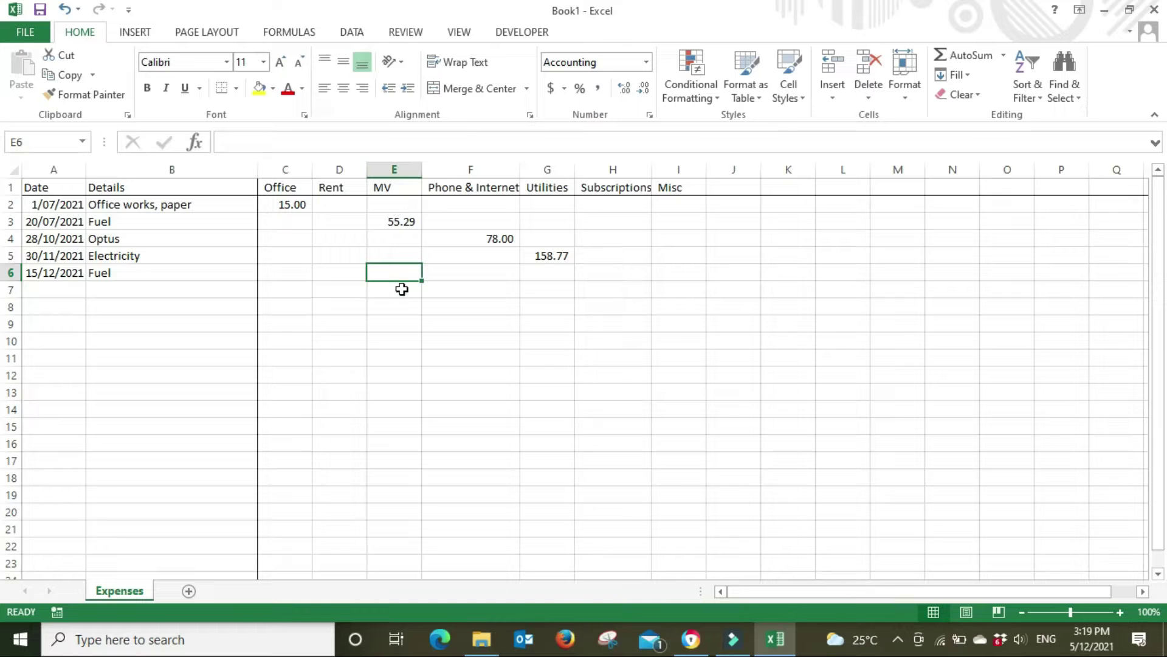
Step: Rename the MV heading to Car and enter 47.45 in E6
click(405, 189)
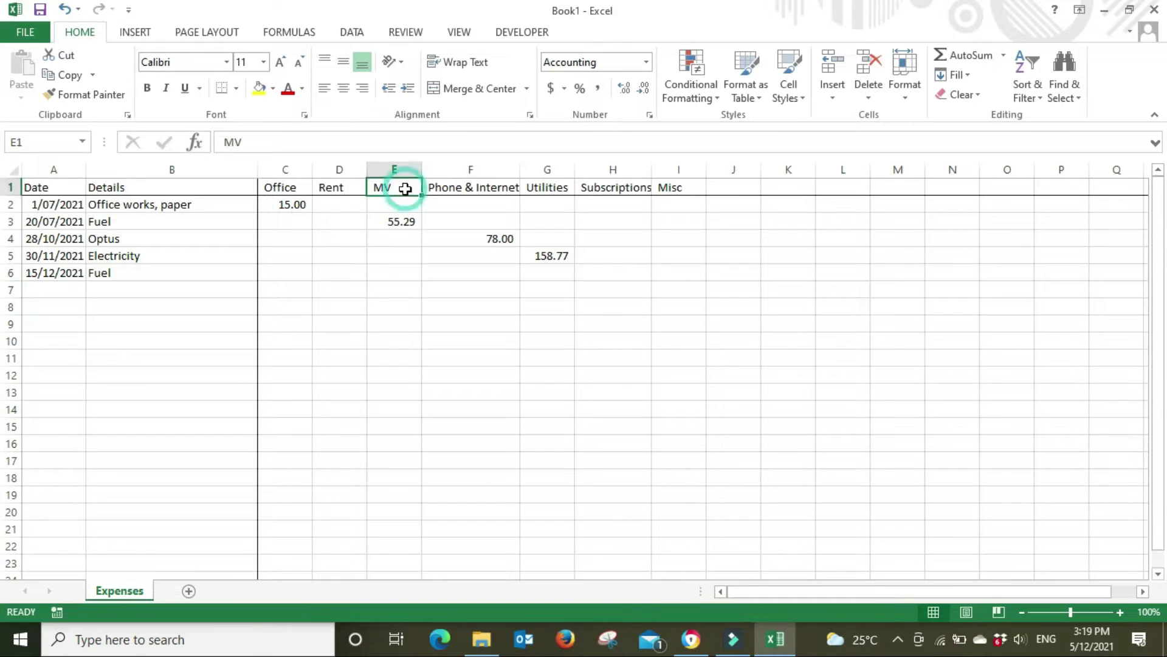
text(Car)
key(Return)
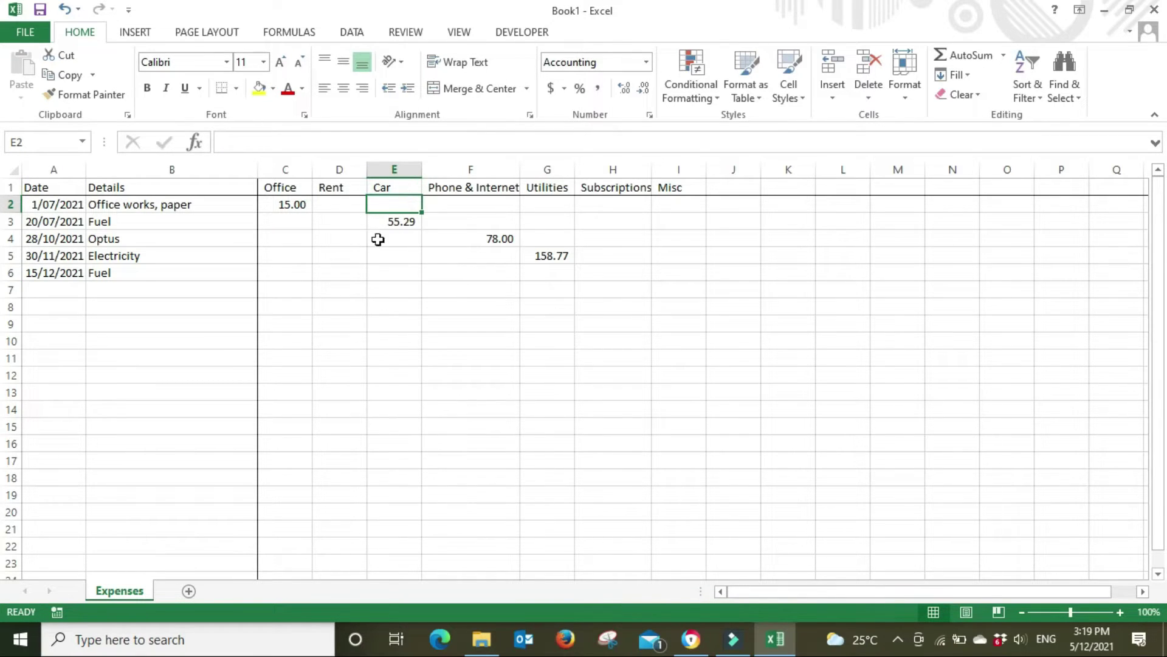
click(394, 273)
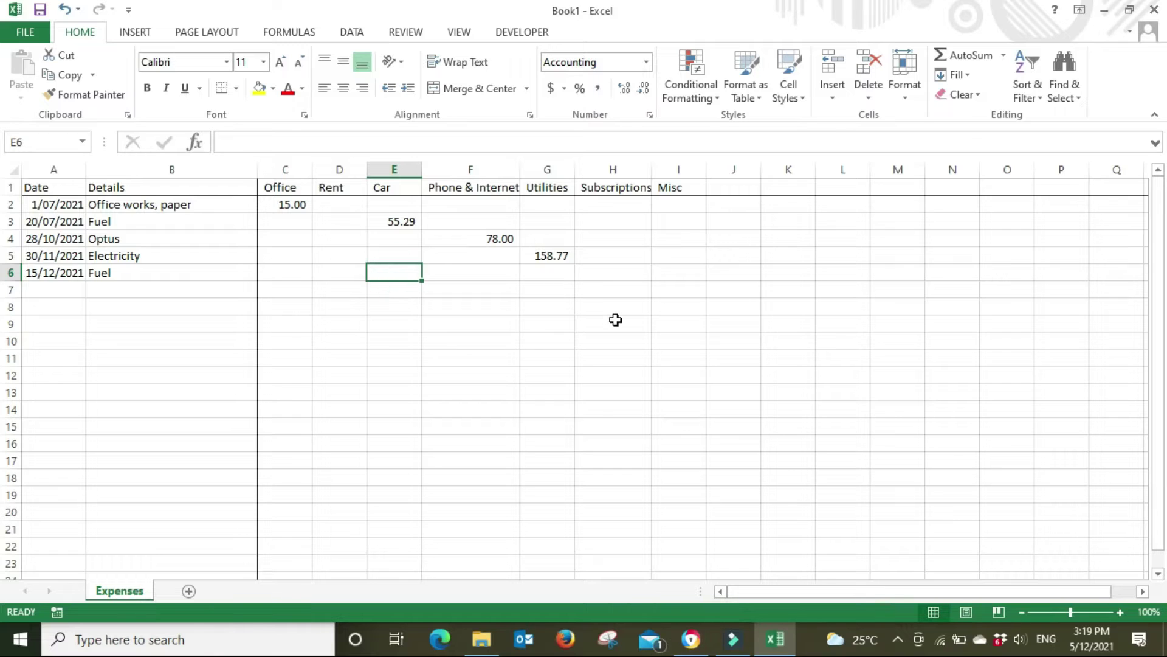
text(47.)
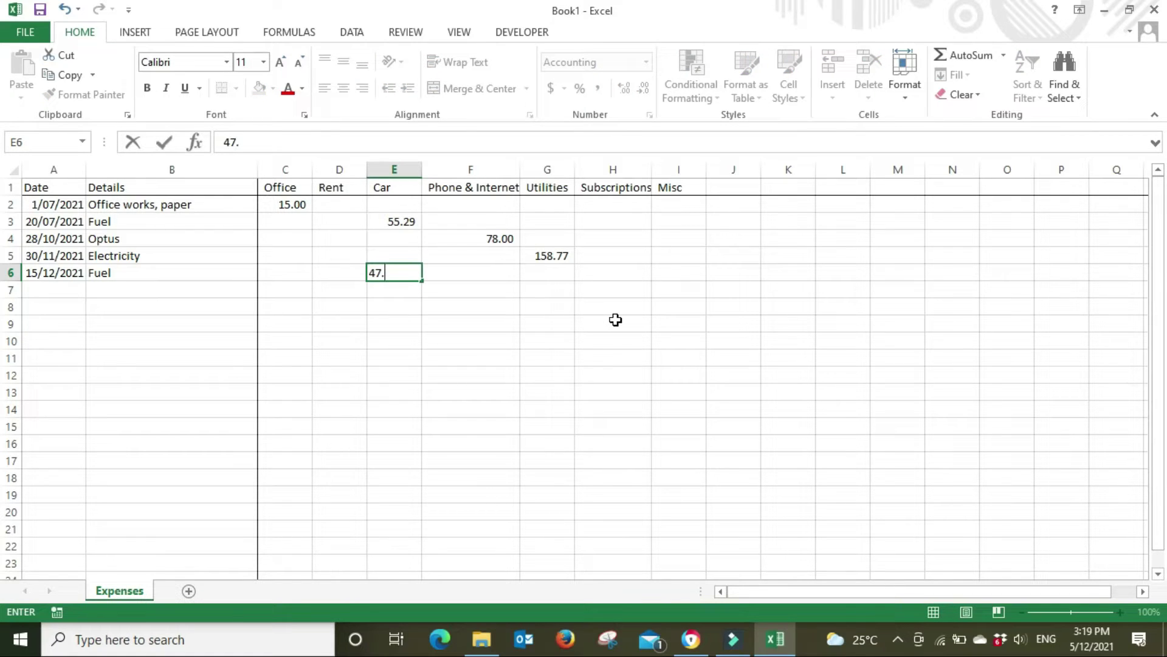
text(45)
key(Return)
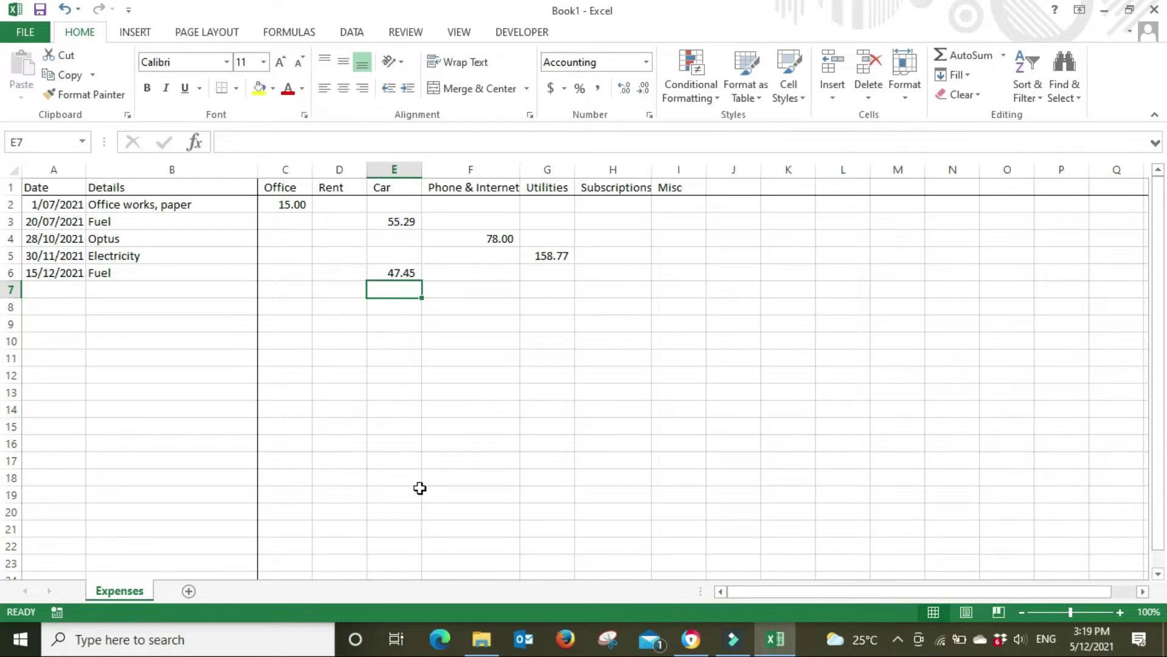
Step: AutoSum the Office column in C20 and fill the formula across to I20
click(288, 513)
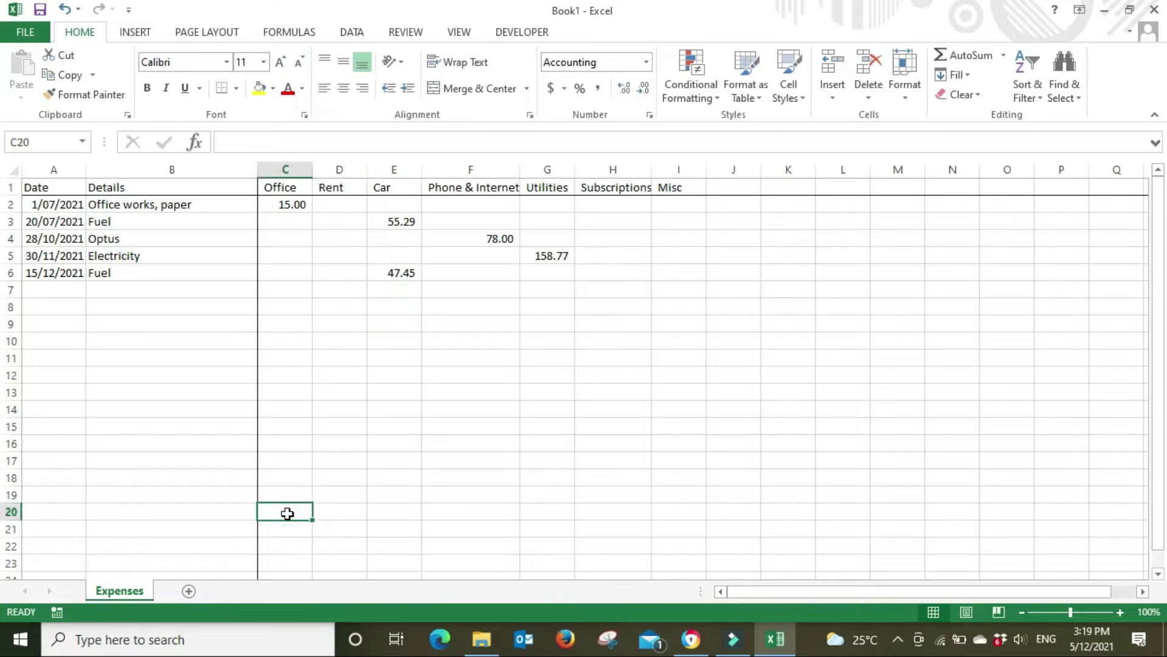
click(973, 56)
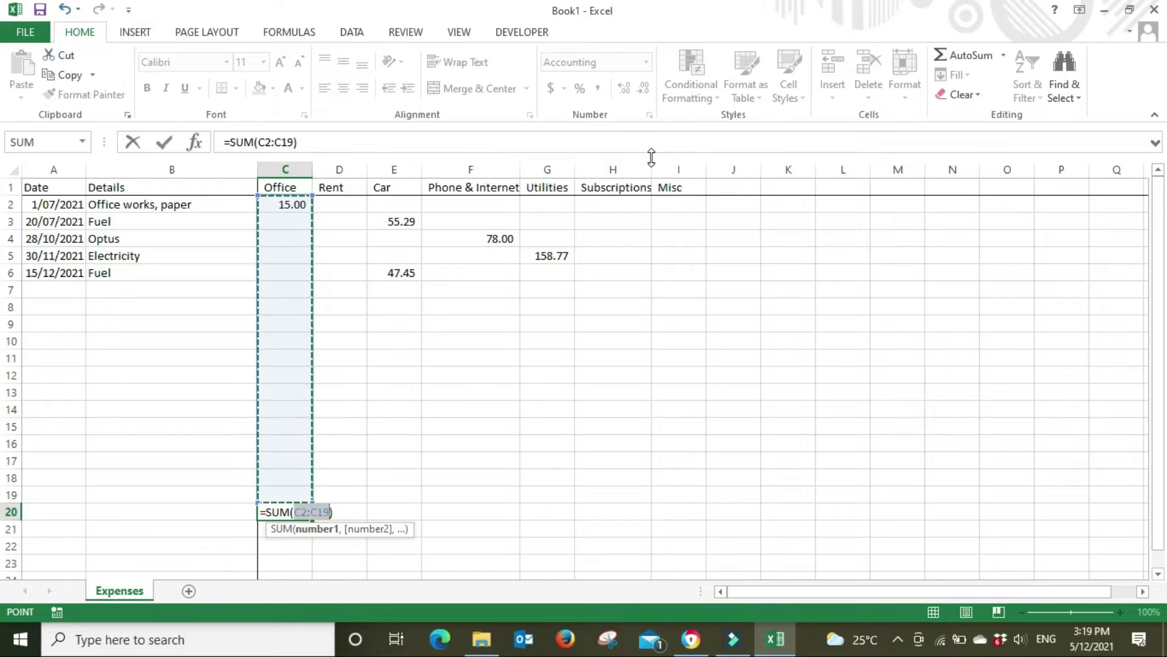
key(Return)
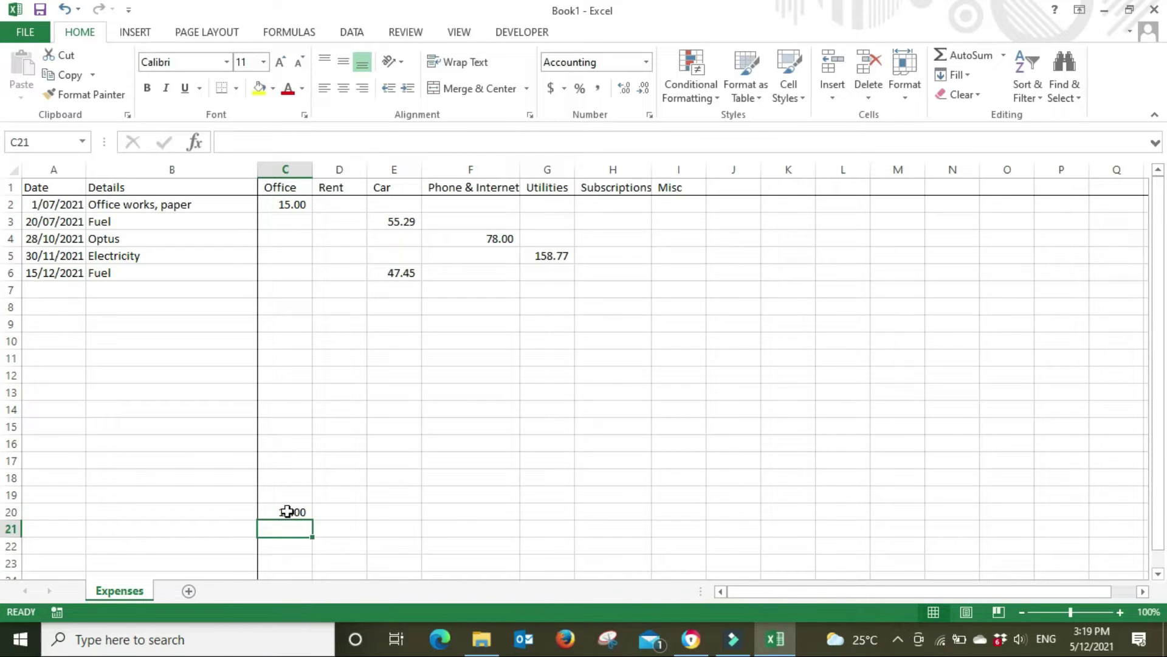
click(287, 511)
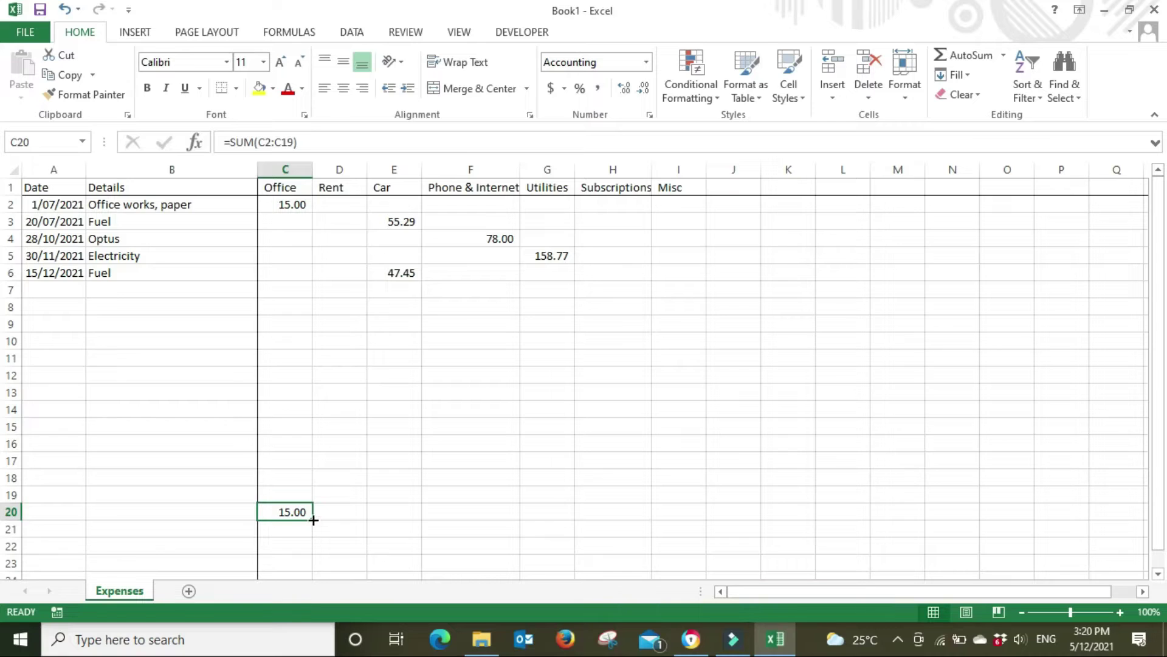
drag(313, 520, 696, 523)
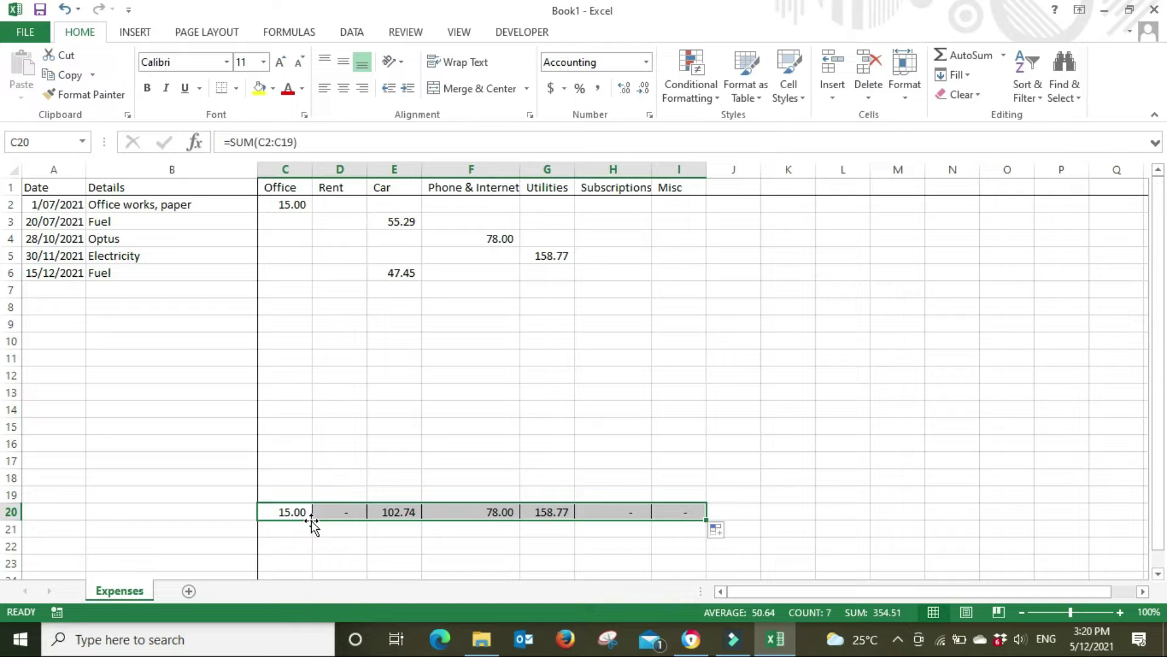
click(852, 436)
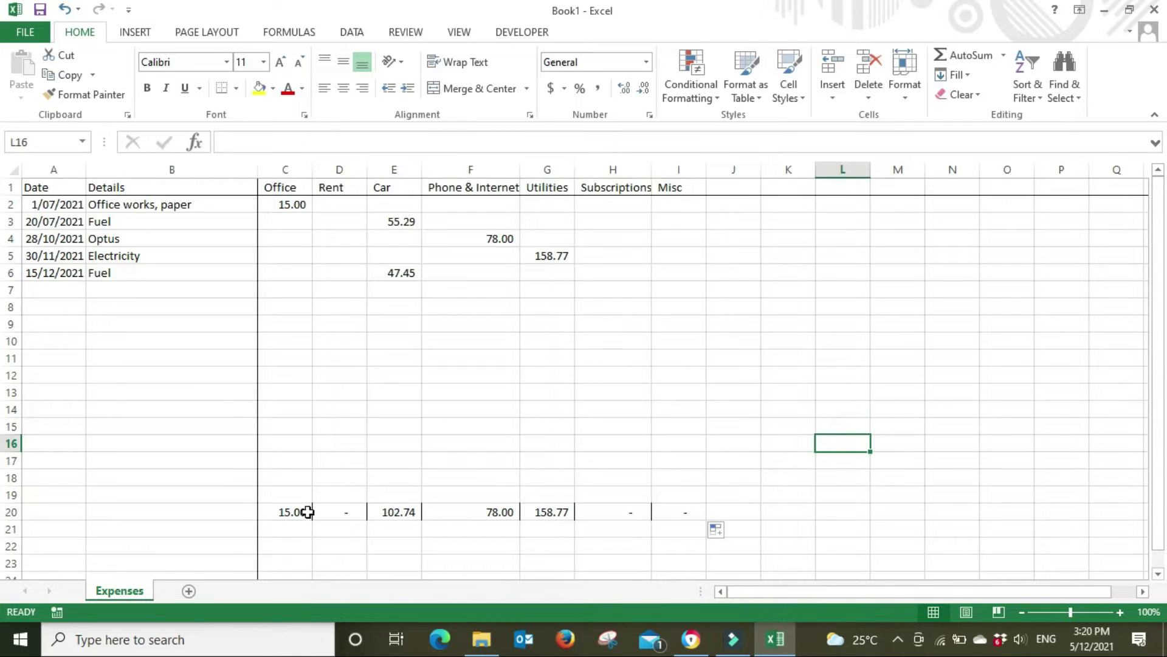
Step: Remove the borders from the totals in D20:I20
drag(324, 511, 657, 508)
click(236, 89)
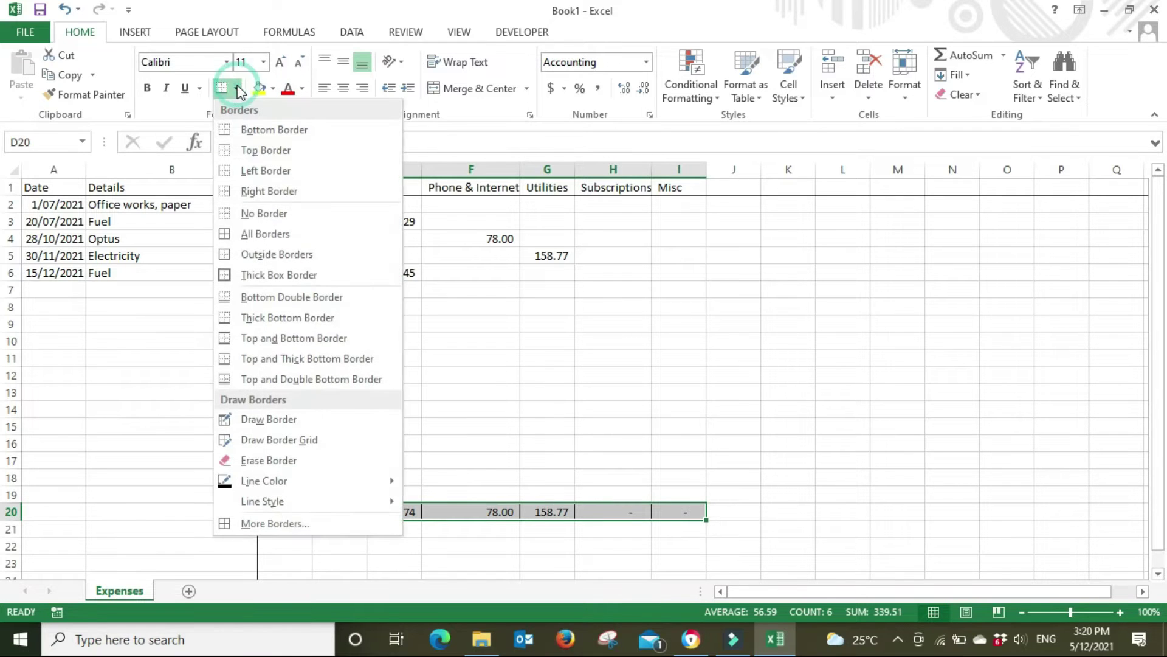
click(263, 212)
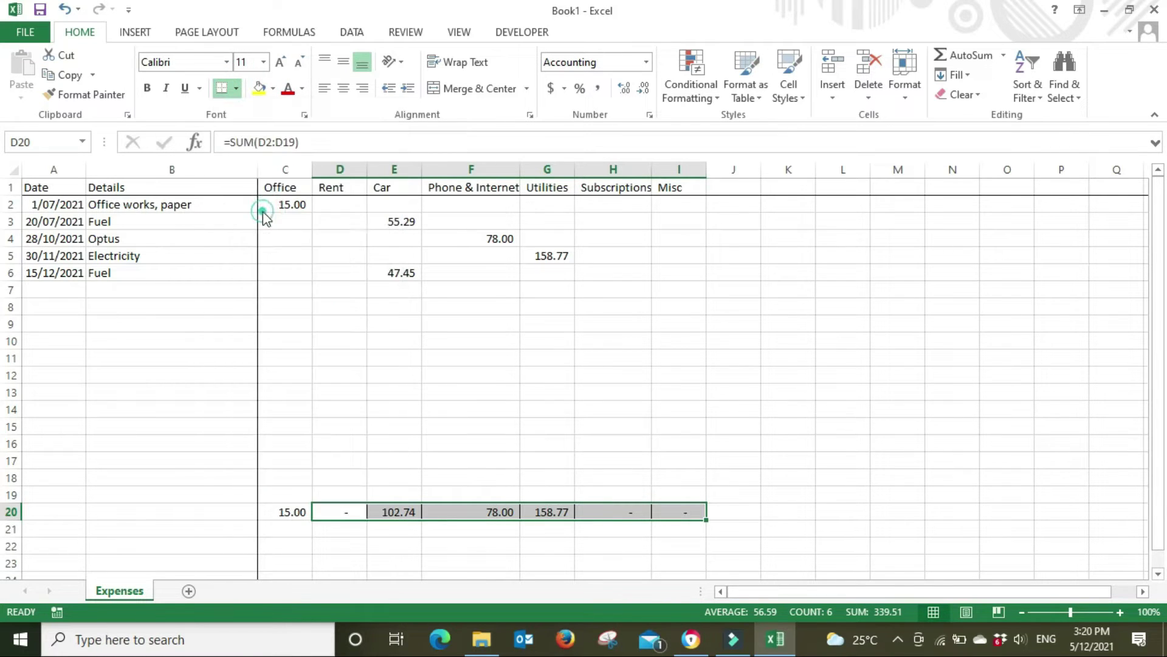
click(836, 281)
Step: Make the totals in C20:I20 bold
drag(280, 513, 681, 510)
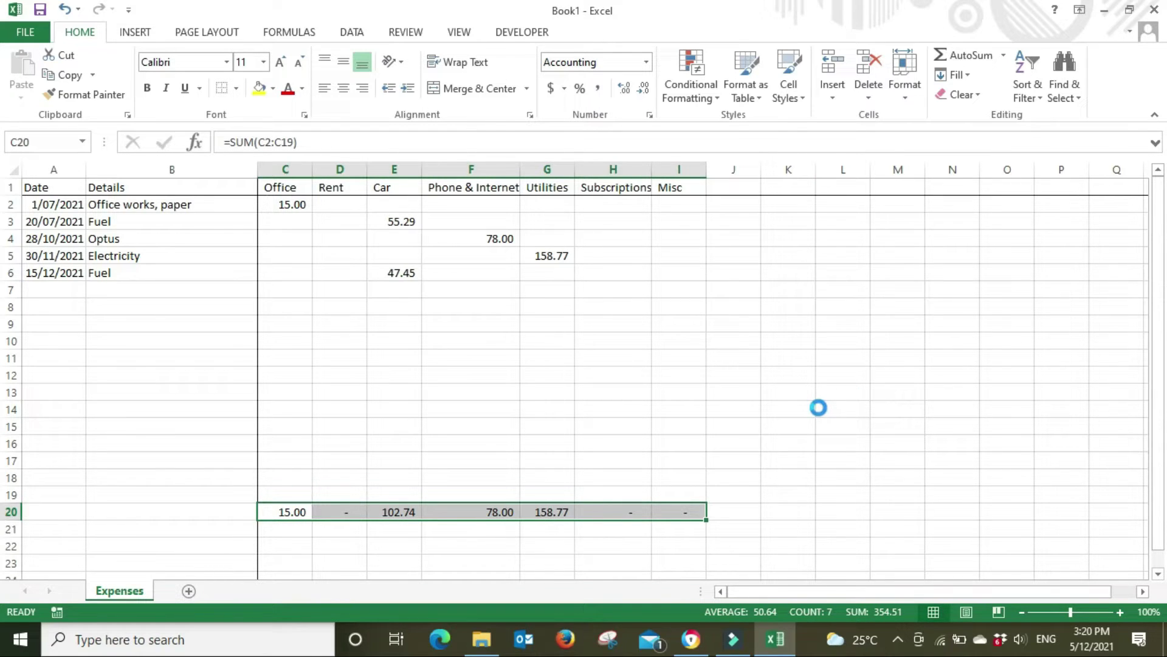
key(ctrl+b)
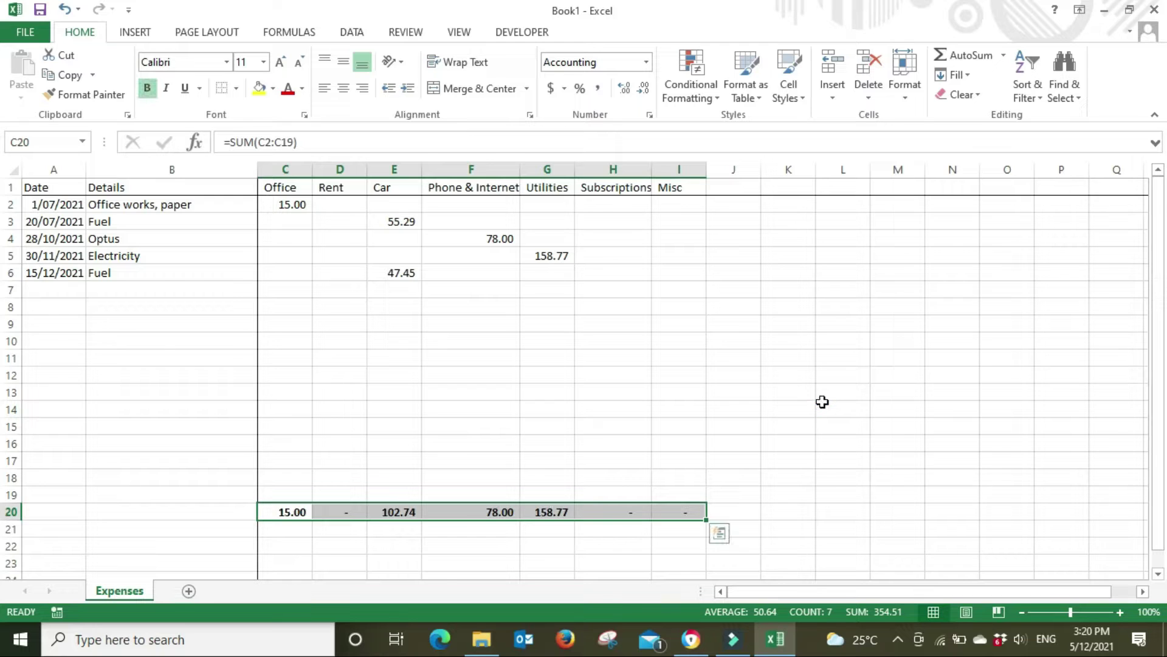
click(822, 401)
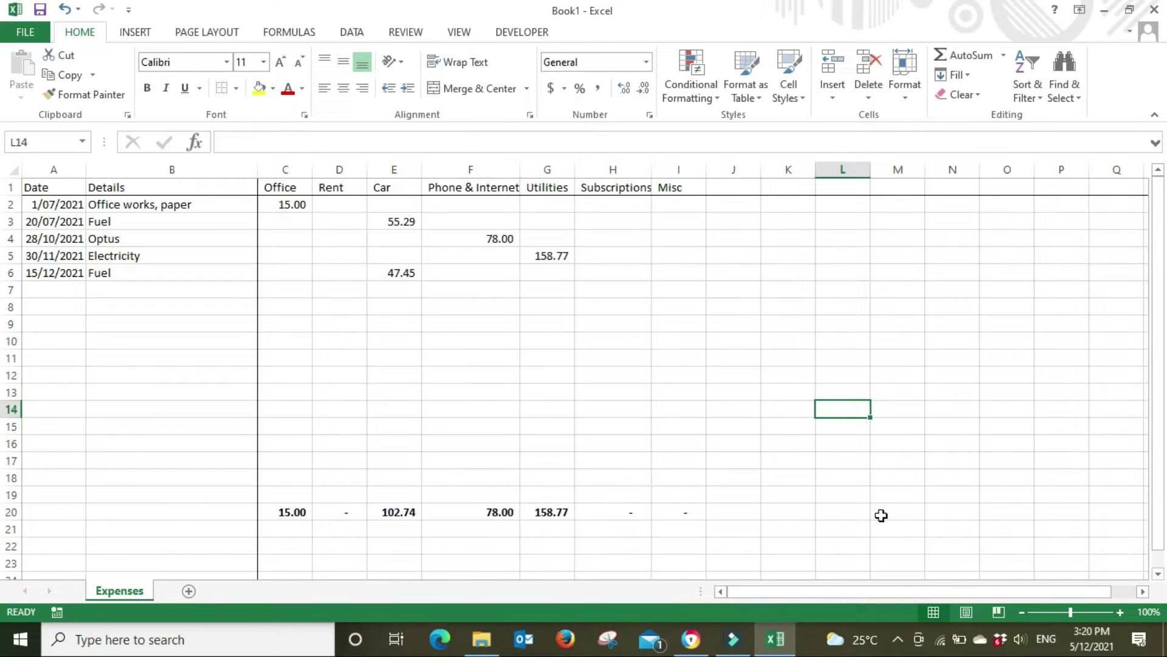
Step: AutoSum the row 20 totals into J20 as a bold grand total of 354.51
click(741, 510)
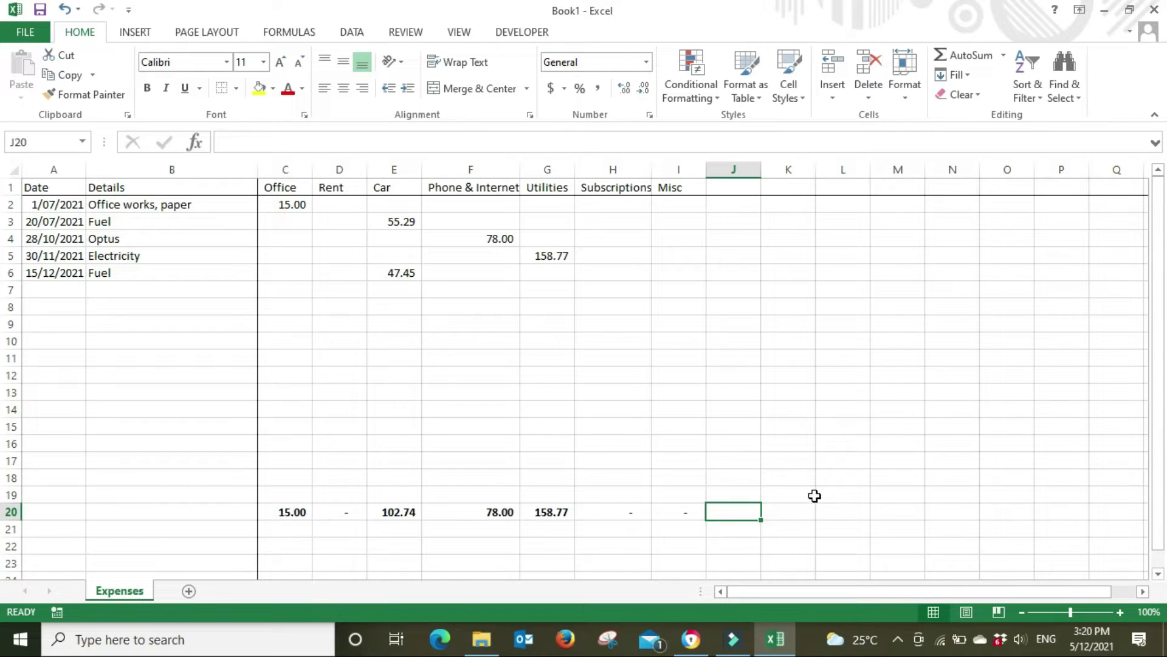
click(966, 55)
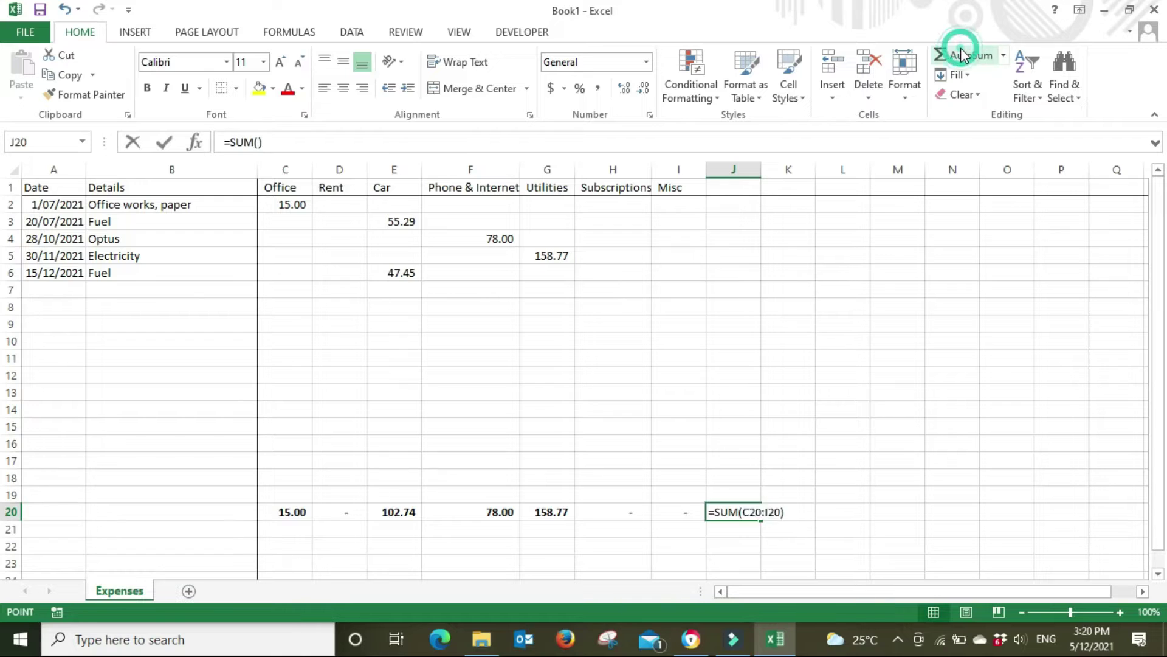
key(Return)
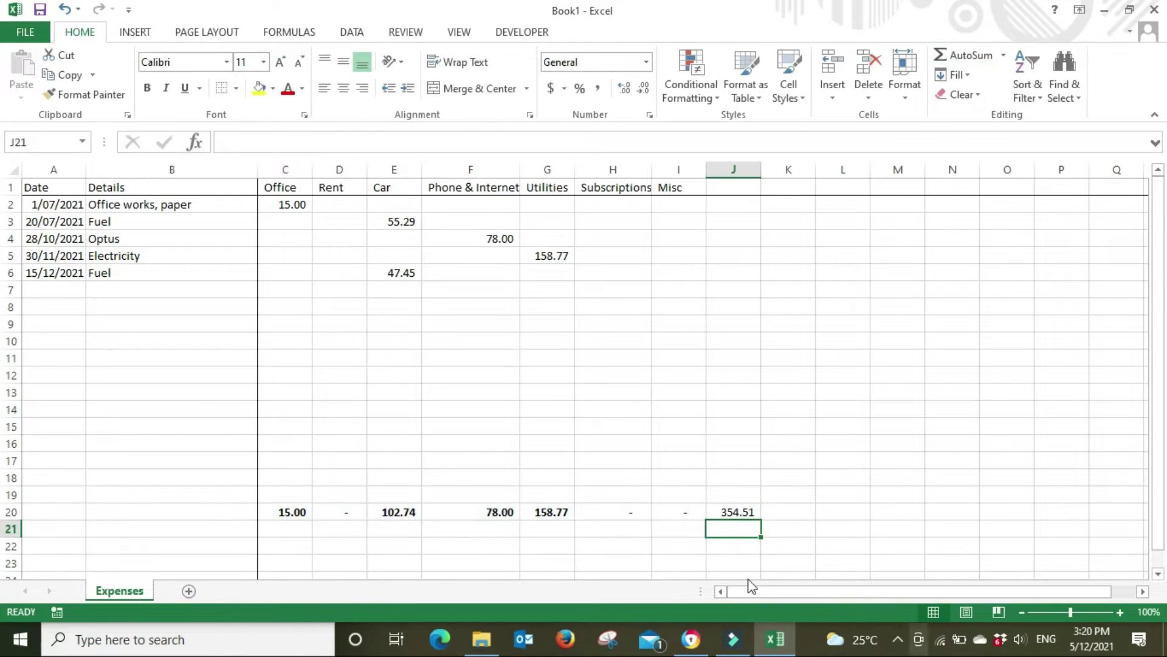
click(736, 512)
key(ctrl+b)
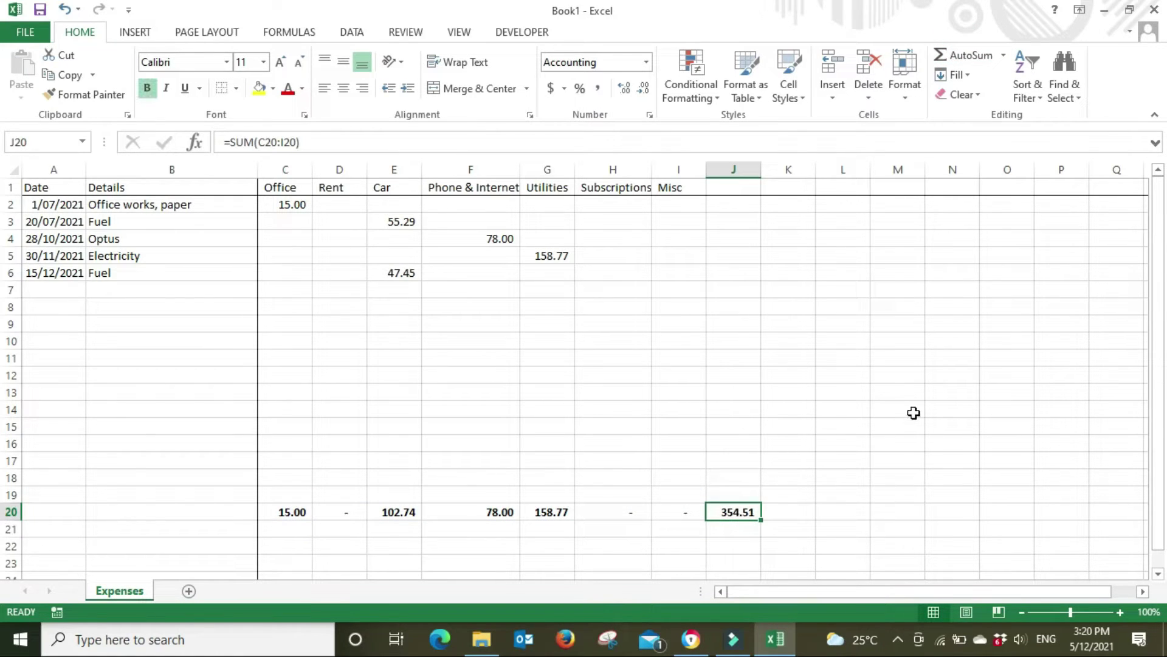
click(921, 413)
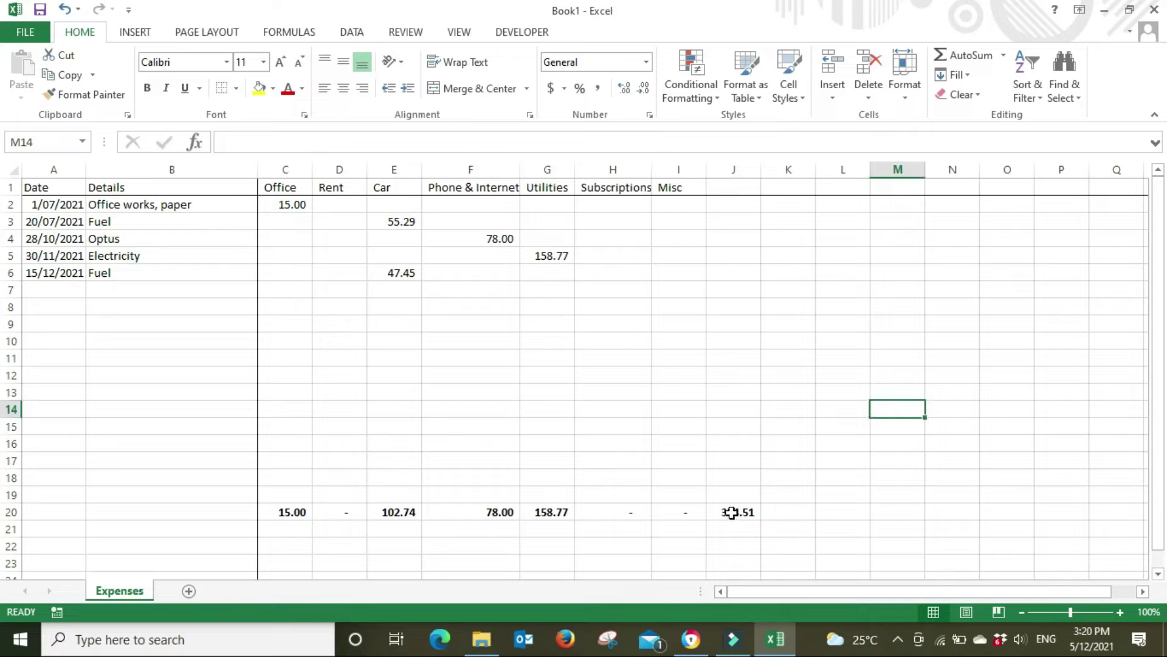
Step: Add a left border along column J
click(733, 169)
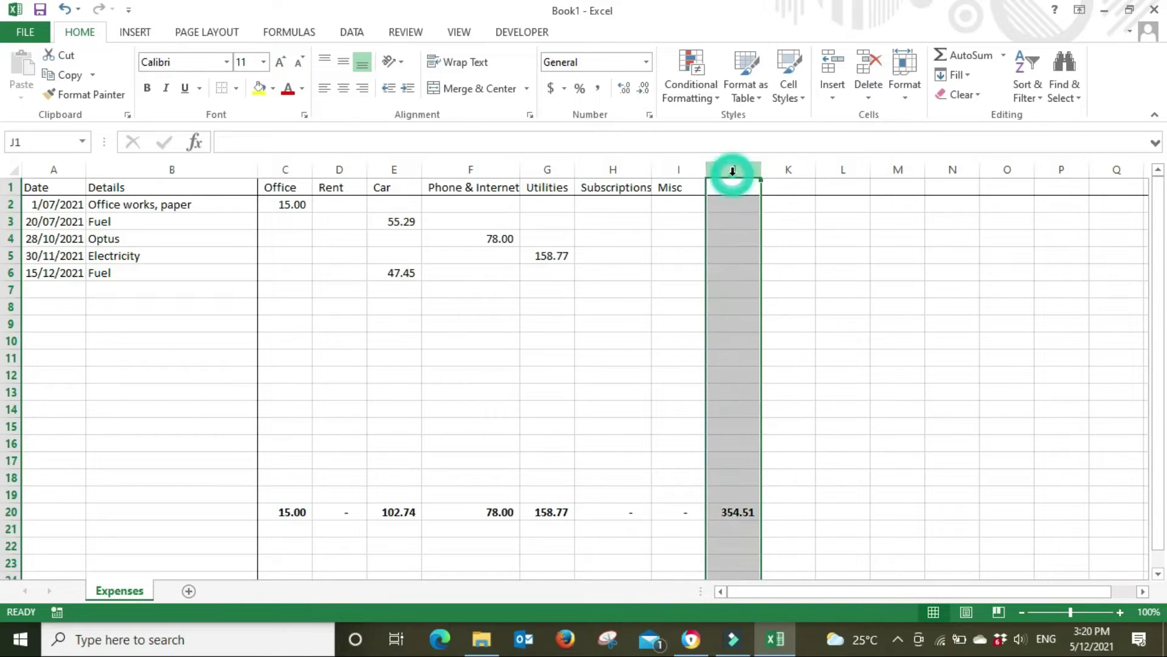
click(237, 92)
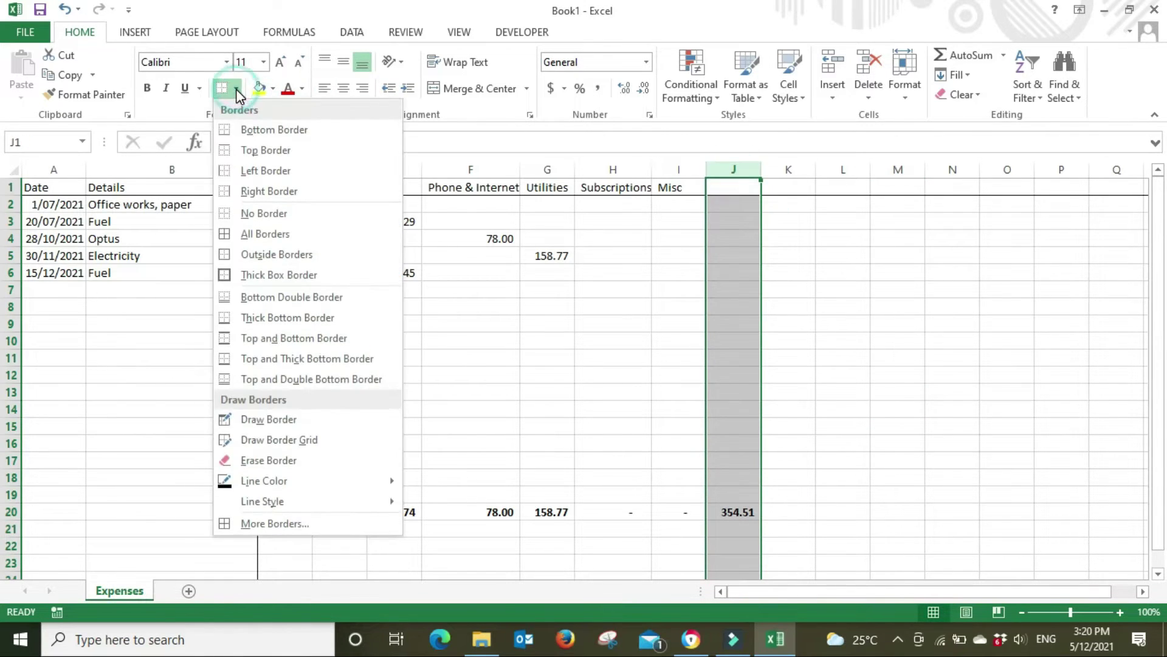
click(262, 170)
click(1046, 313)
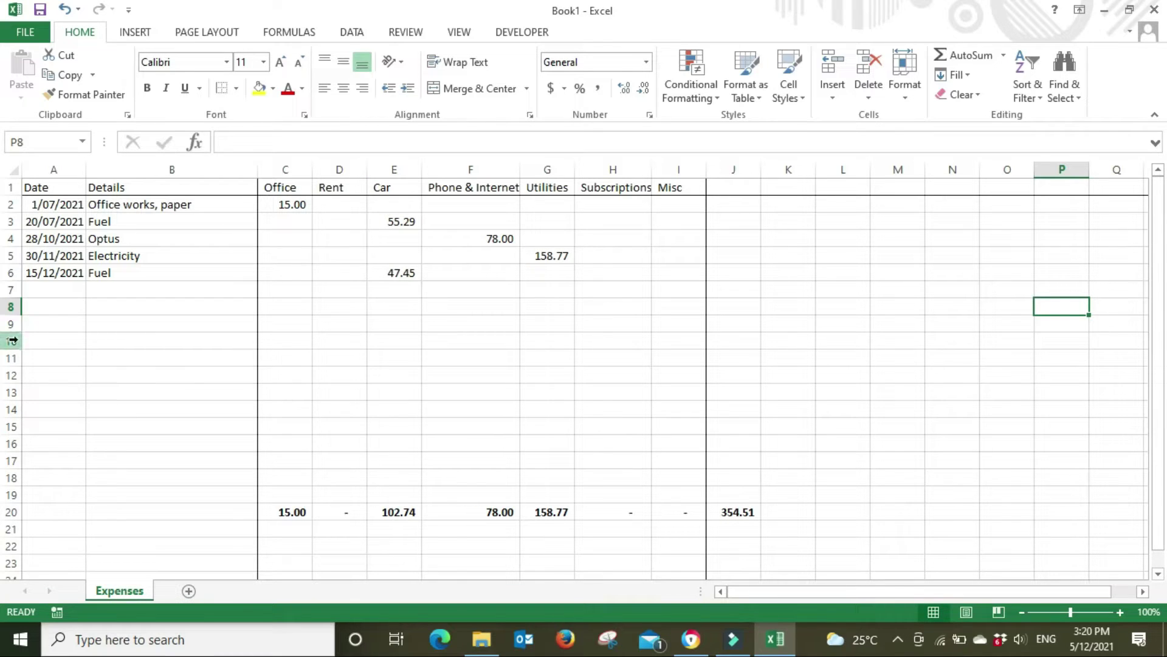
drag(12, 340, 11, 481)
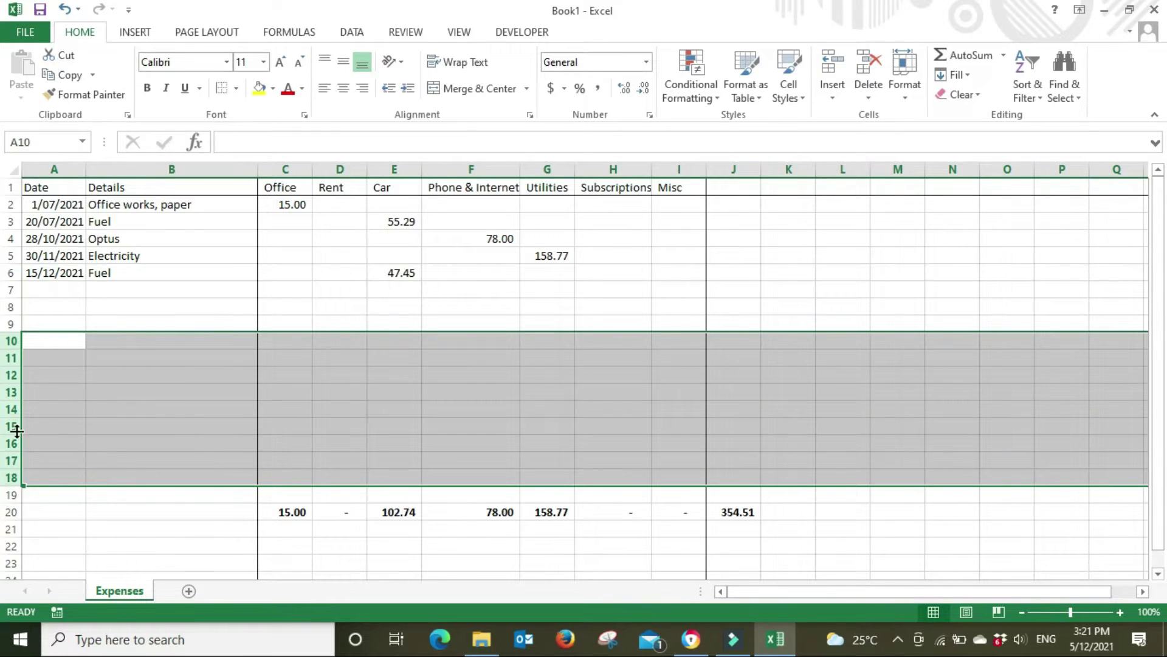
right_click(13, 375)
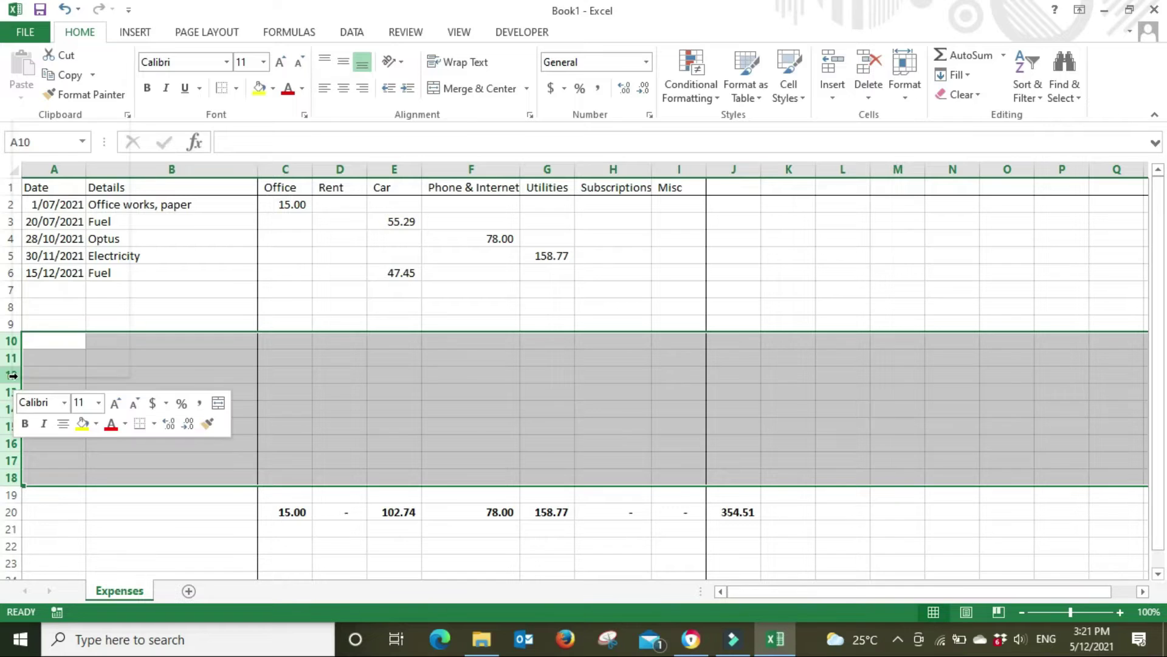
click(86, 242)
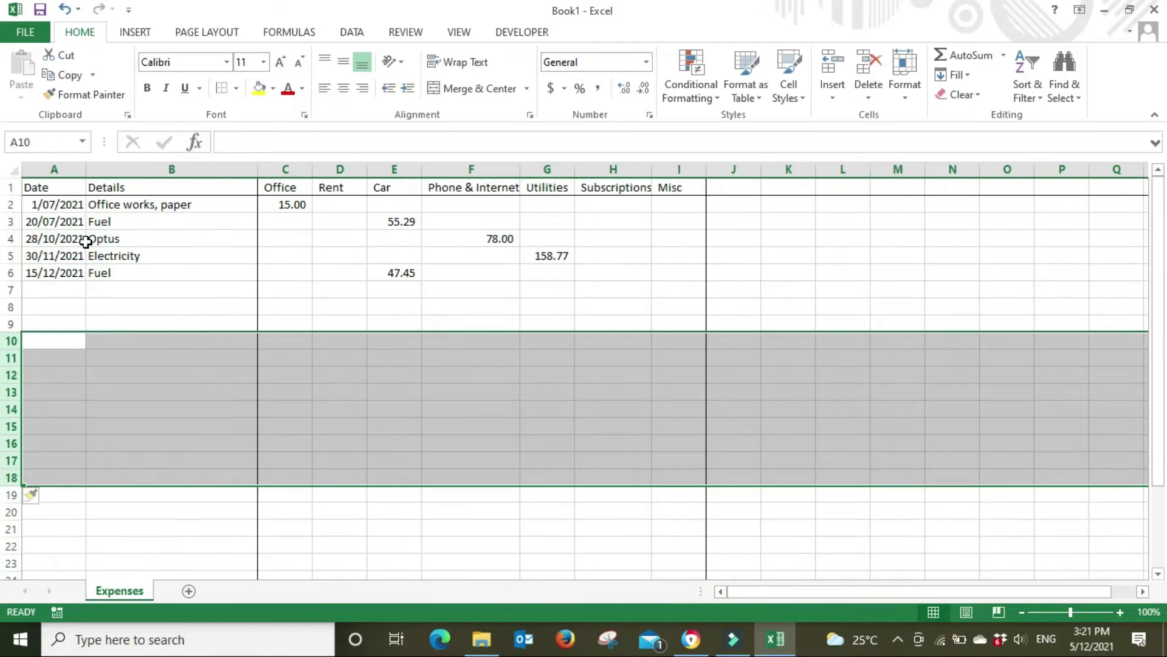
scroll(465, 386, down, 4)
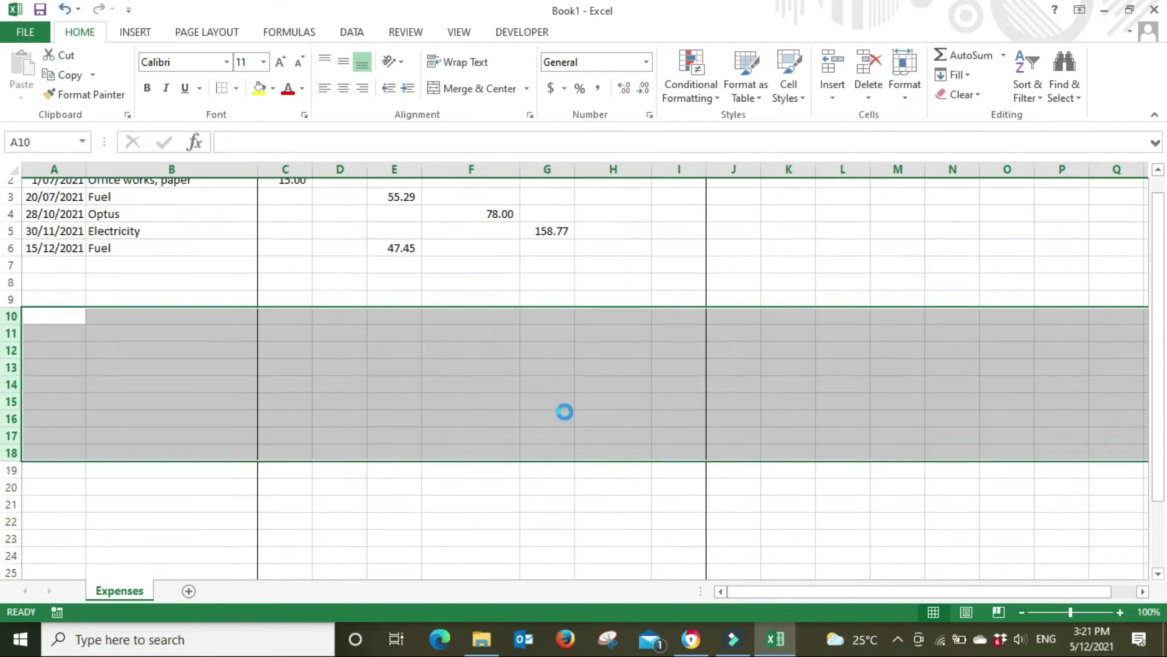
key(ctrl+z)
click(830, 276)
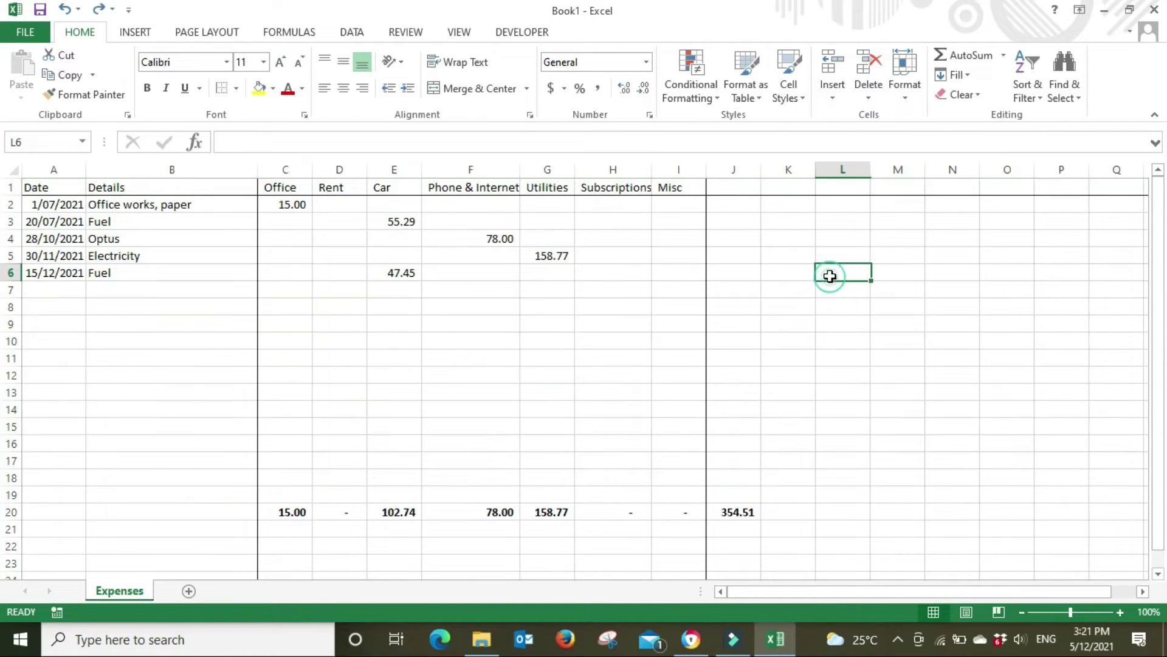
click(1003, 373)
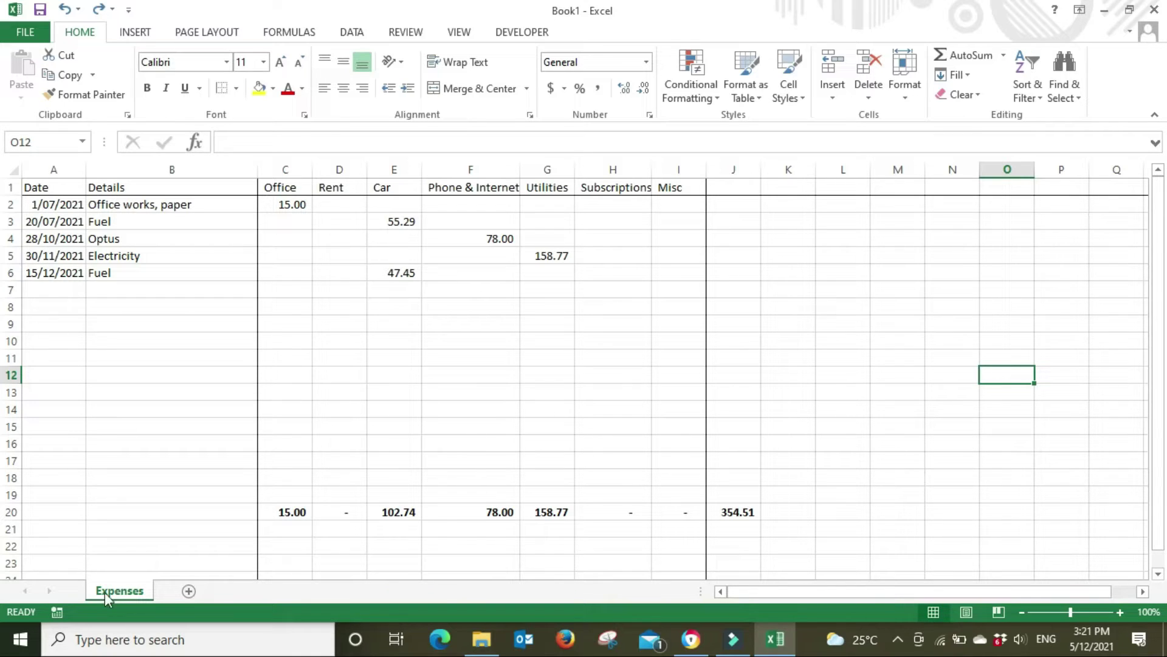
Step: Add a new sheet named Income and move it ahead of Expenses
click(189, 591)
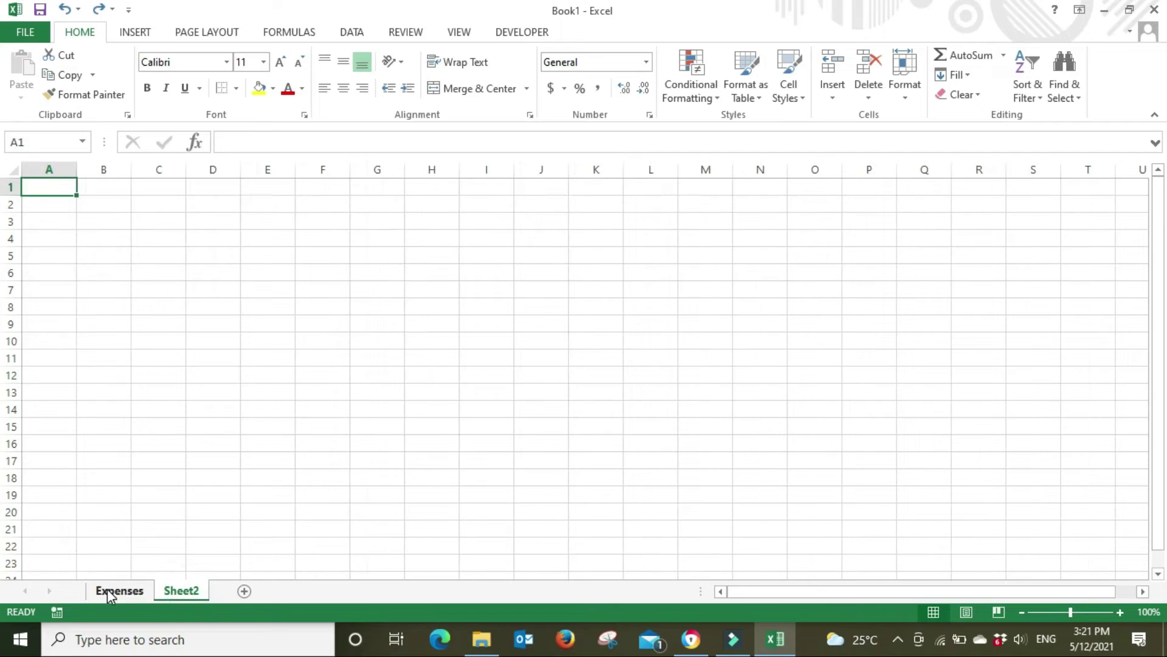
click(107, 590)
double_click(182, 590)
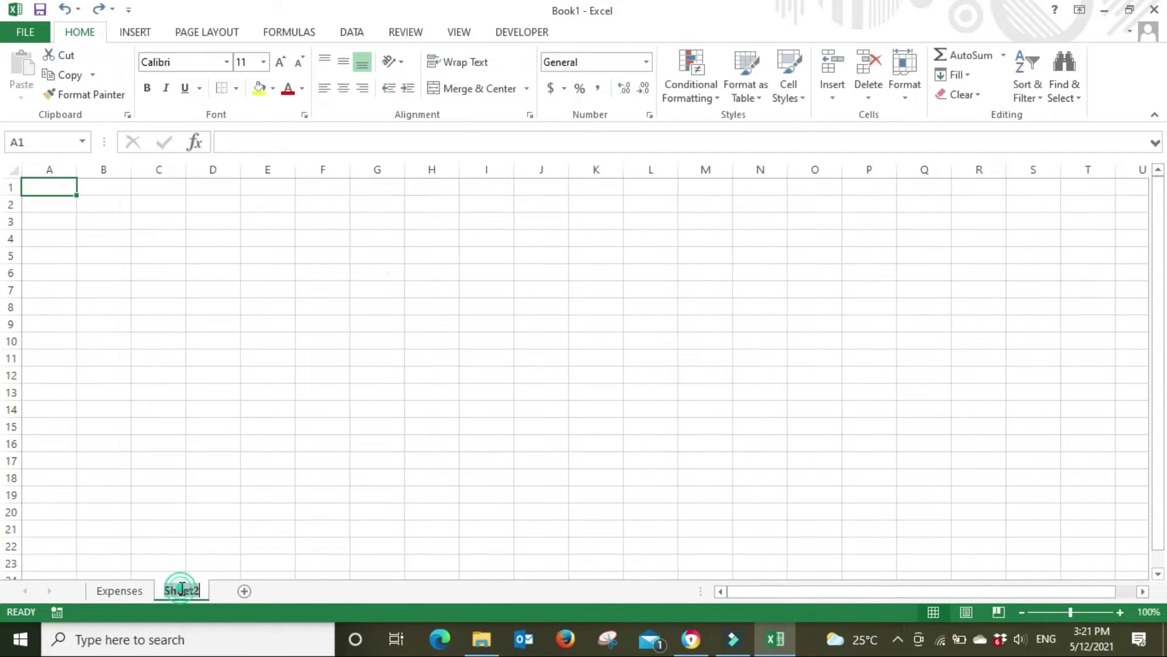
text(Income)
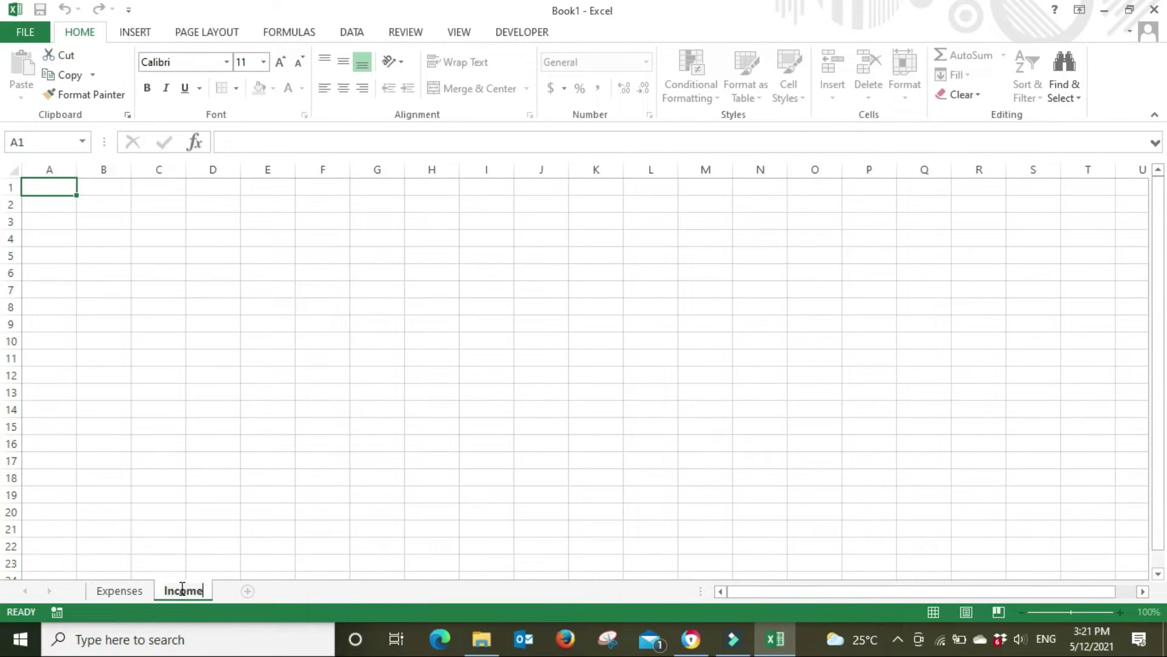
key(Return)
drag(183, 592, 106, 598)
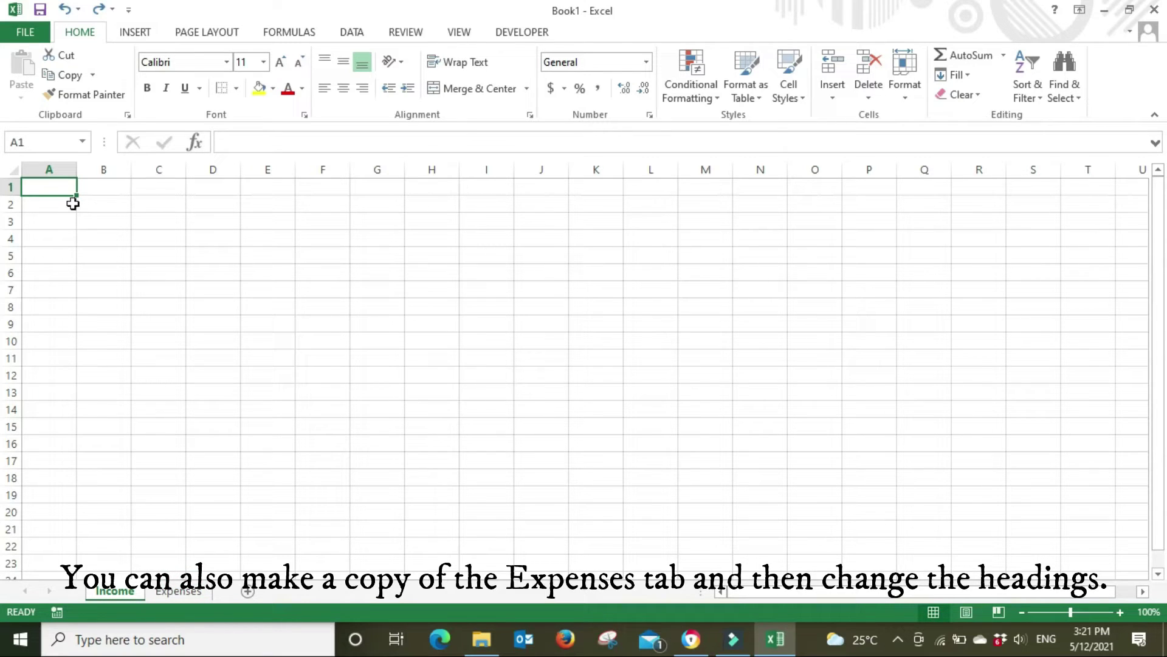
Step: Enter the headings Date, Details, Service A, Service B and Service C across A1–E1
text(Date)
key(Tab)
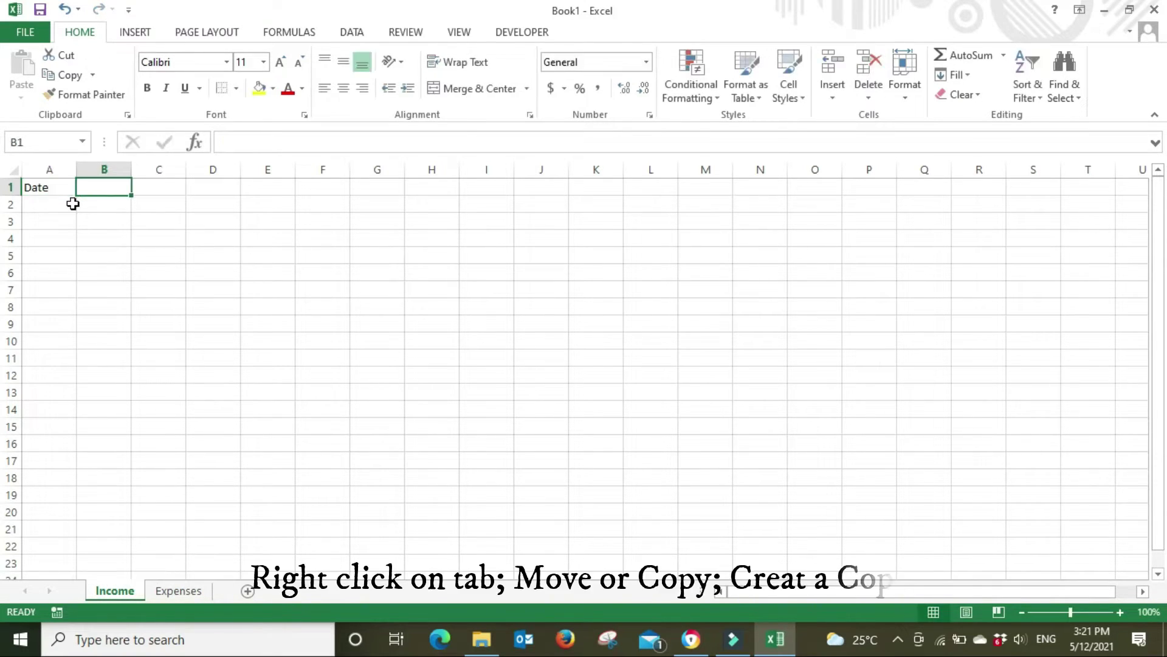
text(Details)
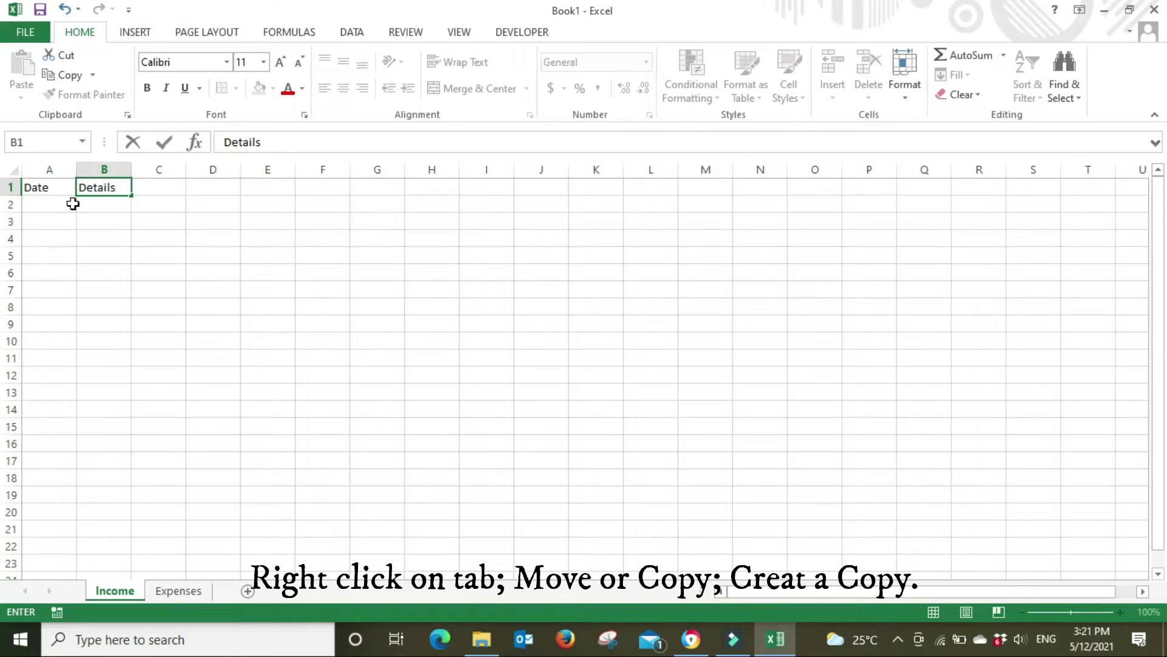
key(Tab)
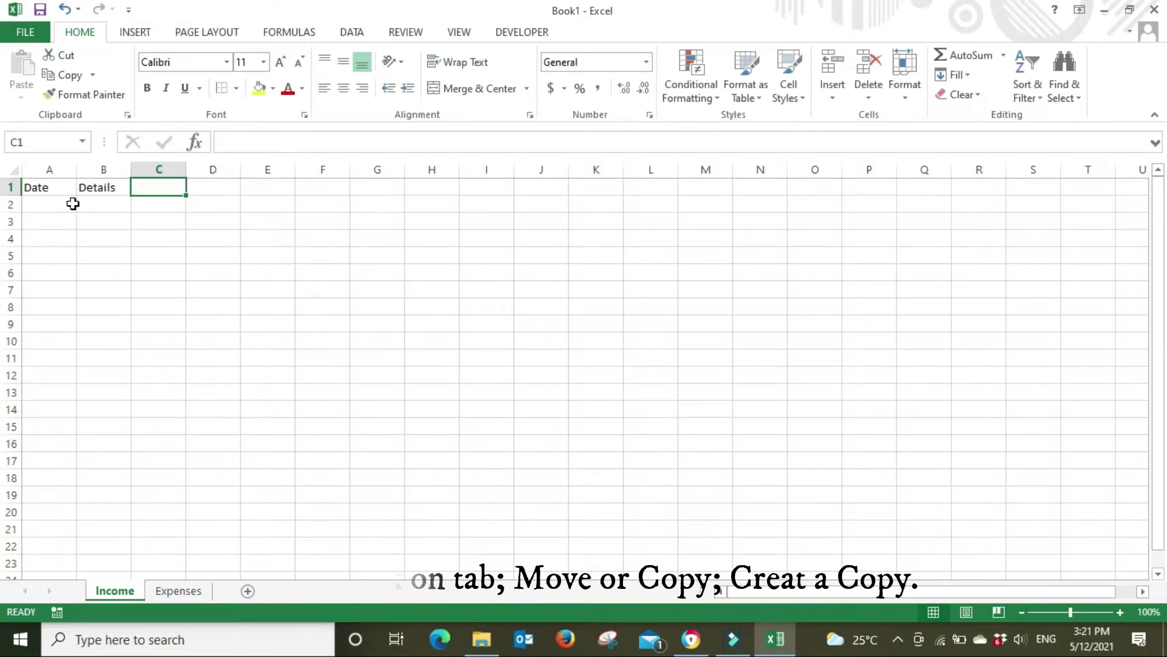
text(Service A)
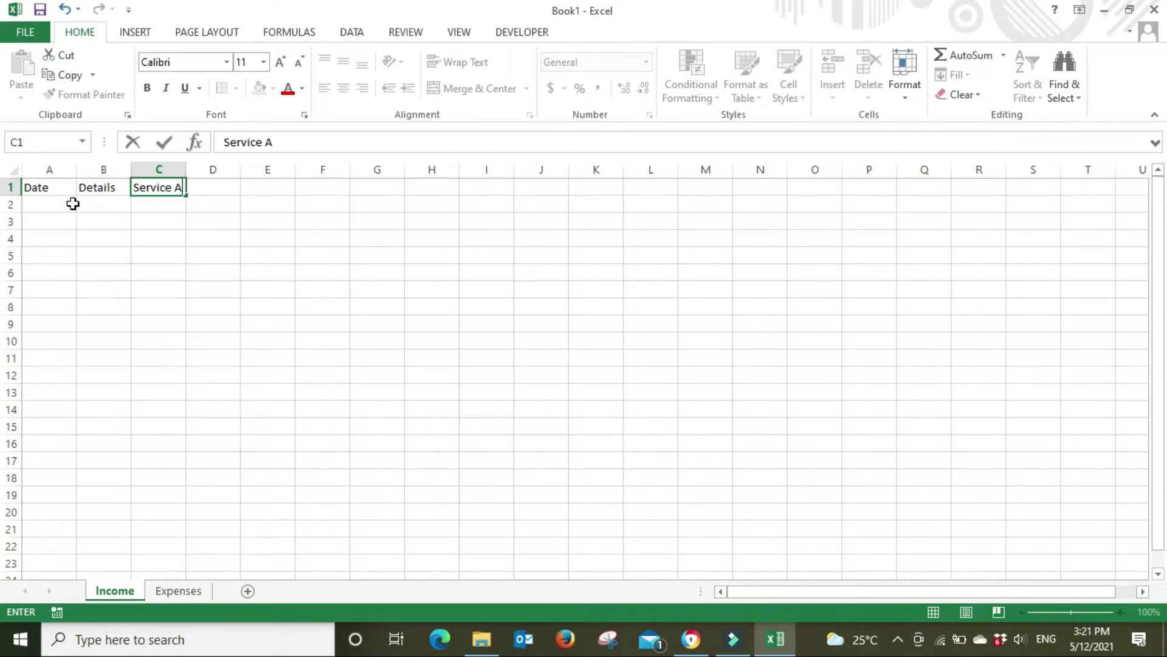
key(Tab)
text(Serv)
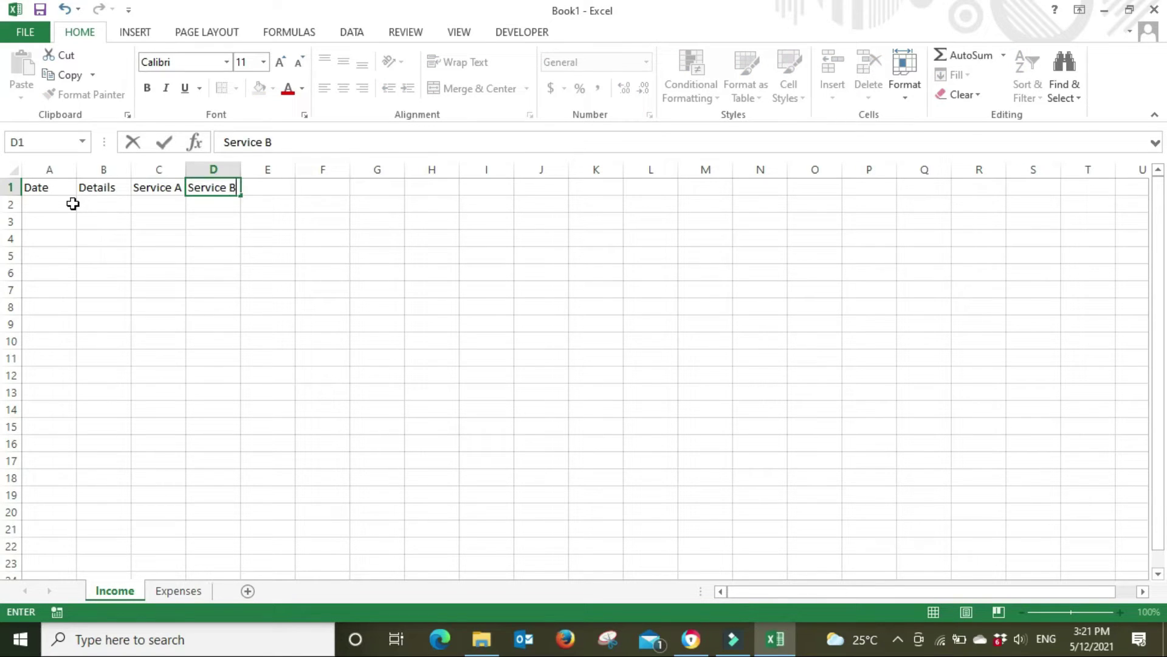
key(Tab)
text(Service)
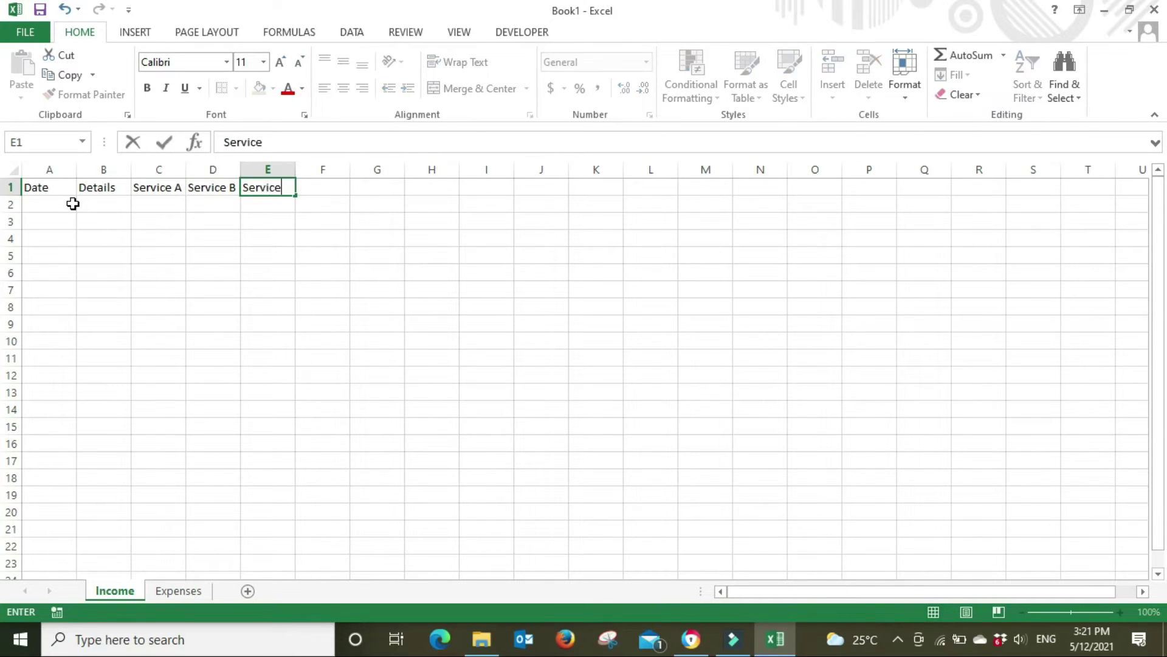
text( C)
key(Return)
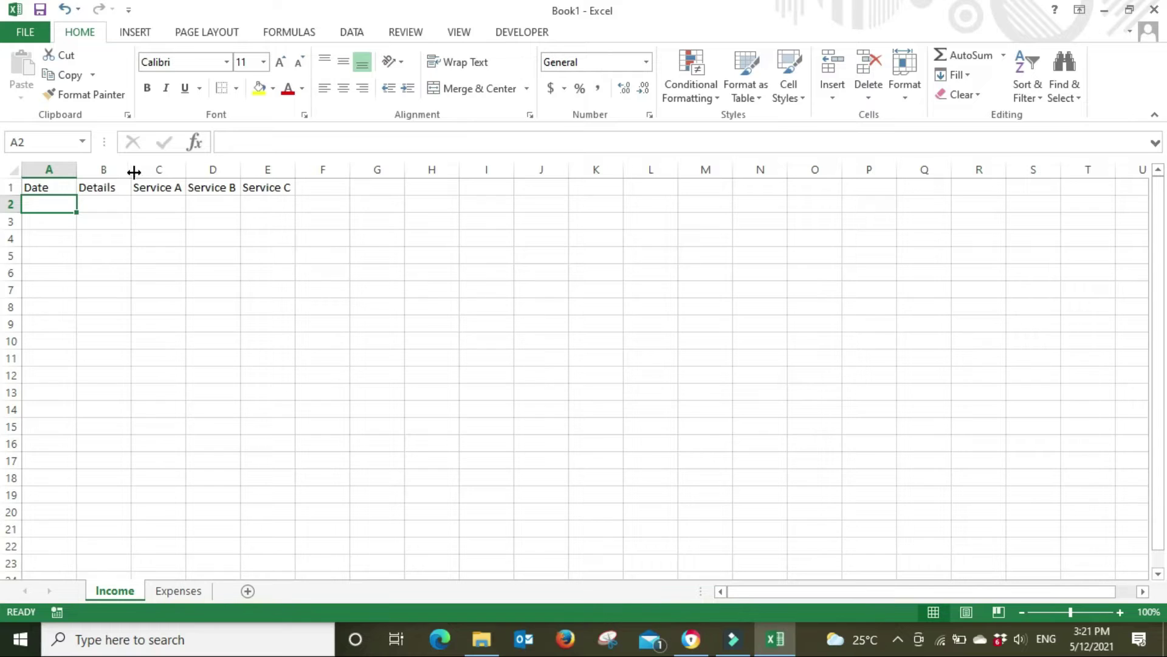
Step: Widen the Details column, add a left border to column C, and enter Misc in F1
drag(134, 172, 201, 172)
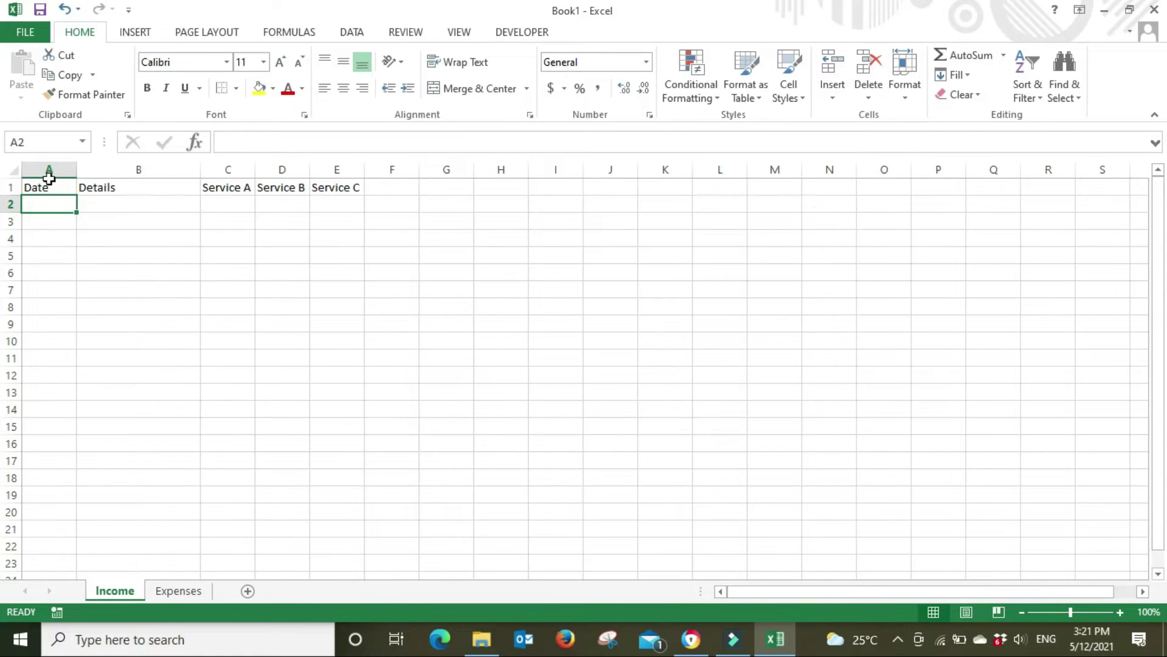
click(227, 169)
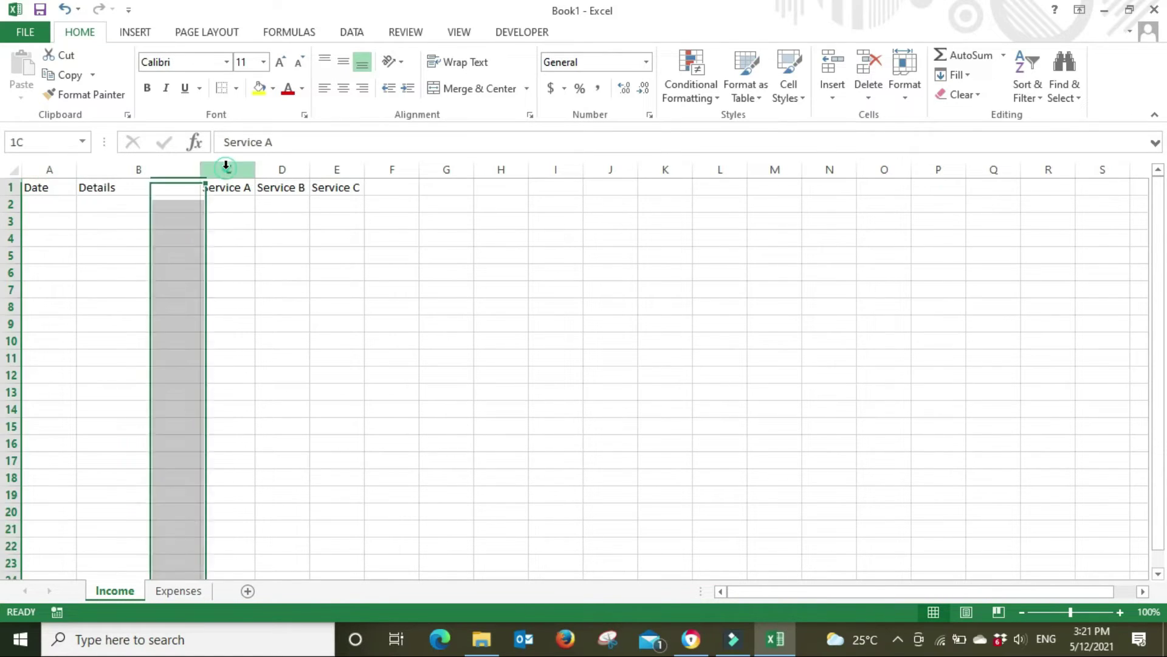
click(223, 91)
click(396, 187)
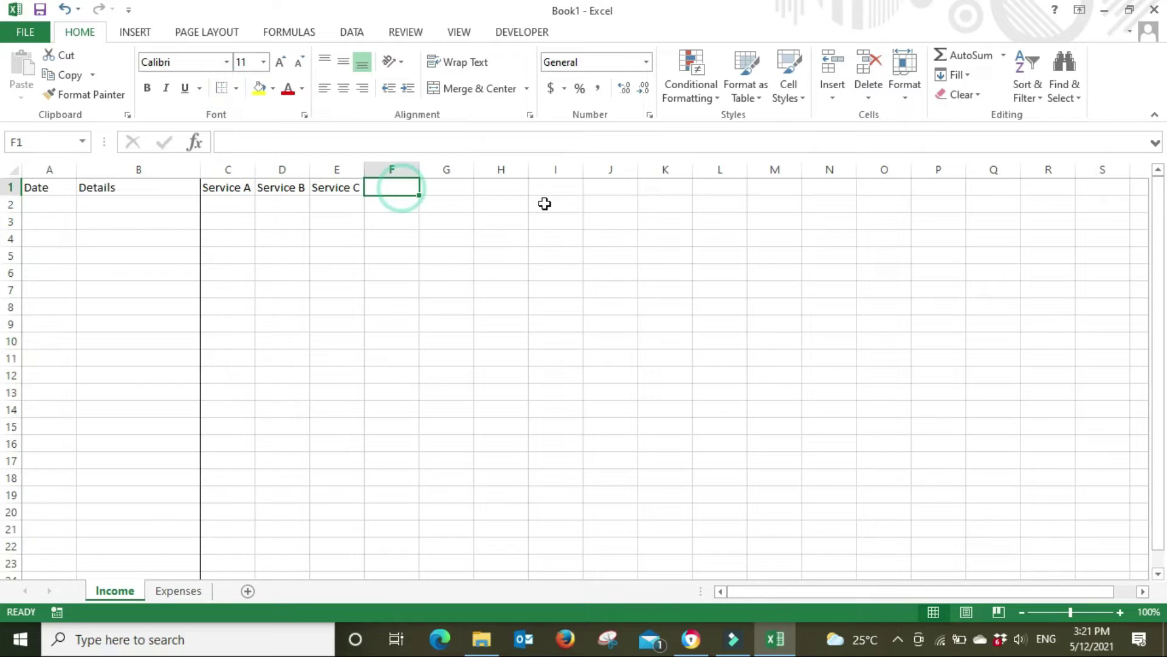
text(Misc)
key(Return)
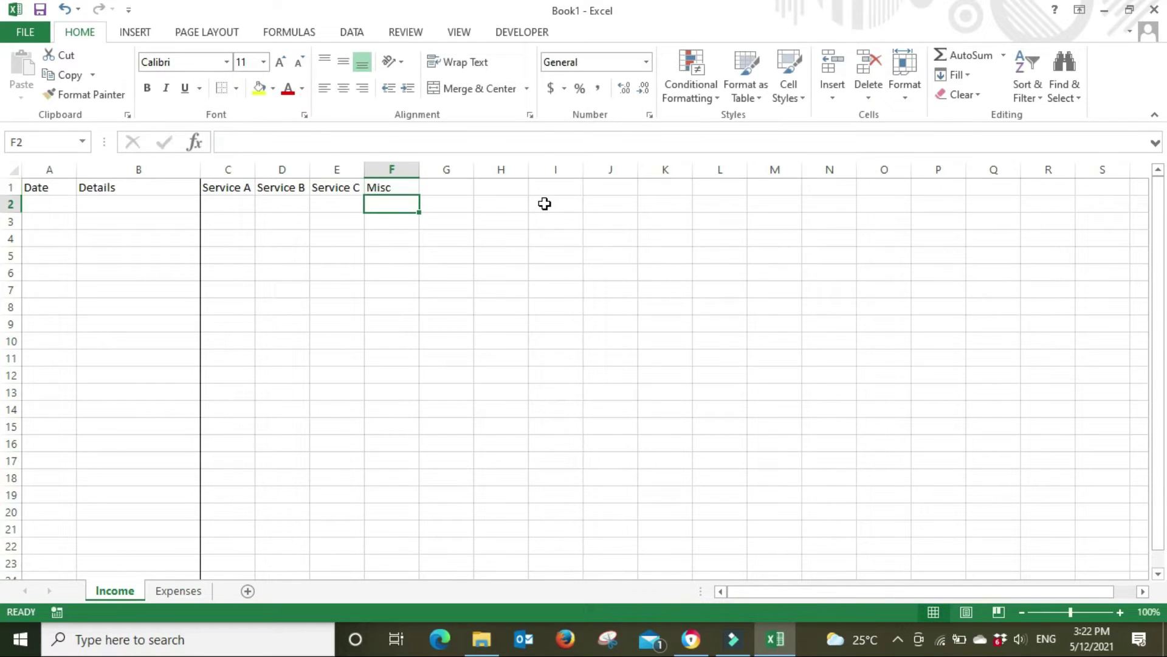
Step: Mark column G as the table edge and put a bottom border under heading row 1
click(449, 168)
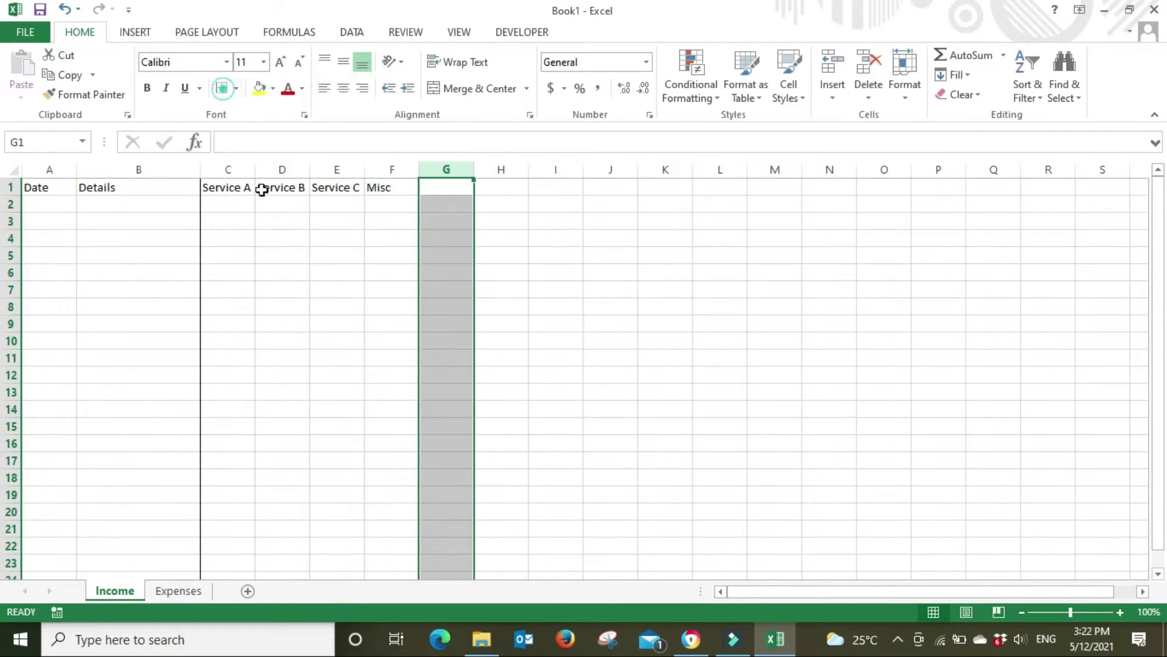
click(13, 187)
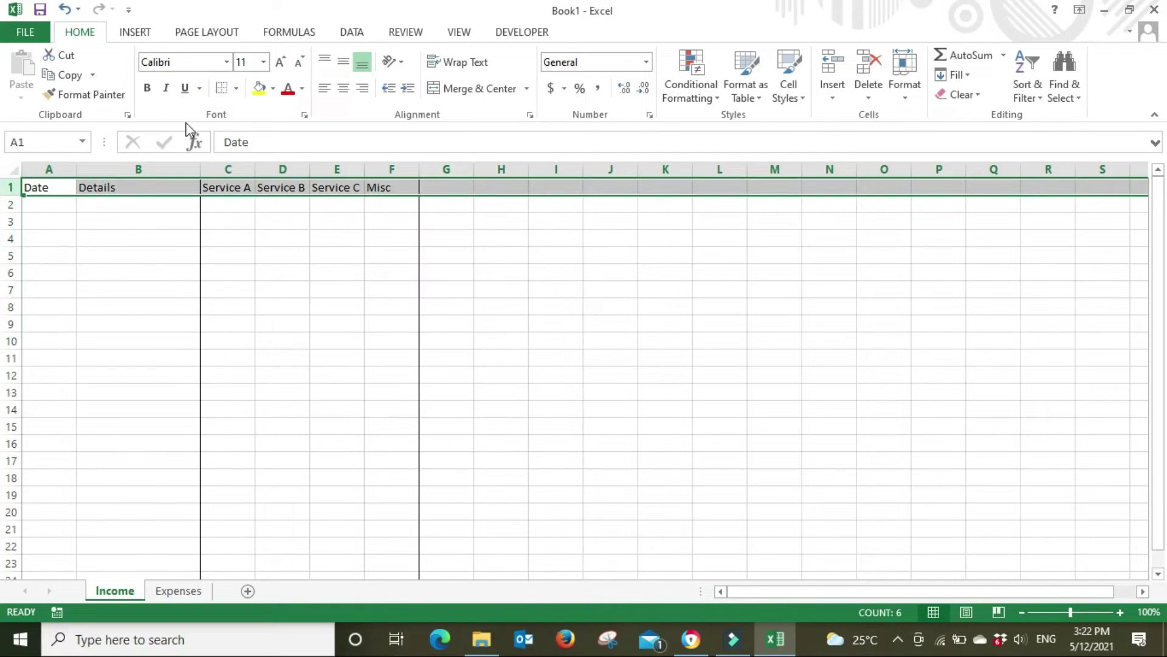
click(238, 95)
click(313, 129)
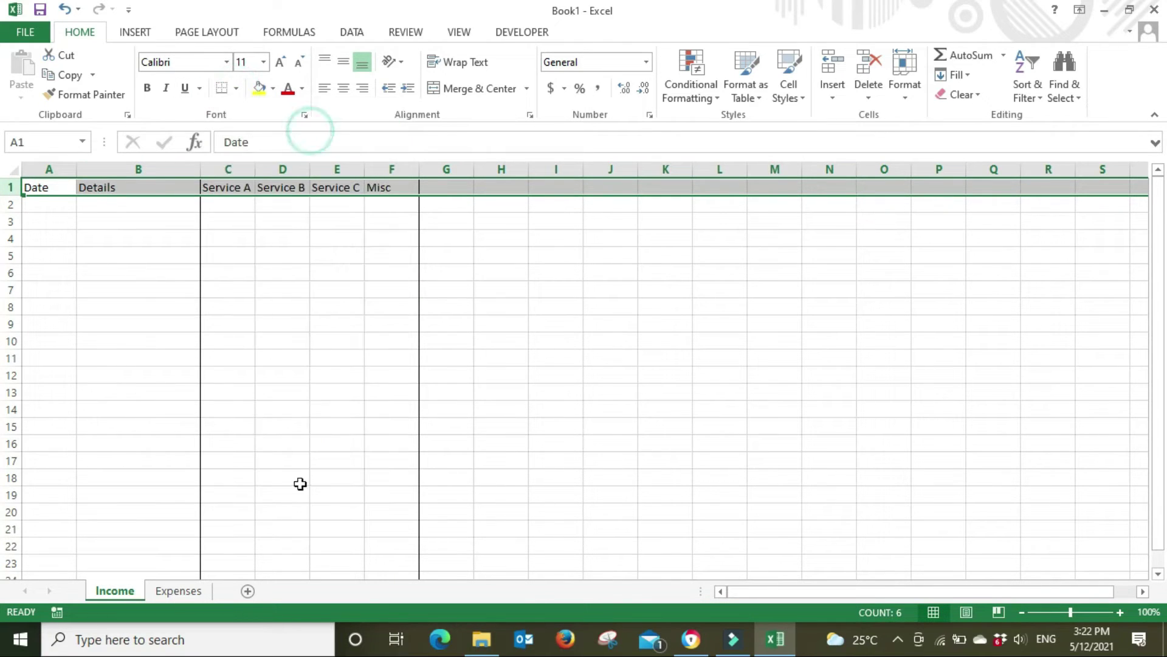
click(233, 473)
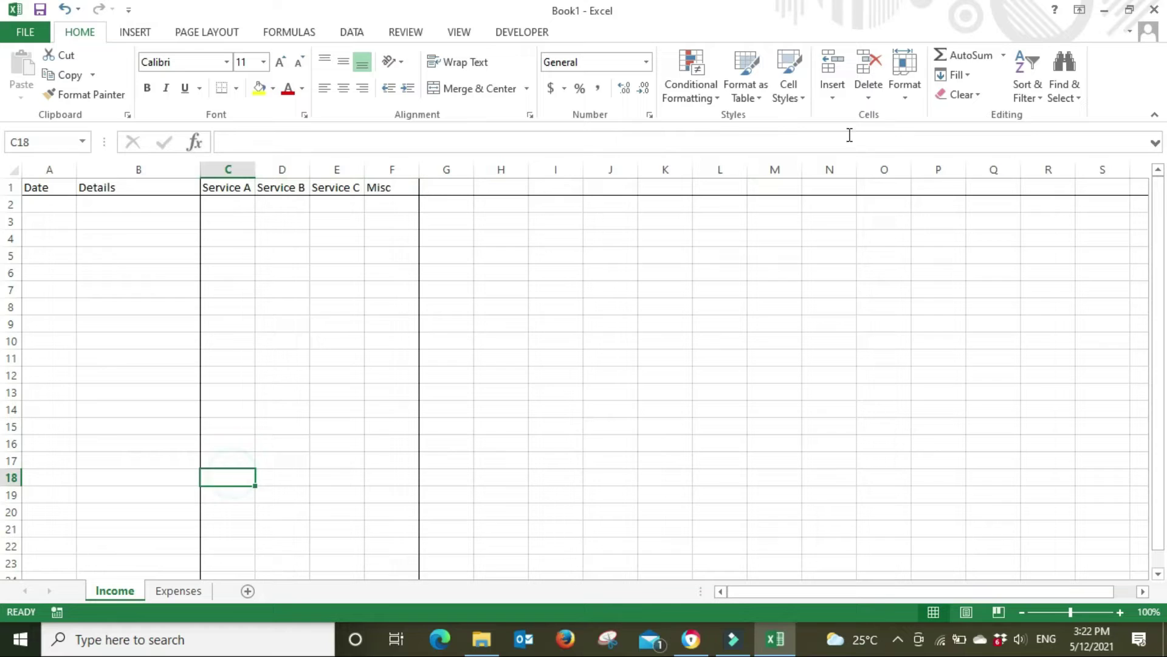
Step: Sum the Service A entries in C18, copy the total across to Misc, and bold the row
click(972, 56)
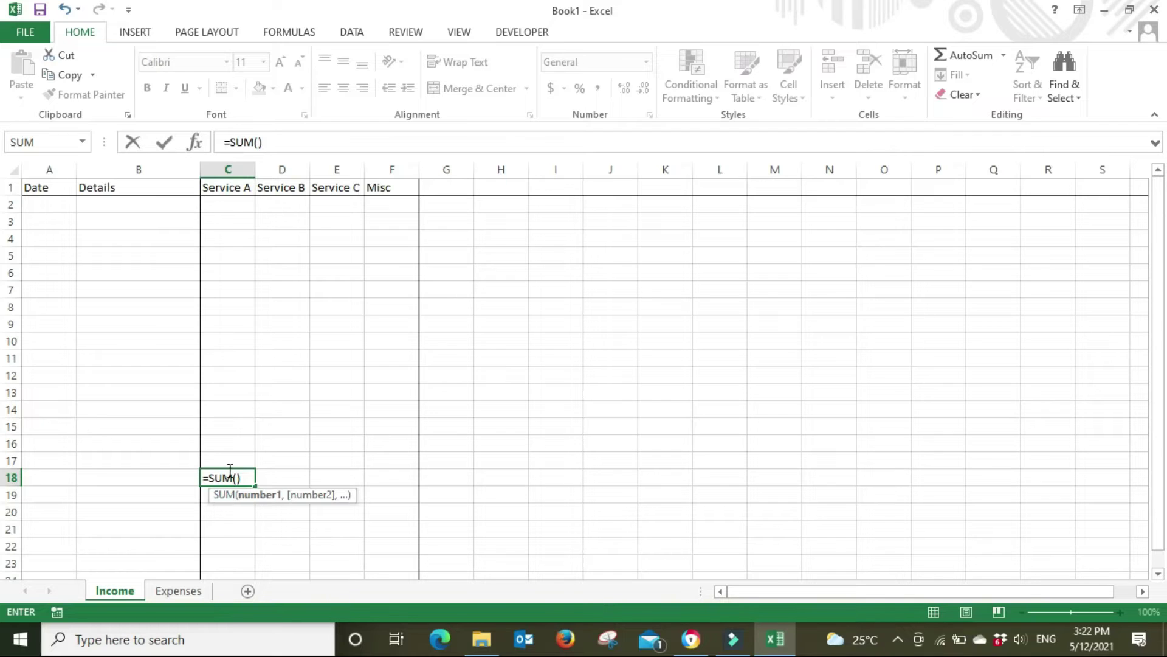
drag(237, 206, 234, 455)
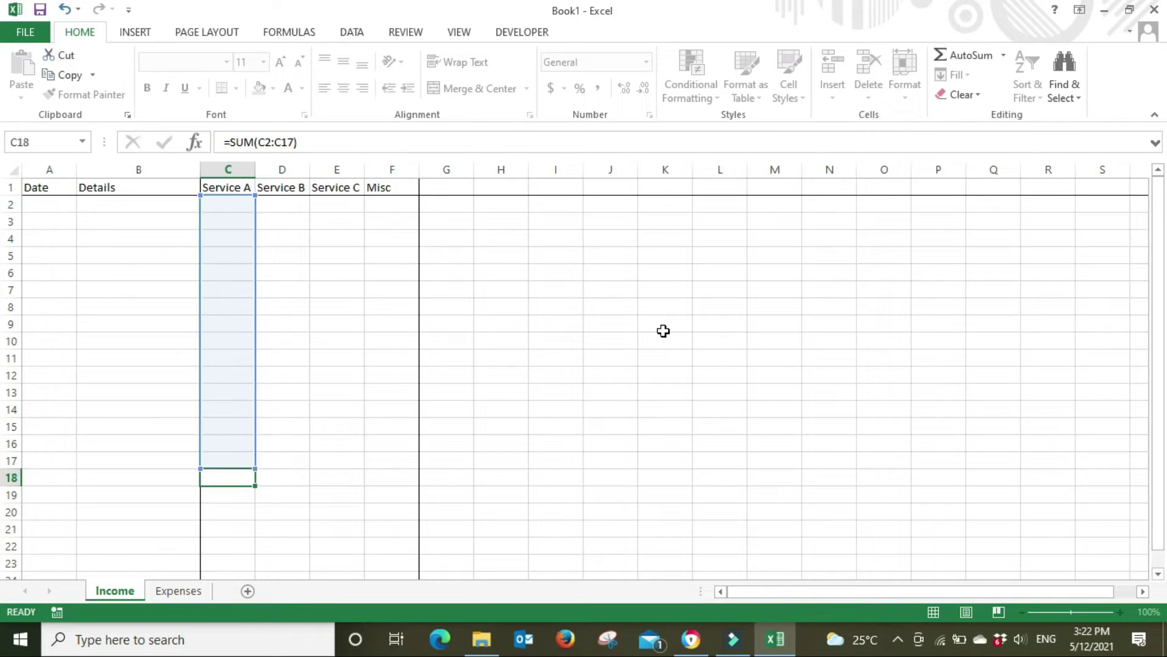
key(Return)
click(233, 476)
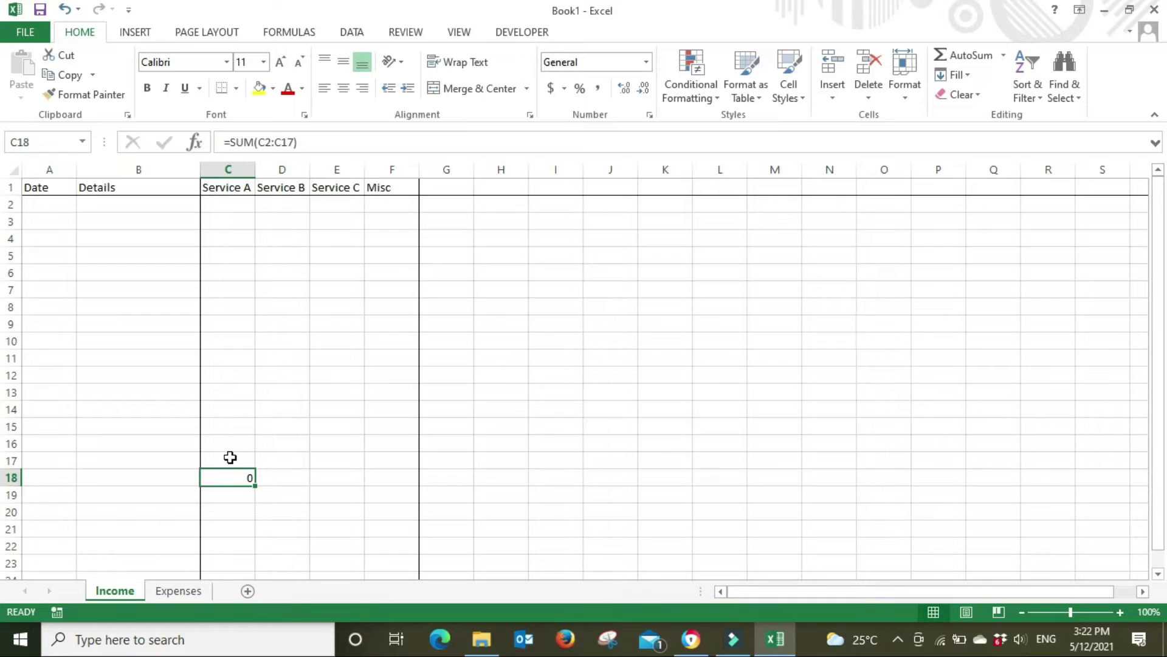
drag(254, 486, 417, 486)
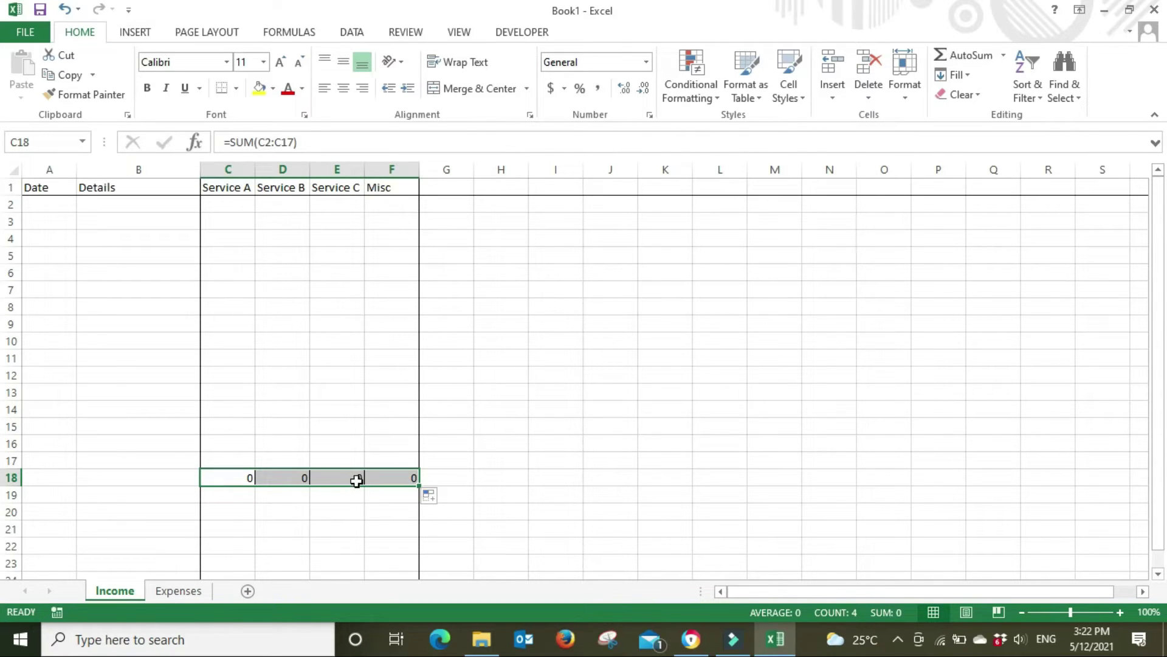
key(ctrl+b)
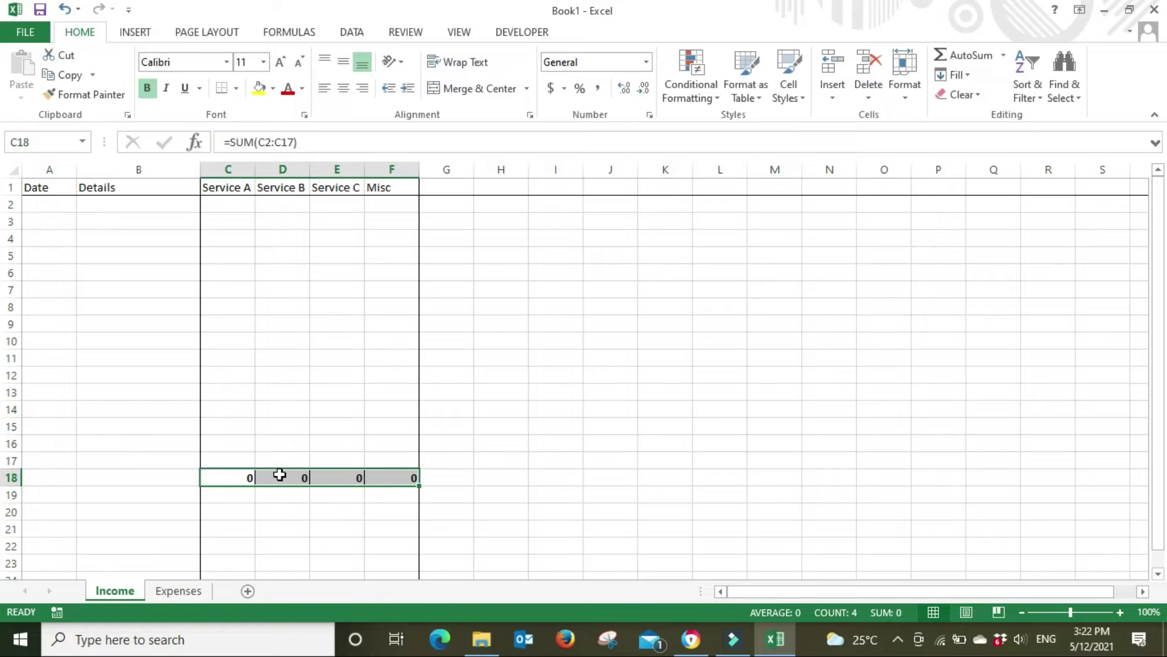
Step: Apply No Border to the Service B and Service C totals in D18:E18
drag(280, 474, 329, 477)
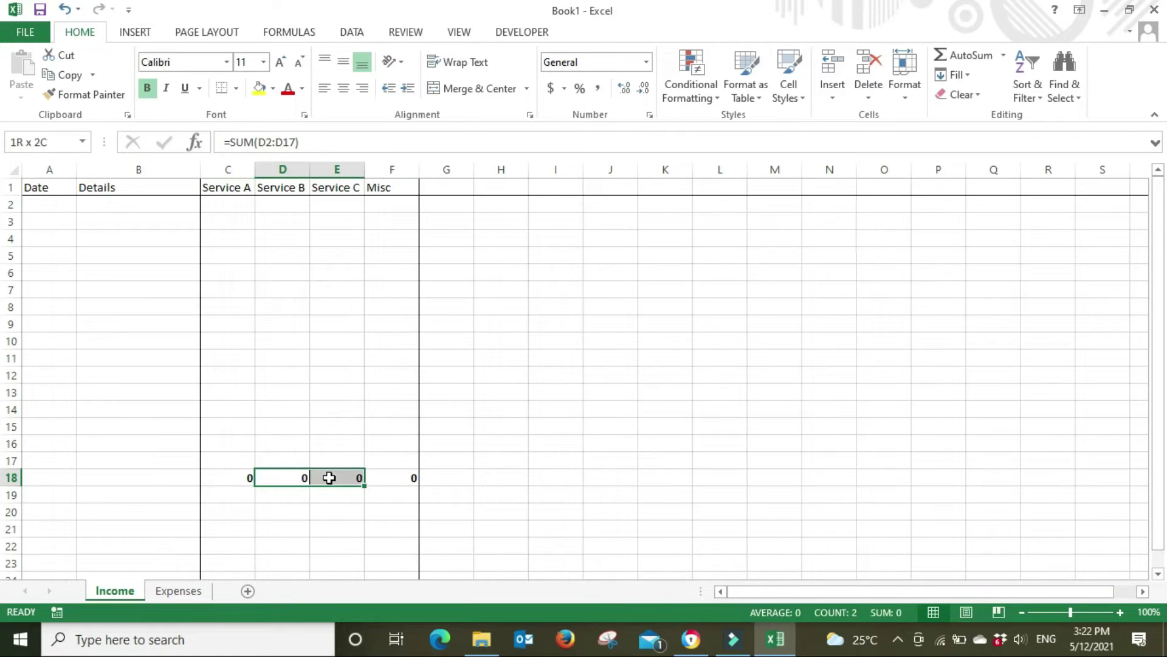
click(236, 89)
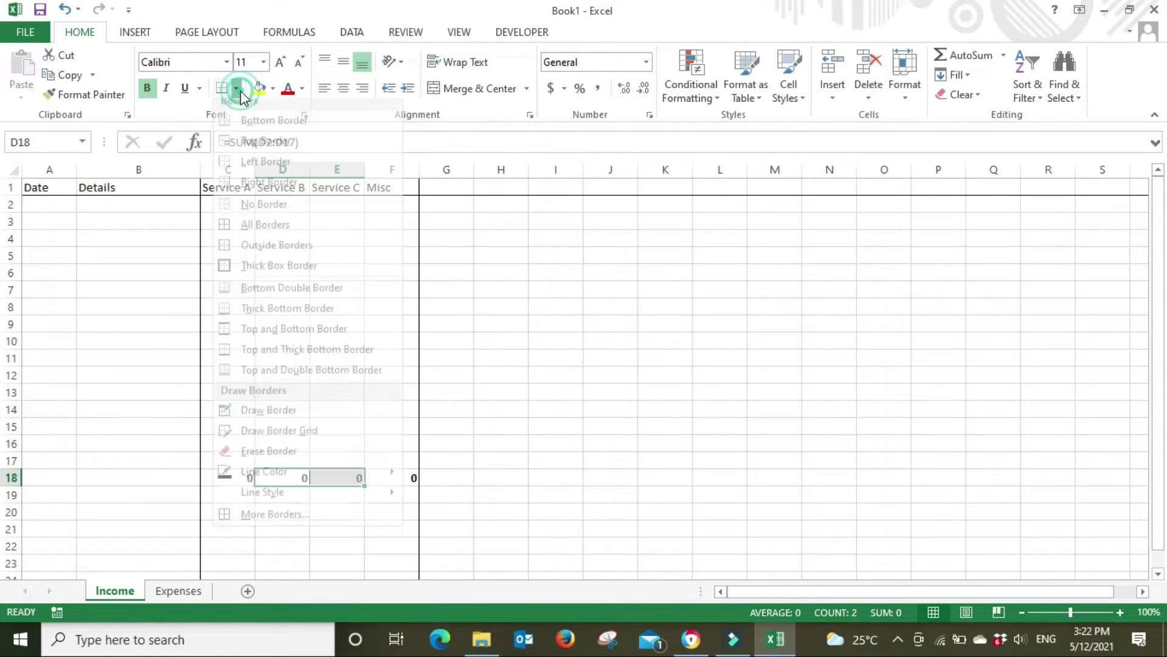
click(279, 214)
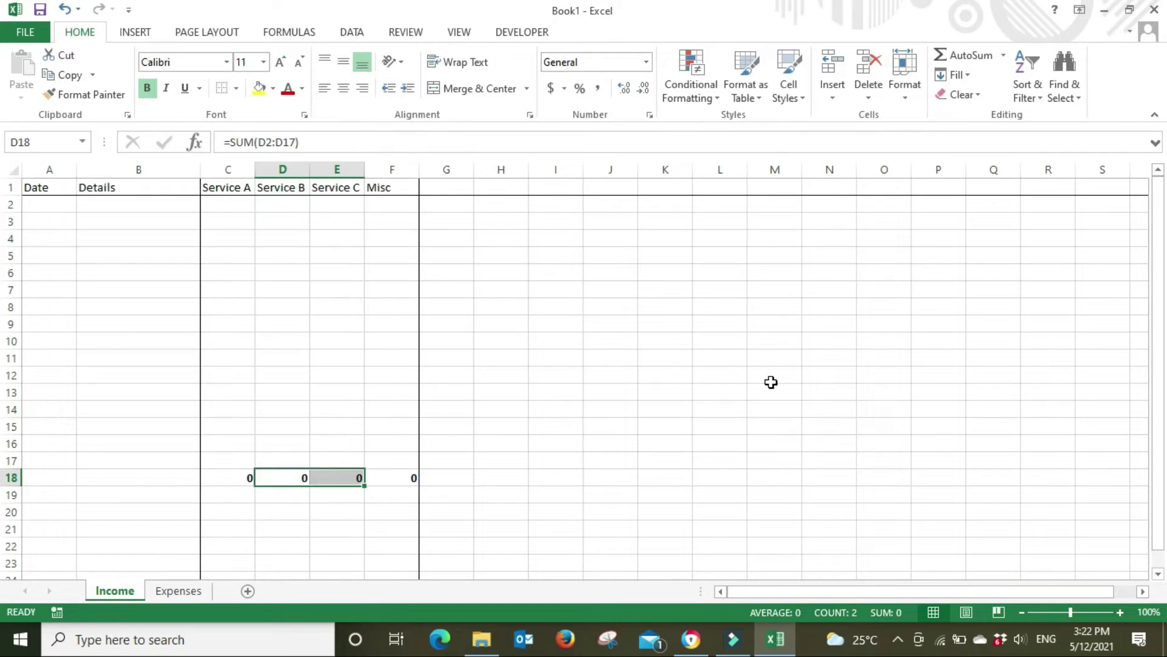
click(775, 374)
click(57, 204)
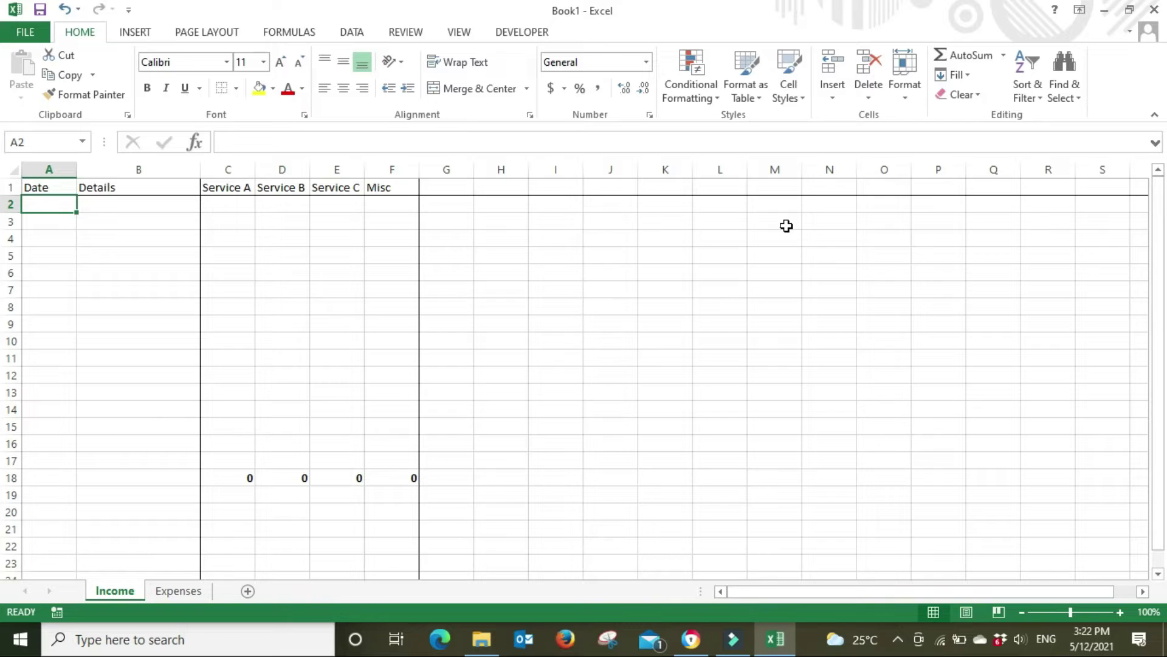
Step: Enter row 2: 20/08/2021, Consulting, 200 under Service A
text(20/8/21)
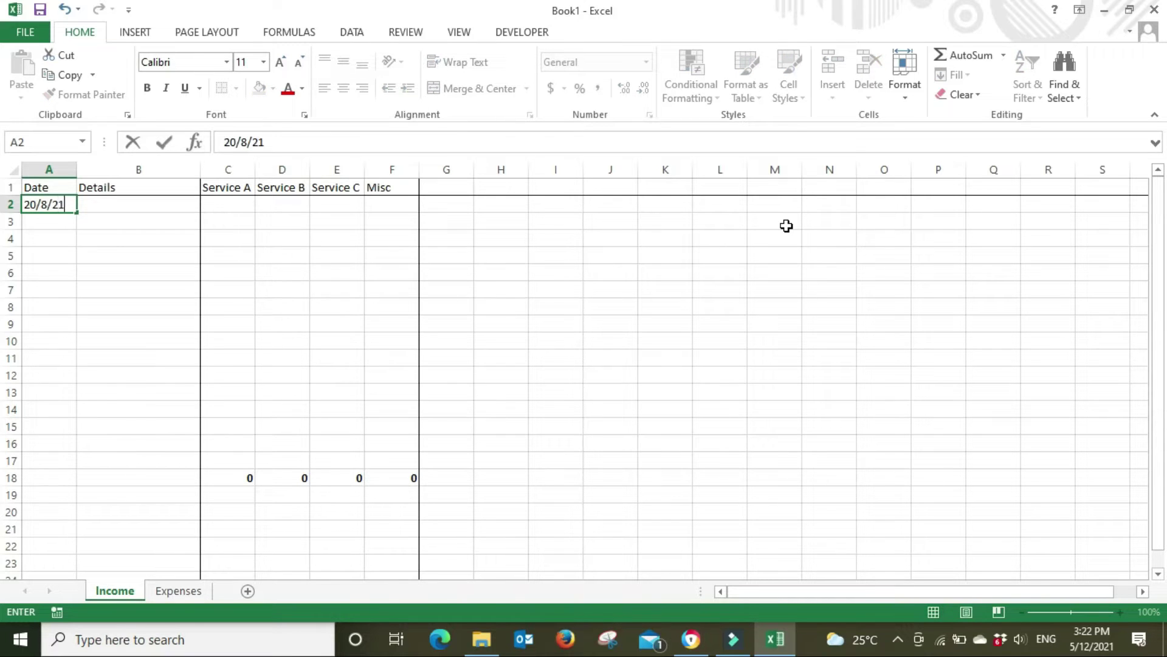
key(Tab)
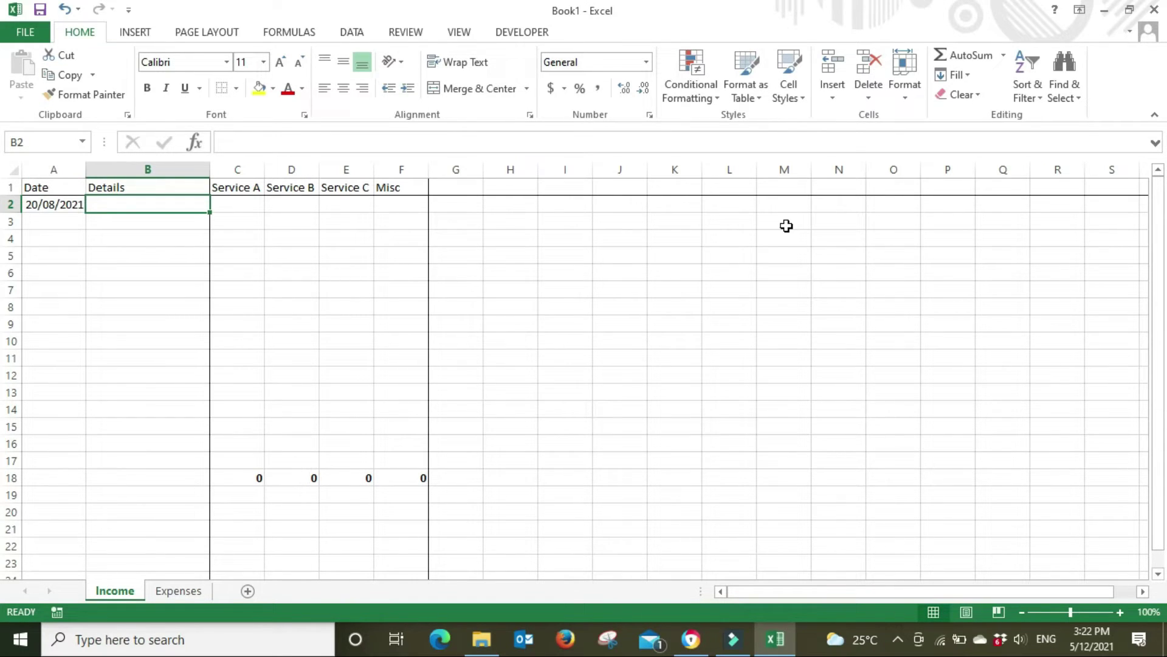
text(COnsulting)
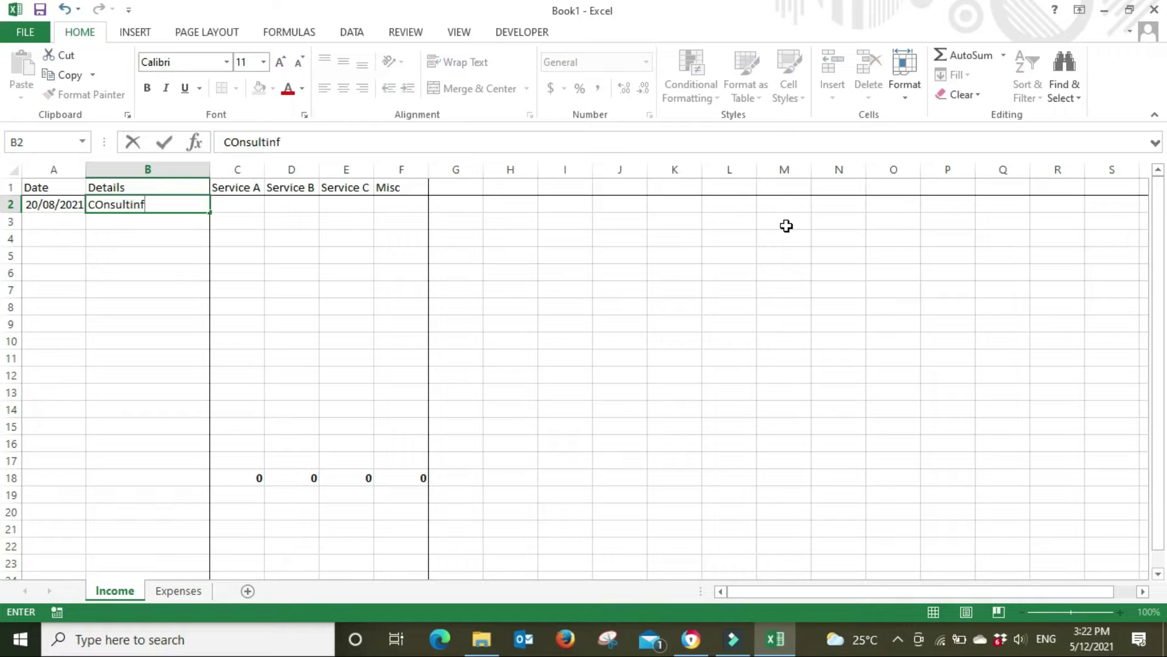
key(Tab)
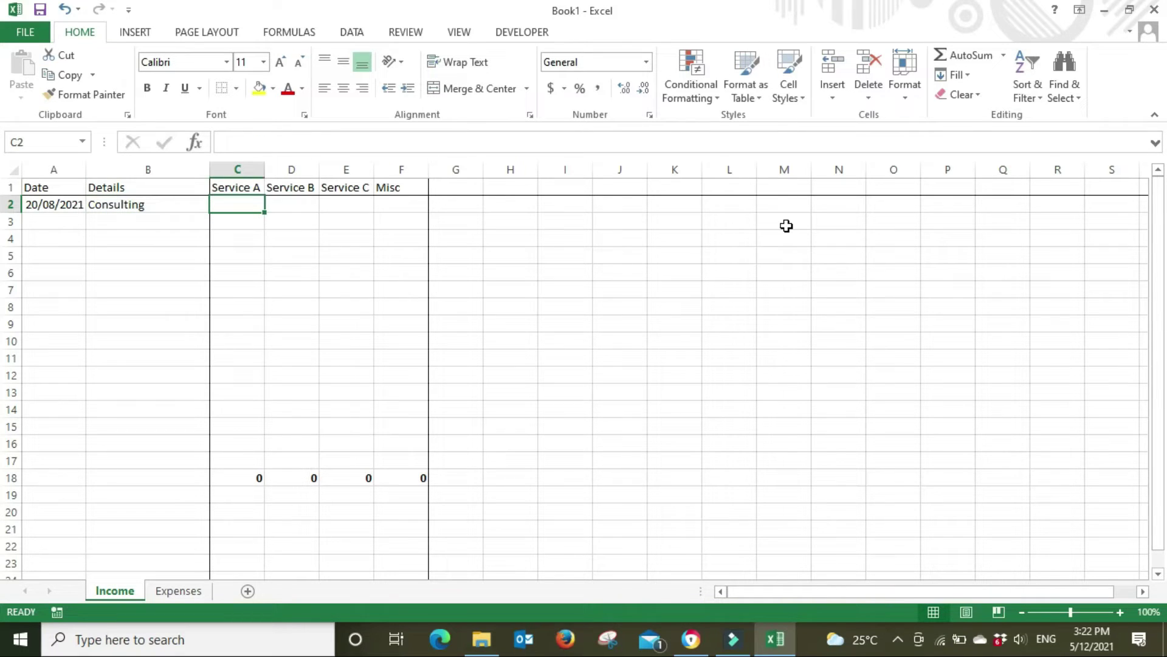
text(200)
key(Return)
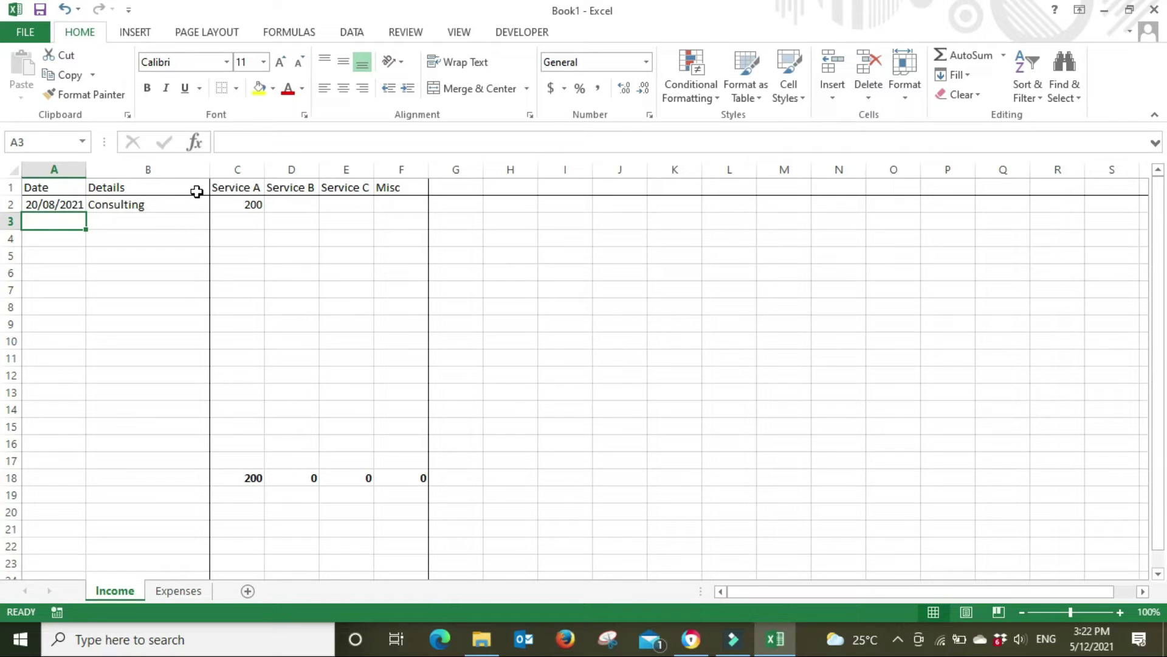
Step: Enter row 3: 1/09/2021, 'Consulting. Inv002' and 500 under Service A, widening column B
text(1/9/21)
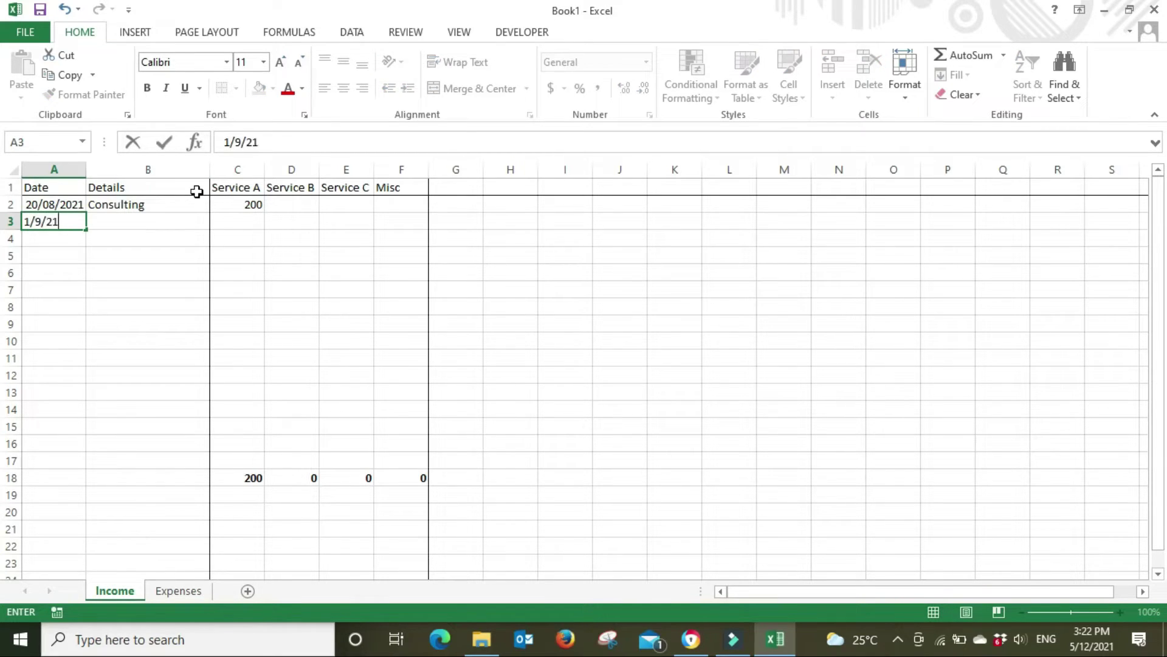
key(Tab)
key(Up)
key(ctrl+c)
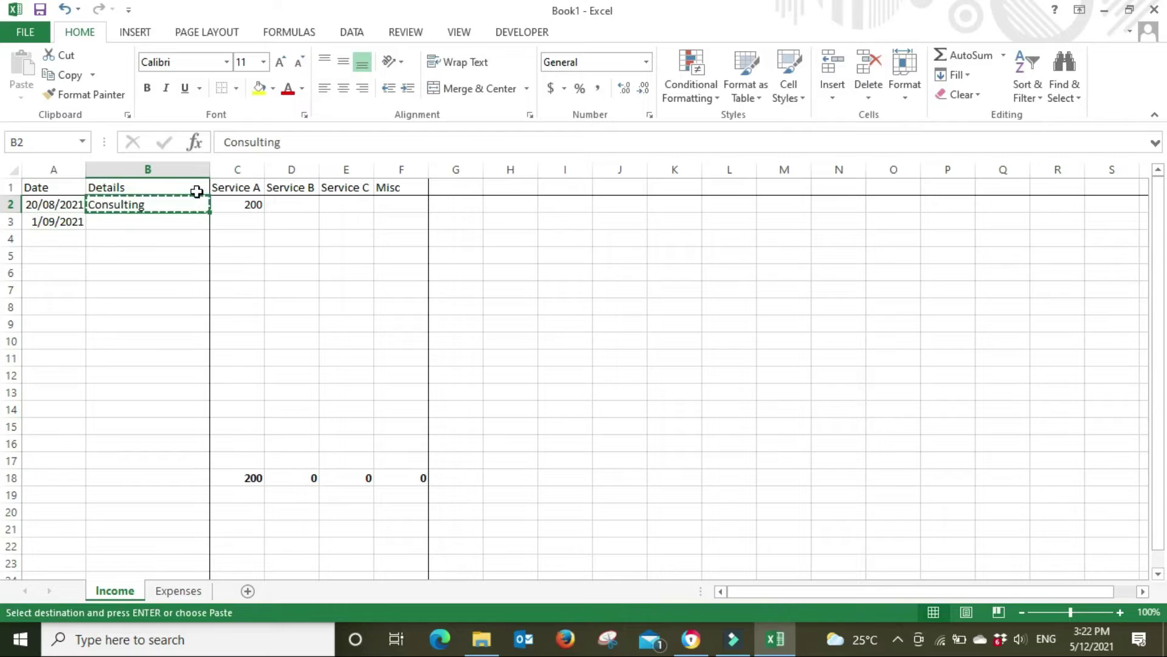
key(Down)
key(ctrl+v)
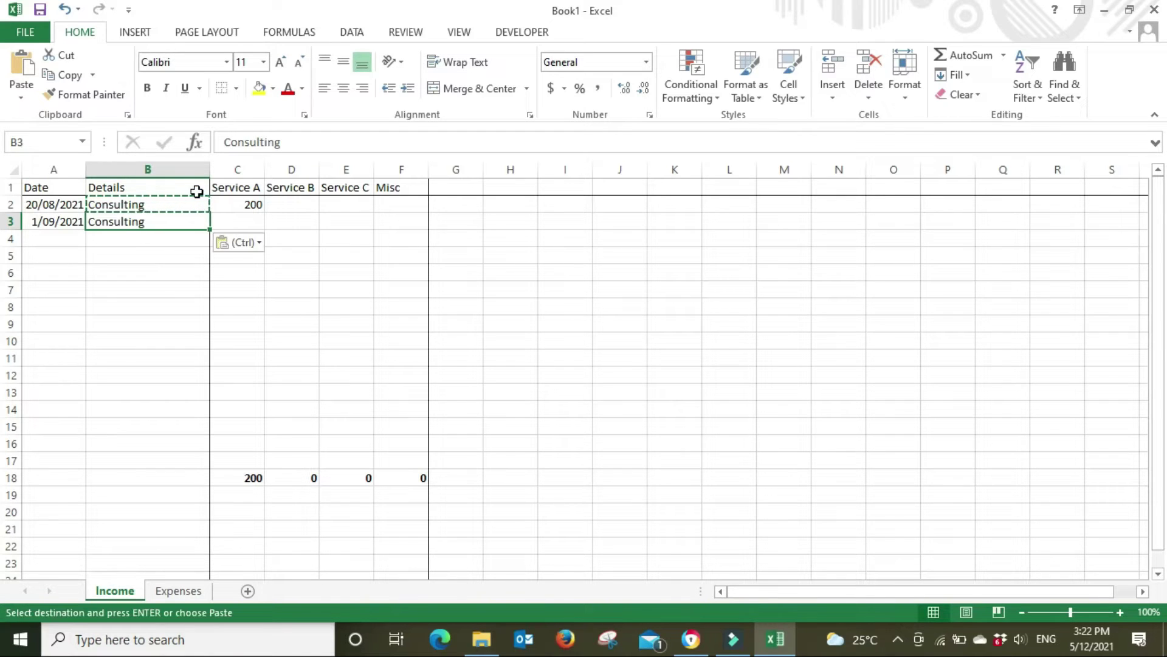
double_click(163, 221)
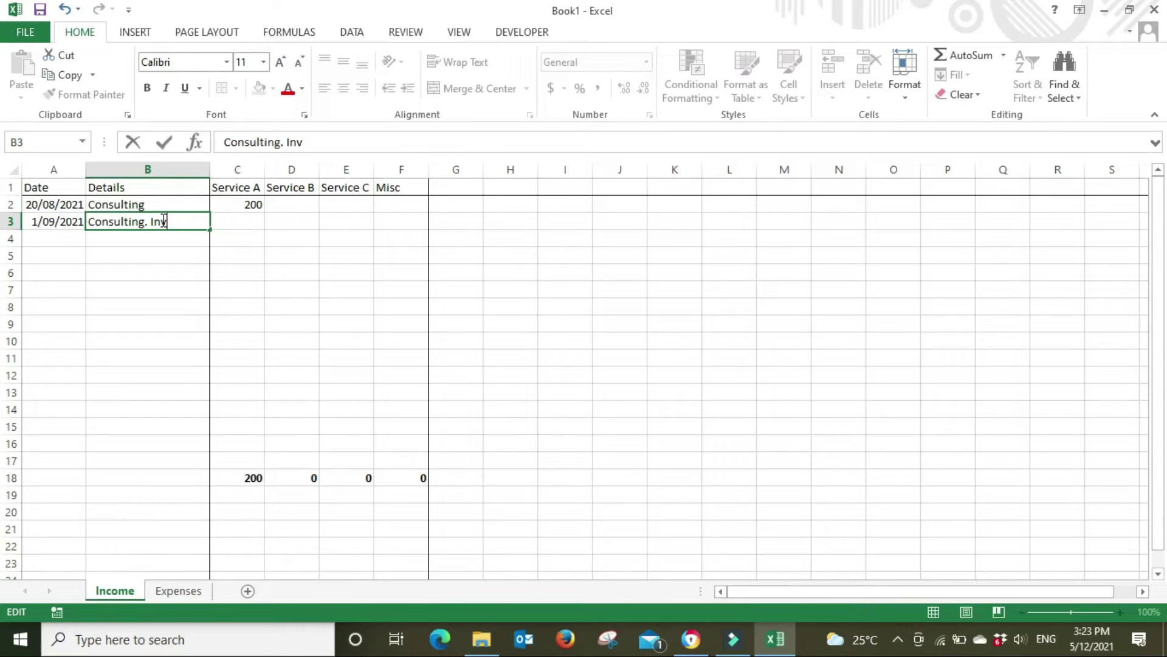
text(002)
key(Tab)
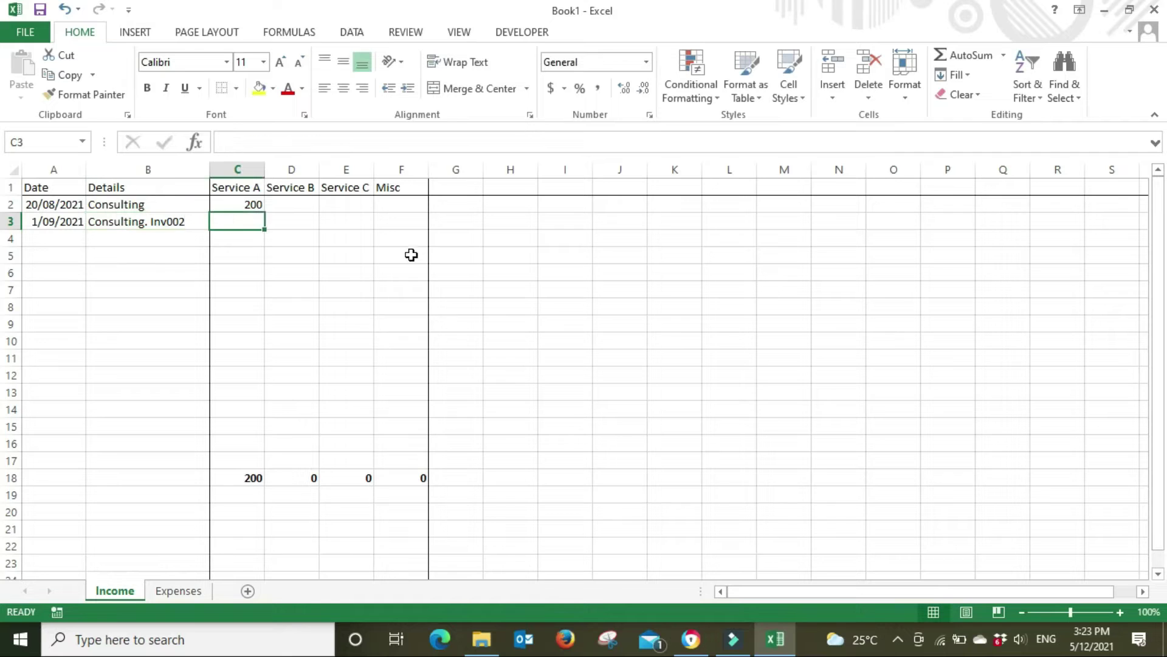
drag(210, 171, 311, 170)
text(500)
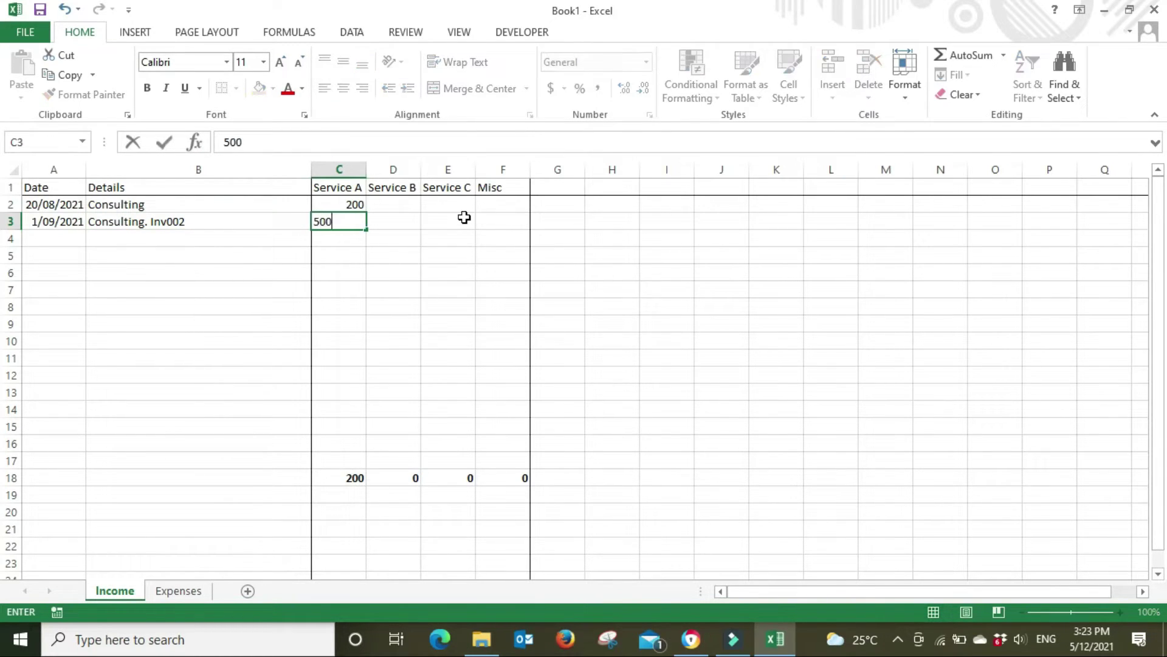
key(Return)
Step: Enter row 4: 30/09/2021, Inv003 and 700 under Service B
click(36, 236)
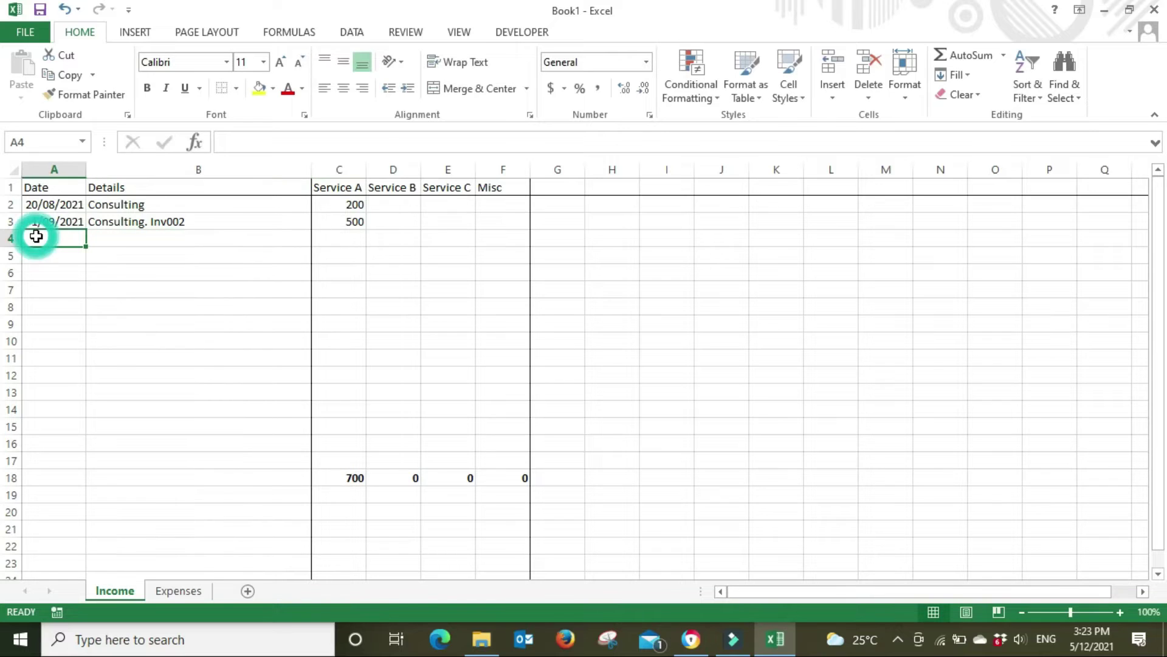
text(30/9/2021)
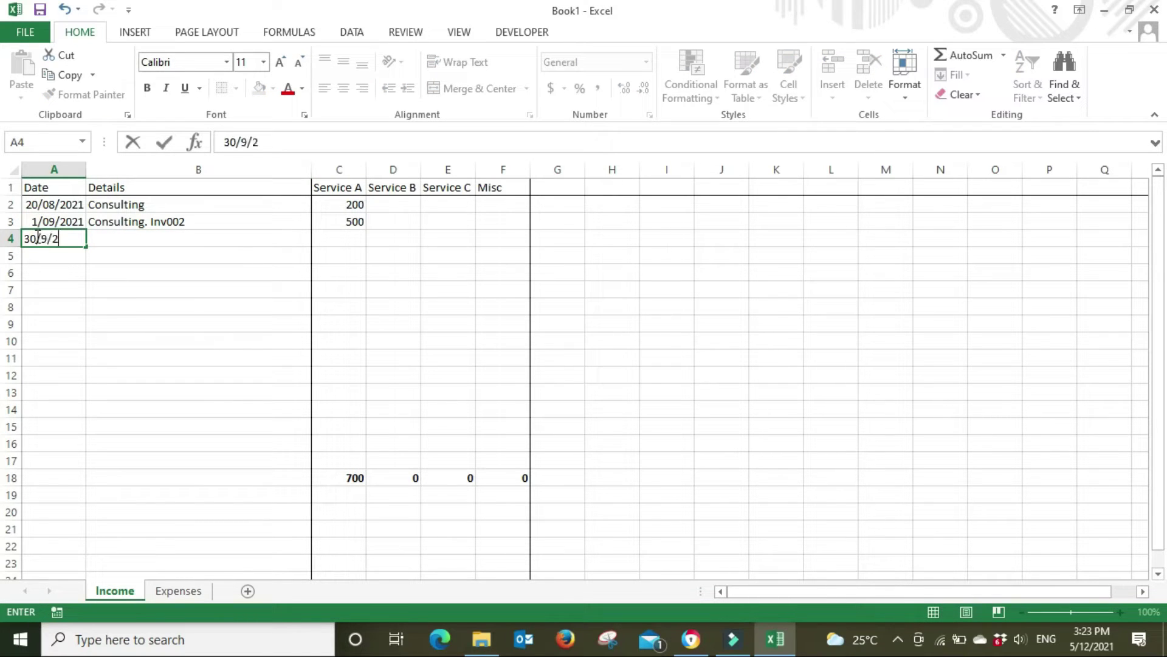
key(Tab)
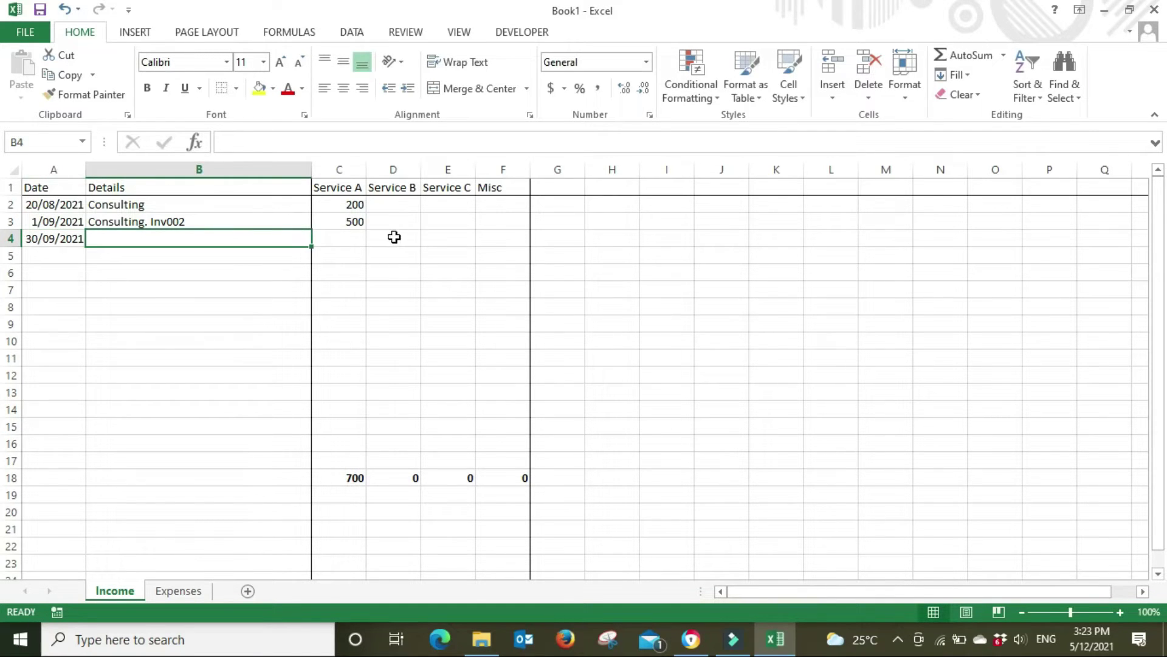
click(394, 238)
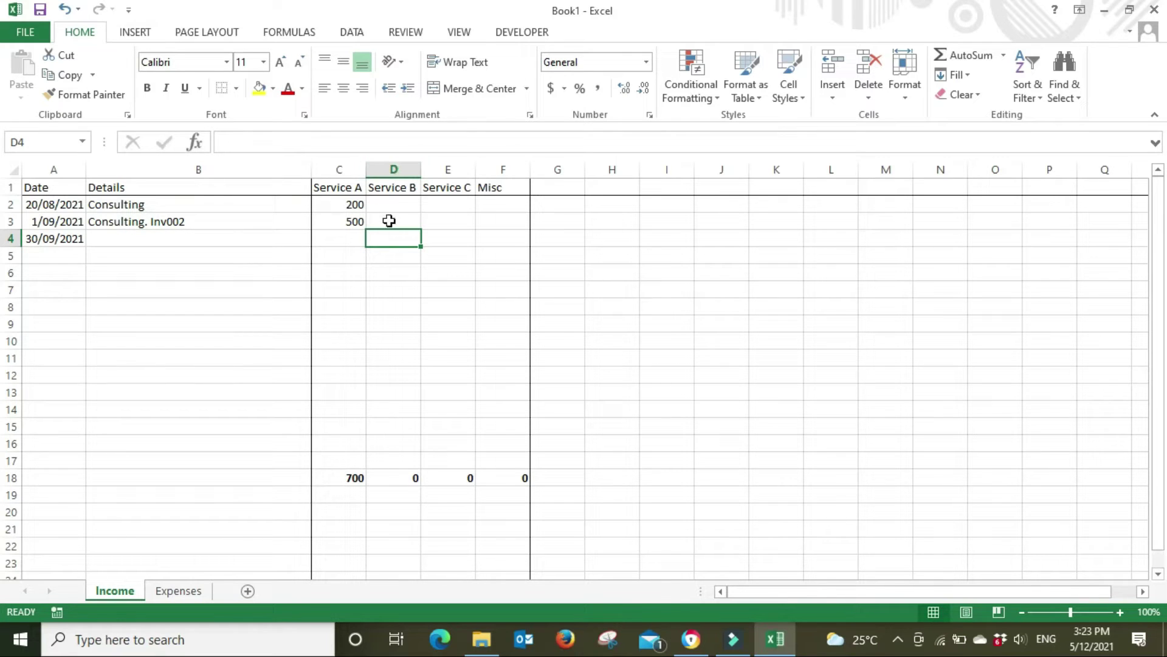
click(155, 240)
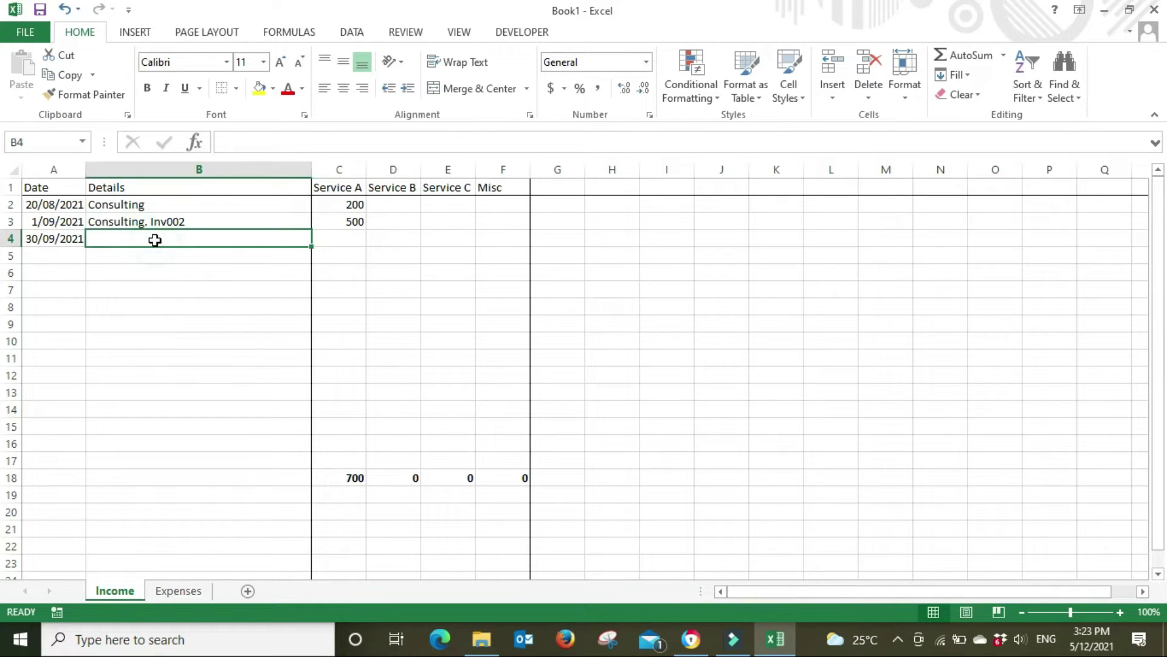
text(Inv00)
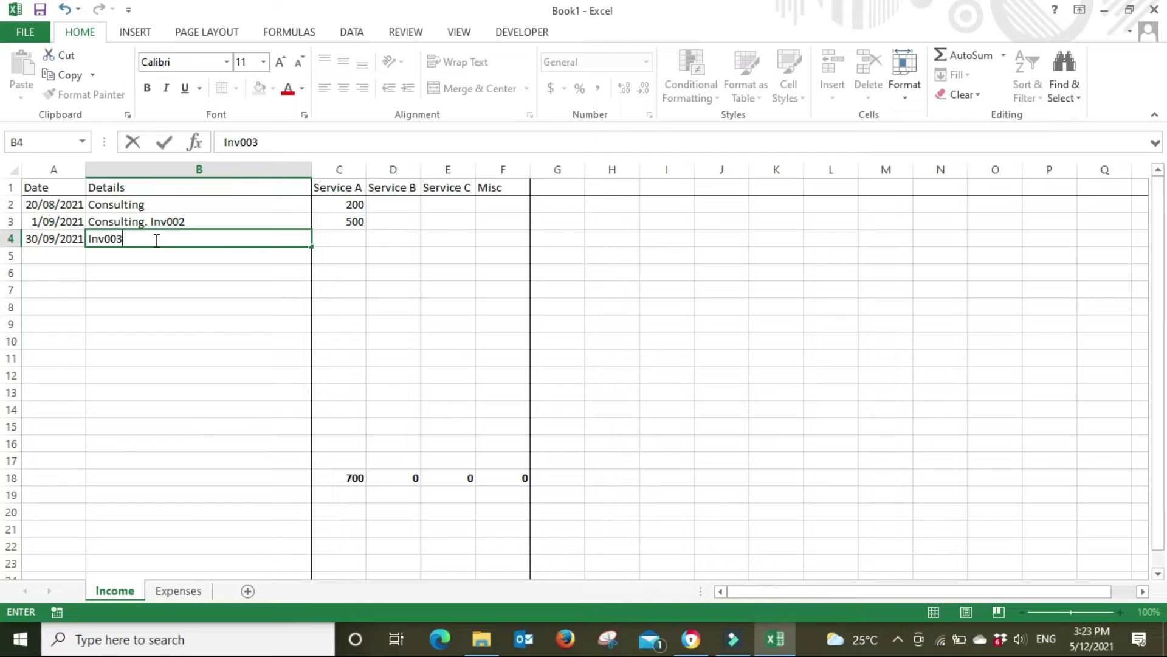
text(3)
key(Tab)
key(Tab)
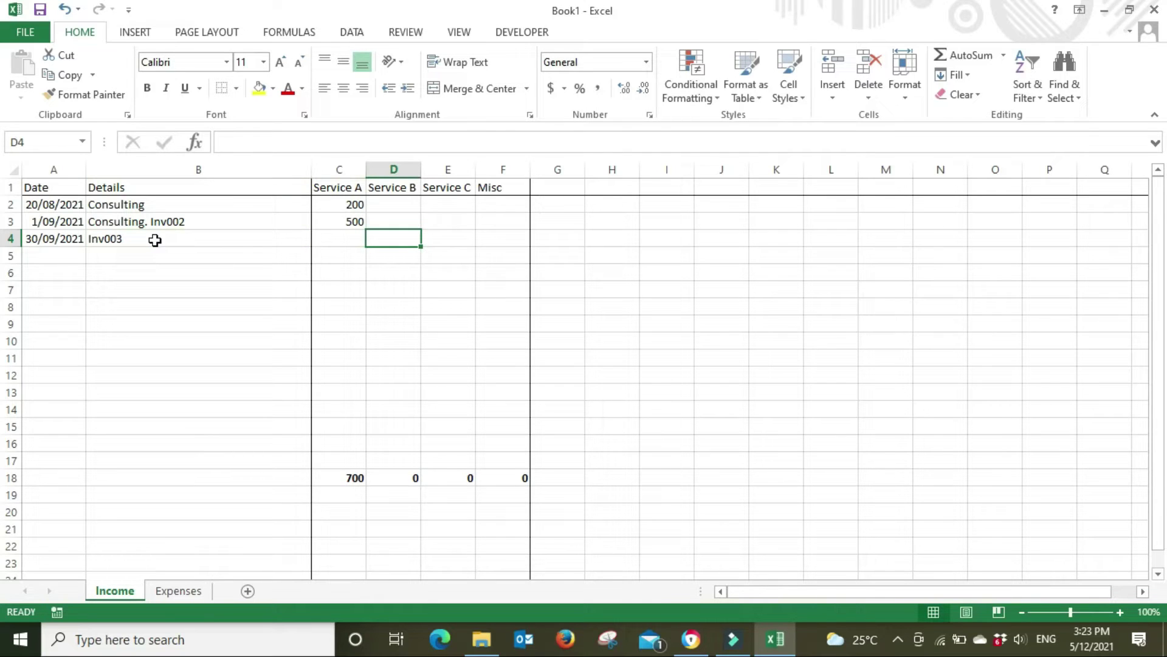
text(700)
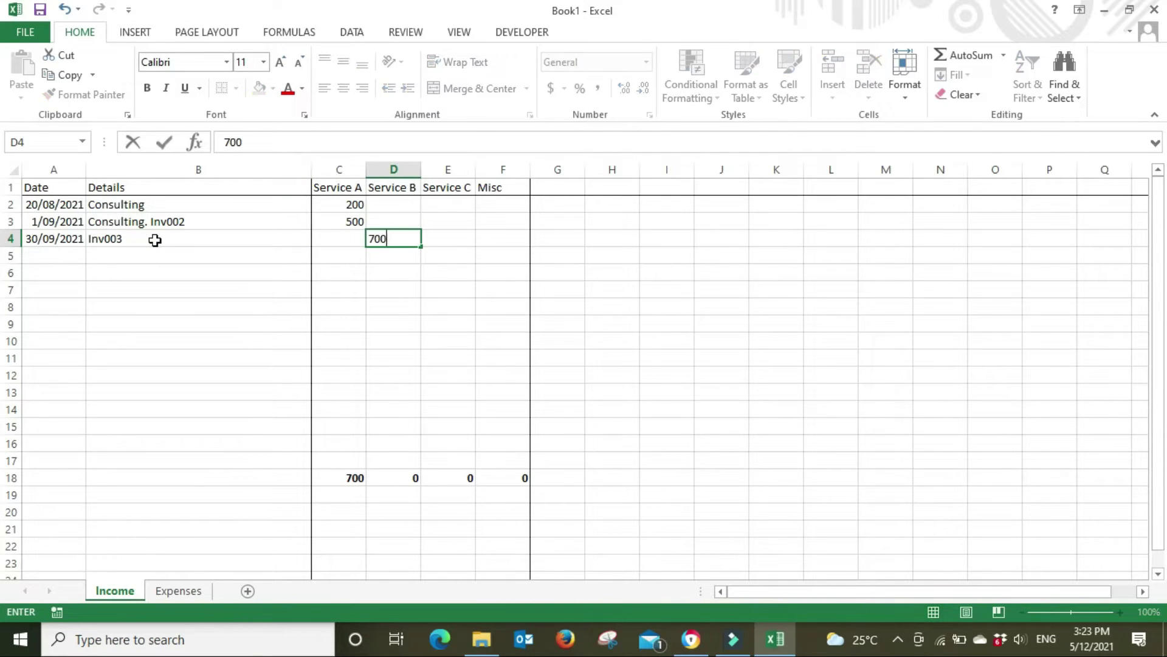
key(Return)
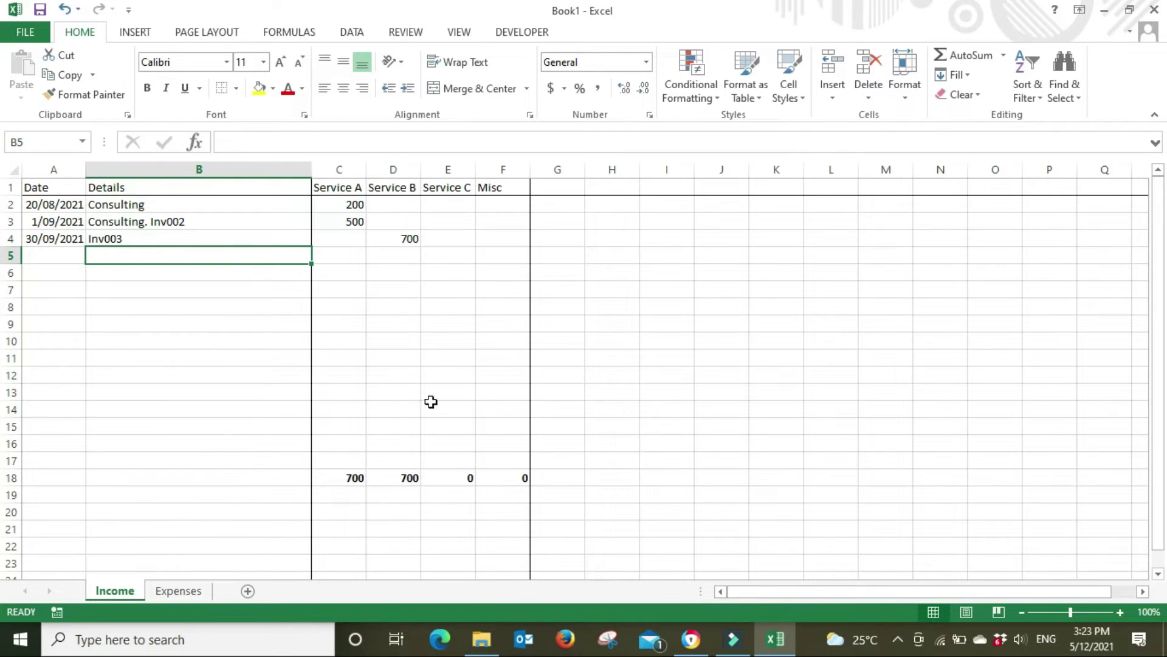
click(729, 444)
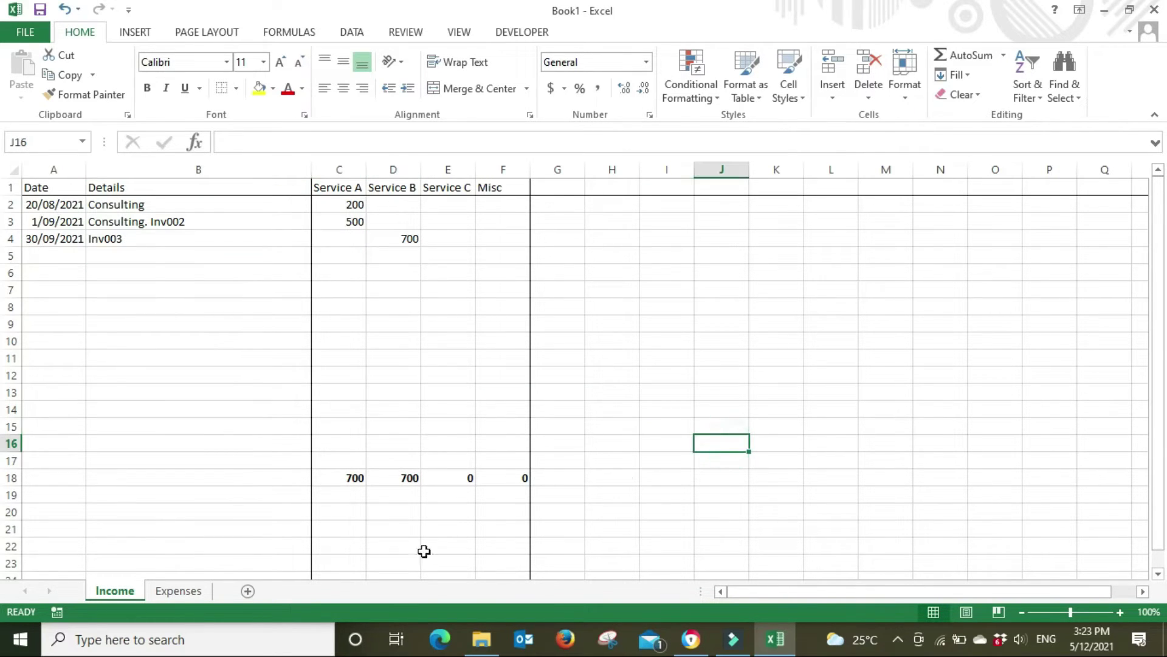
Step: Add a new sheet named Profit Loss and place it before Income
click(248, 591)
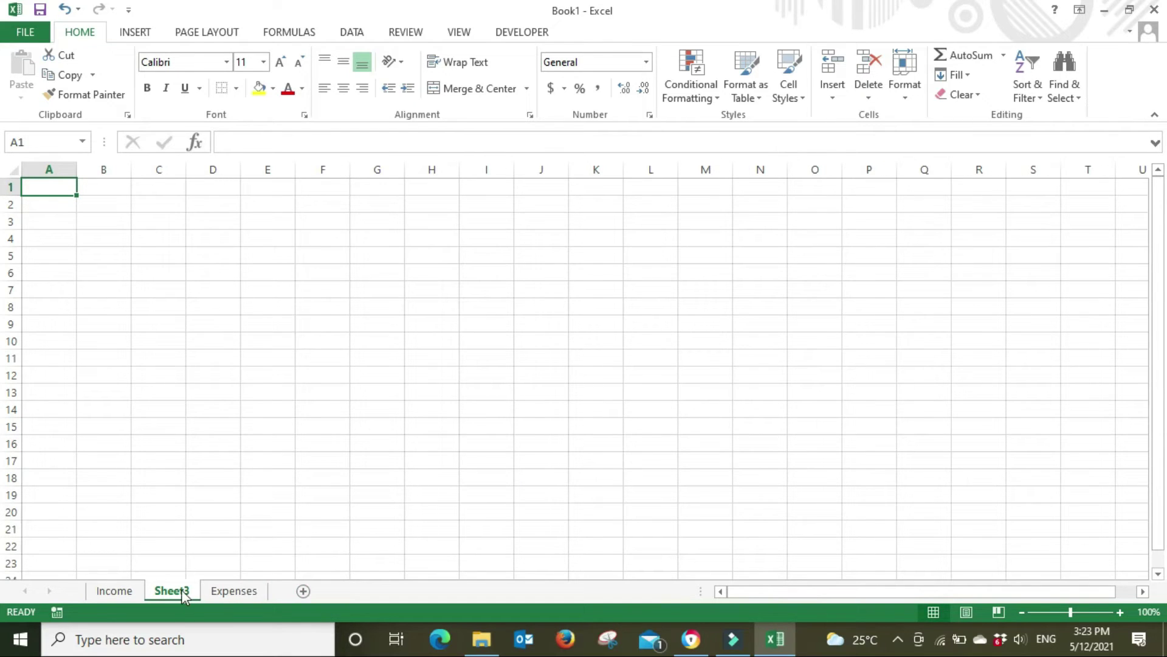
click(178, 590)
drag(112, 596, 91, 588)
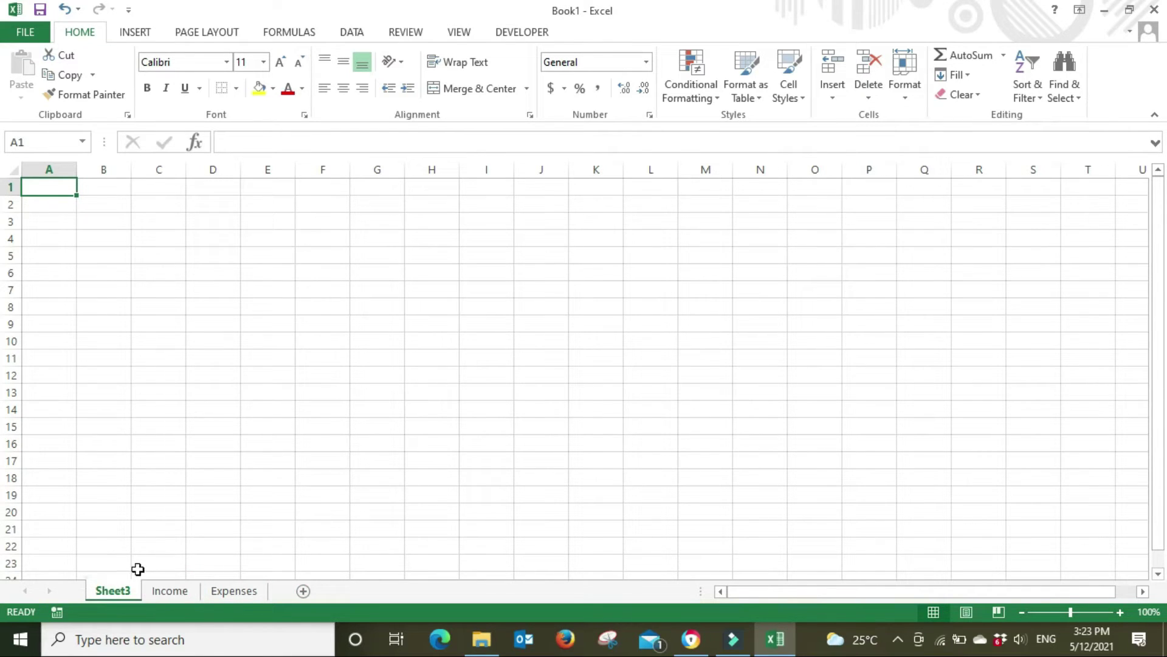
double_click(111, 598)
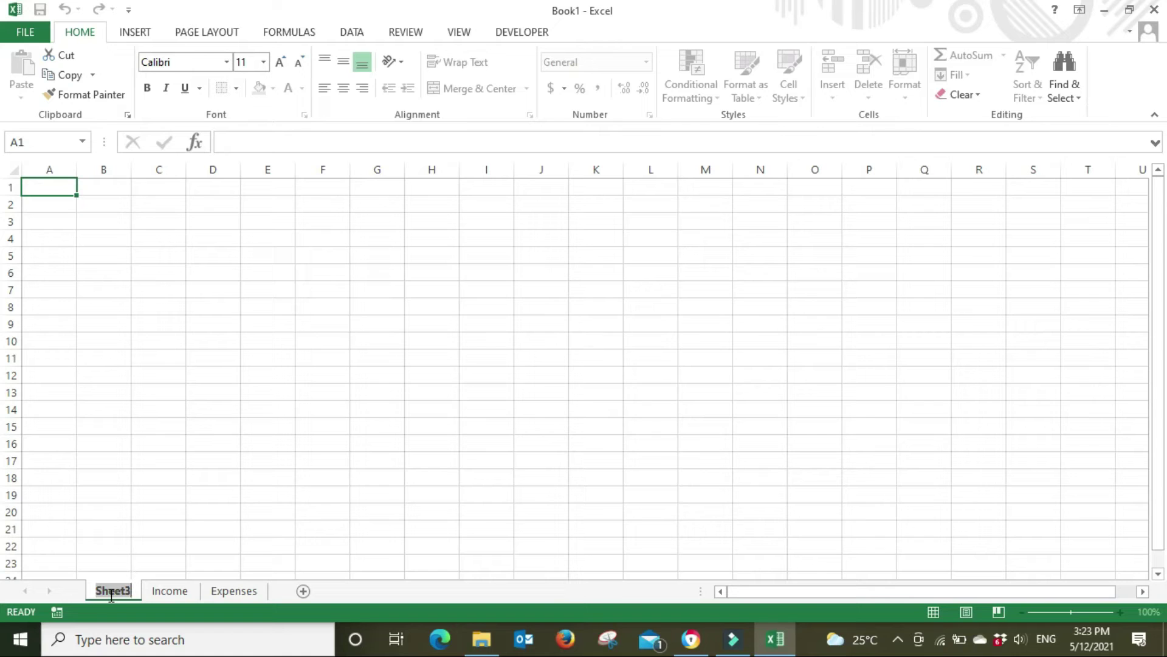
text(Profit)
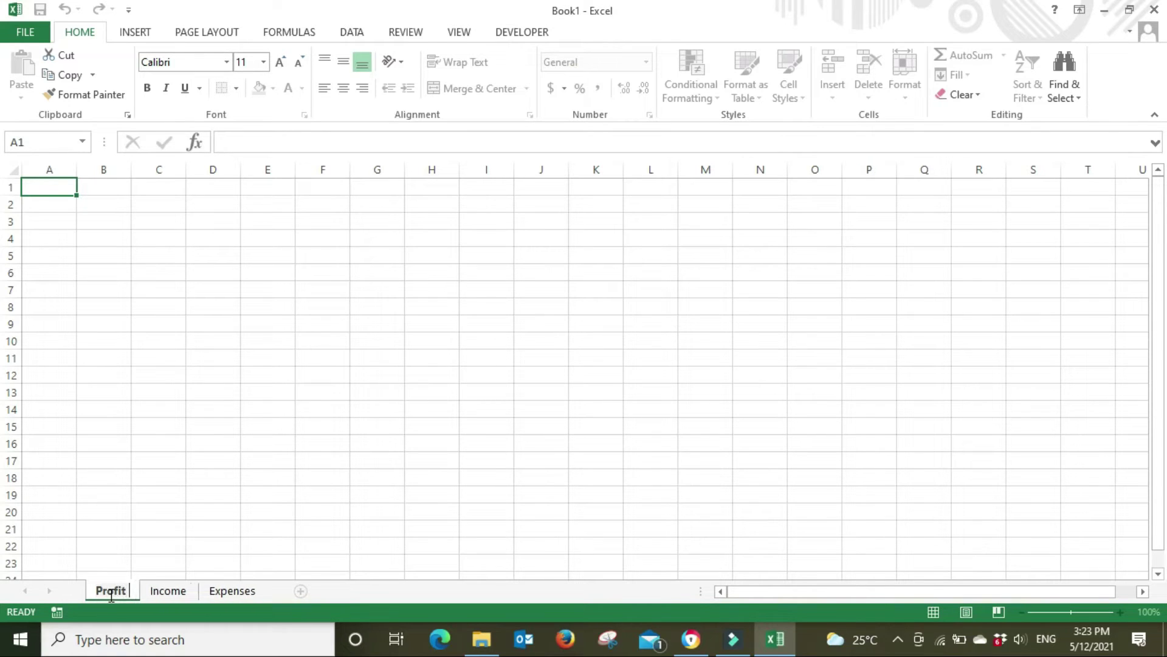
text( Loss)
key(Return)
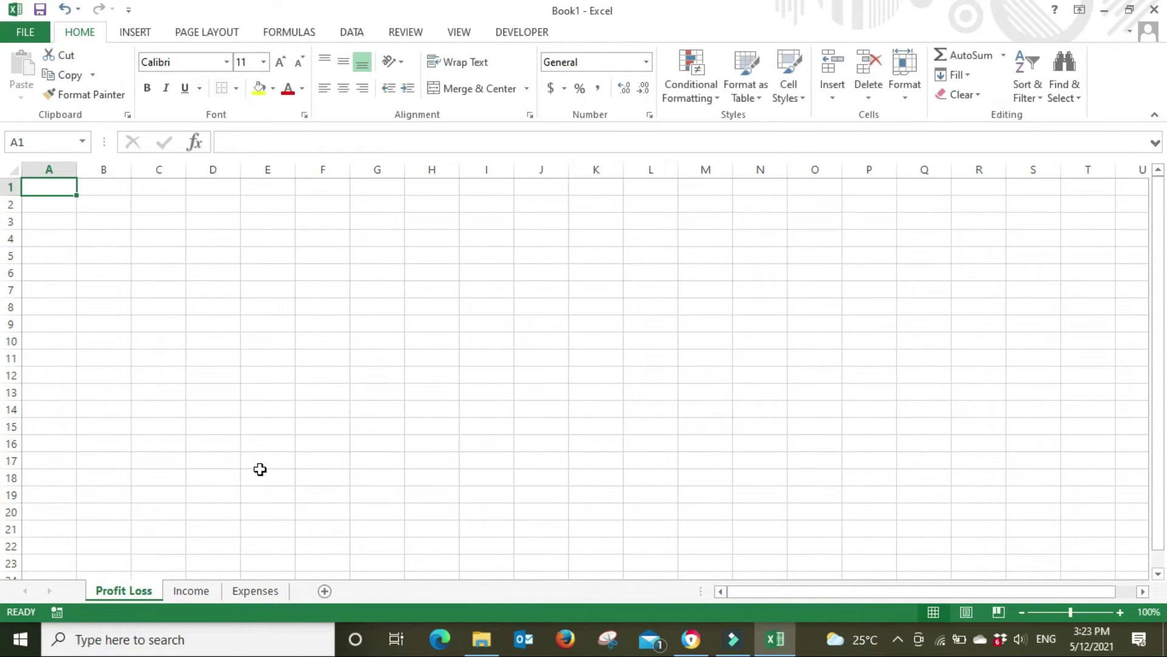
Step: Enter the heading Income in A1 of Profit Loss
click(260, 470)
click(53, 192)
text(Income)
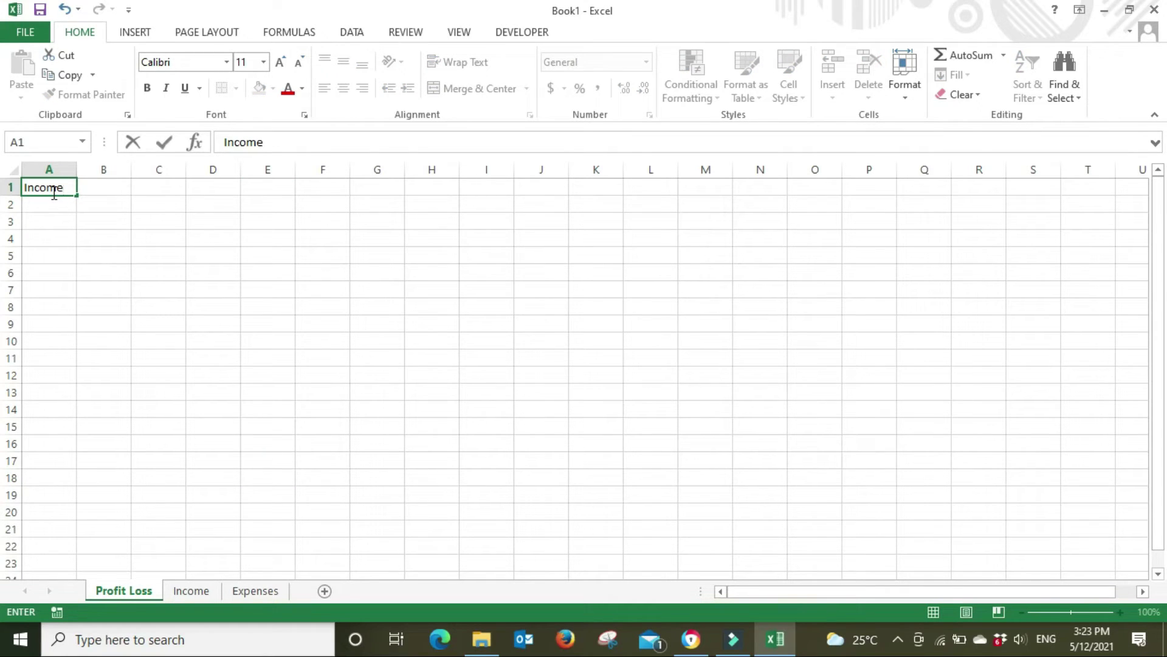
key(Return)
Step: Copy the Service A–Misc headings from Income and paste them as values into Profit Loss A2:D2
click(190, 591)
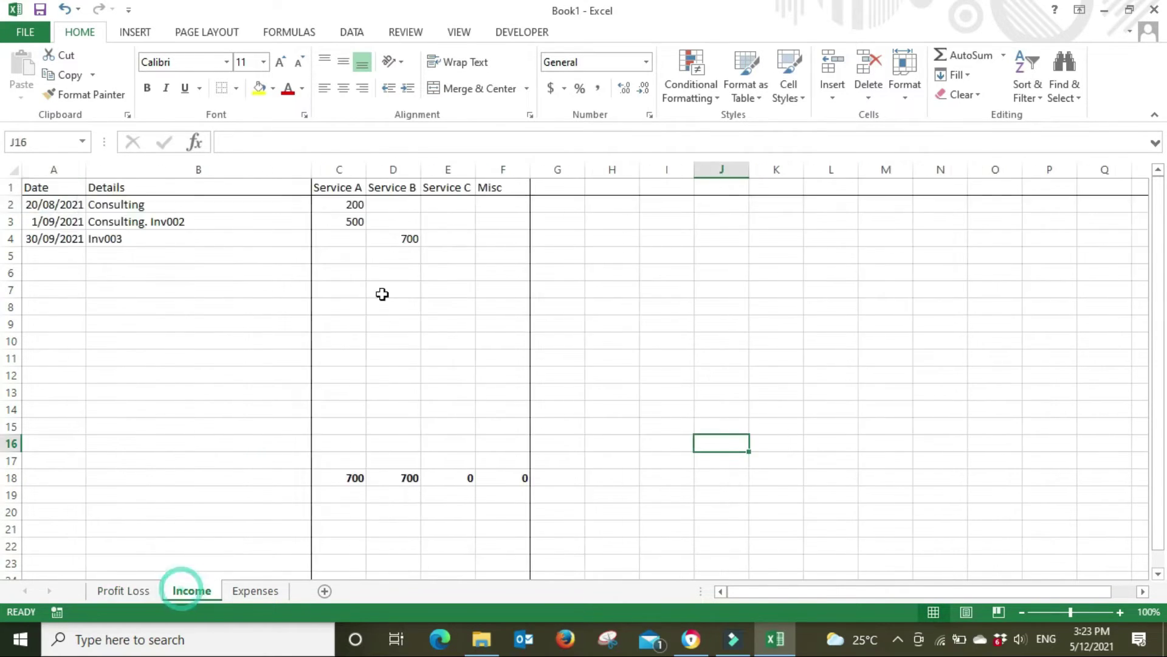
drag(337, 187, 480, 183)
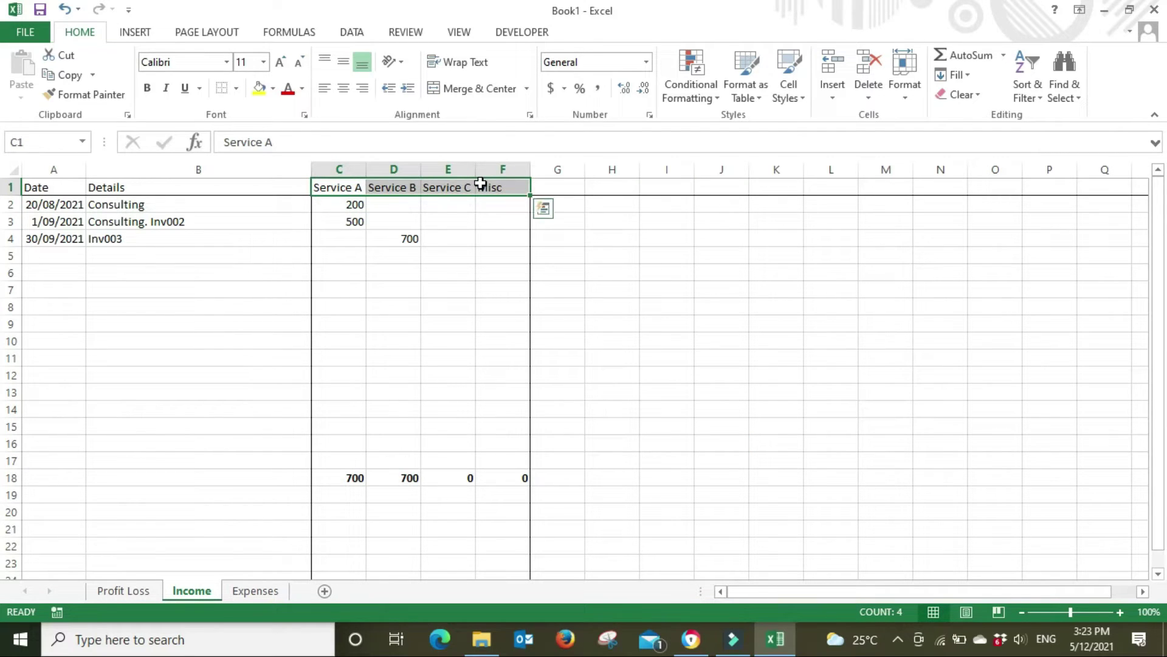
key(ctrl+c)
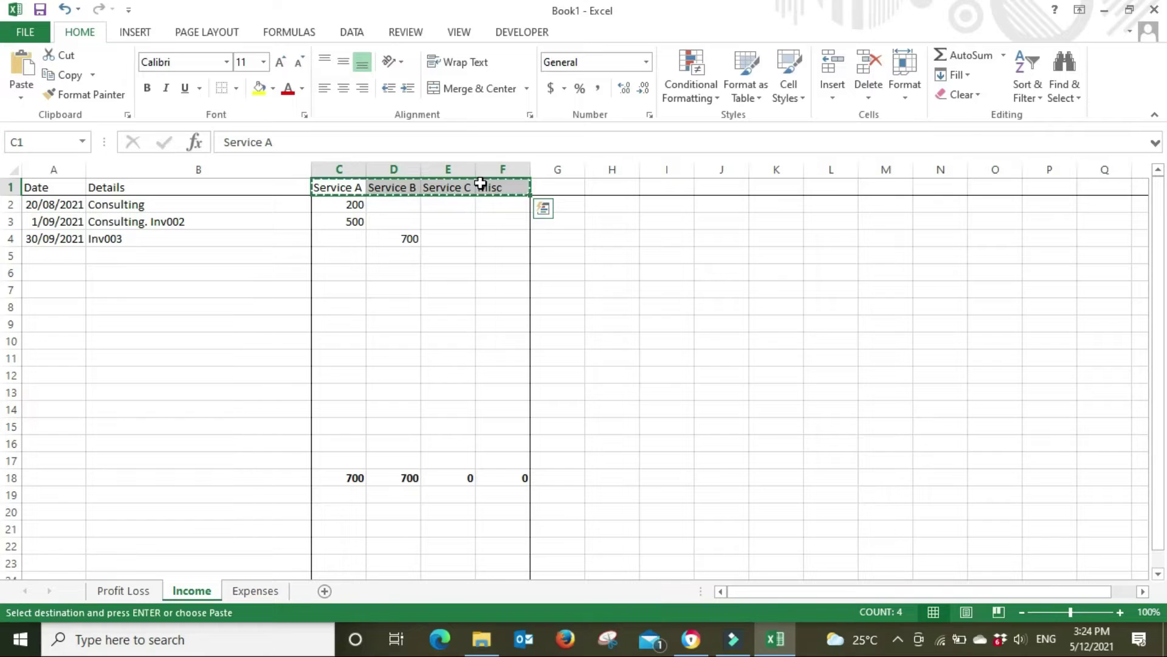
click(148, 591)
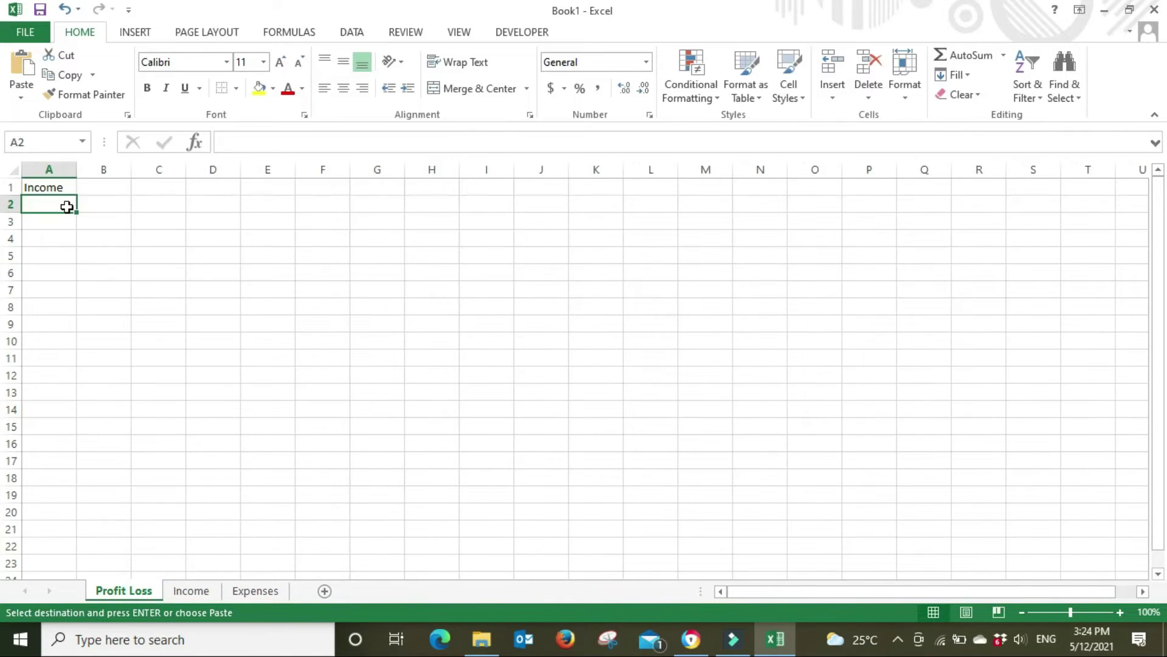
key(ctrl+v)
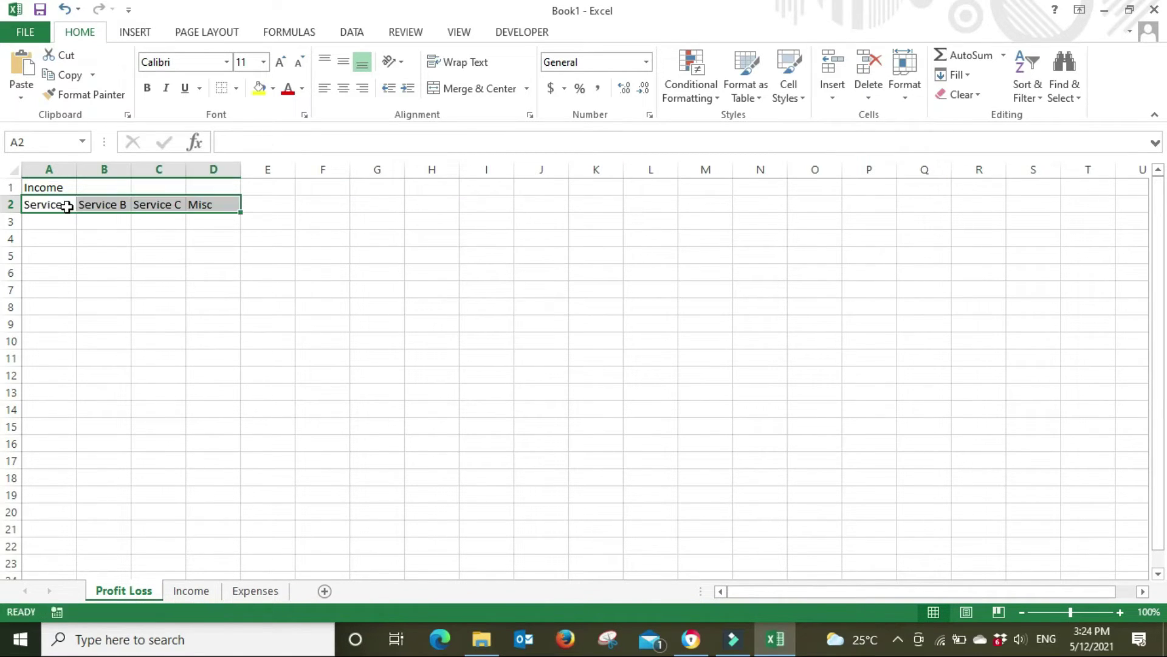
click(148, 267)
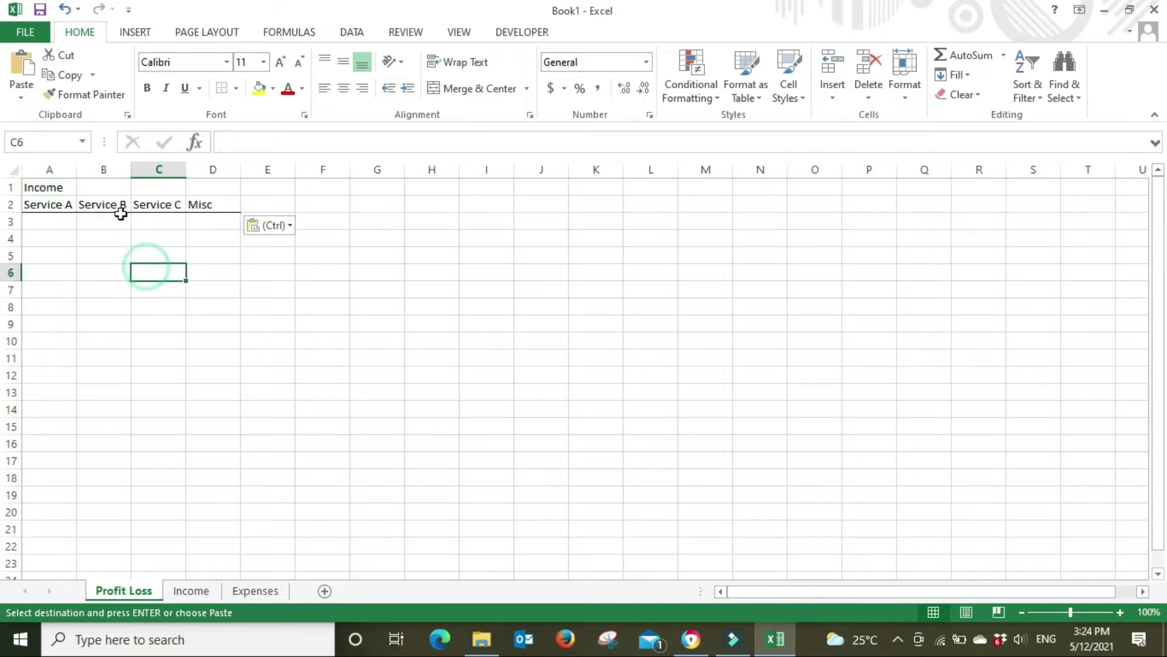
click(290, 226)
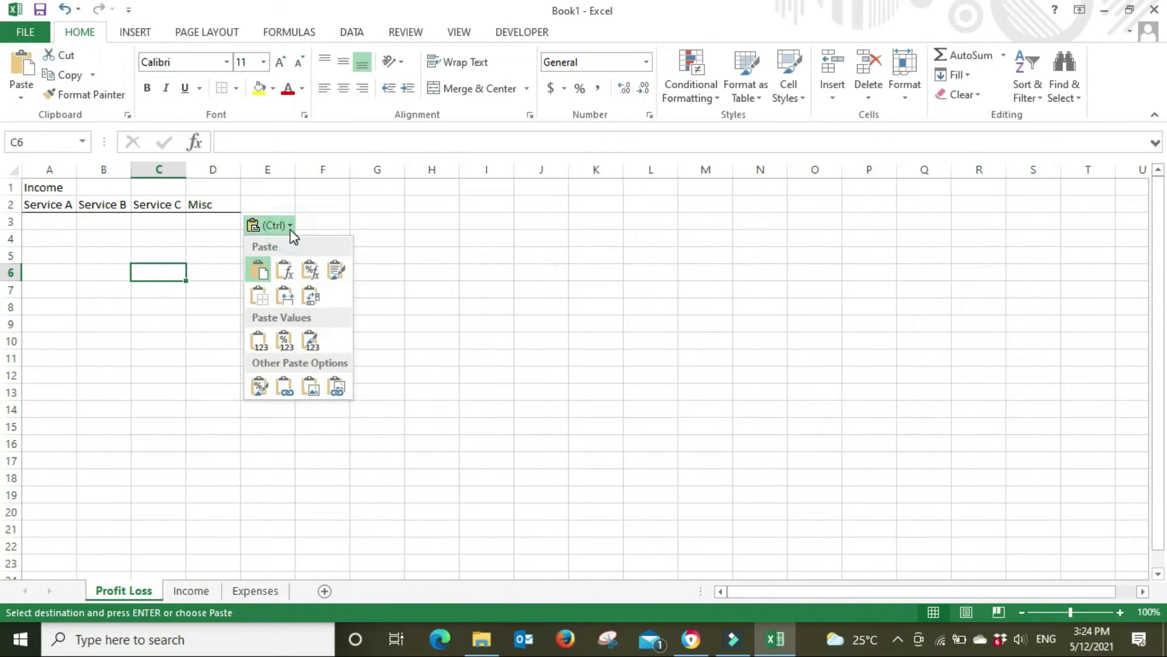
click(257, 342)
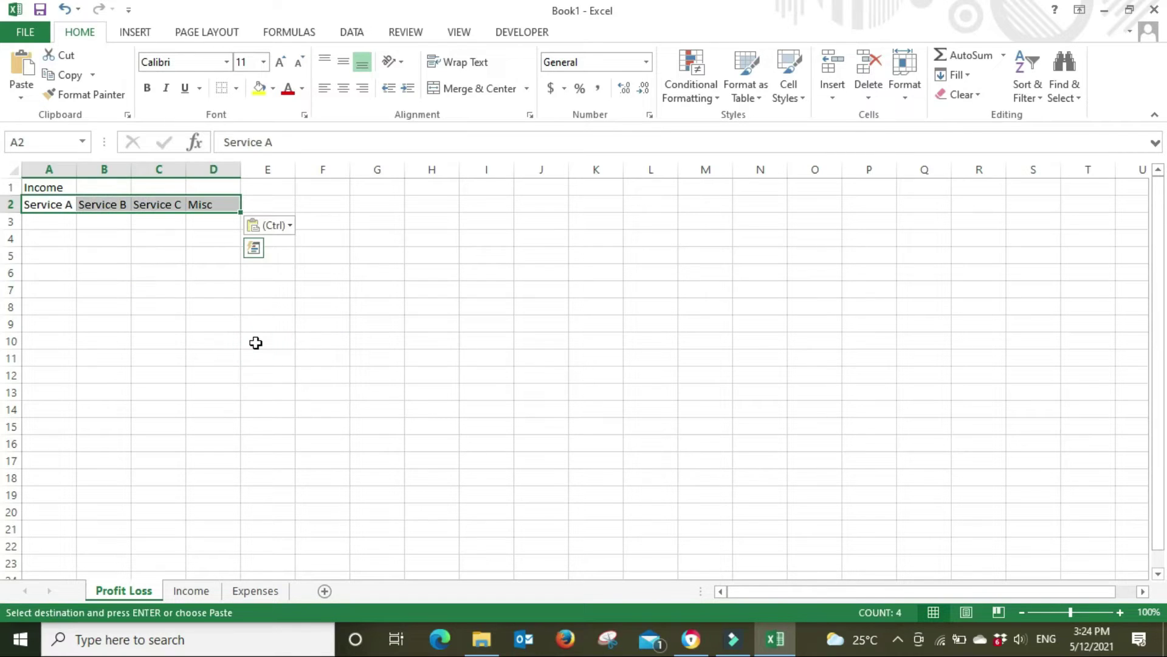
click(169, 268)
drag(47, 204, 214, 203)
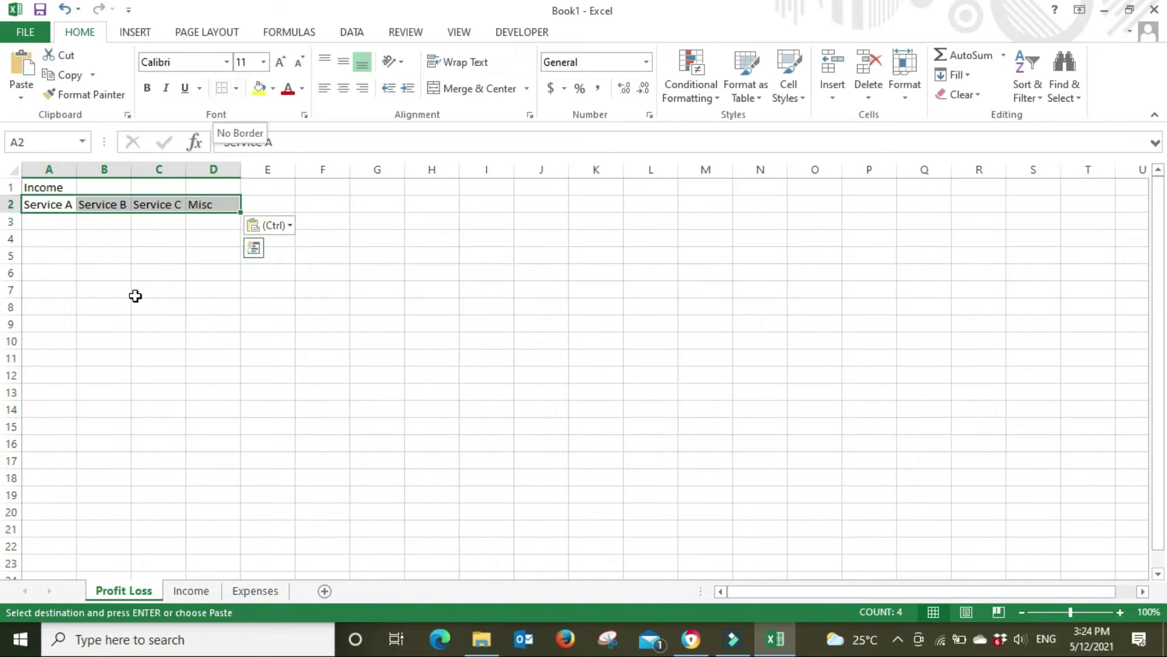
Step: Move Service B and Service C from B2 and C2 down into A3 and A4
click(101, 201)
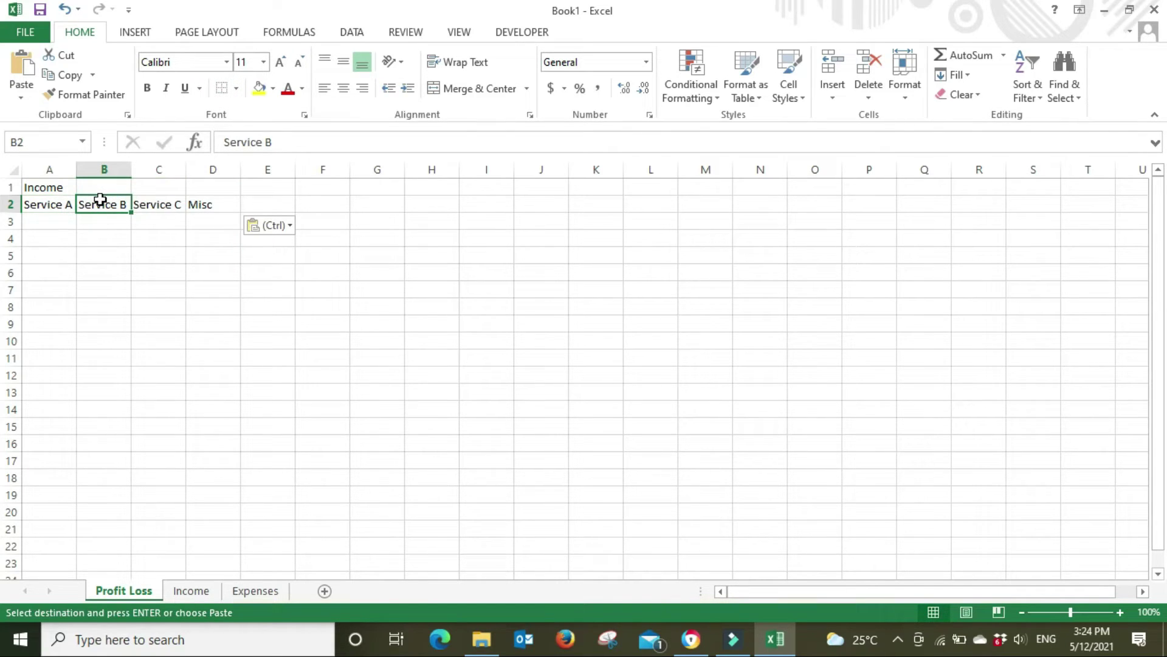
key(ctrl)
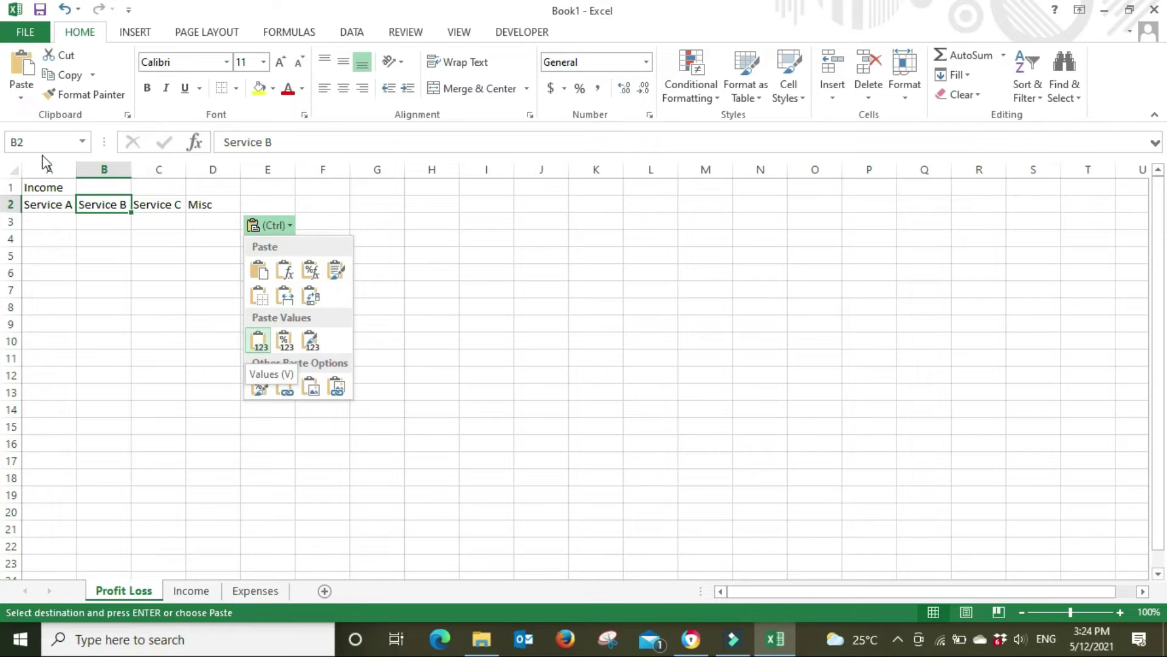
click(112, 300)
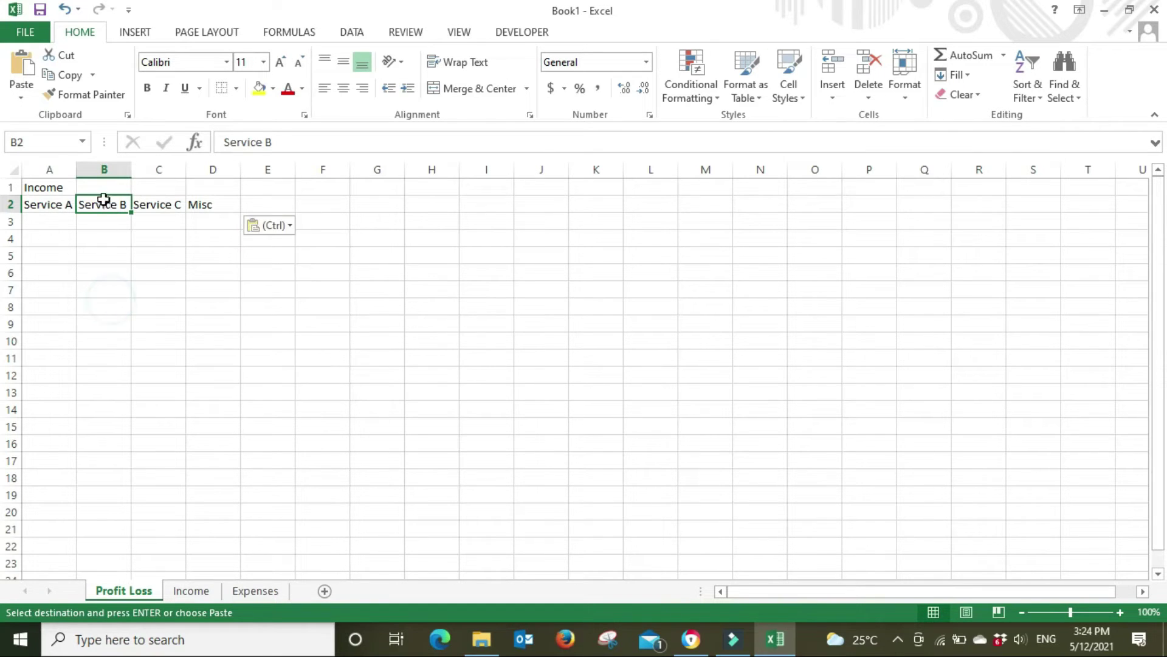
key(ctrl+c)
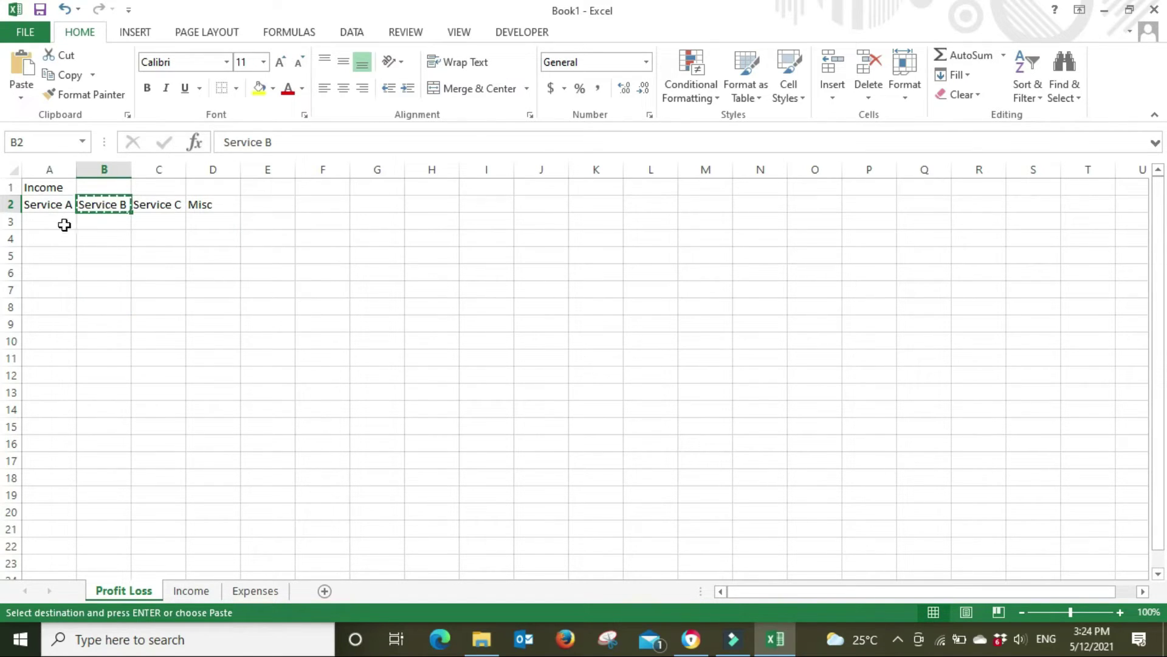
click(49, 223)
key(ctrl+v)
click(172, 206)
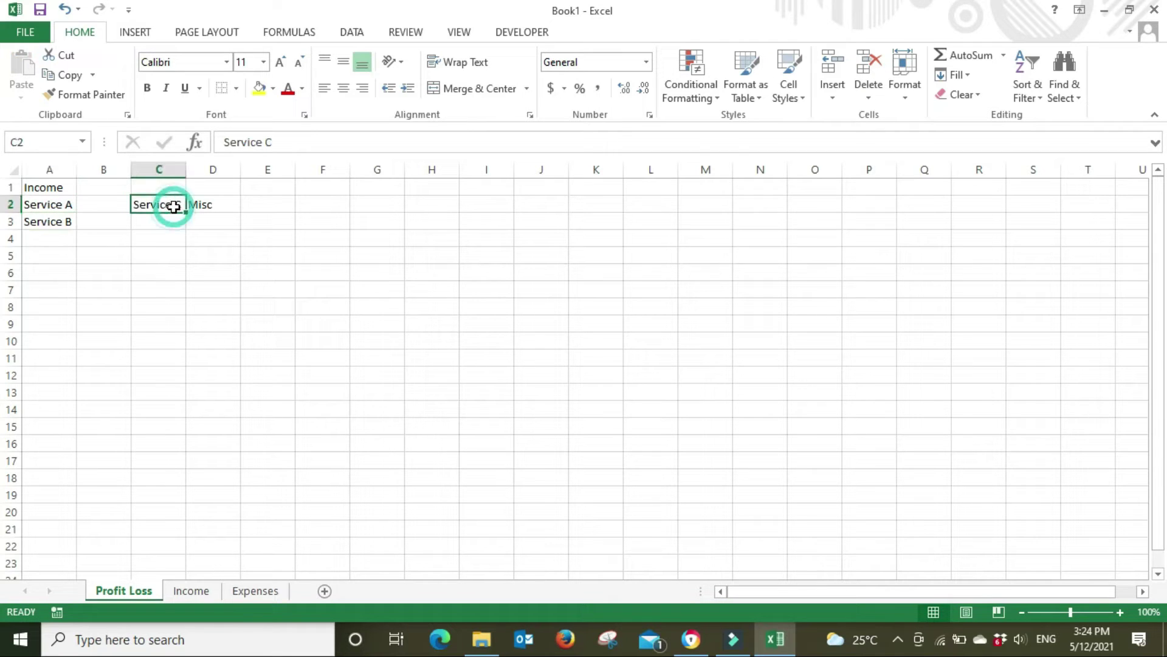
key(ctrl+x)
click(44, 245)
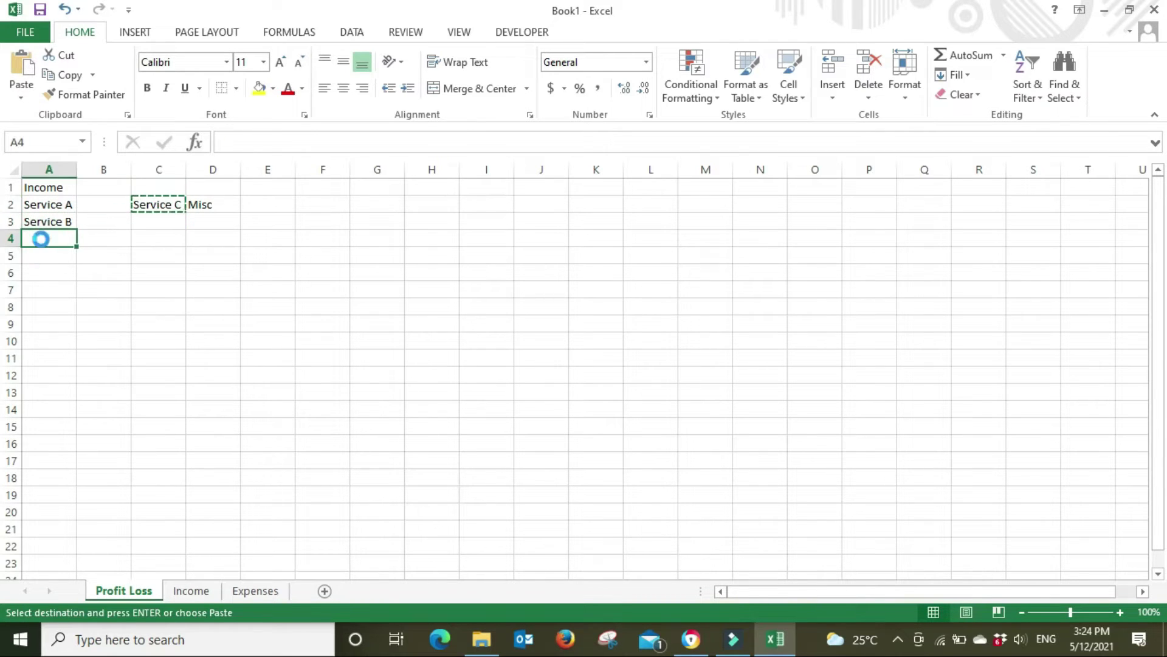
key(ctrl+v)
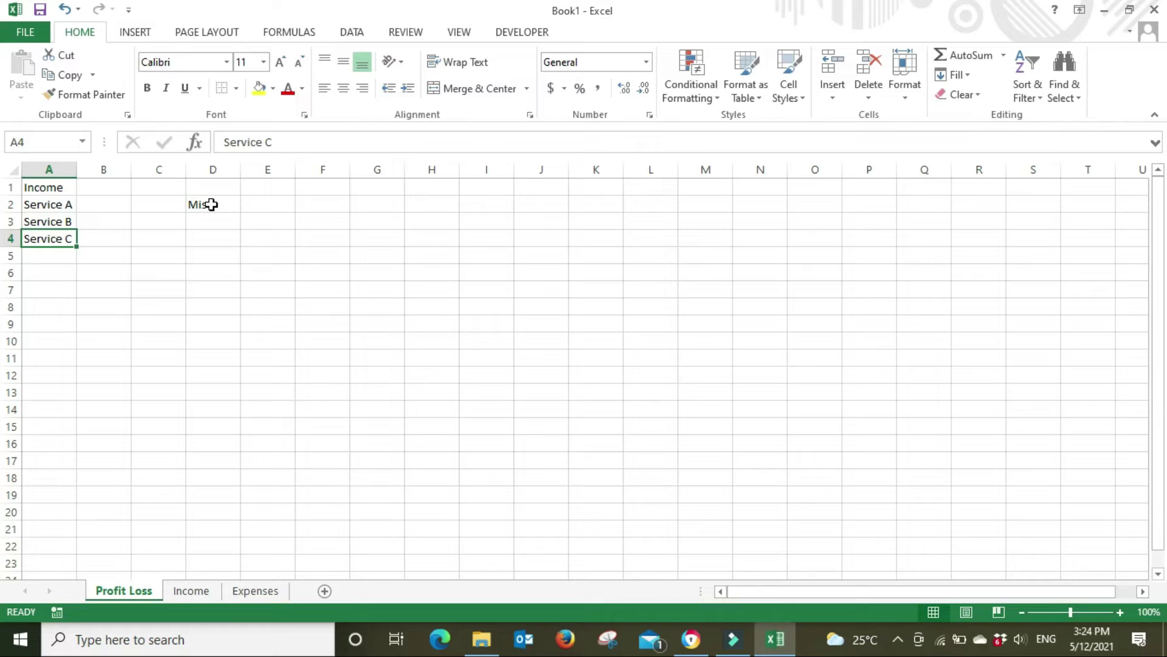
Step: Cut Misc from D2 and place it in A5, completing the income column
click(211, 205)
right_click(211, 204)
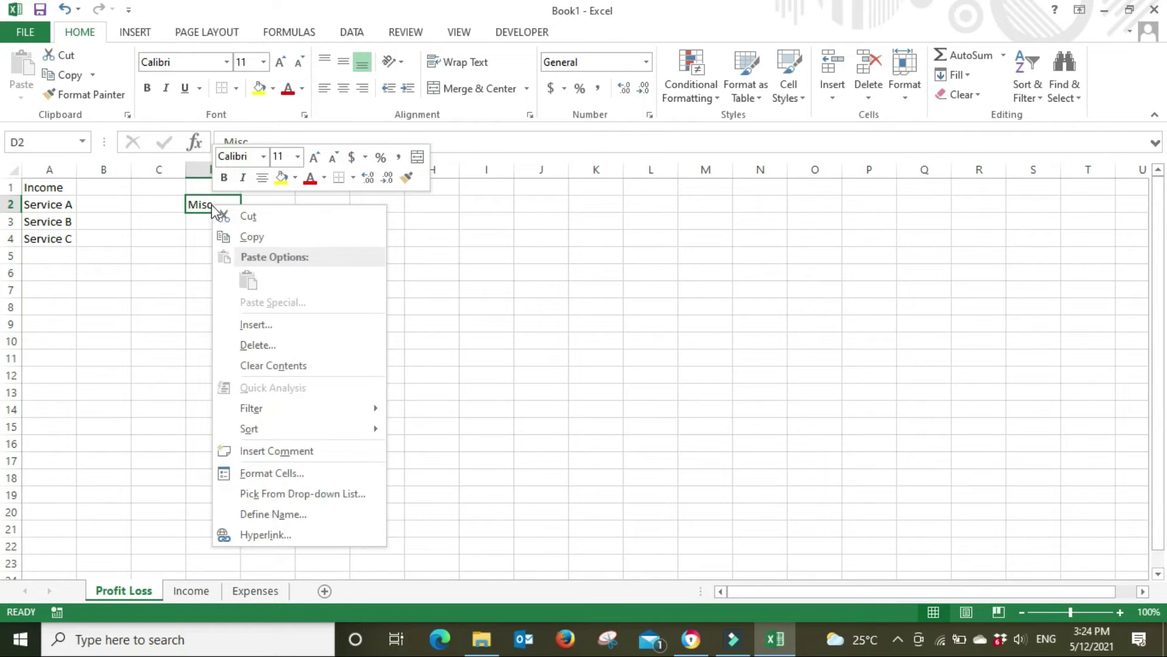
click(279, 225)
right_click(46, 260)
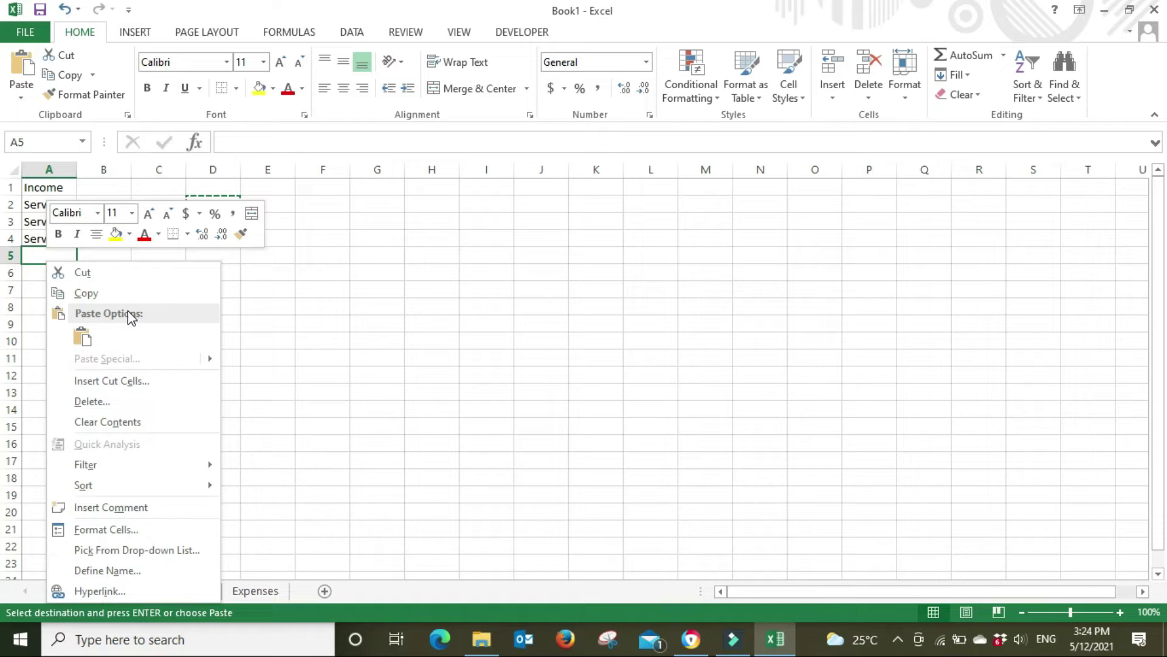
click(408, 352)
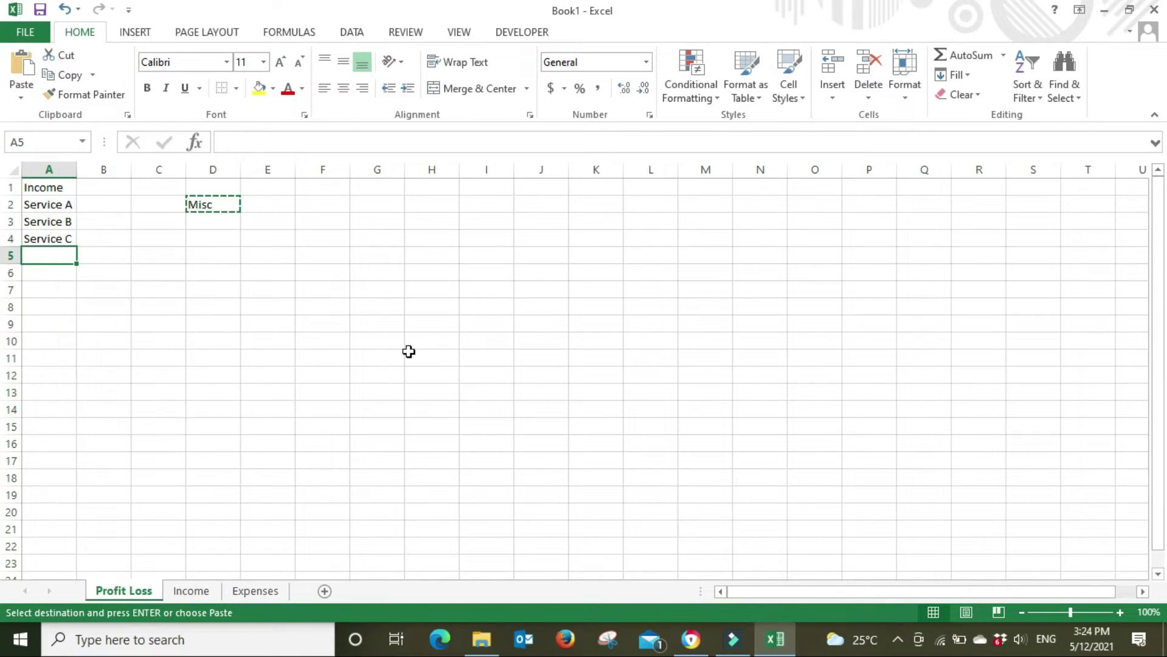
key(Return)
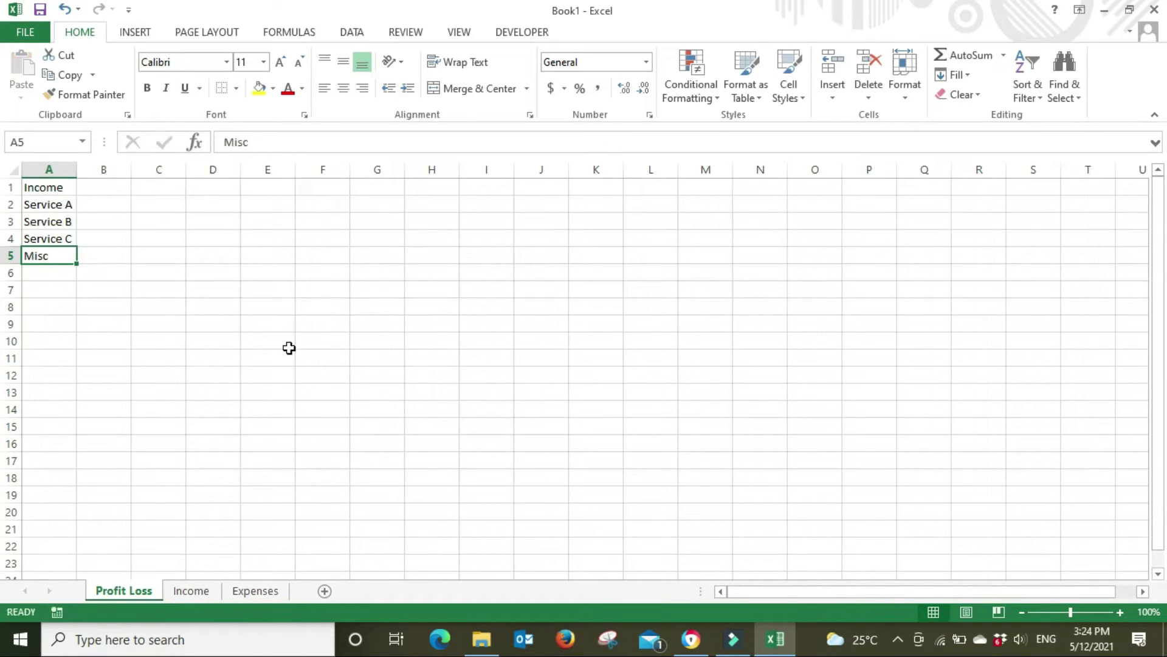
click(289, 346)
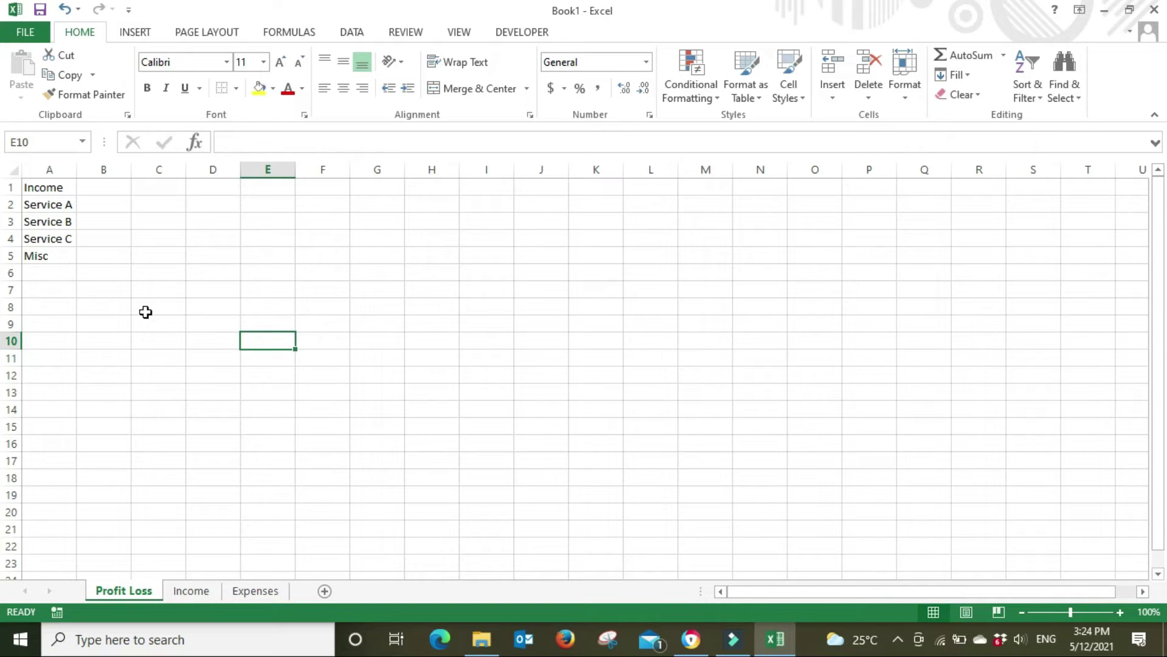
click(56, 188)
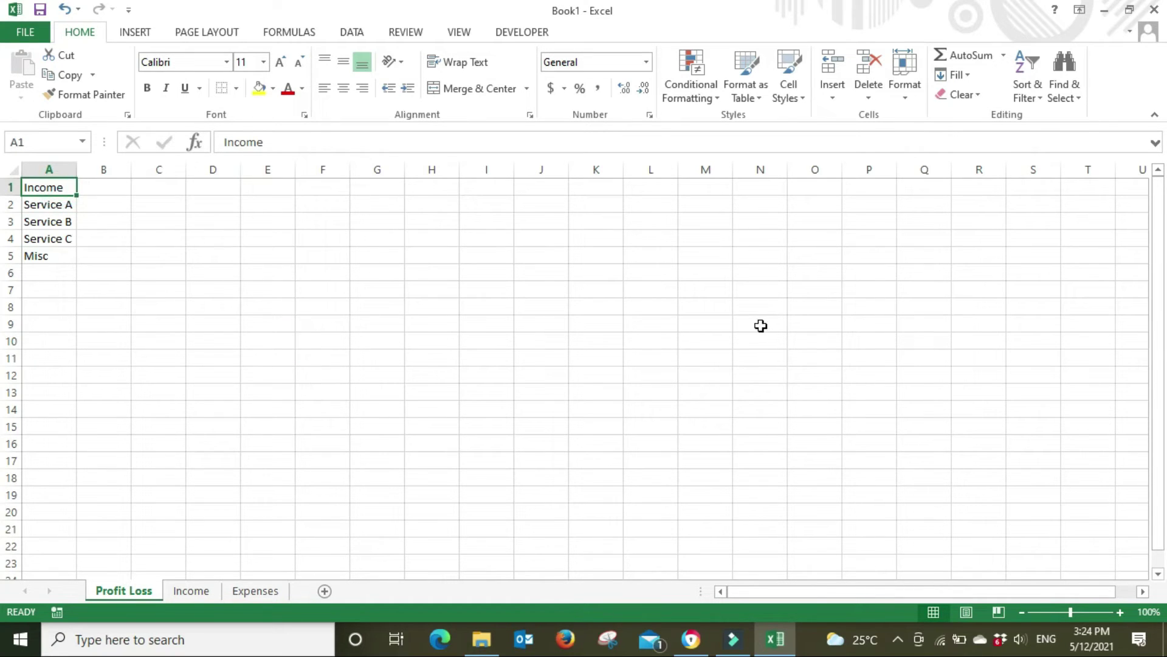
Step: Bold the Income heading in A1 and add a bold Expense heading in A7
key(ctrl+b)
click(176, 376)
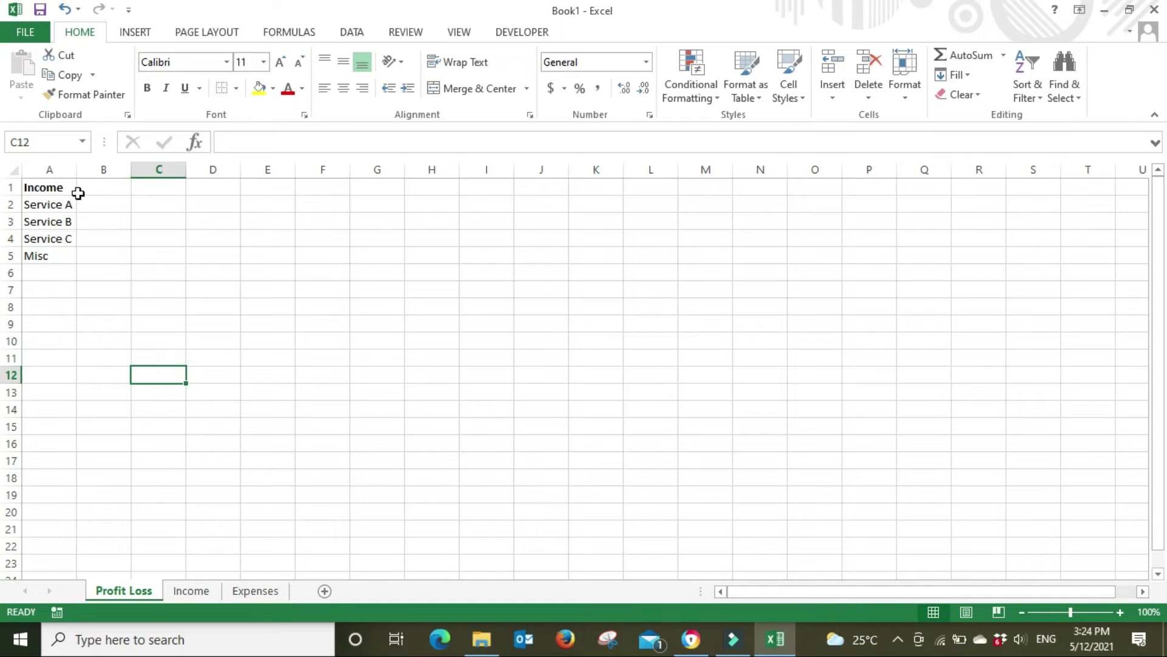
click(38, 290)
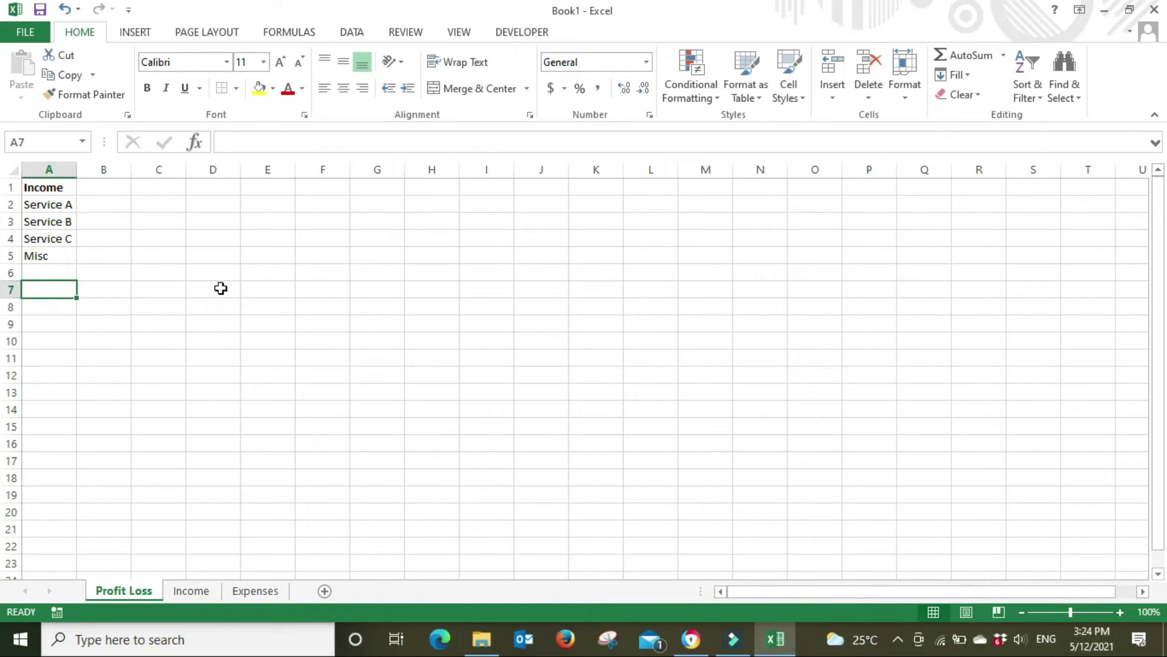
text(Expense)
key(Return)
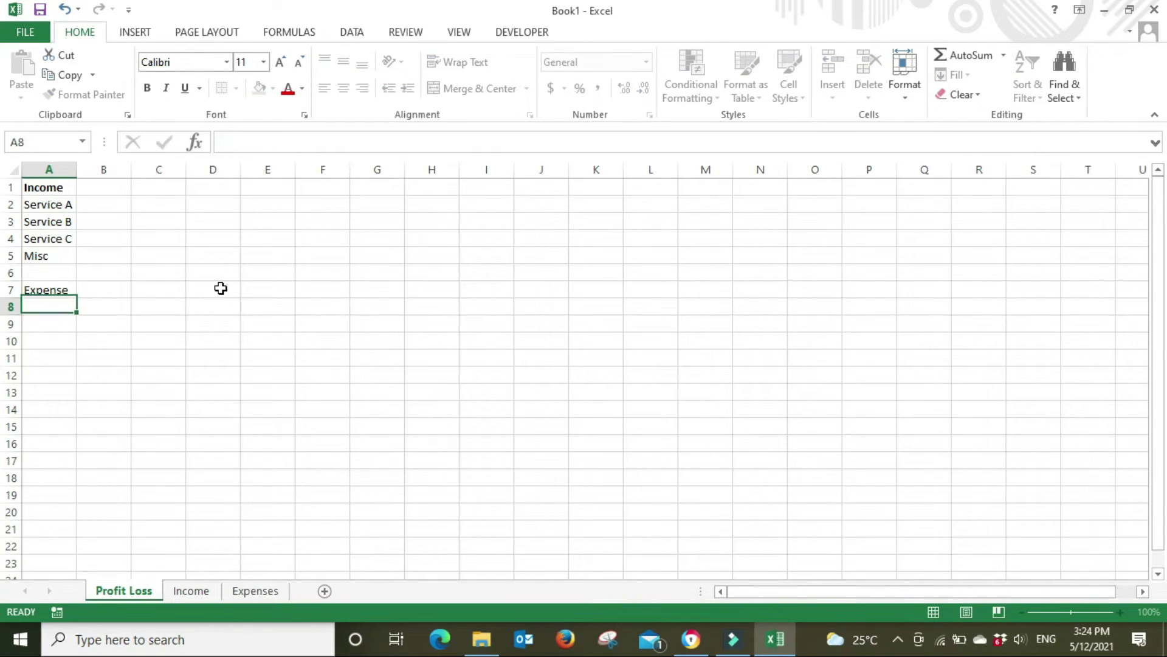
key(Up)
key(ctrl+b)
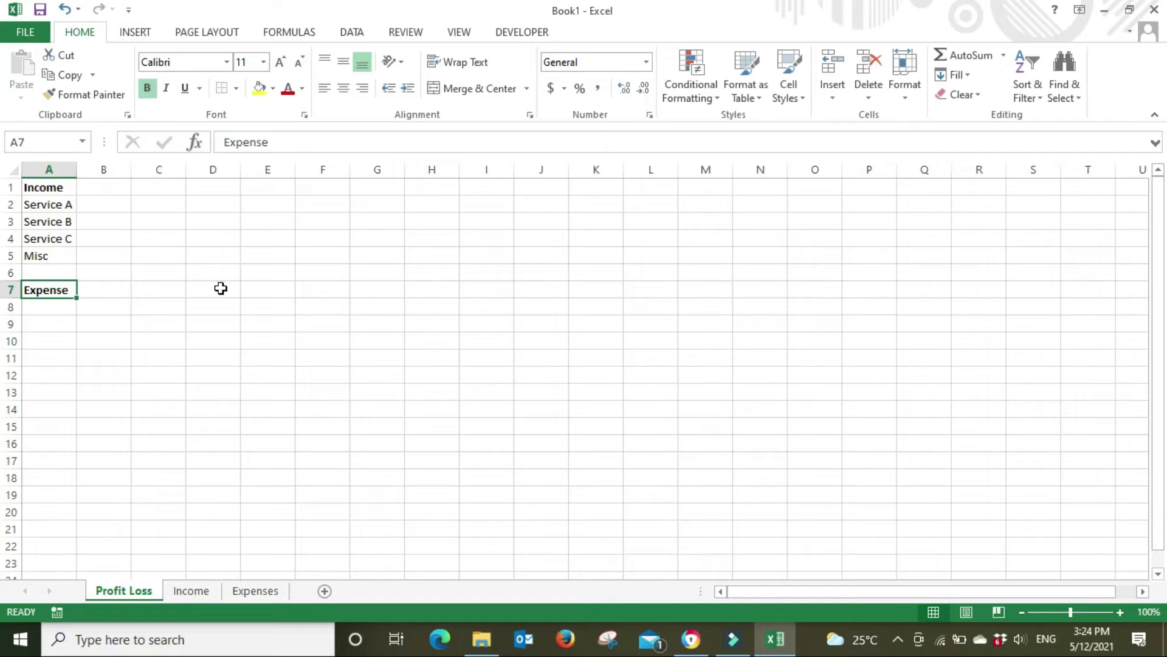
key(Down)
Step: Copy the Office–Misc headers from Expenses and paste them as values into Profit Loss A8:G8
click(259, 591)
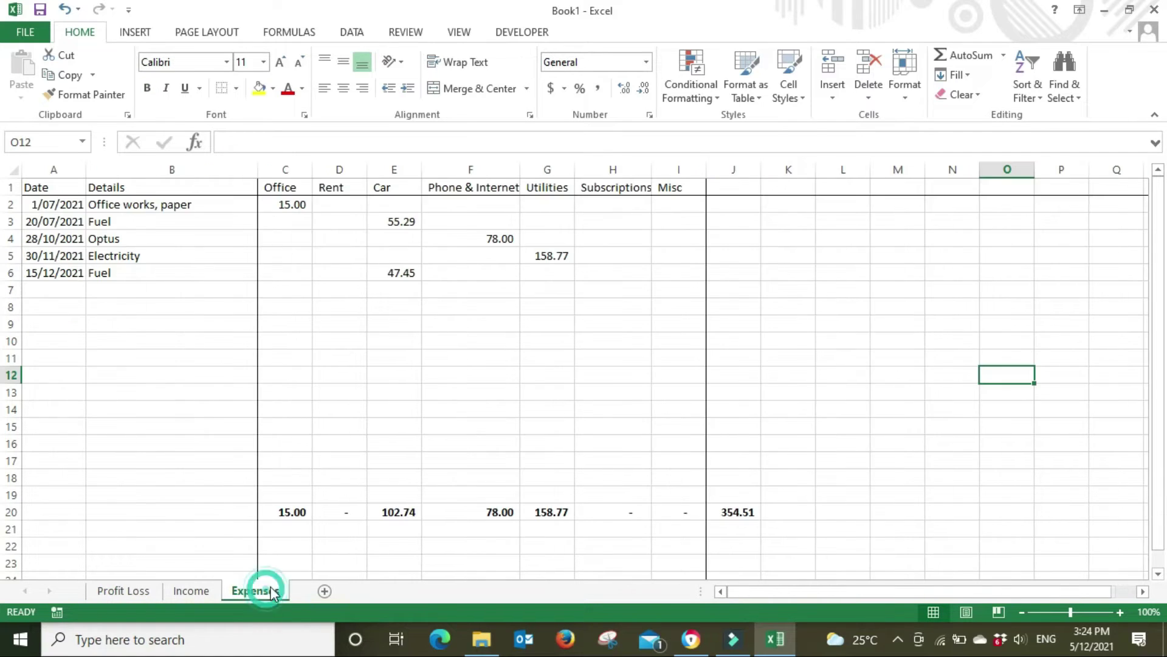
click(296, 185)
drag(307, 180, 675, 180)
key(ctrl+c)
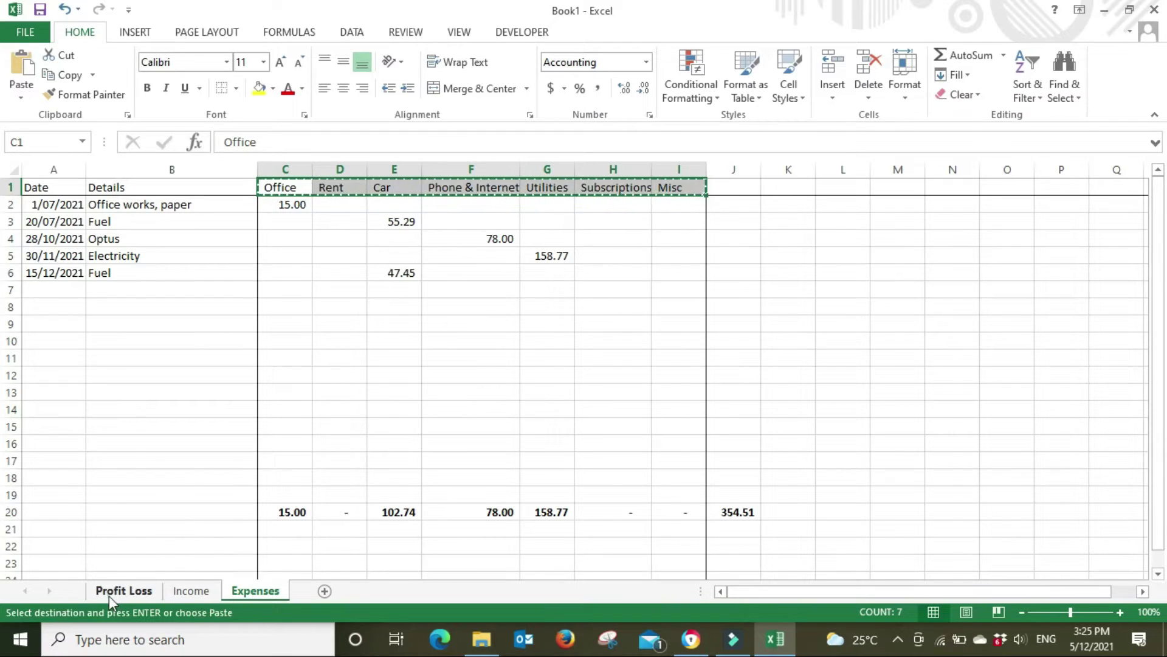
click(118, 590)
key(ctrl+v)
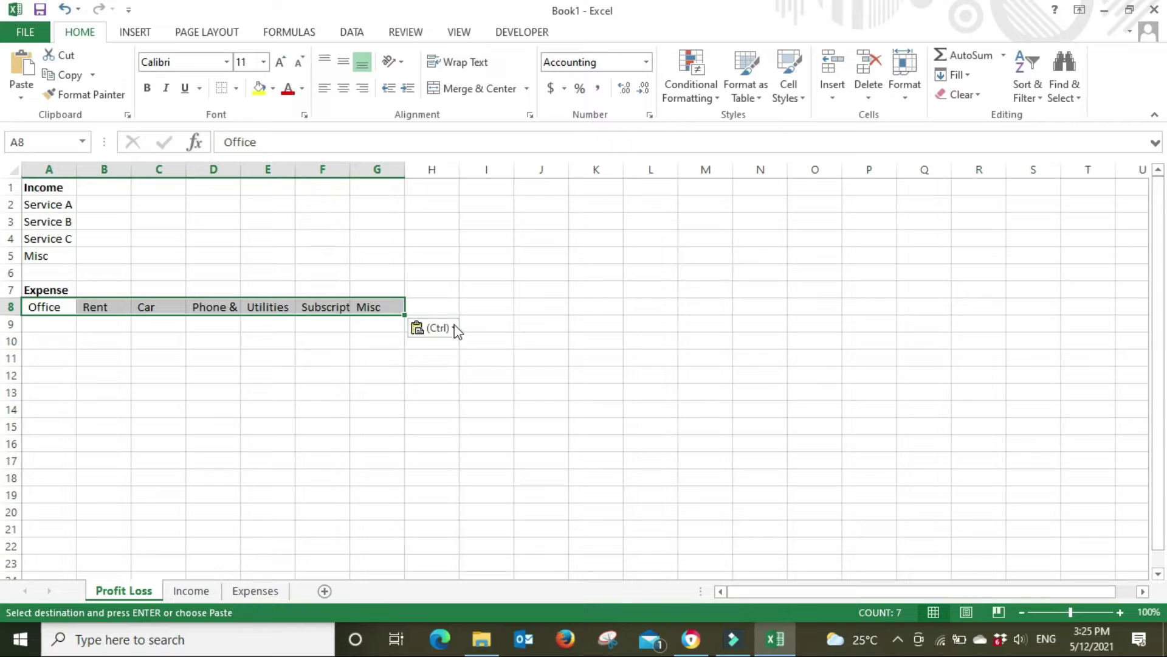
click(557, 339)
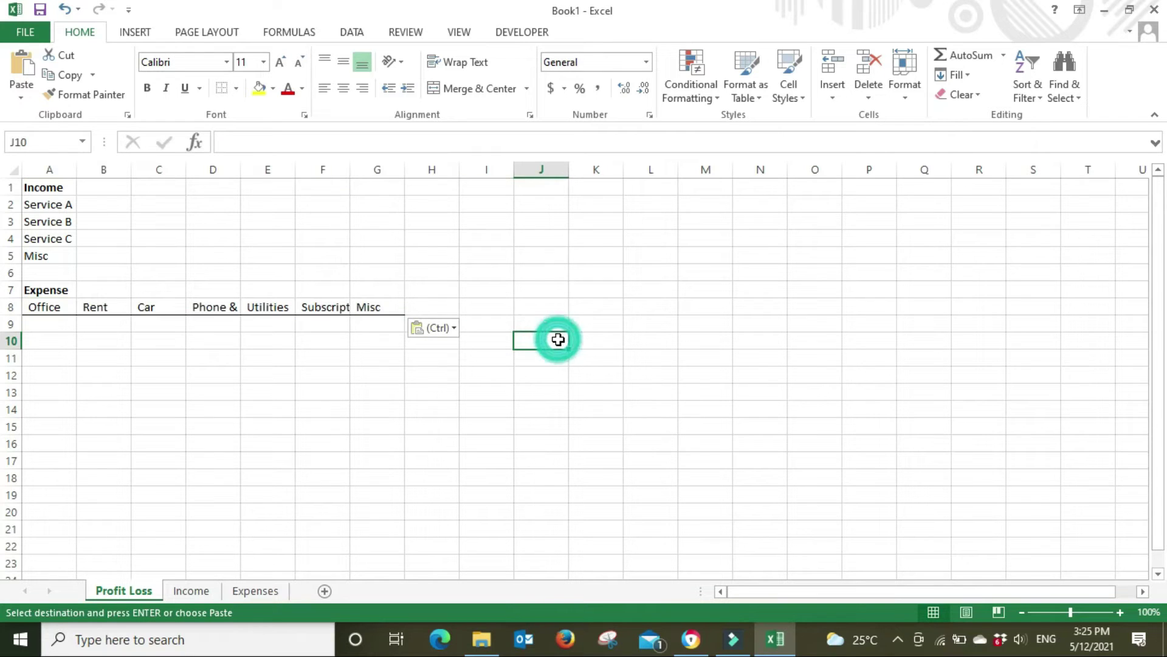
click(455, 334)
click(424, 445)
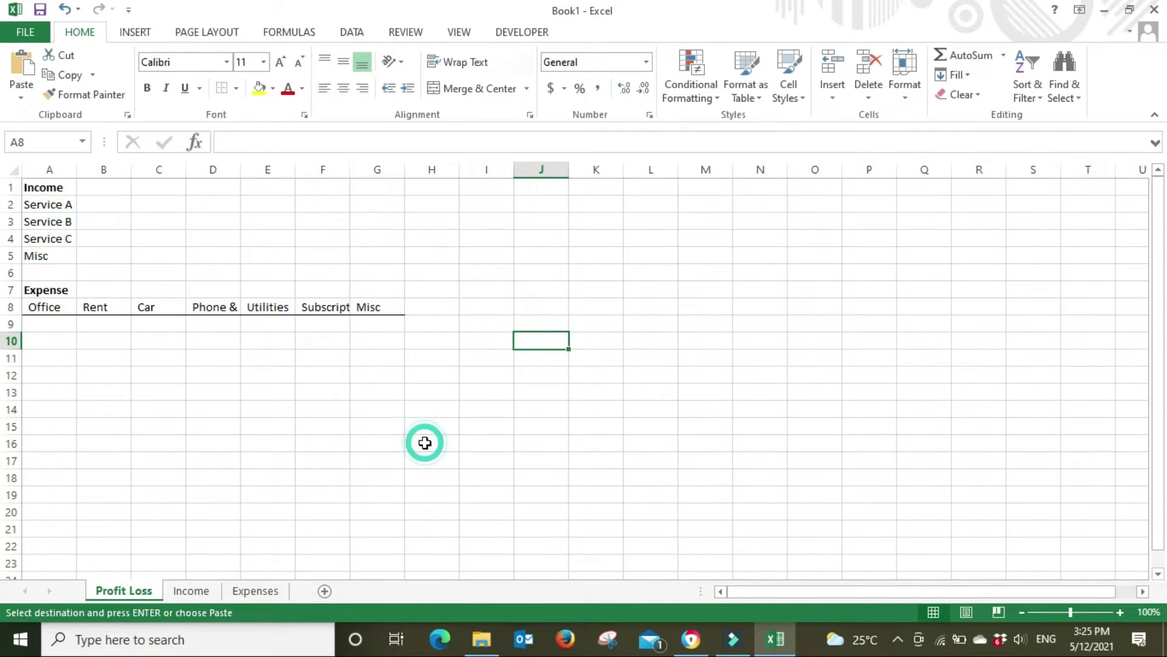
Step: Move the Rent and Car headers from row 8 into A9 and A10
click(213, 440)
click(99, 305)
key(ctrl+c)
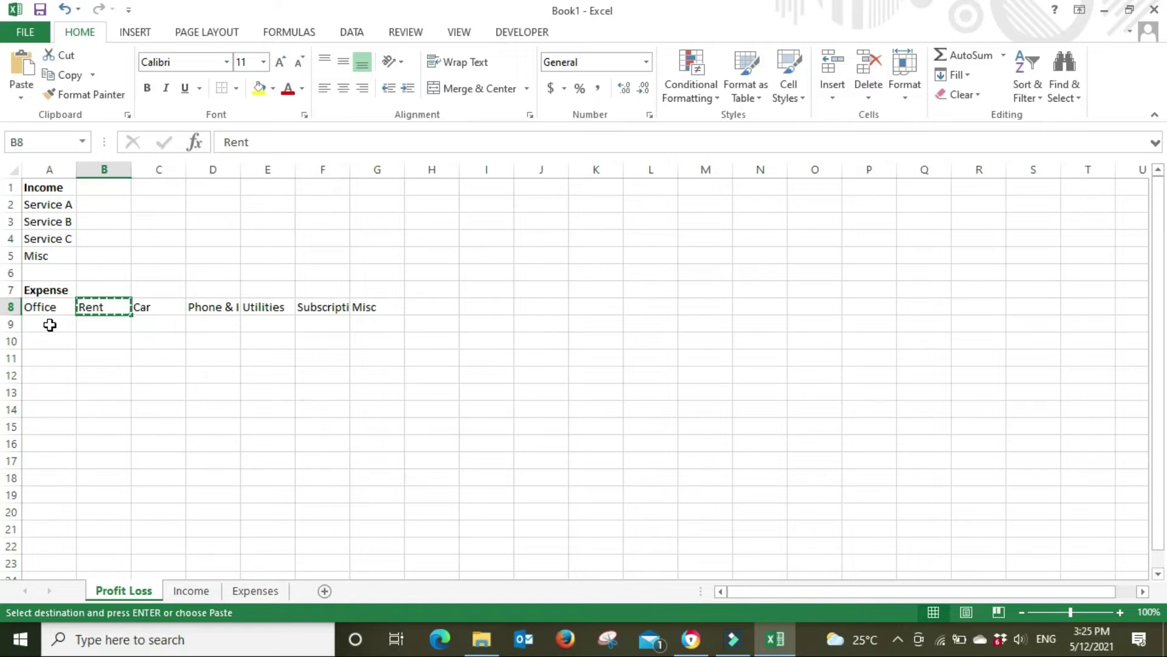
click(49, 324)
key(ctrl+v)
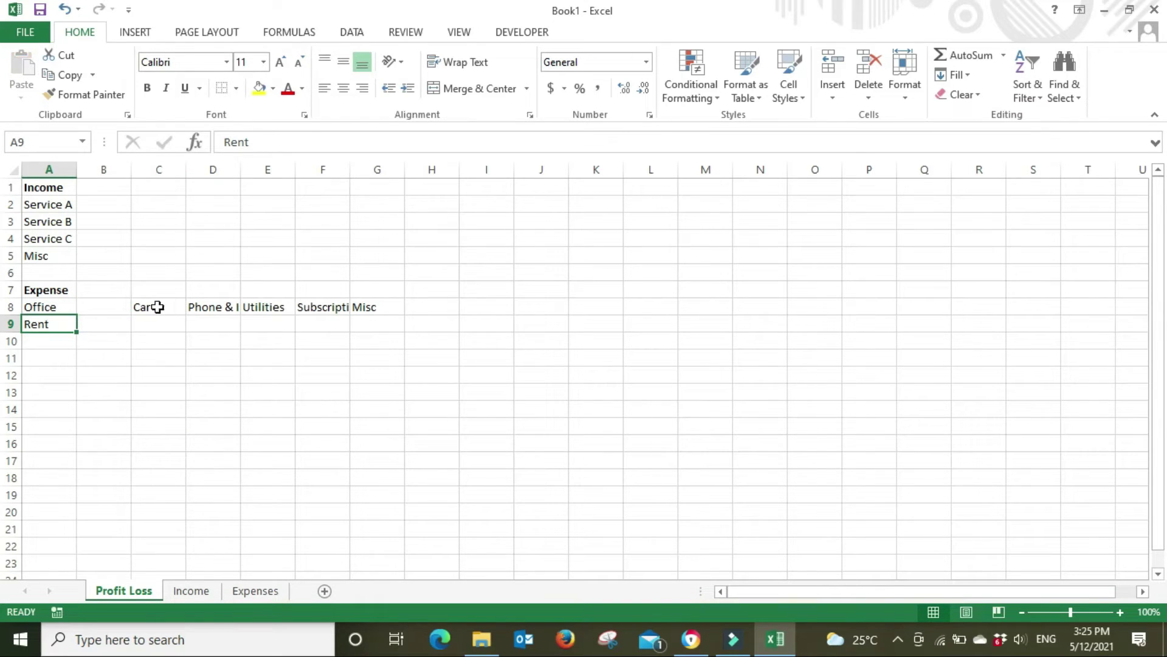
click(157, 307)
key(ctrl+x)
click(57, 338)
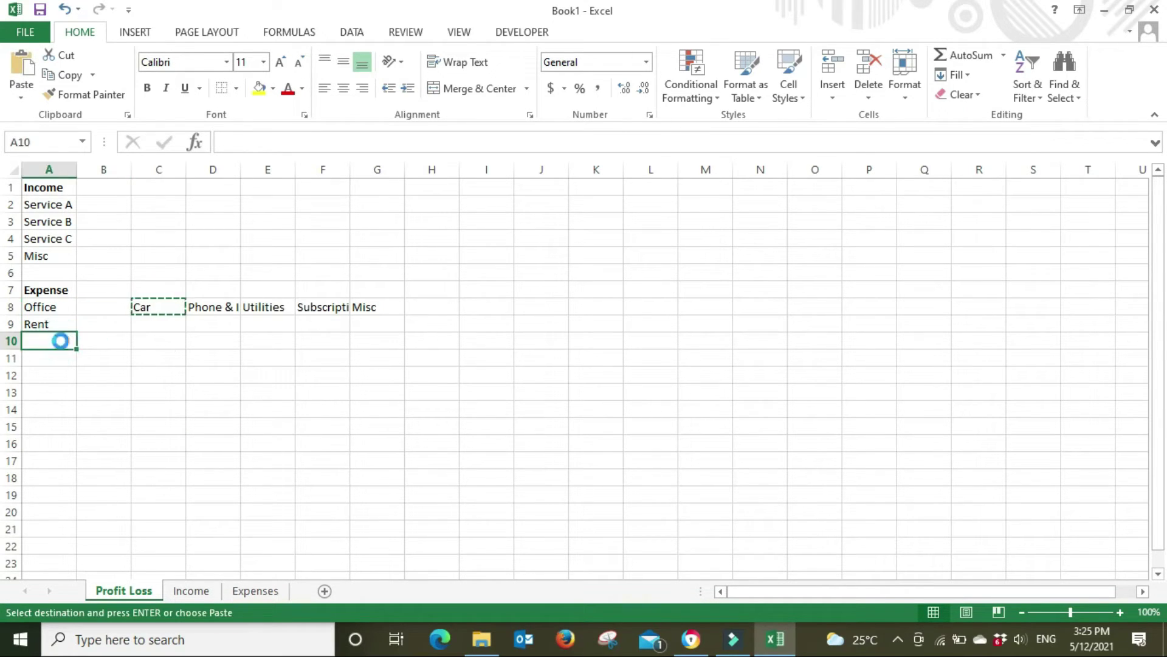
key(ctrl+v)
Step: Move Phone & Internet and Utilities from row 8 into A11 and A12
click(212, 307)
key(ctrl+x)
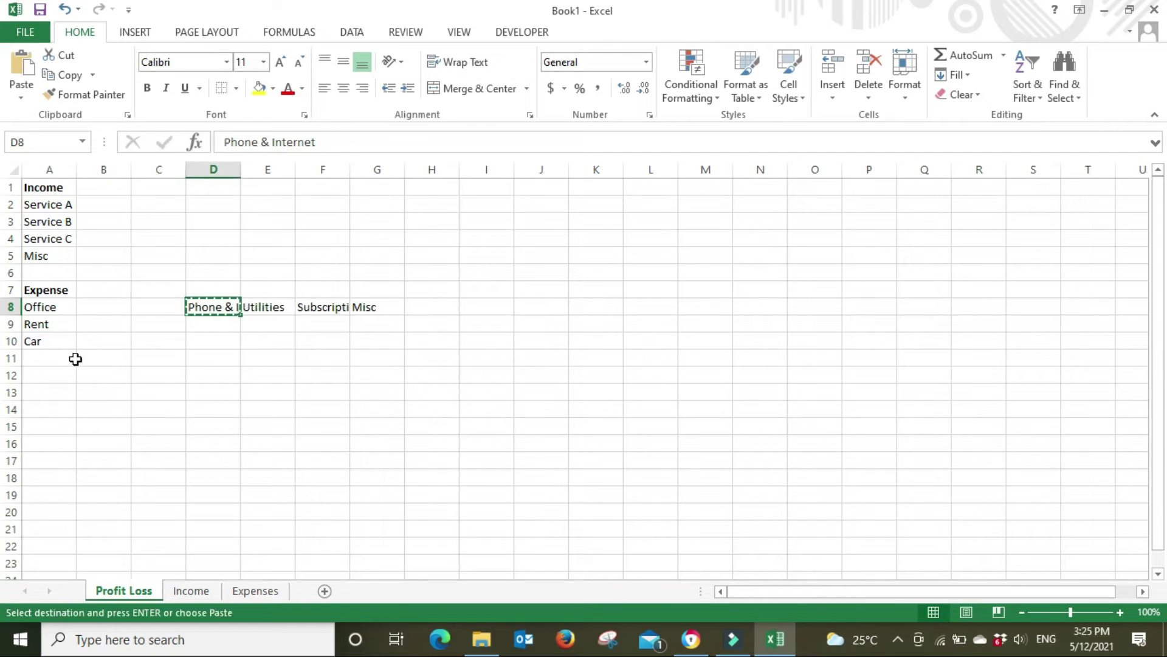
click(66, 358)
key(ctrl+v)
click(274, 307)
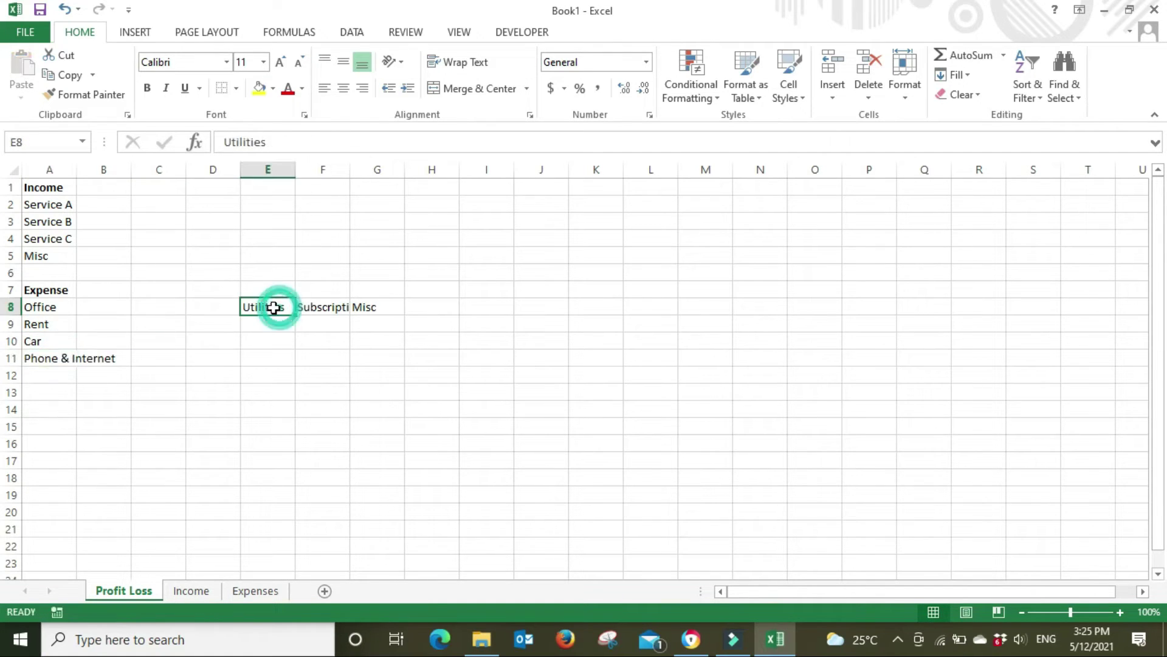
key(ctrl+x)
click(60, 375)
key(ctrl+v)
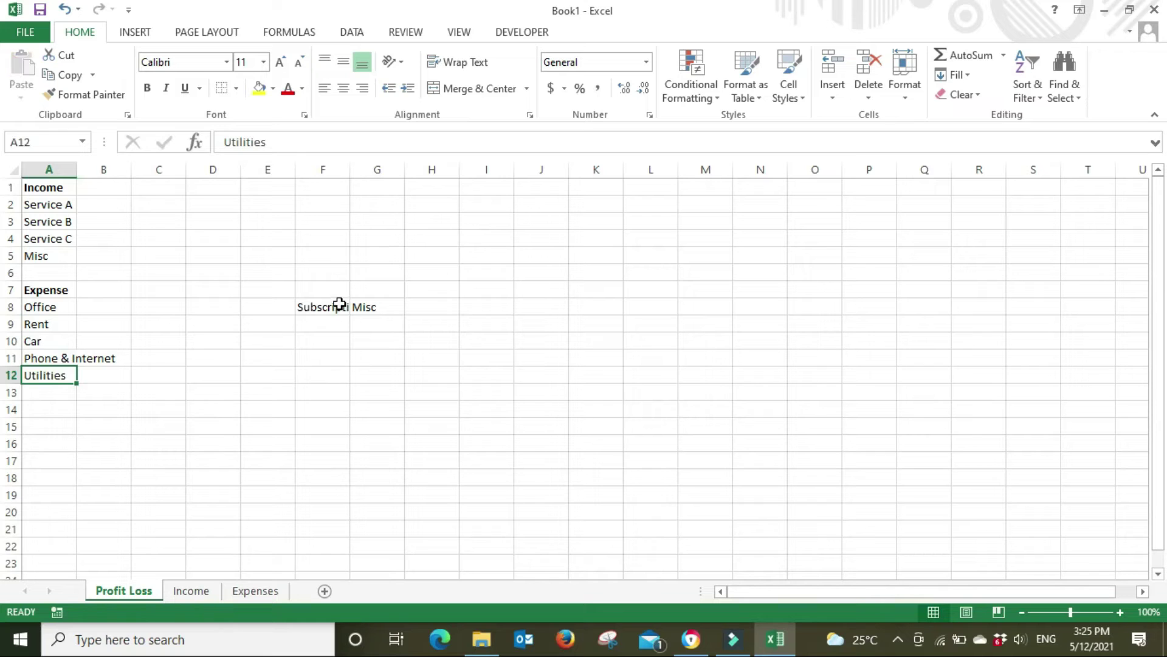
Step: Move Subscriptions and Misc from F8 and G8 into A13 and A14
click(334, 307)
key(ctrl+x)
click(61, 392)
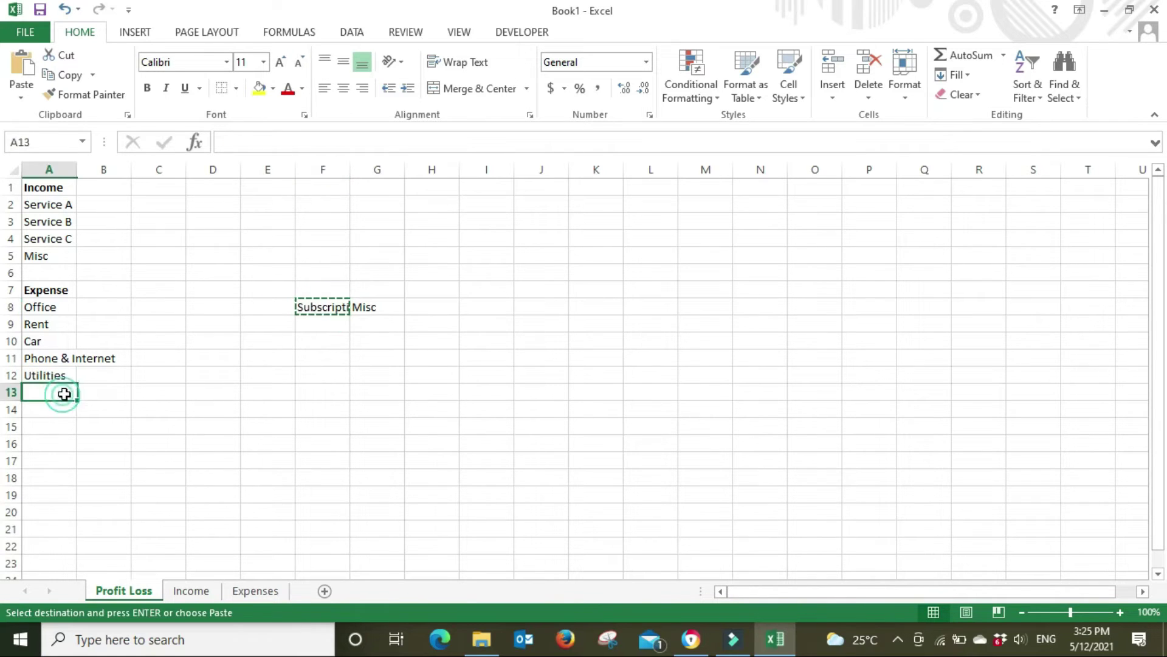
key(ctrl+v)
click(365, 309)
key(ctrl+x)
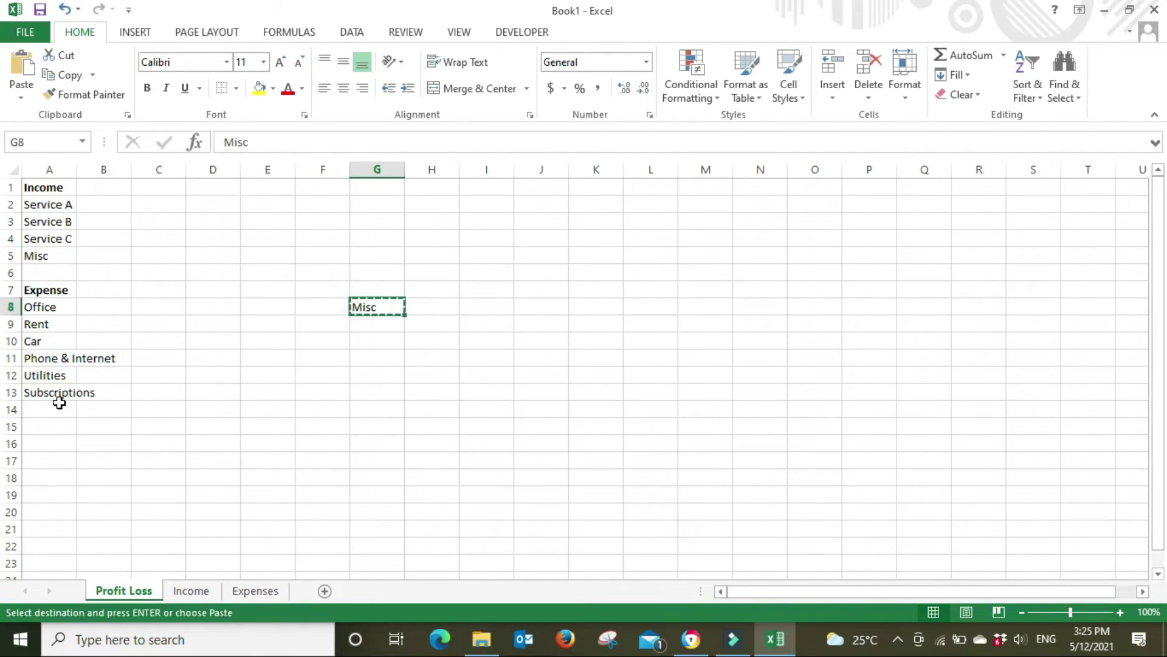
click(53, 409)
key(ctrl+v)
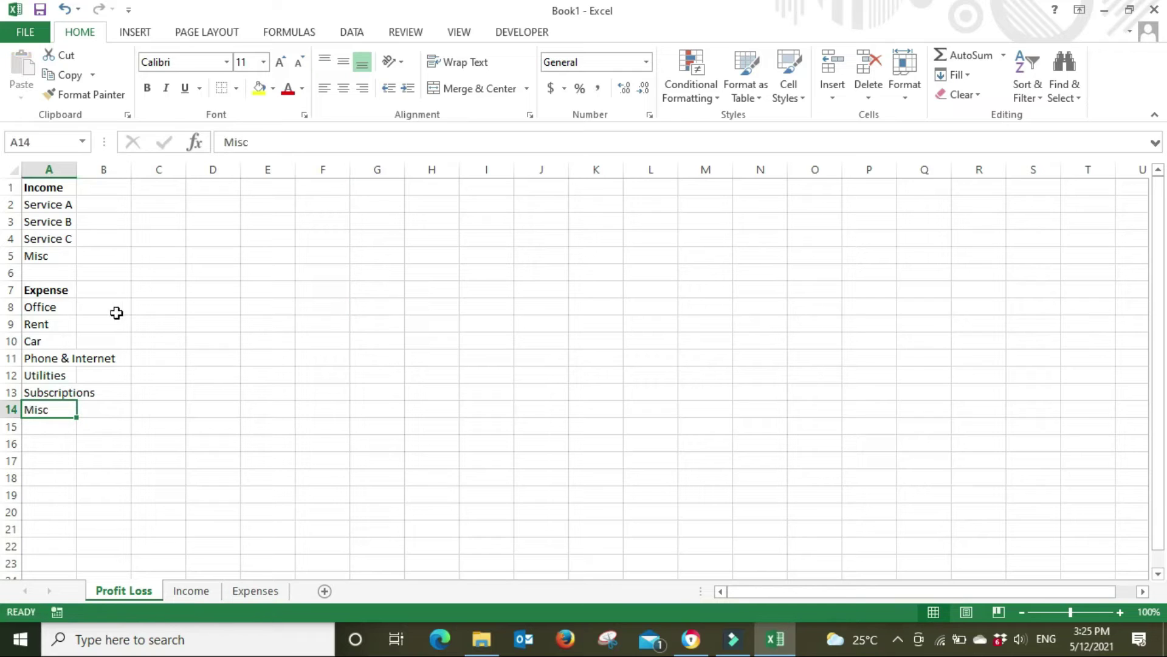
Step: Link A8 to Expenses!C1, then undo it so A8 keeps plain Office text
click(60, 303)
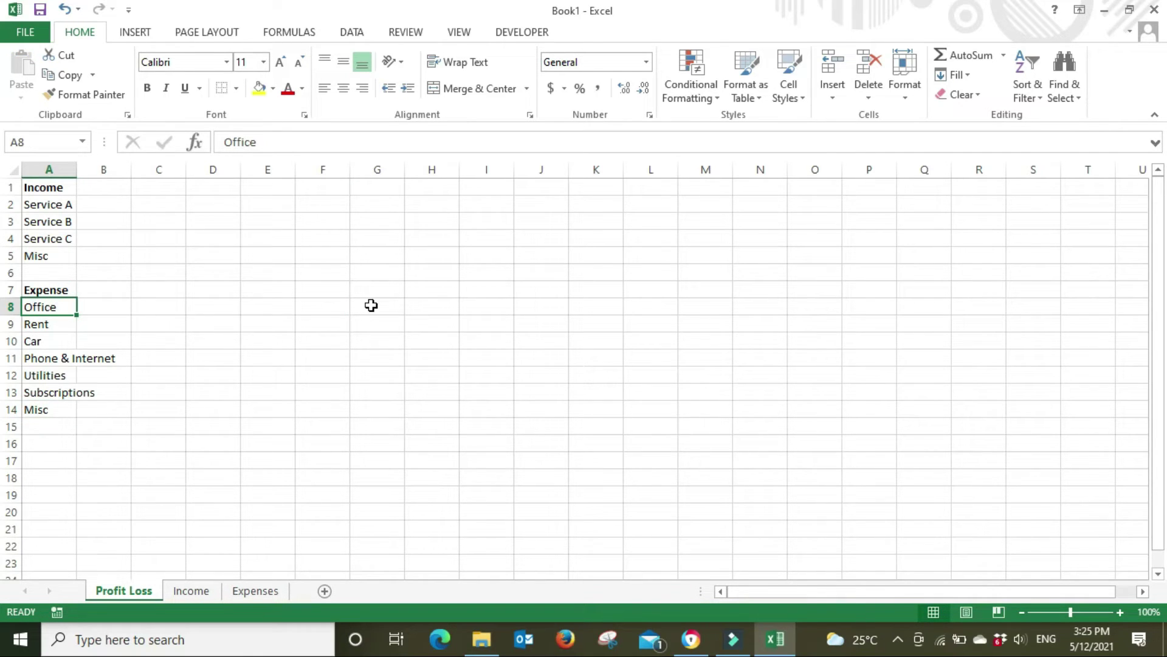
text(+)
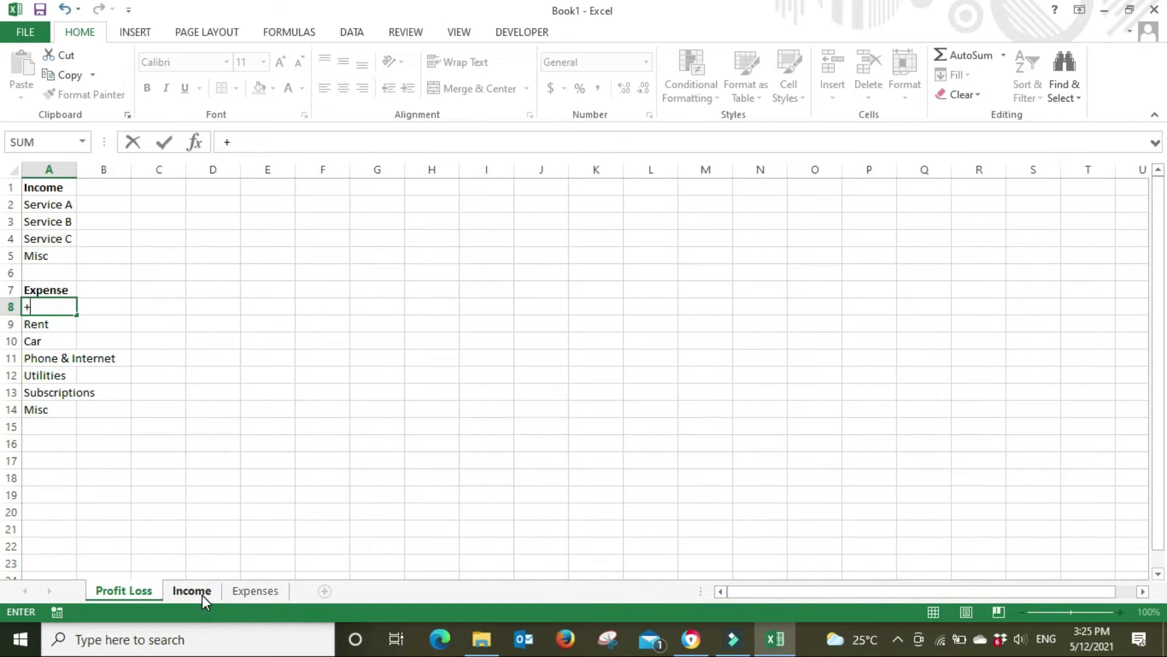
click(253, 592)
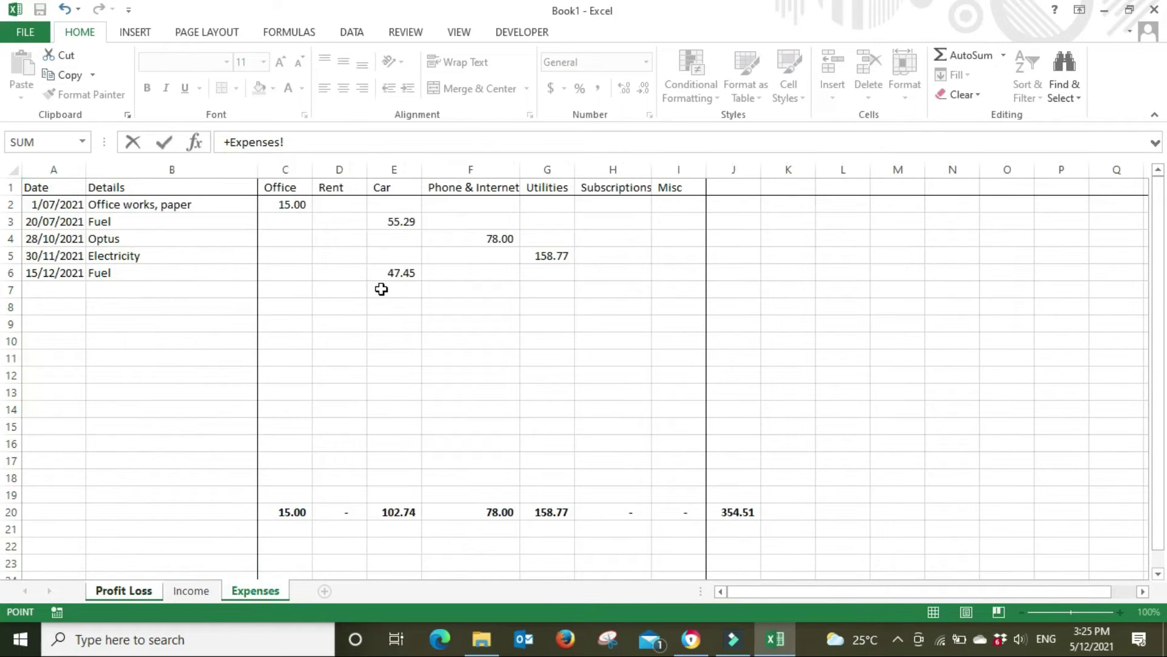
click(289, 187)
key(Return)
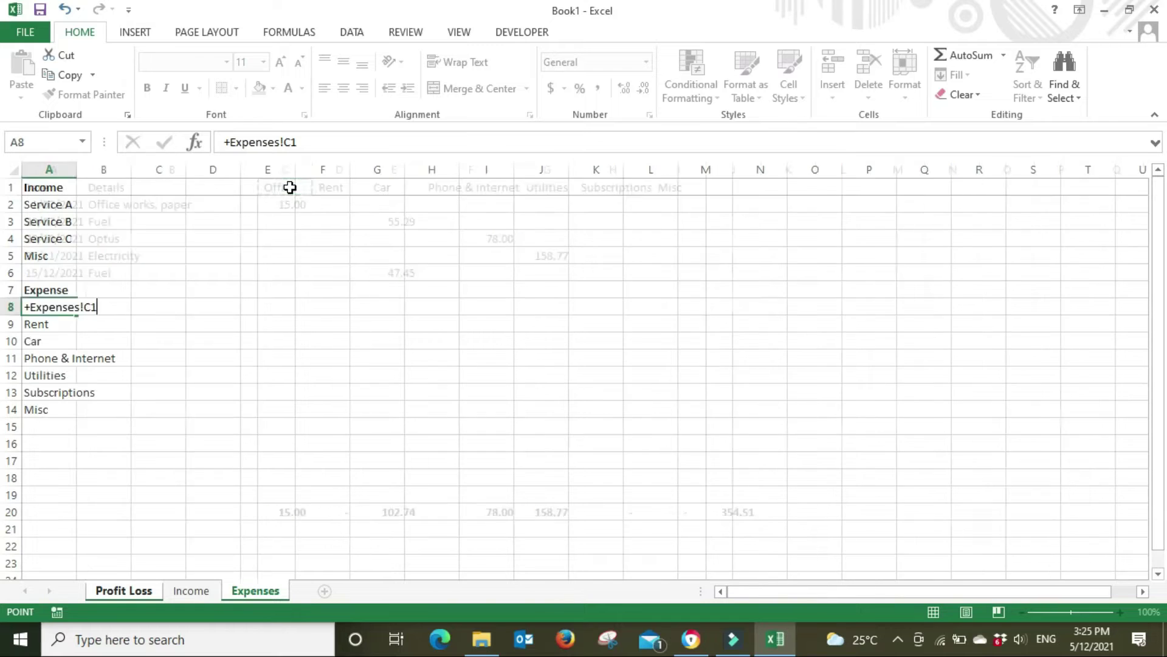
click(138, 498)
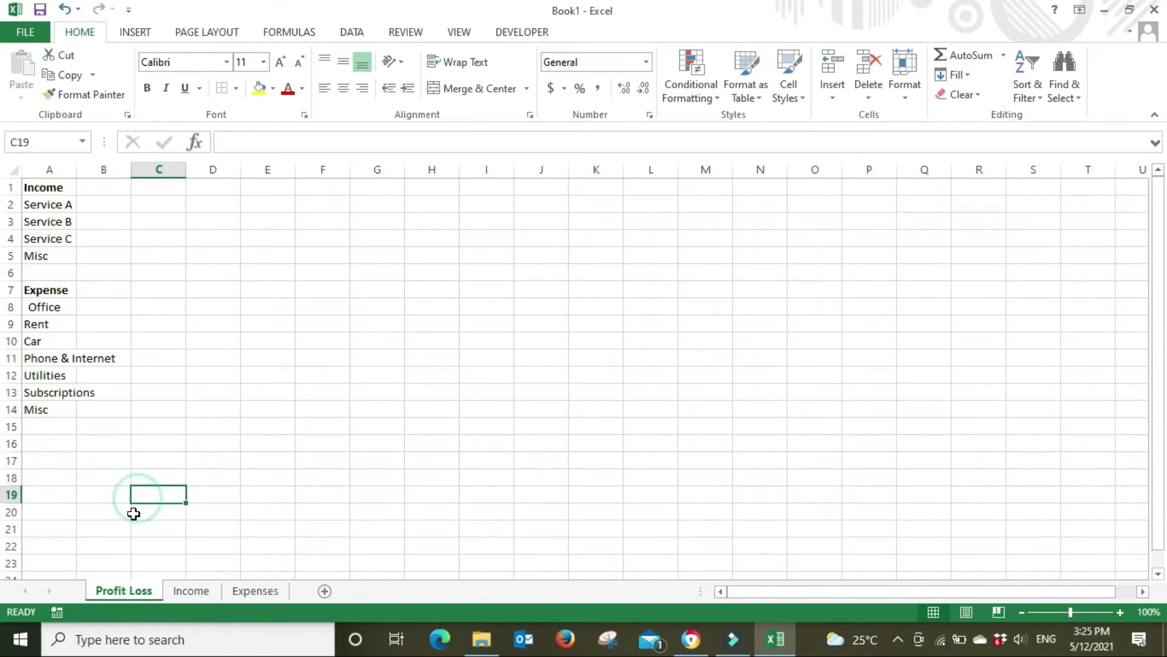
key(ctrl+z)
Step: Autofit column A so the Phone & Internet label shows in full
click(175, 464)
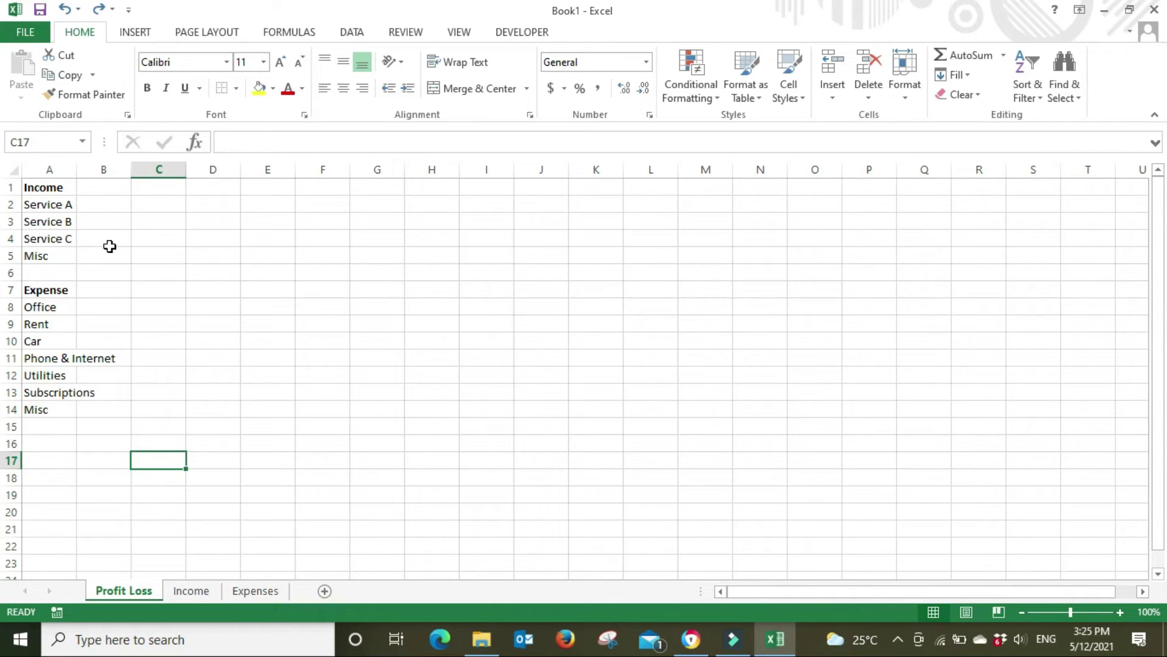
double_click(78, 167)
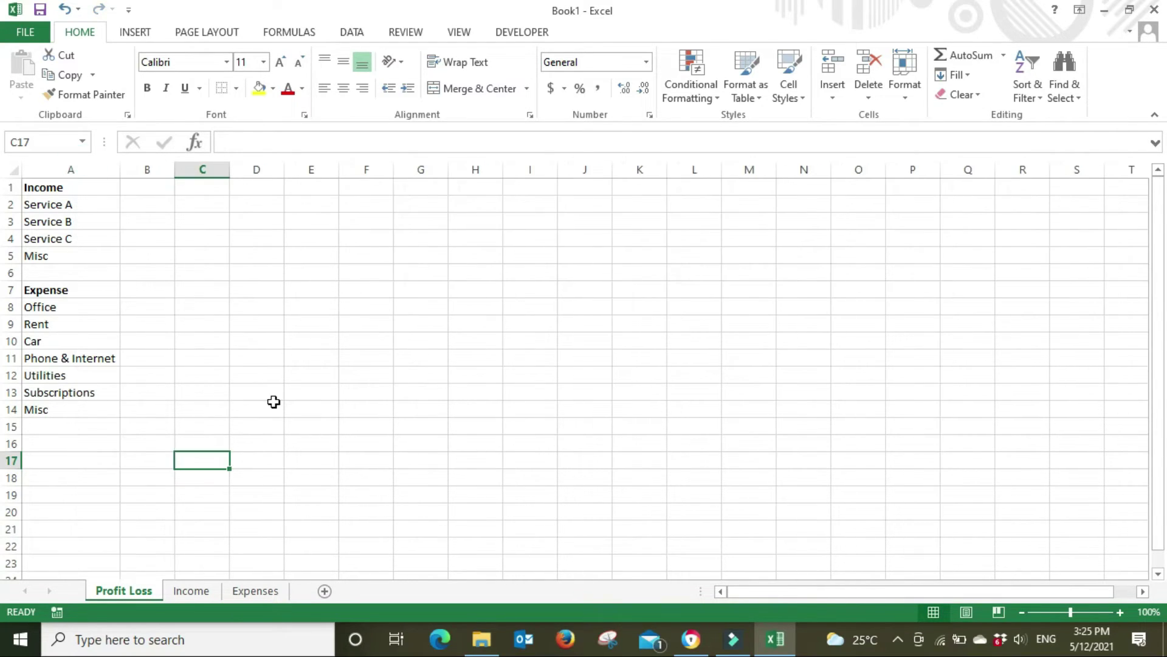
click(154, 209)
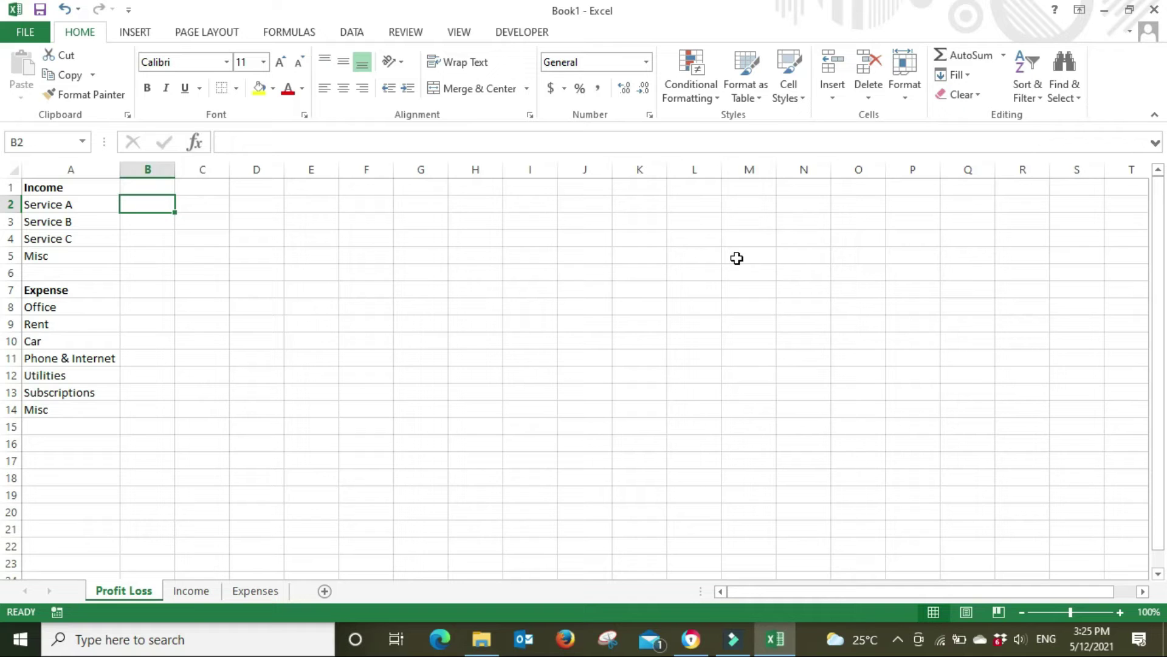
Step: Link B2 and B3 to the Service A and Service B totals in Income C18 and D18
text(+)
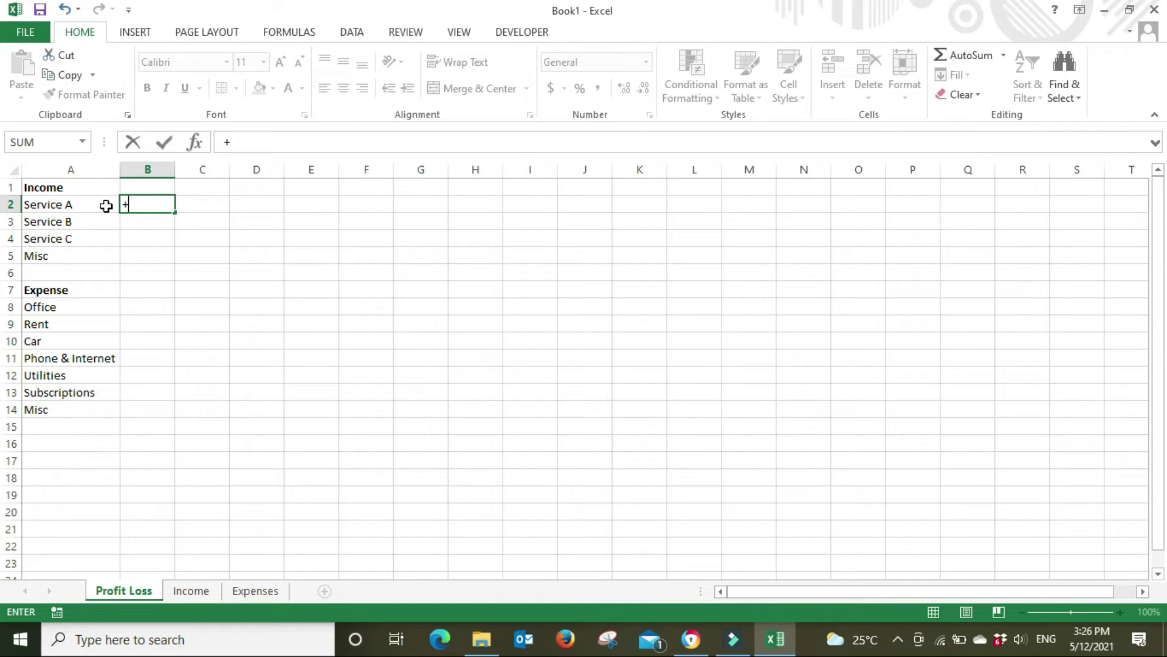
click(191, 590)
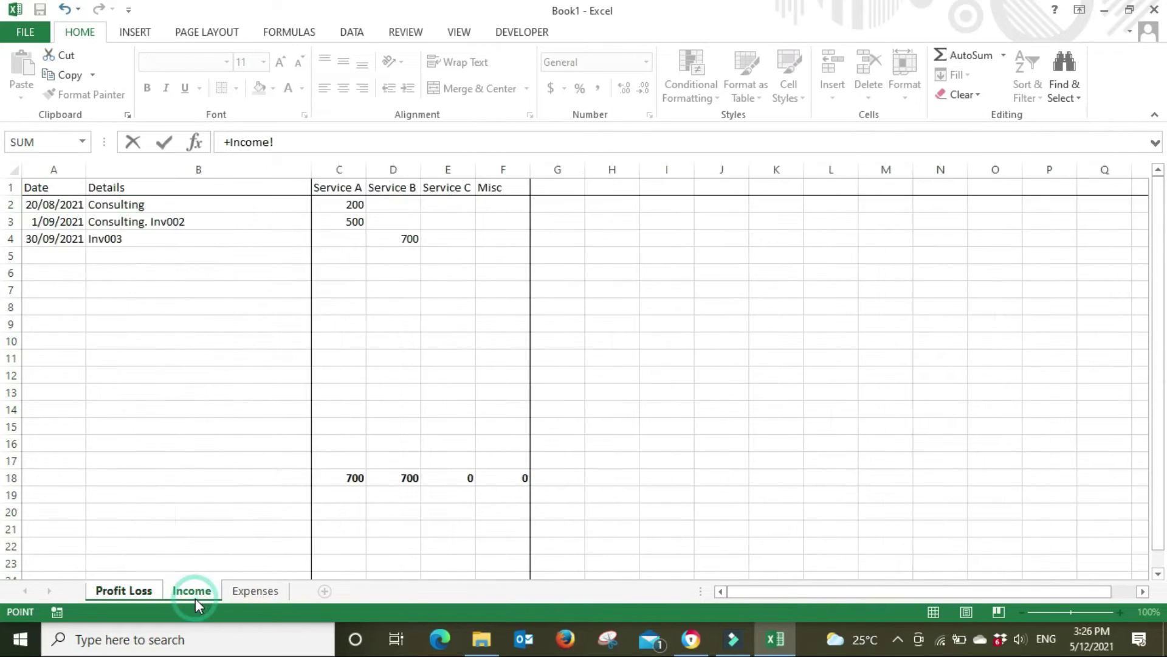
click(337, 481)
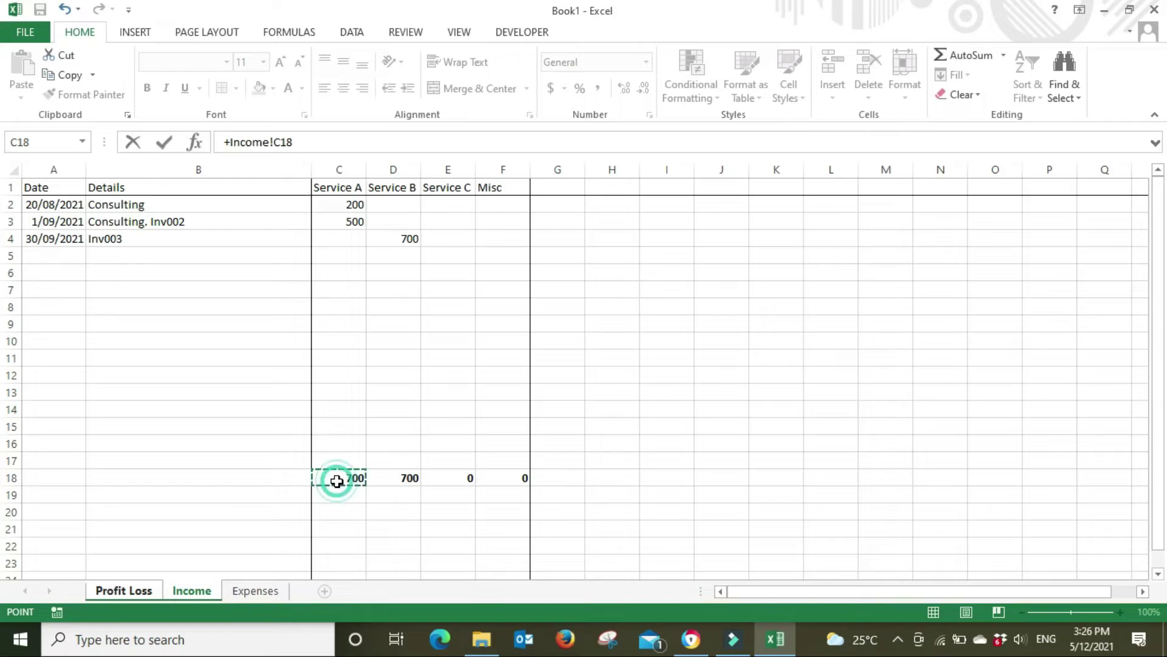
key(Return)
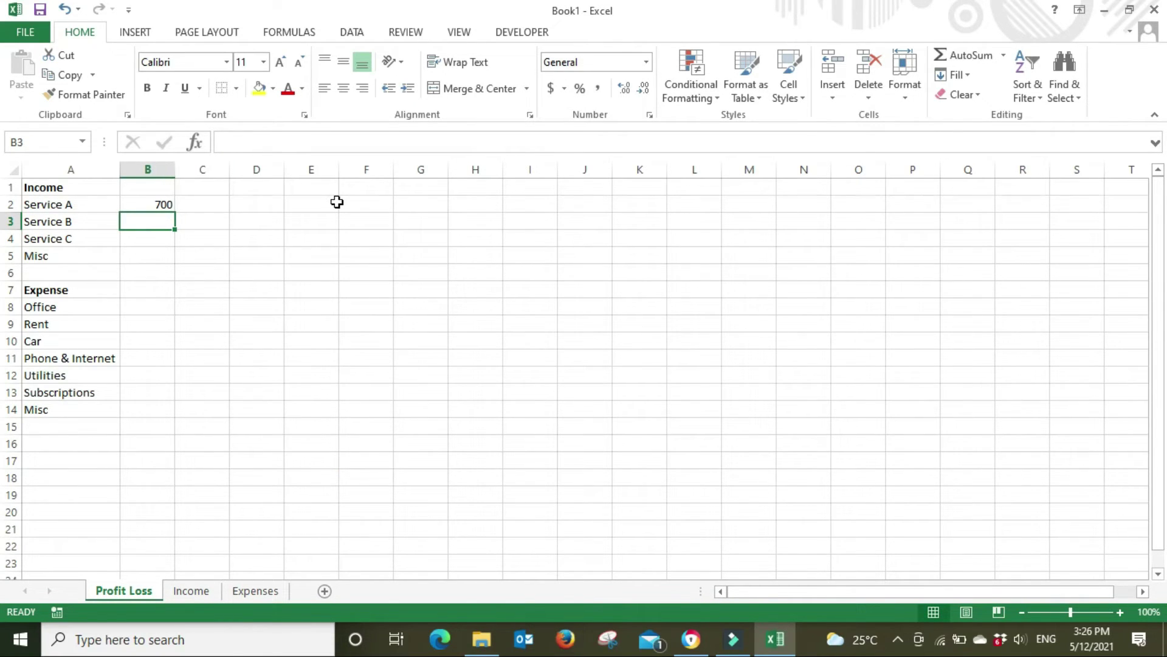
text(+)
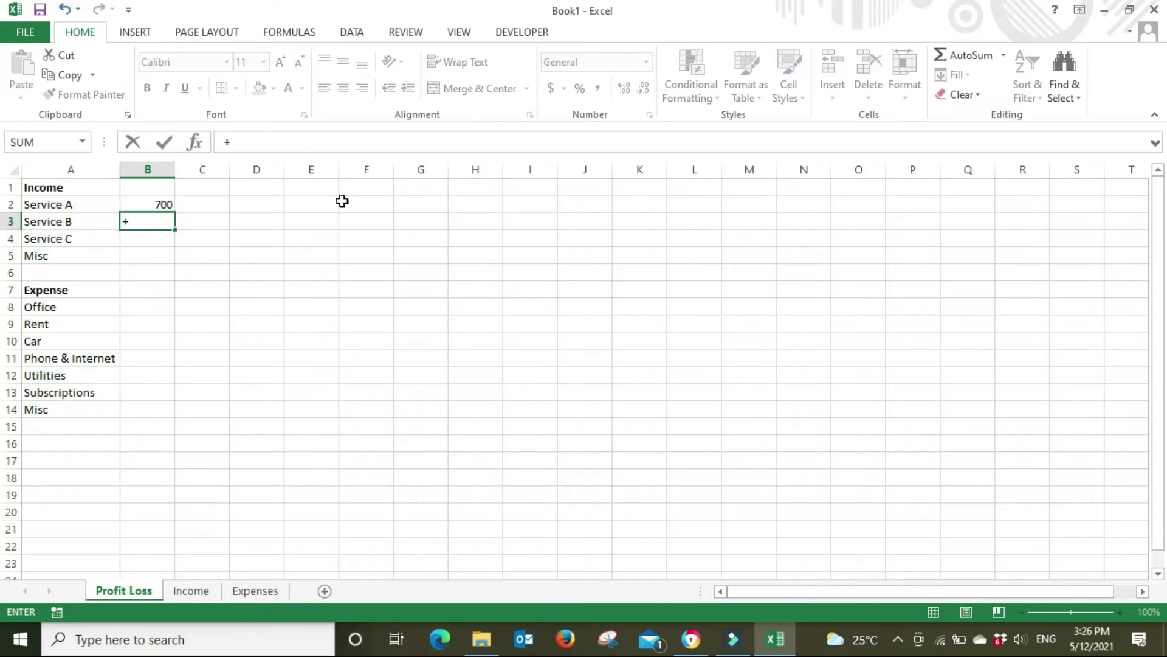
click(191, 591)
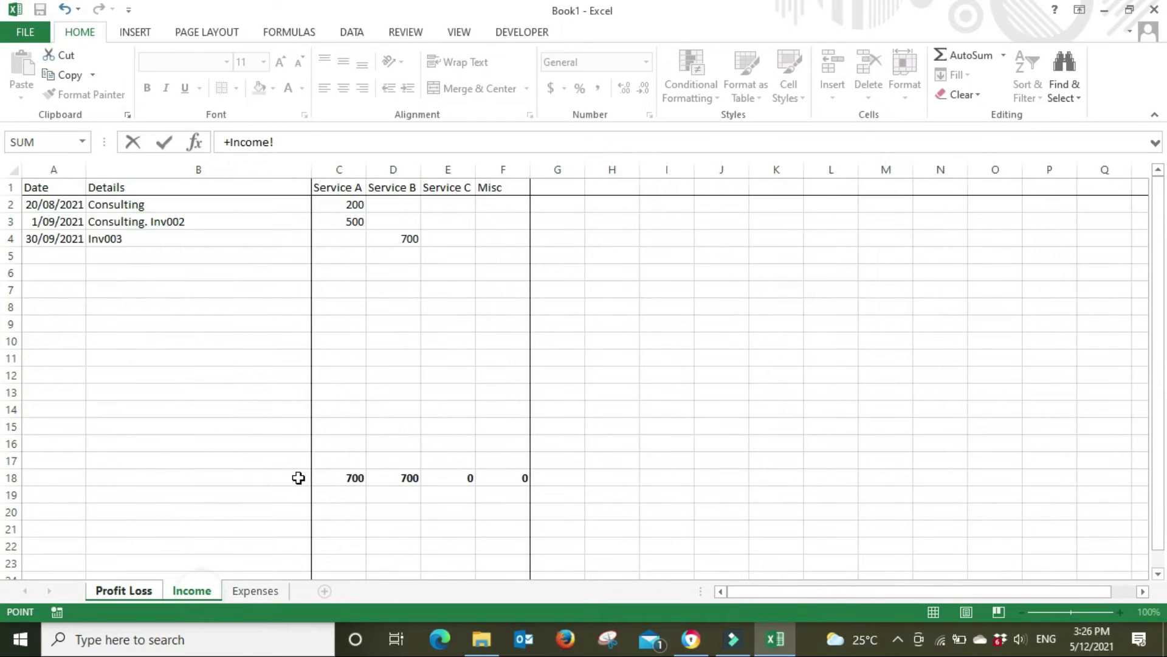
click(395, 476)
key(Return)
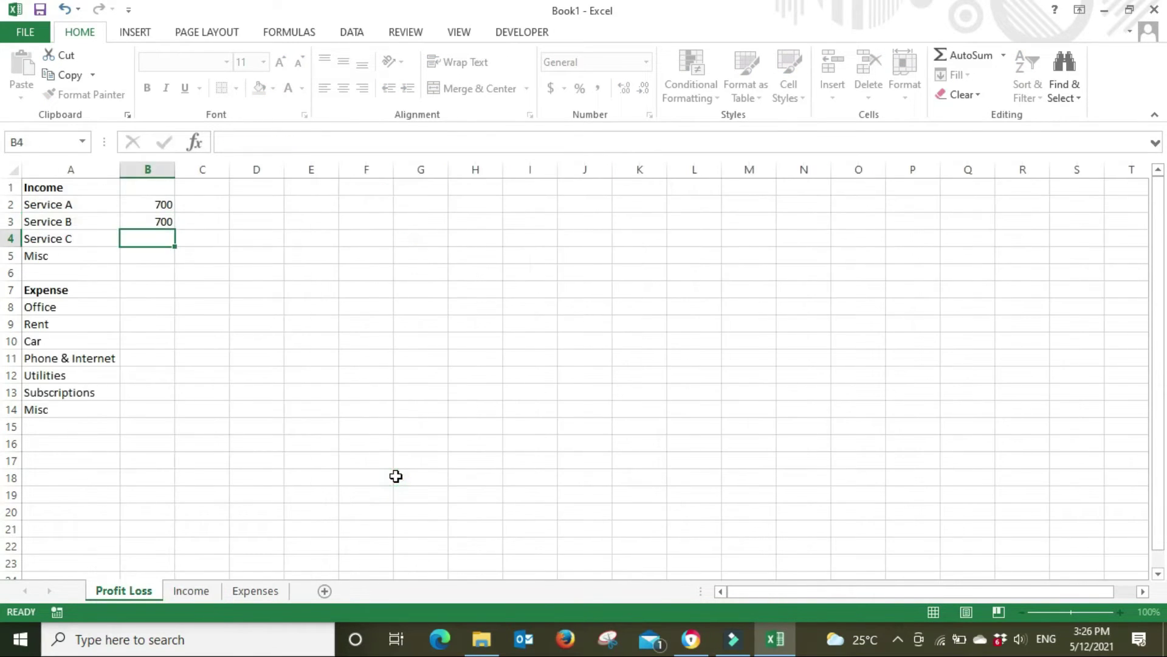
Step: Link B4 and B5 to the Service C and Misc totals in Income E18 and F18
text(+)
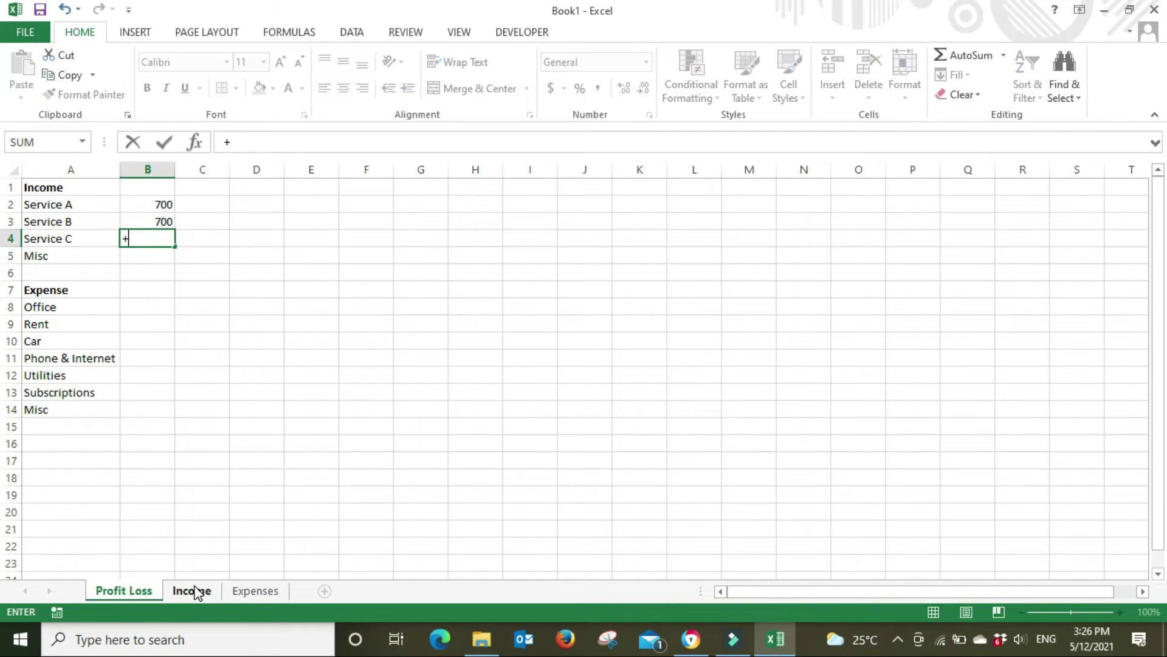
click(191, 591)
click(467, 478)
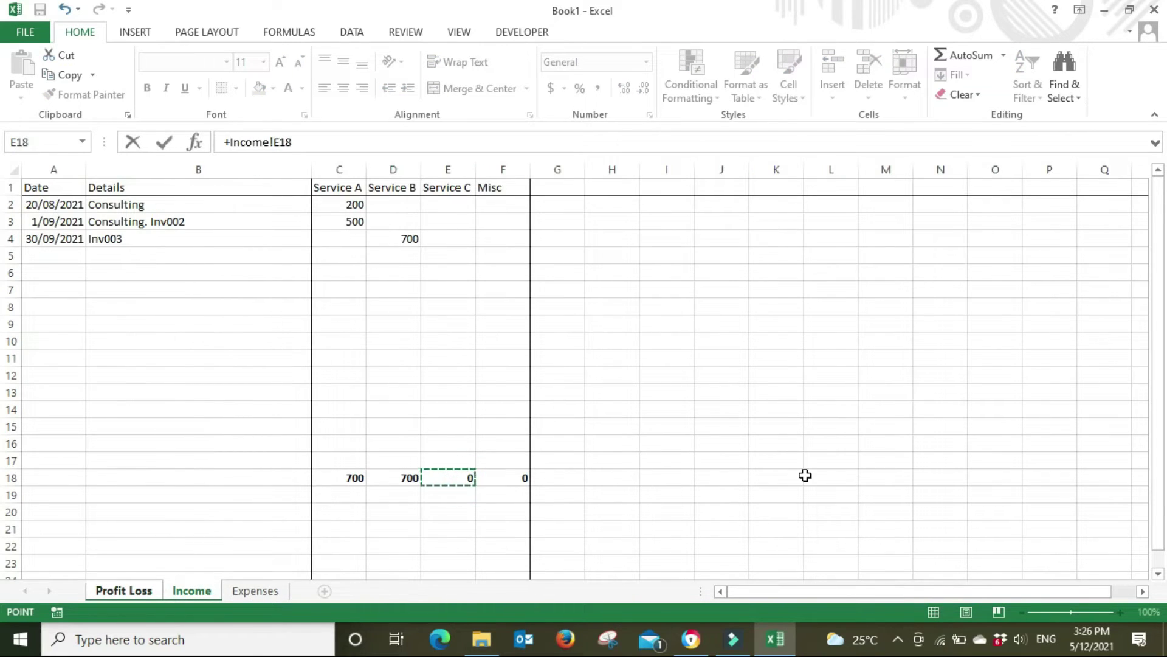
key(Return)
text(+)
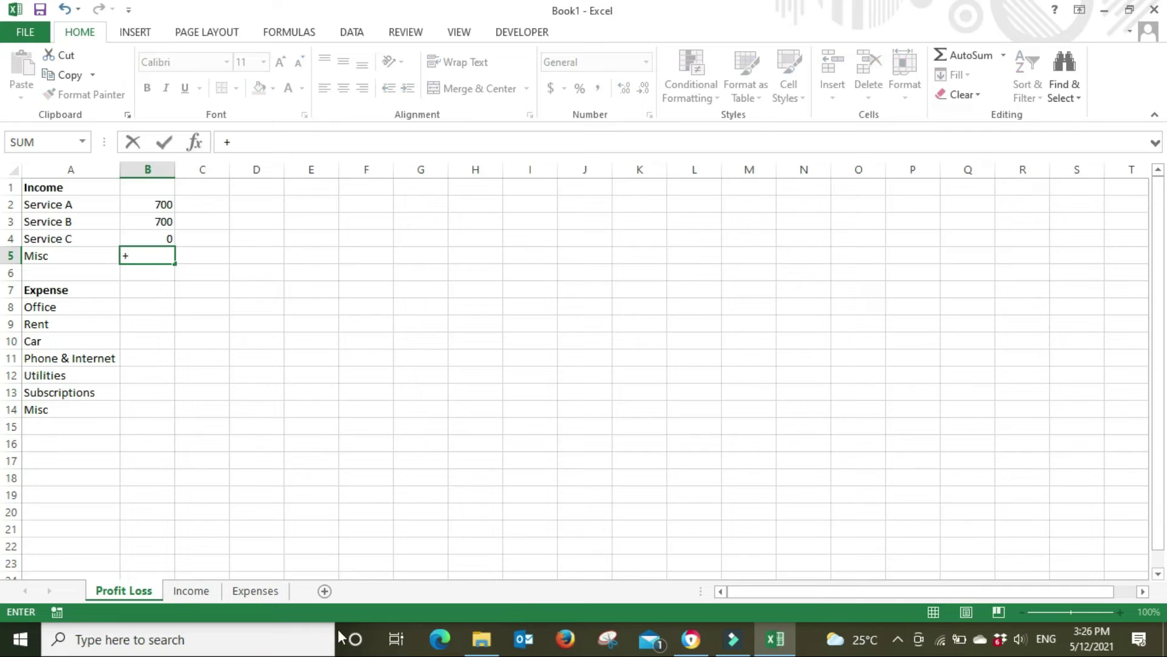
click(191, 591)
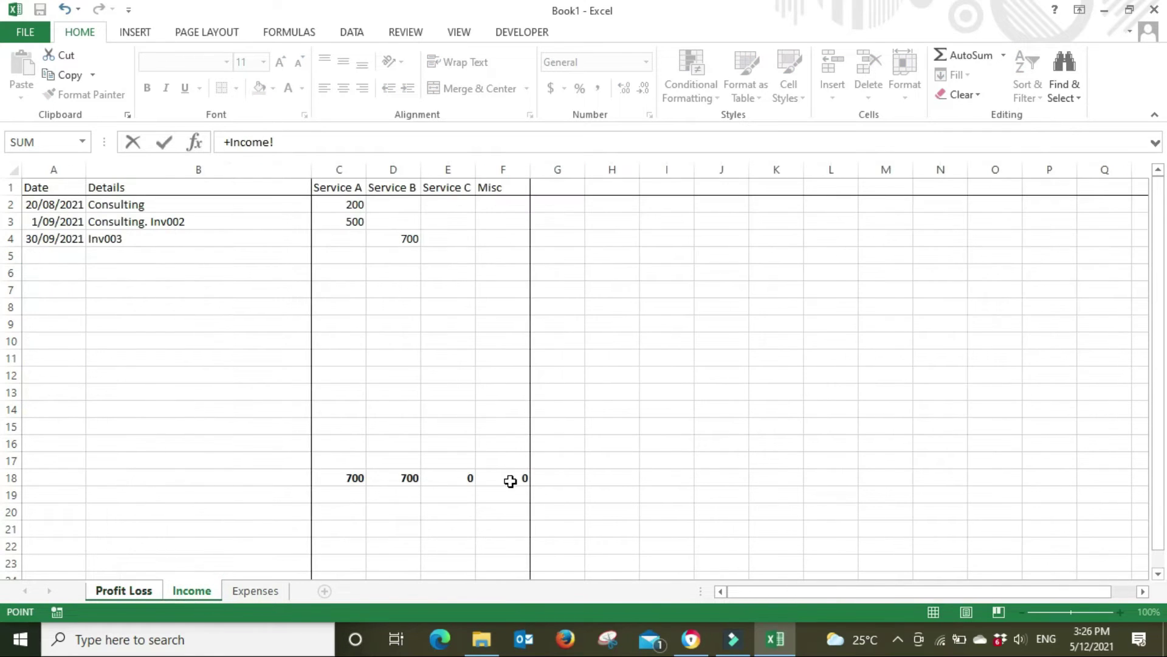
click(510, 481)
key(Return)
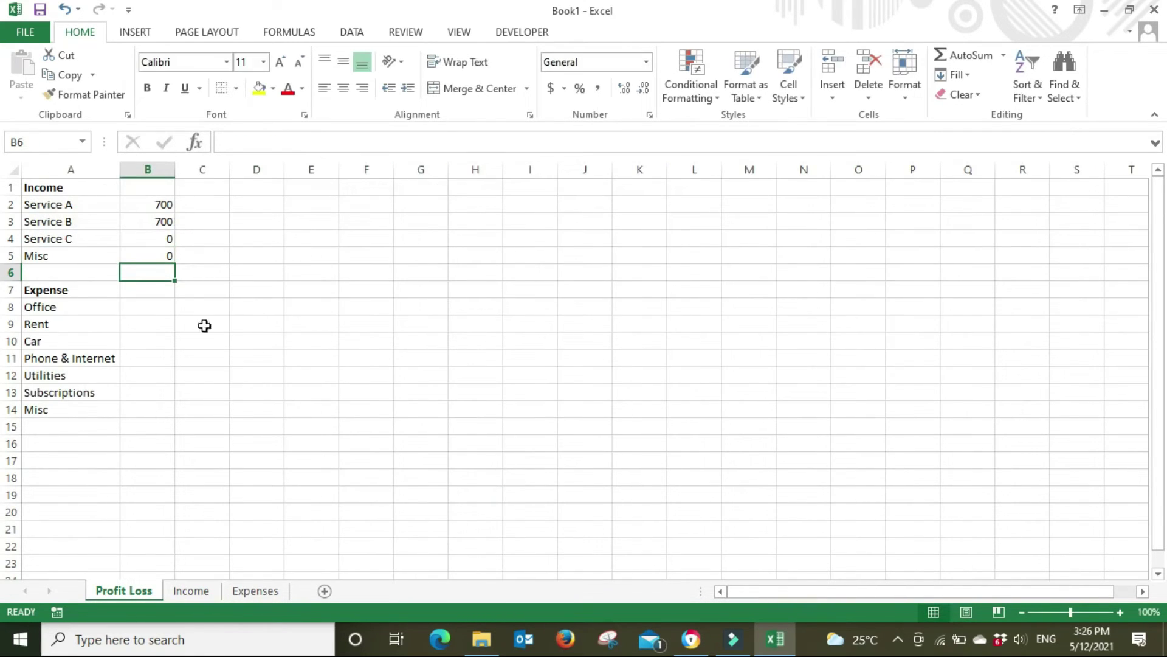
Step: Apply Comma Style to column B with zero decimals, showing 700, 700, -, -
click(161, 170)
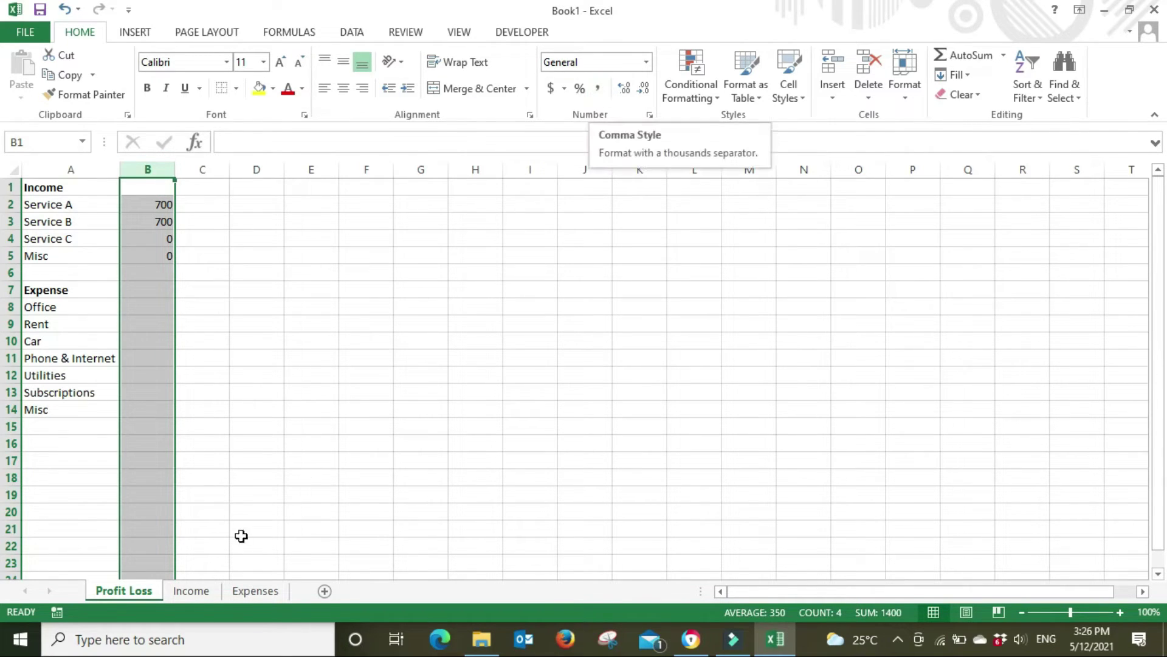
click(256, 590)
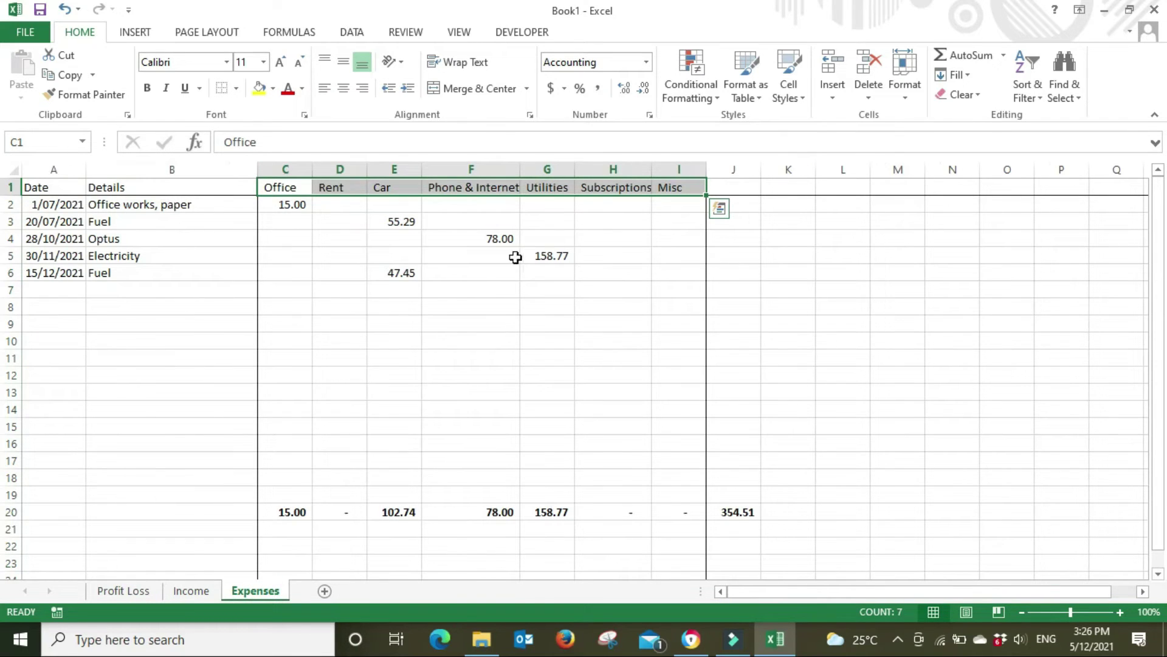
click(123, 590)
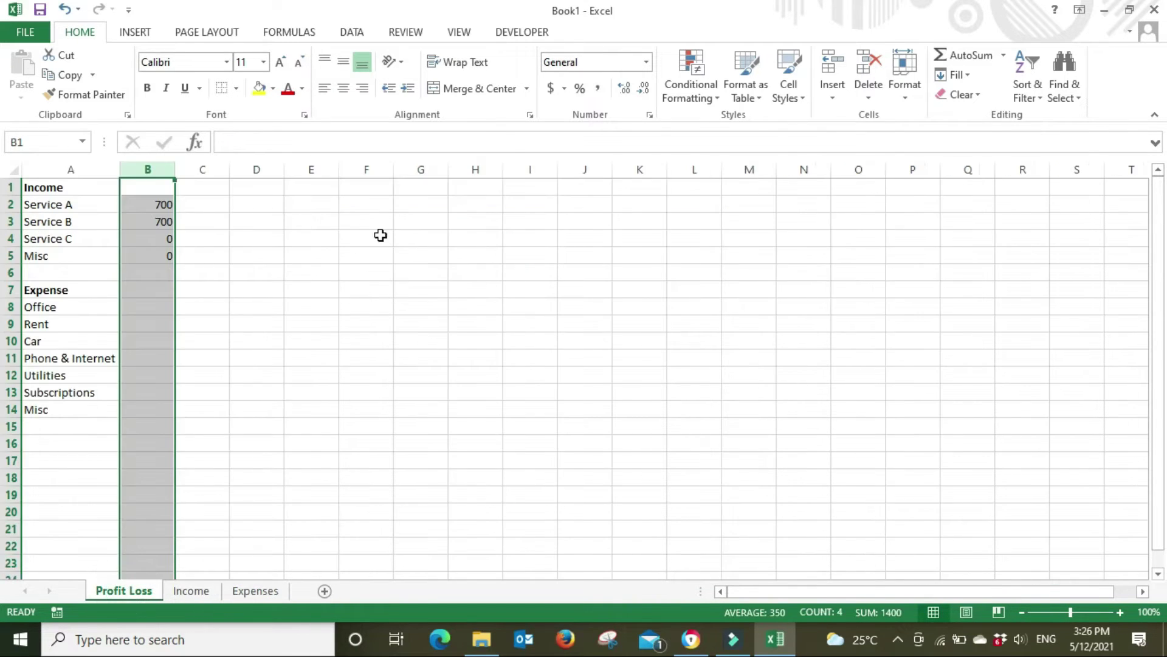
click(597, 90)
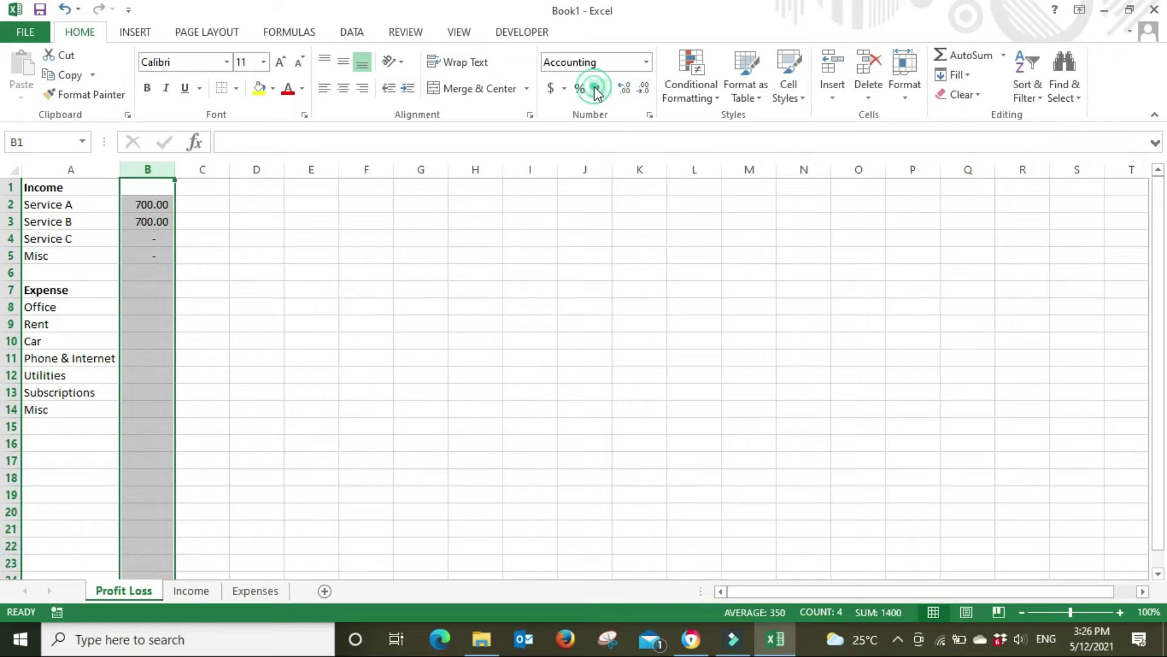
click(646, 96)
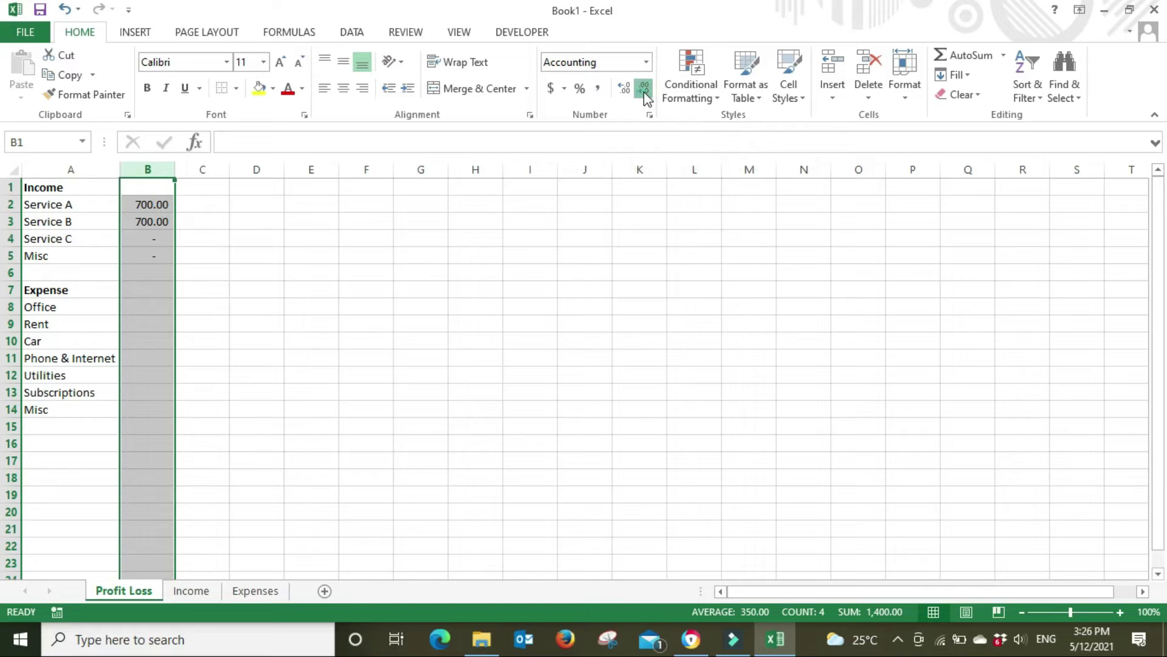
click(645, 96)
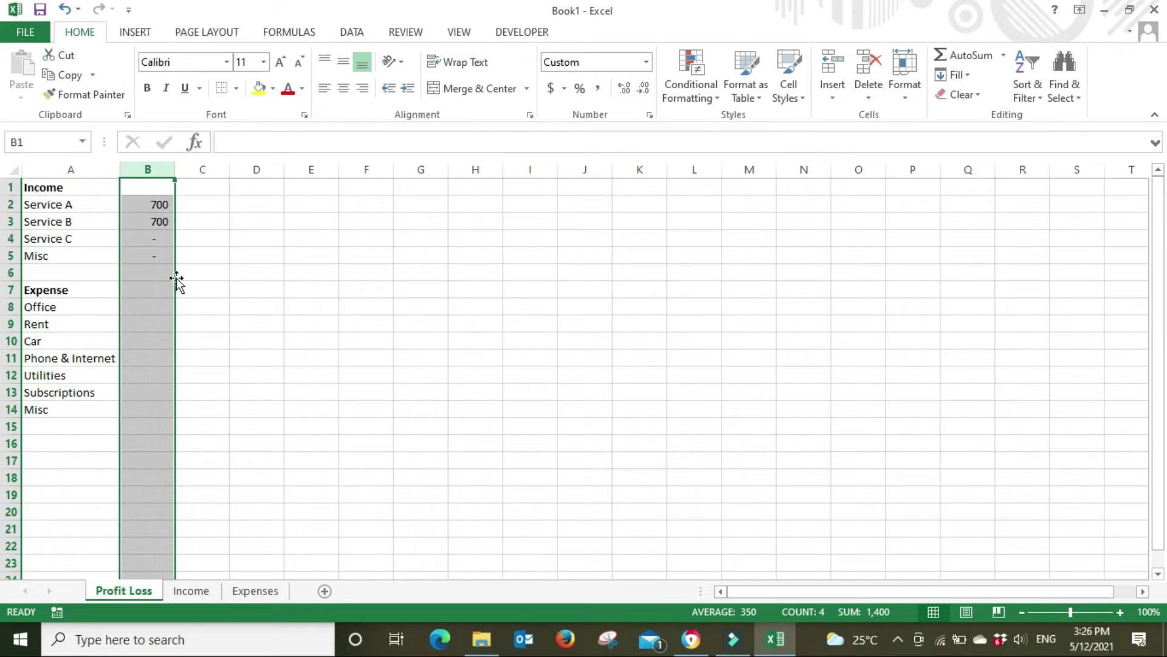
Step: Change Inv003's Service B amount on Income to 1200 and check Profit Loss B3 shows 1,200
click(191, 591)
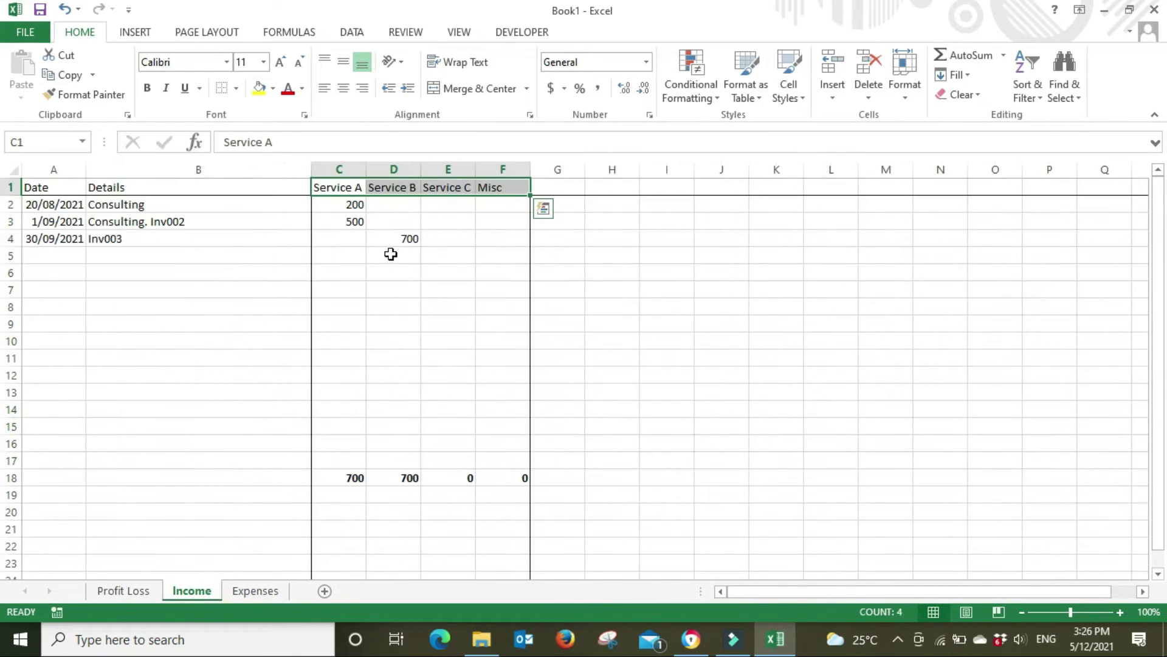
click(408, 239)
click(395, 238)
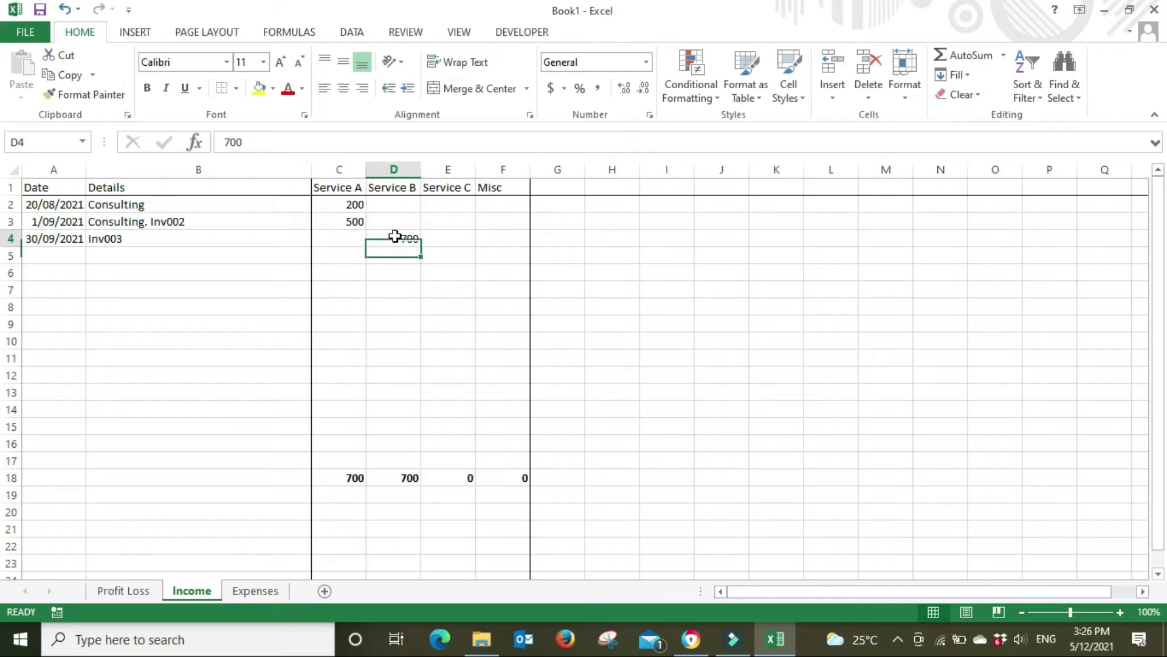
text(12)
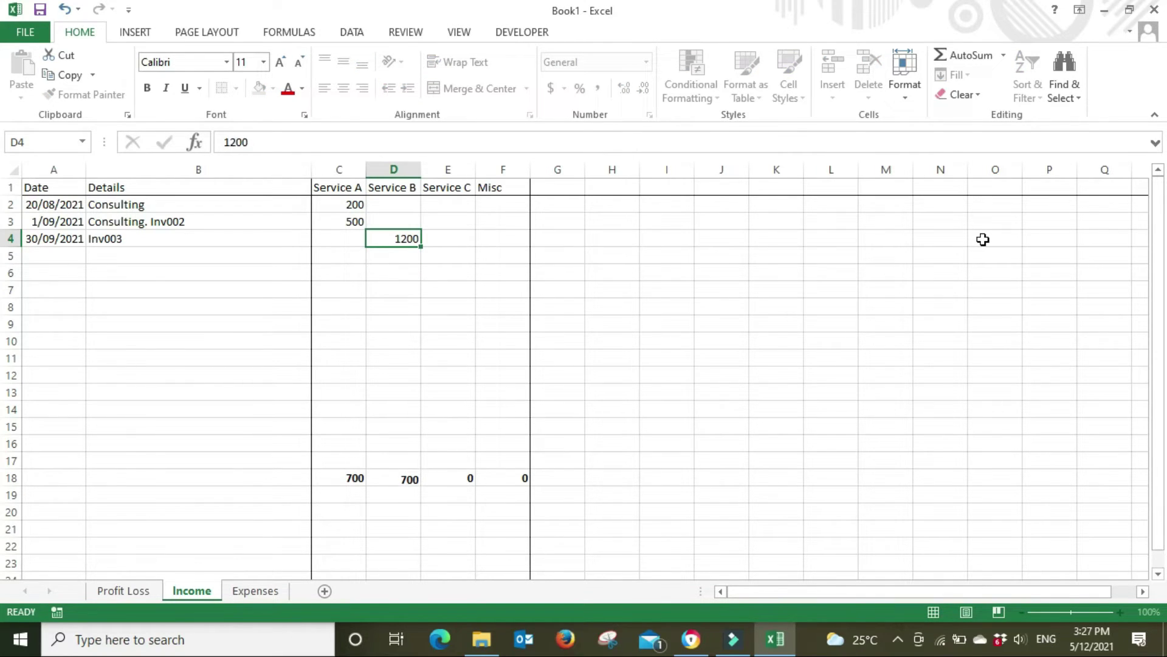
key(Return)
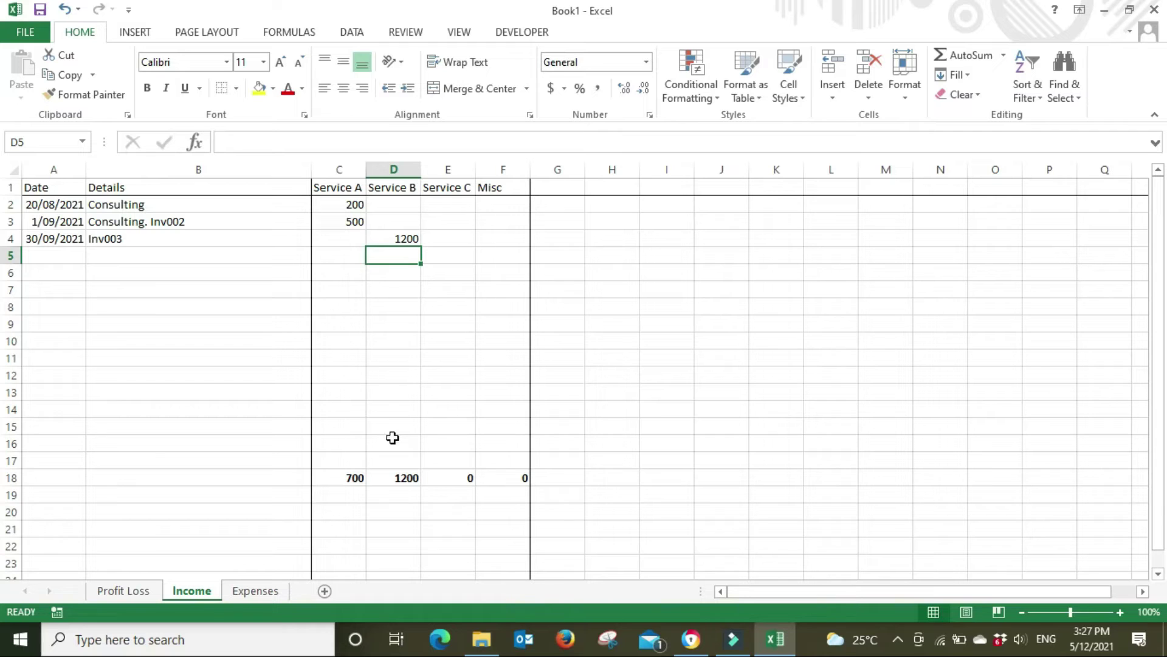
click(142, 592)
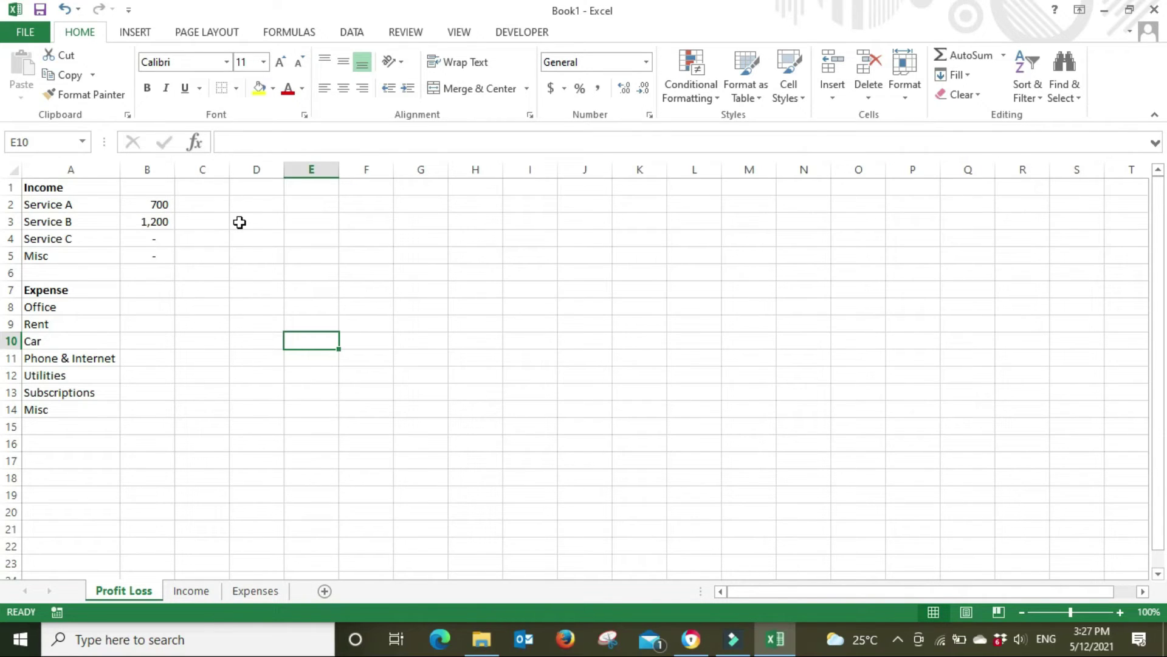
click(159, 222)
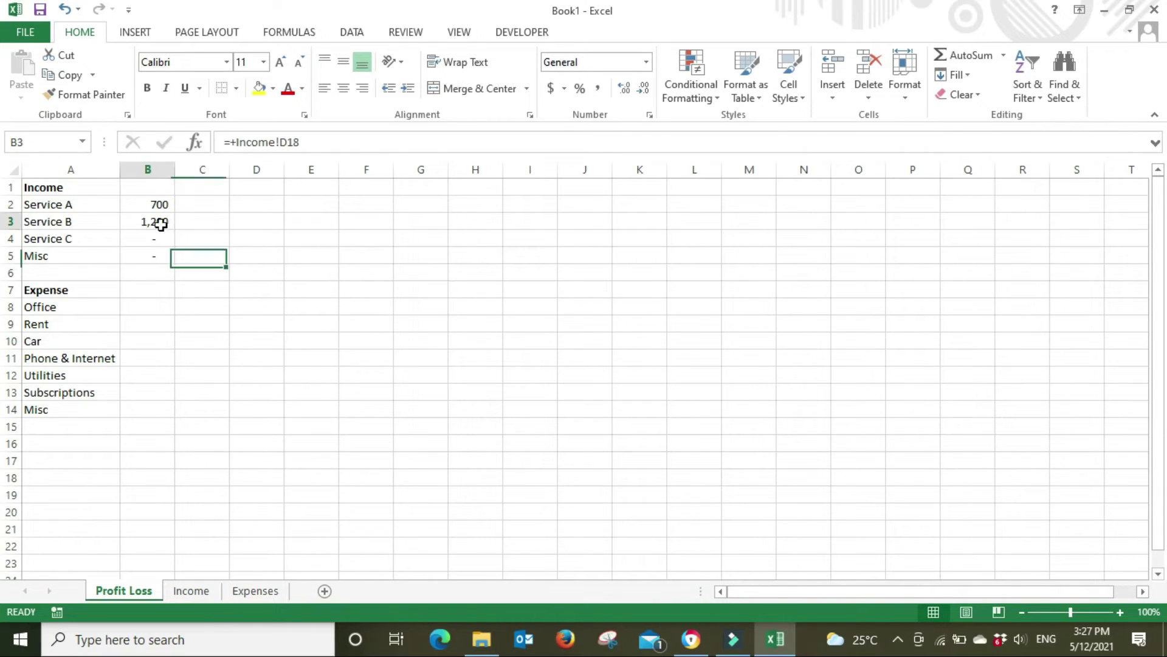
Step: Enter an AutoSum income subtotal of 1,900 in B6
click(156, 274)
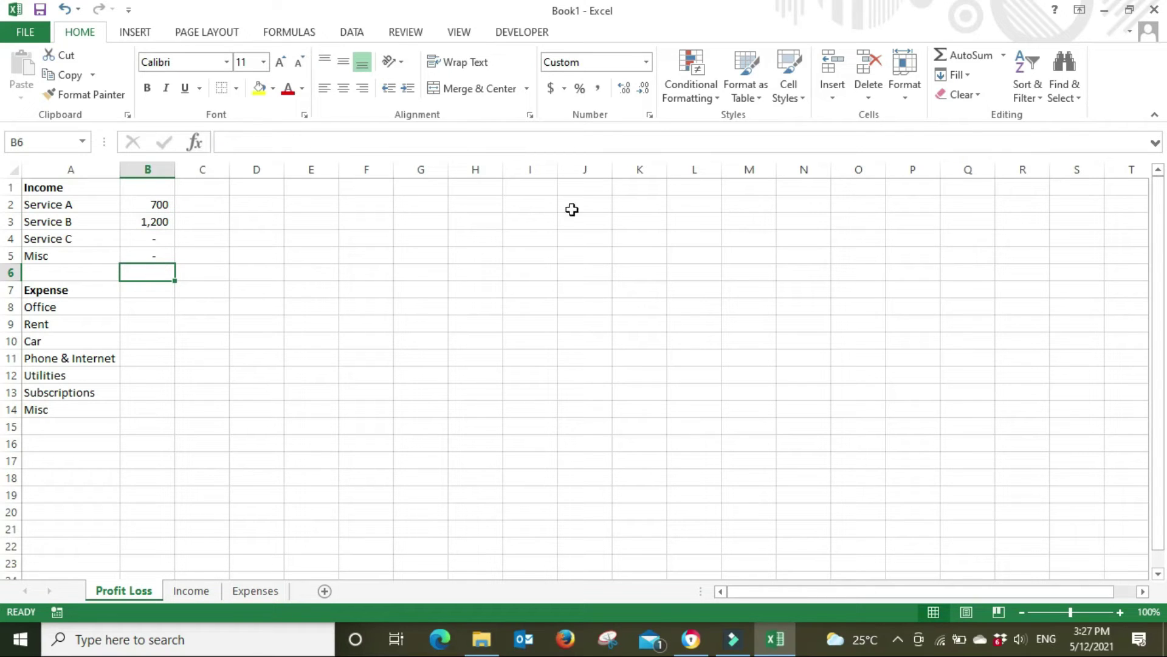
click(969, 61)
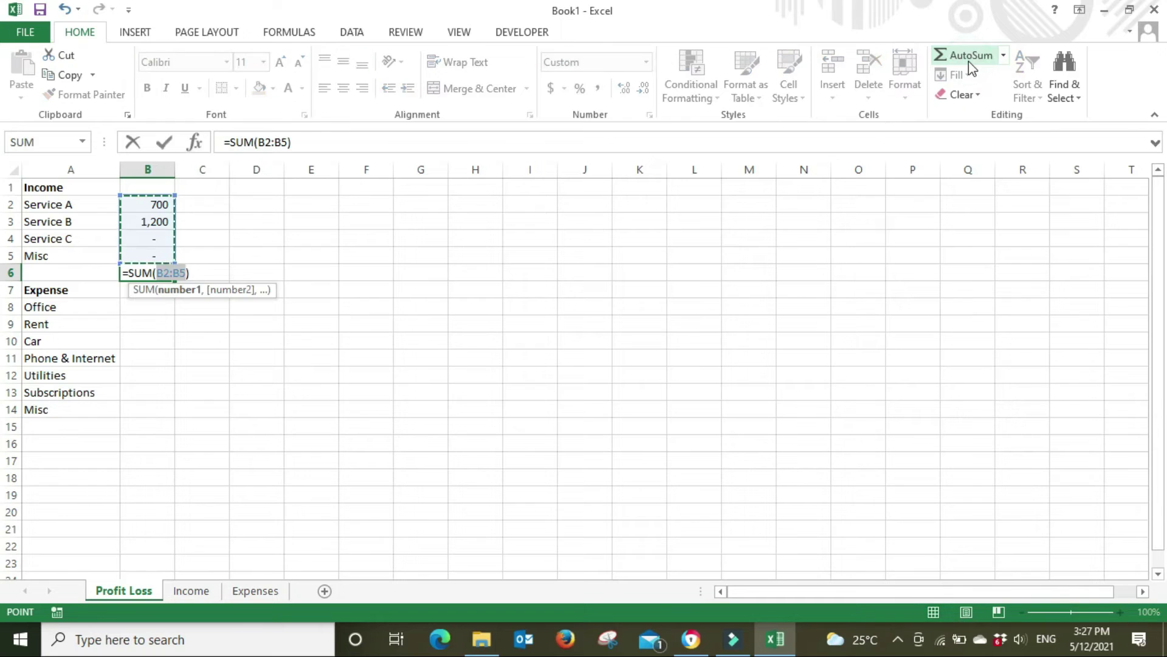
key(Return)
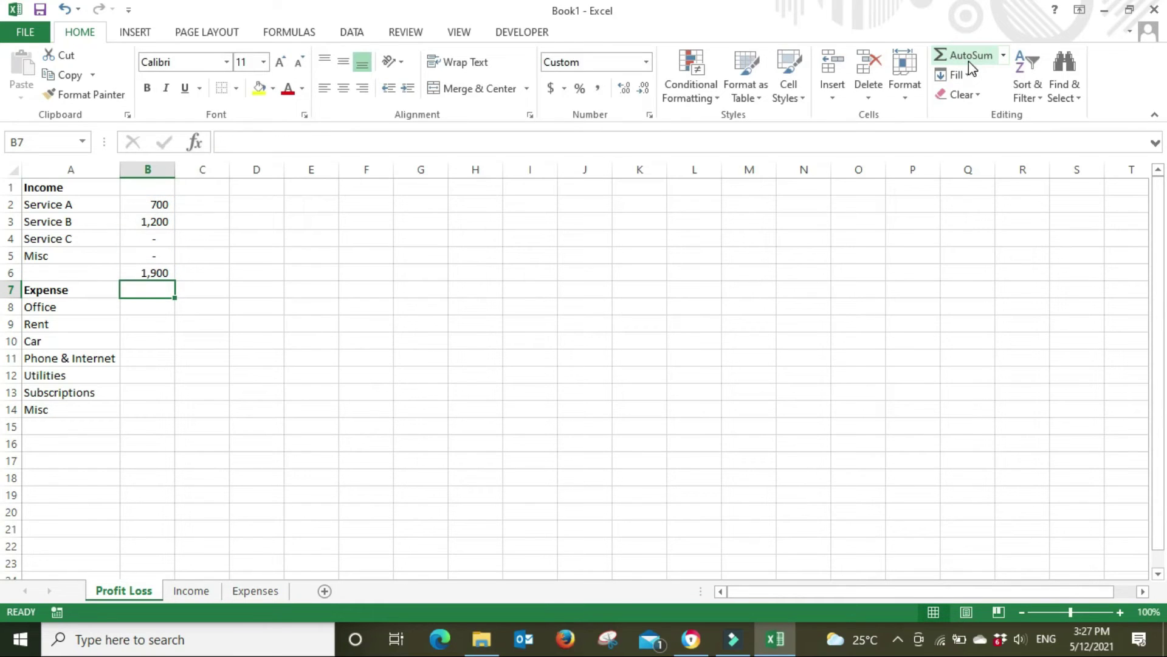
Step: Add a bottom border under B5 and make the B6 subtotal bold
click(165, 255)
click(236, 88)
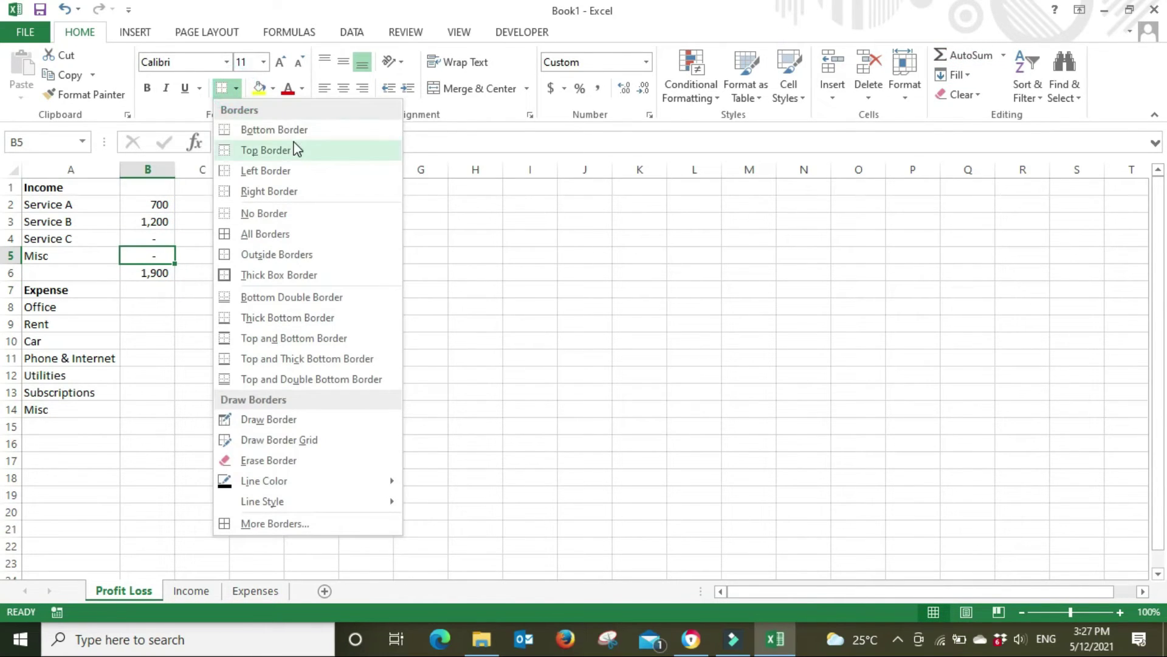
click(296, 130)
click(295, 358)
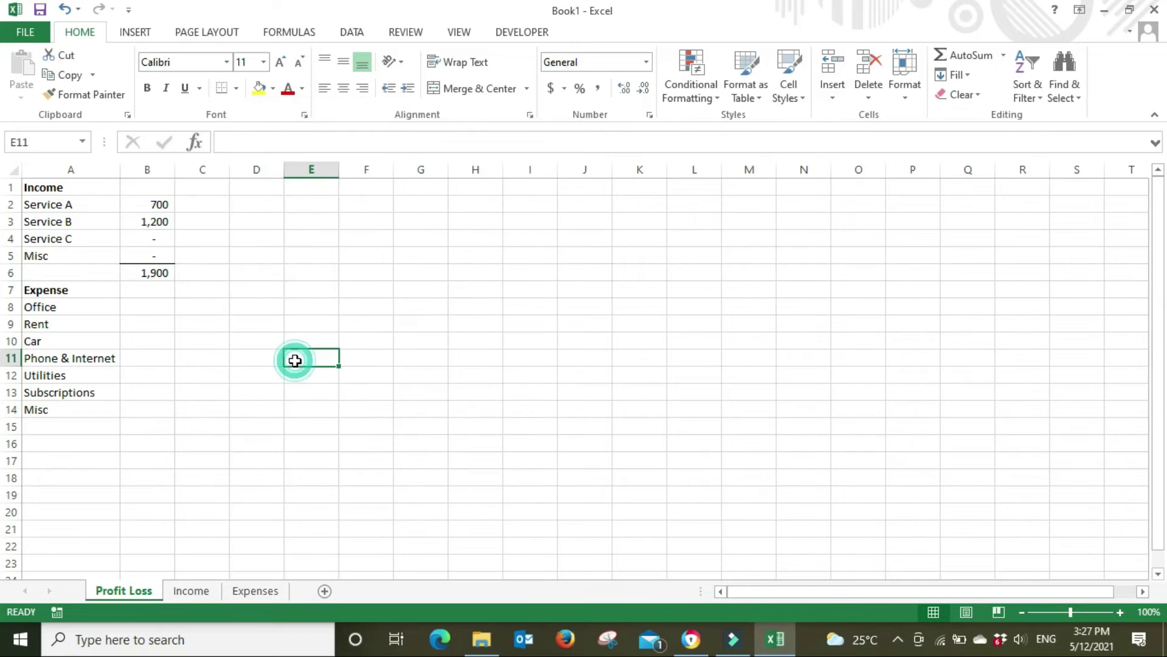
click(155, 269)
key(ctrl+b)
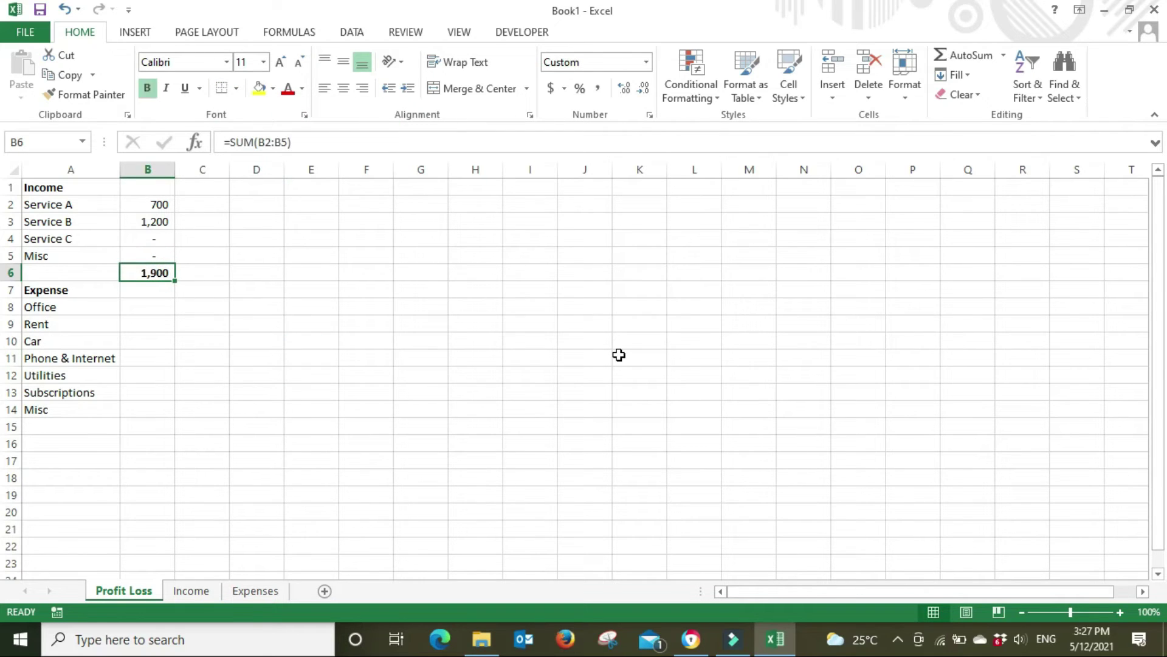
click(225, 422)
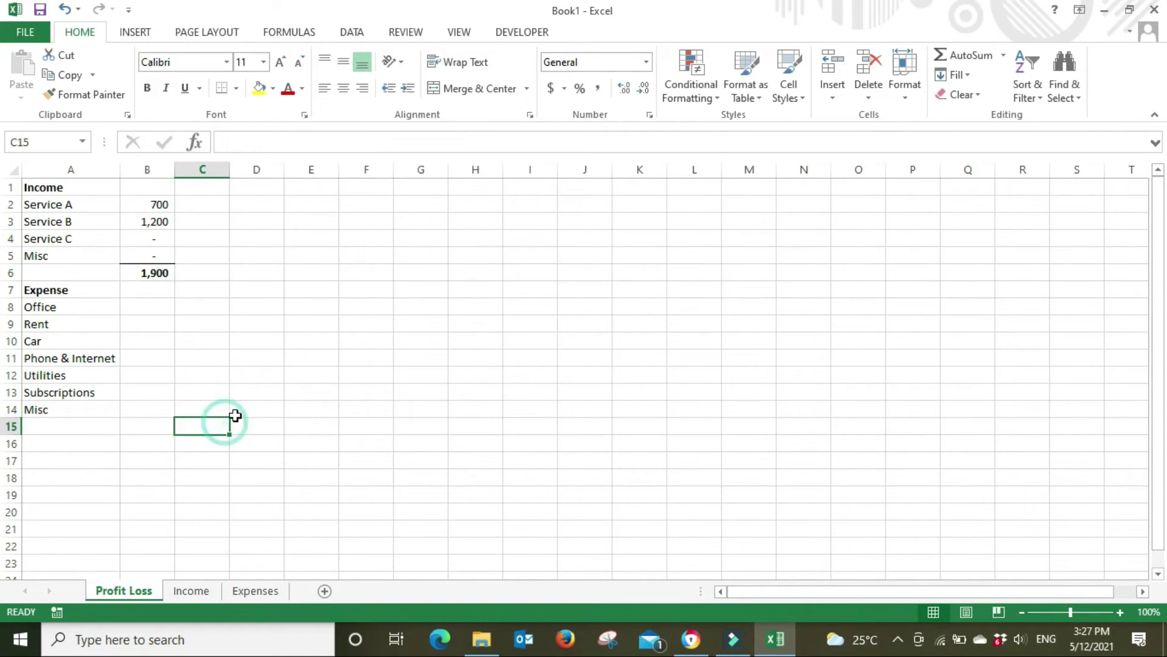
Step: Insert a blank row 7 above Expense and begin a + formula in B9 for Office
click(10, 292)
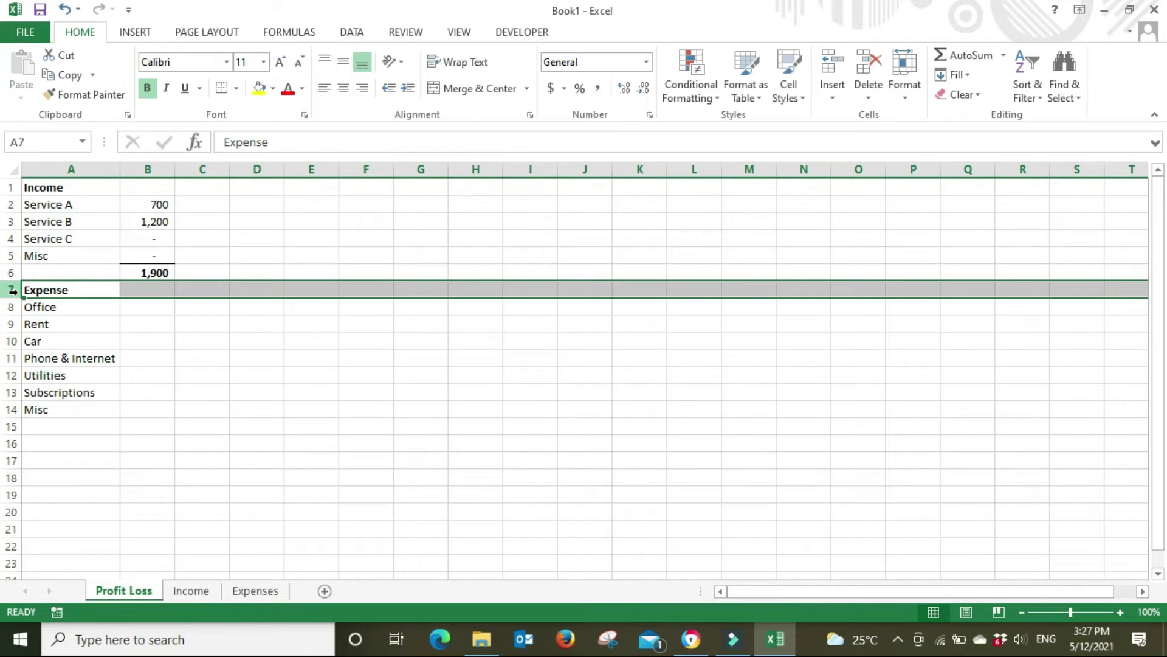
right_click(12, 291)
click(69, 416)
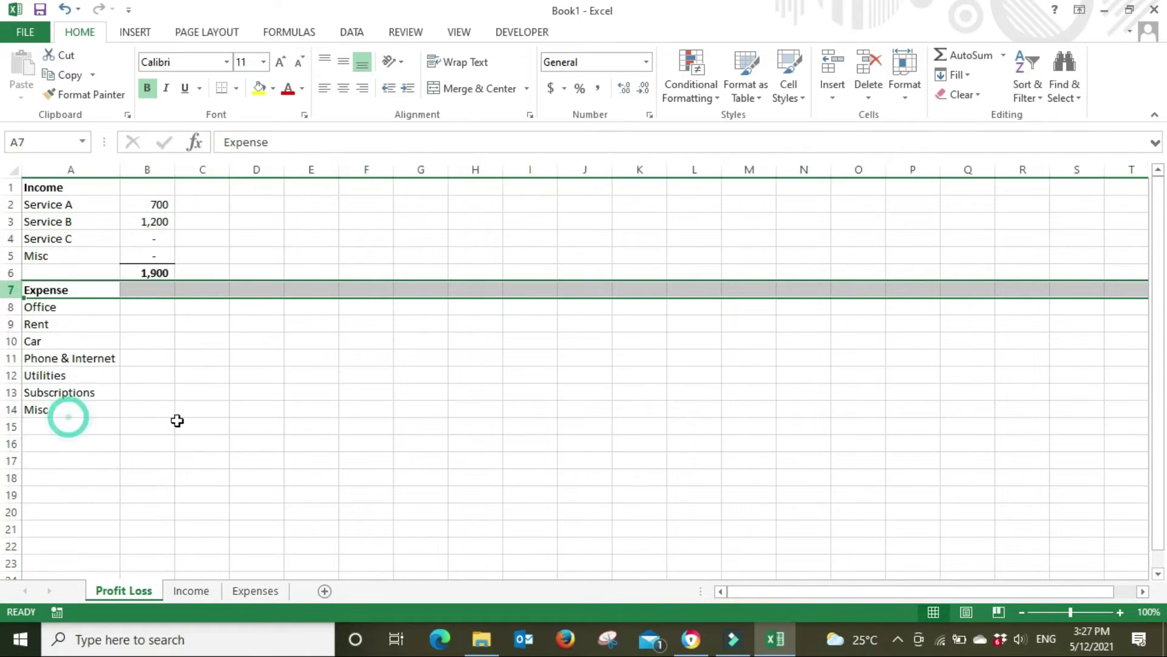
click(251, 425)
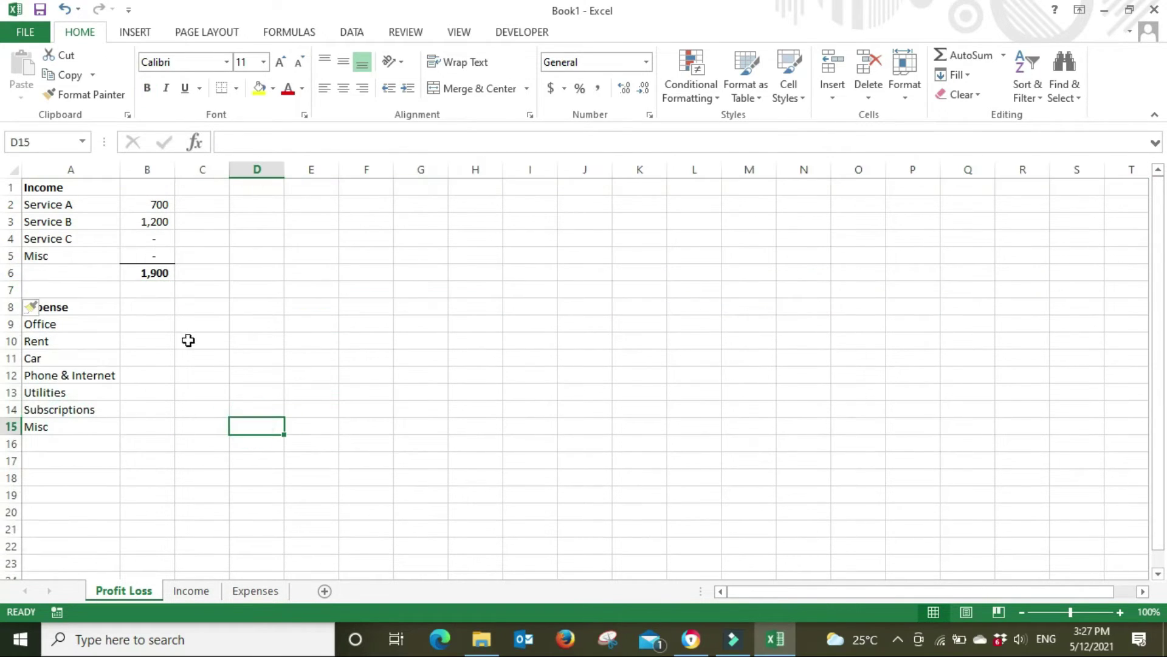
click(147, 327)
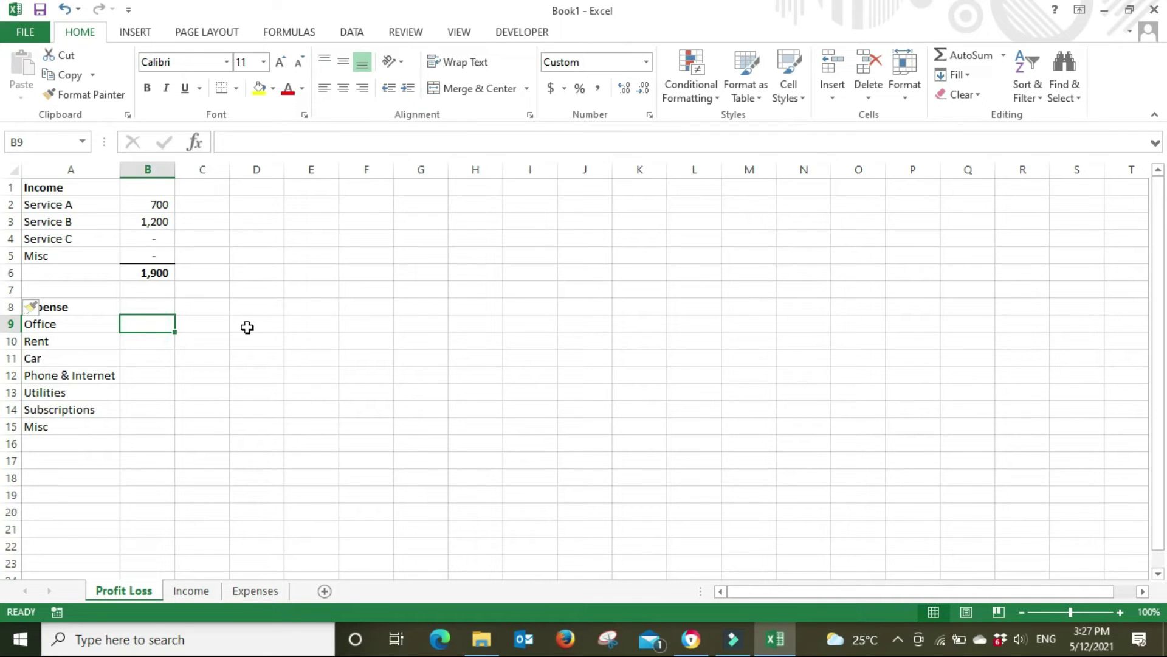
text(+)
Step: Link the Office and Rent amounts to Expenses C20 and D20
click(263, 593)
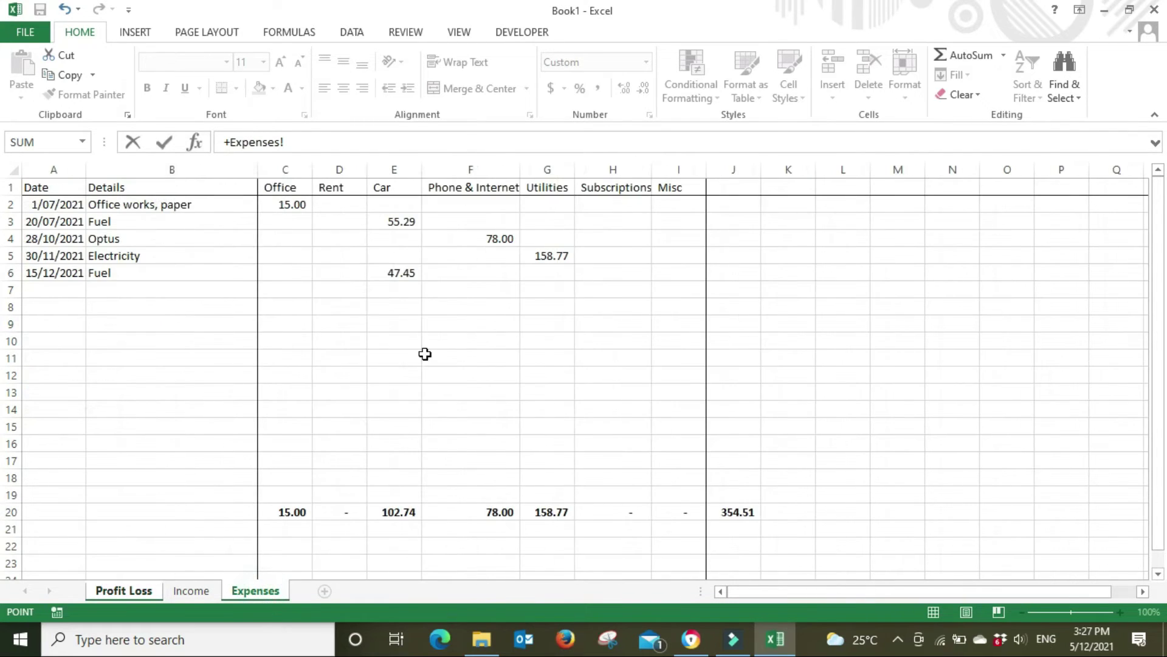
click(271, 516)
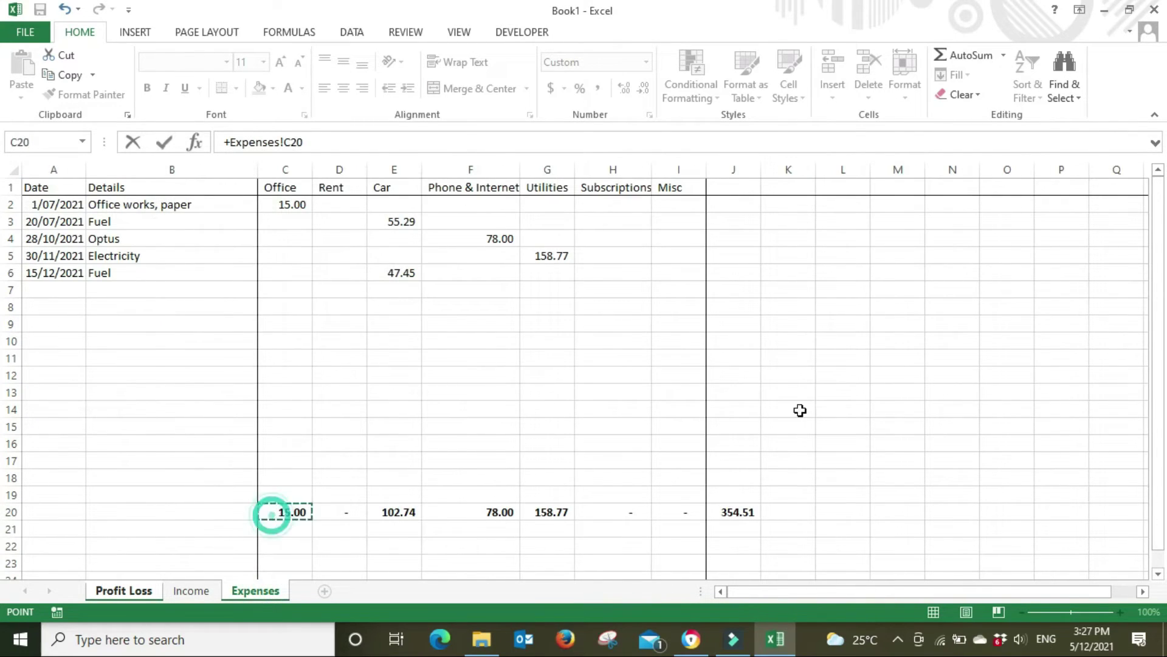
key(Return)
text(+)
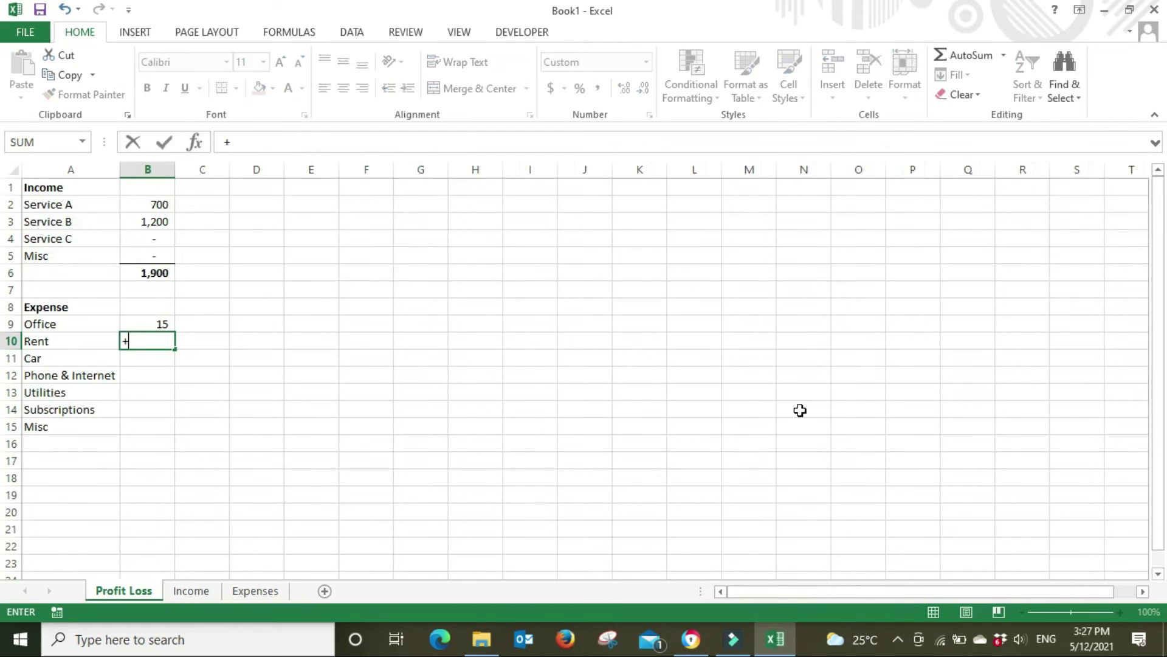
click(186, 592)
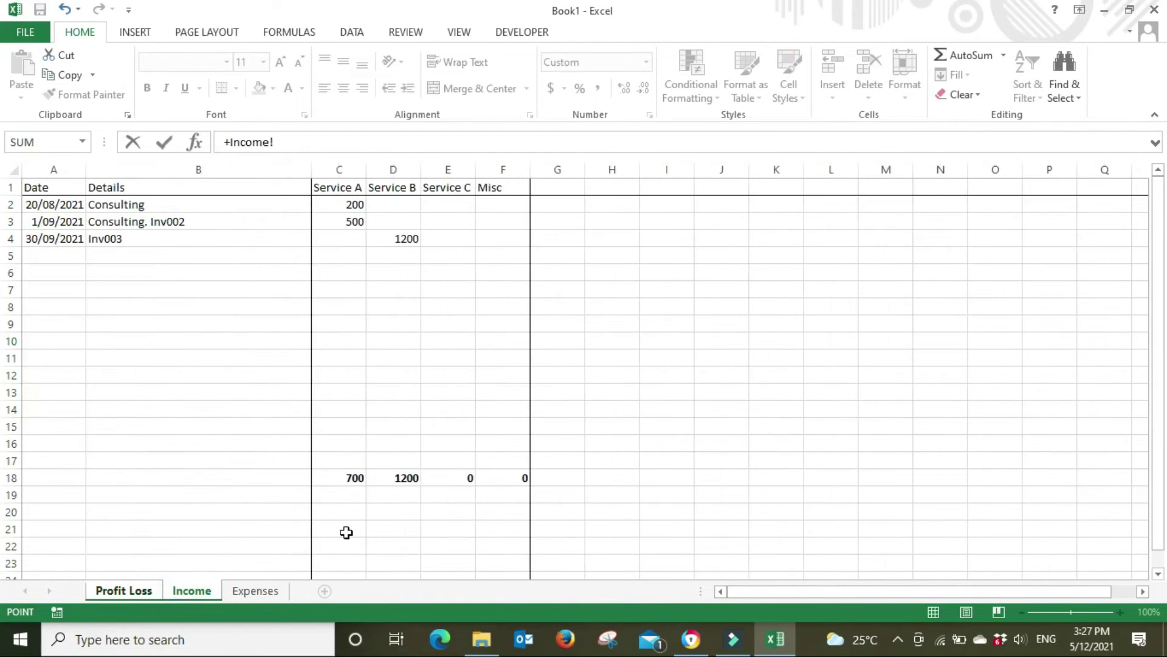
click(261, 589)
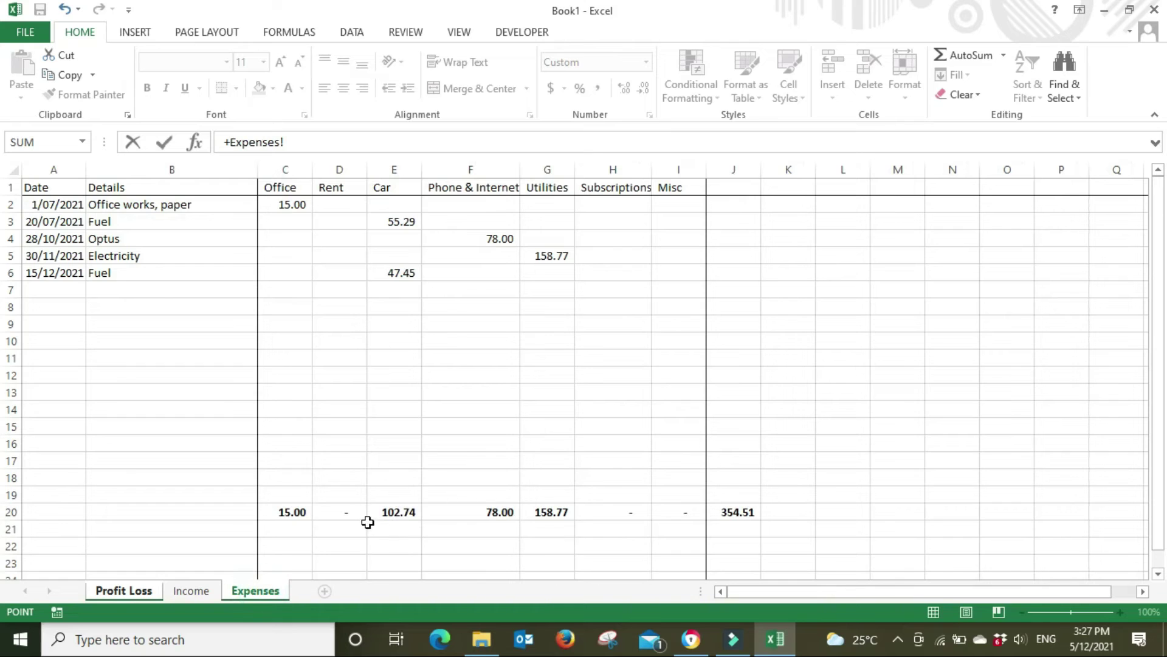
click(349, 516)
key(Return)
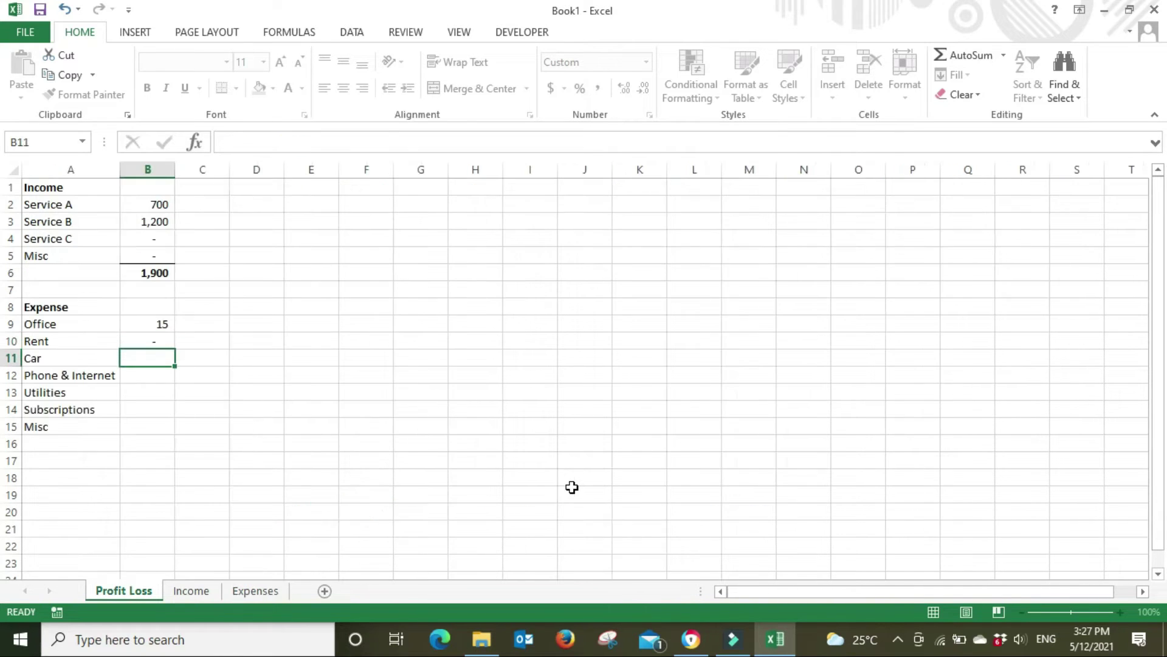
Step: Link the Car and Phone & Internet amounts to Expenses E20 and F20
text(+)
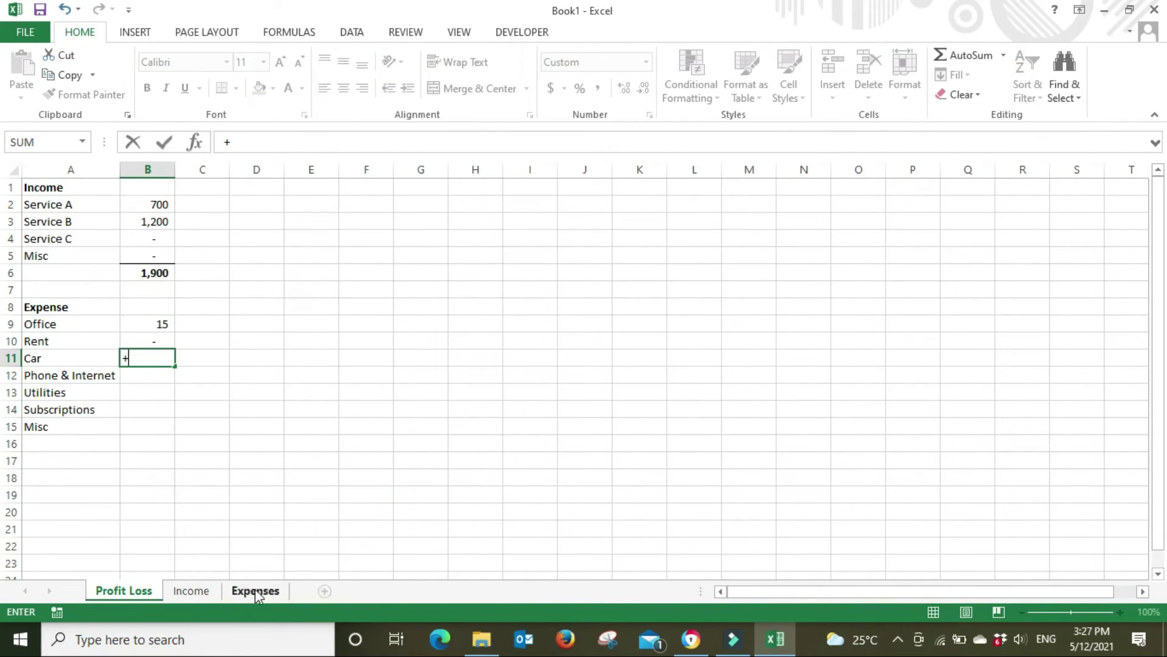
click(254, 588)
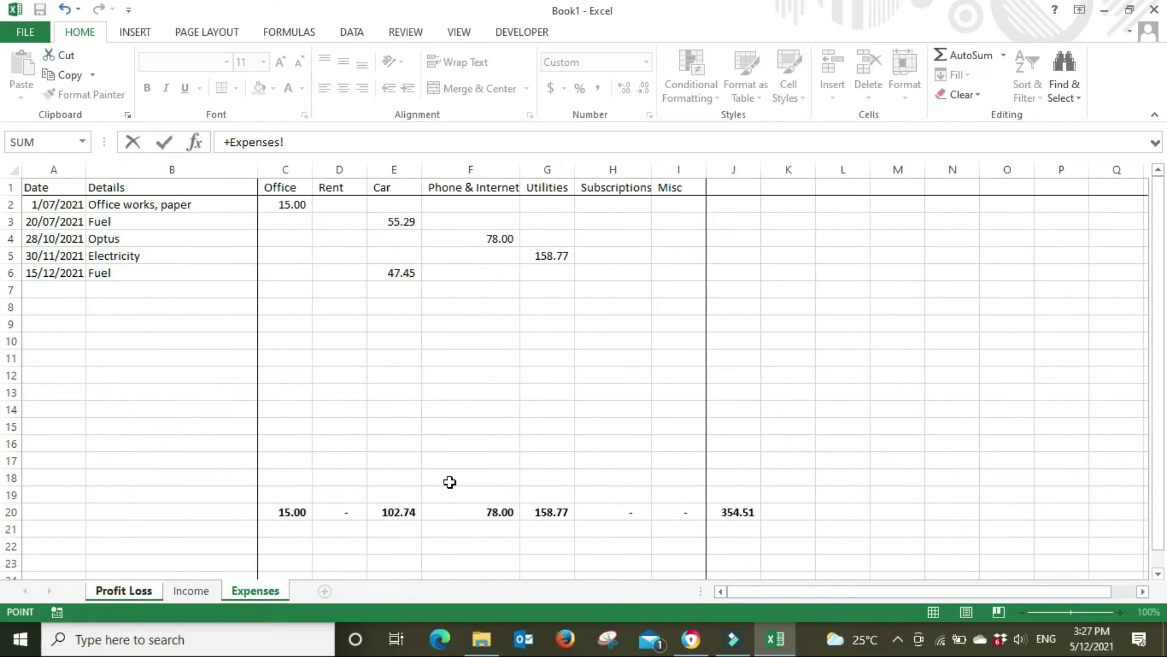
click(407, 513)
key(Return)
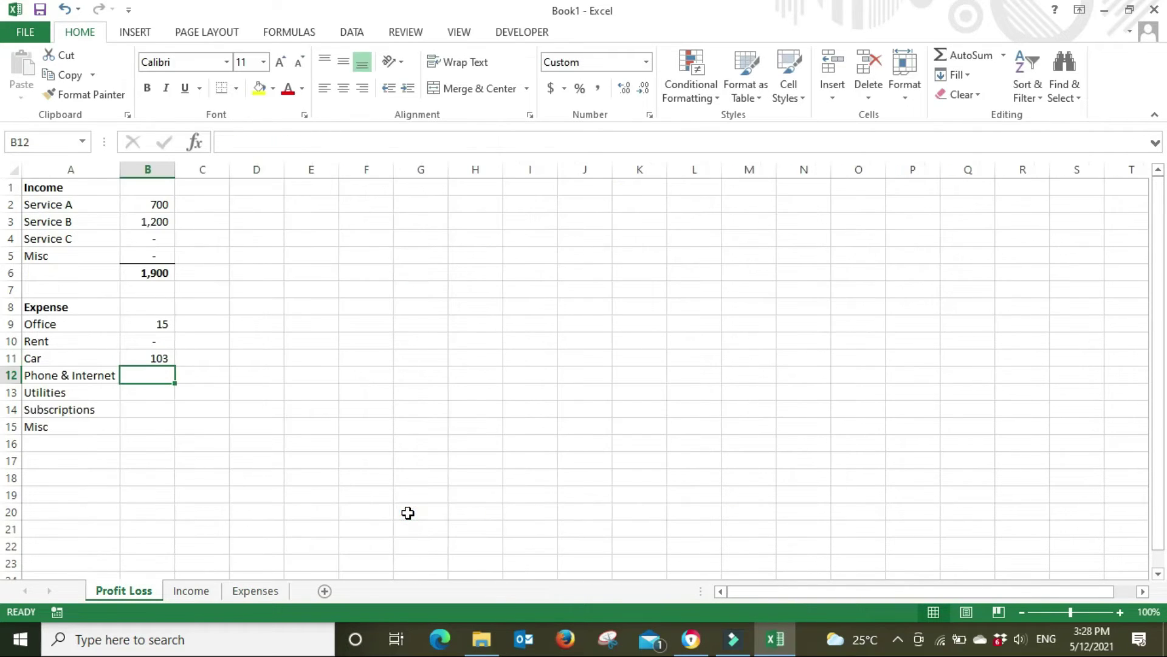
text(+)
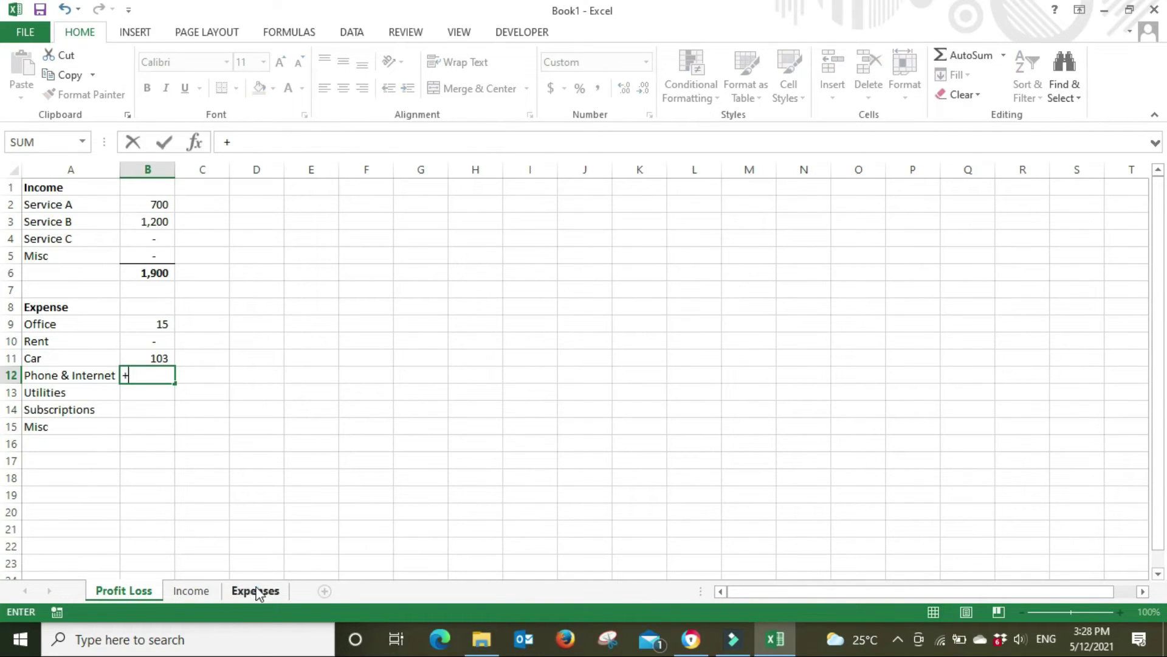
click(256, 589)
click(497, 512)
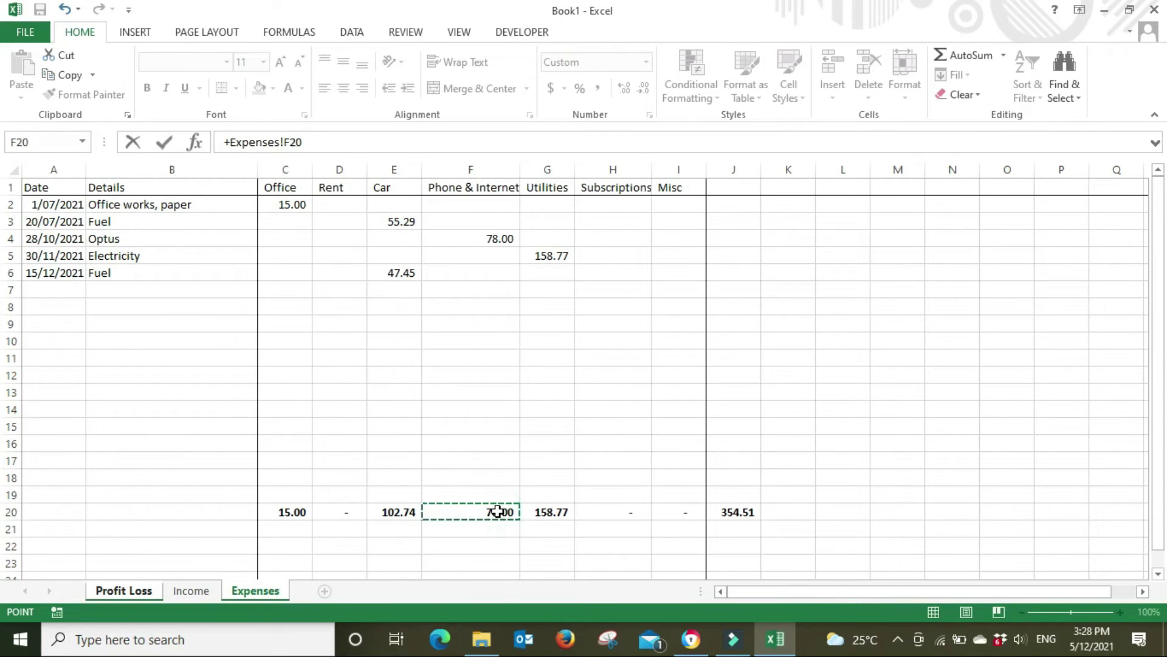
key(Return)
Step: Link Utilities, Subscriptions and Misc to Expenses G20, H20 and I20
text(+)
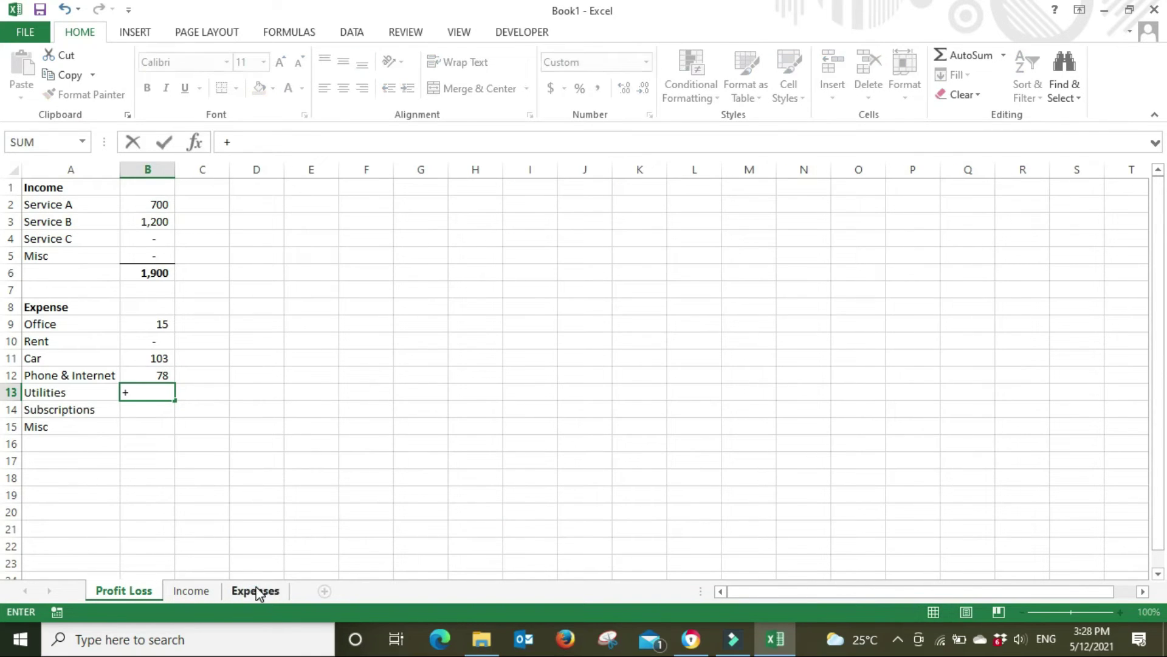
click(254, 590)
click(555, 513)
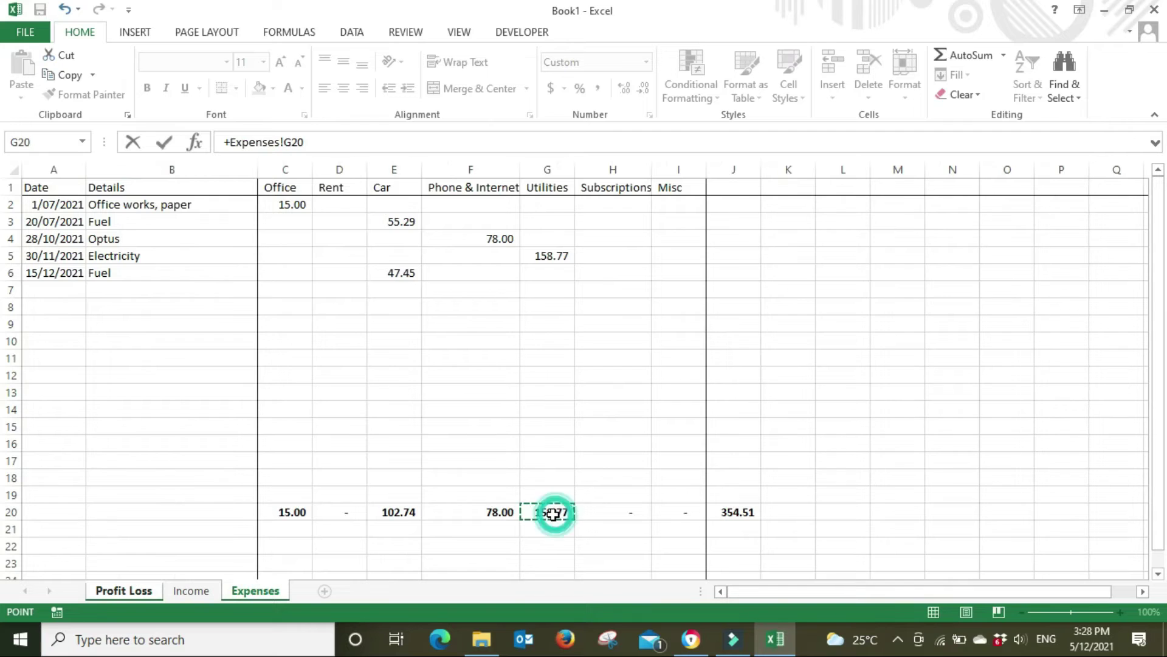
key(Return)
text(+)
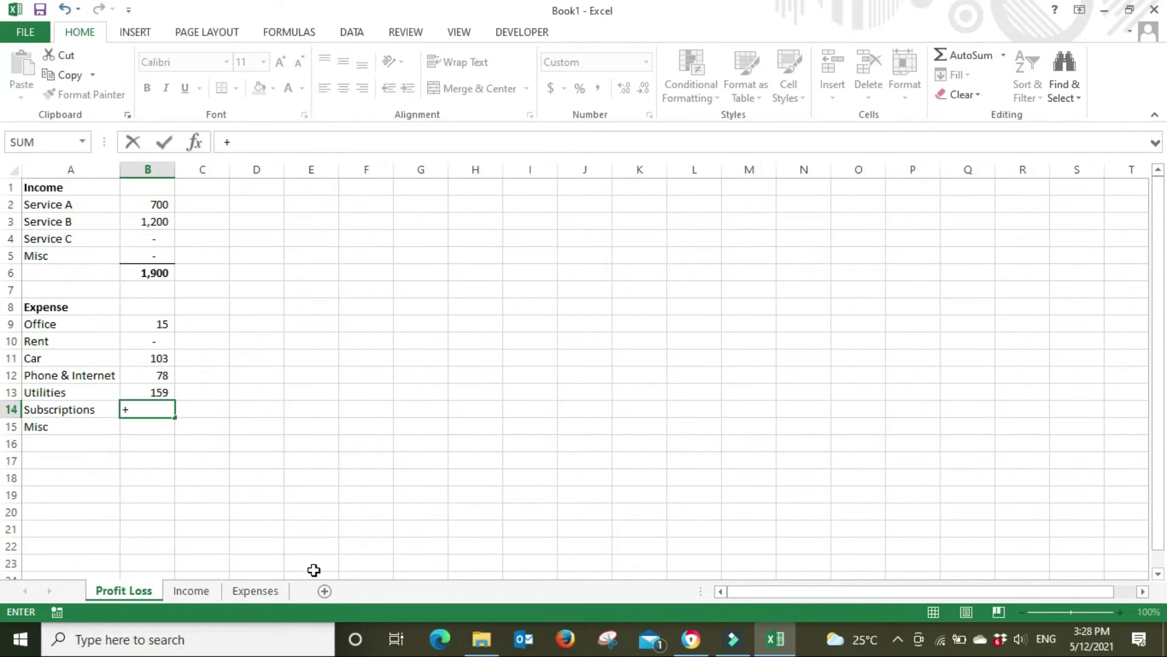
click(255, 590)
click(624, 511)
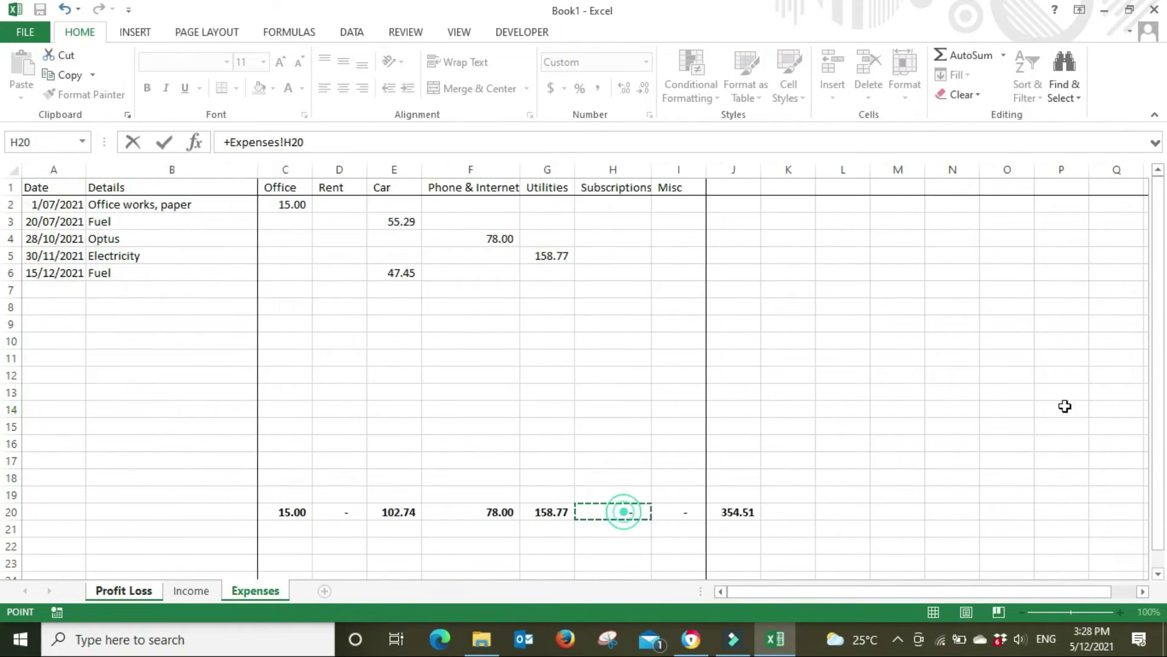
key(Return)
text(+)
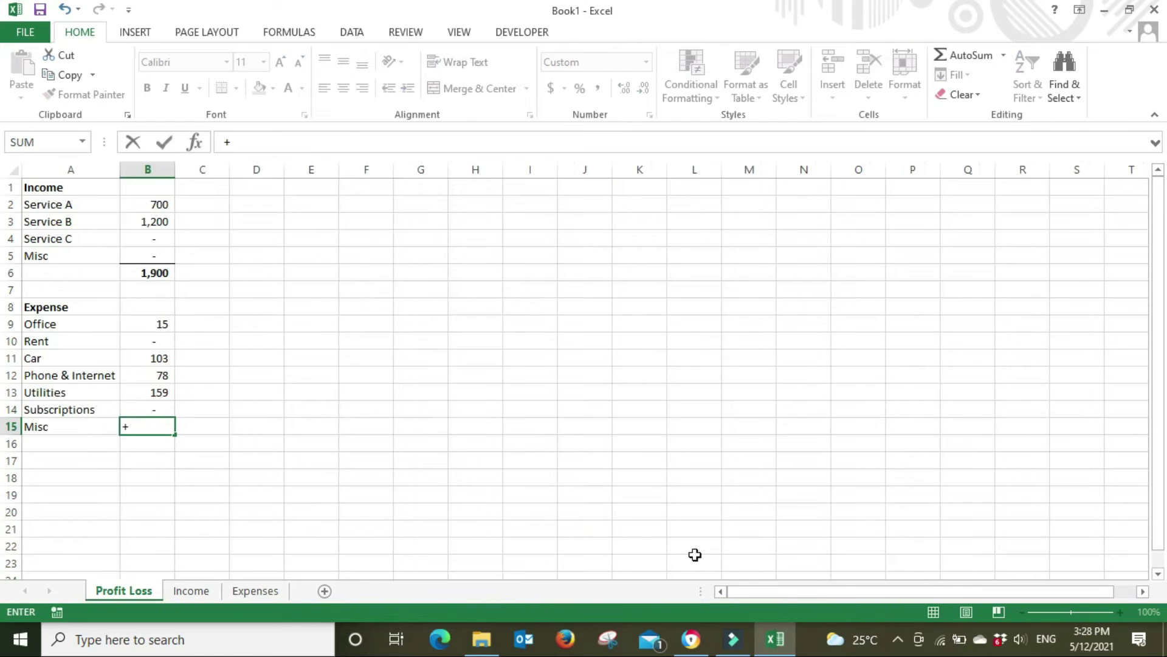
click(255, 590)
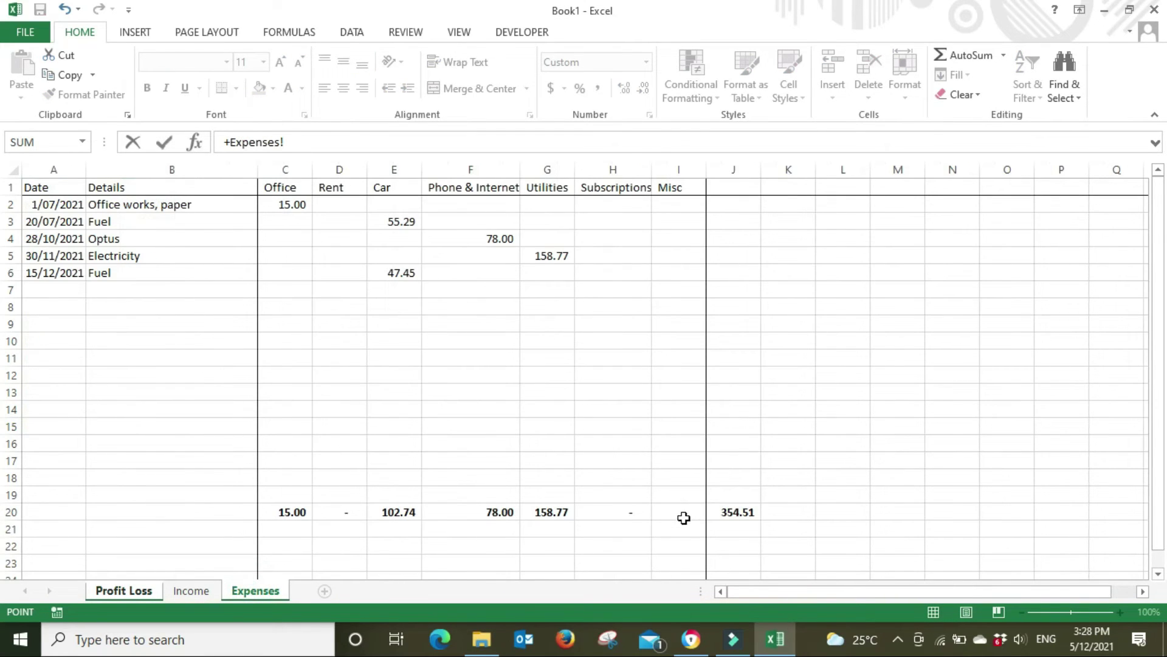
click(684, 517)
key(Return)
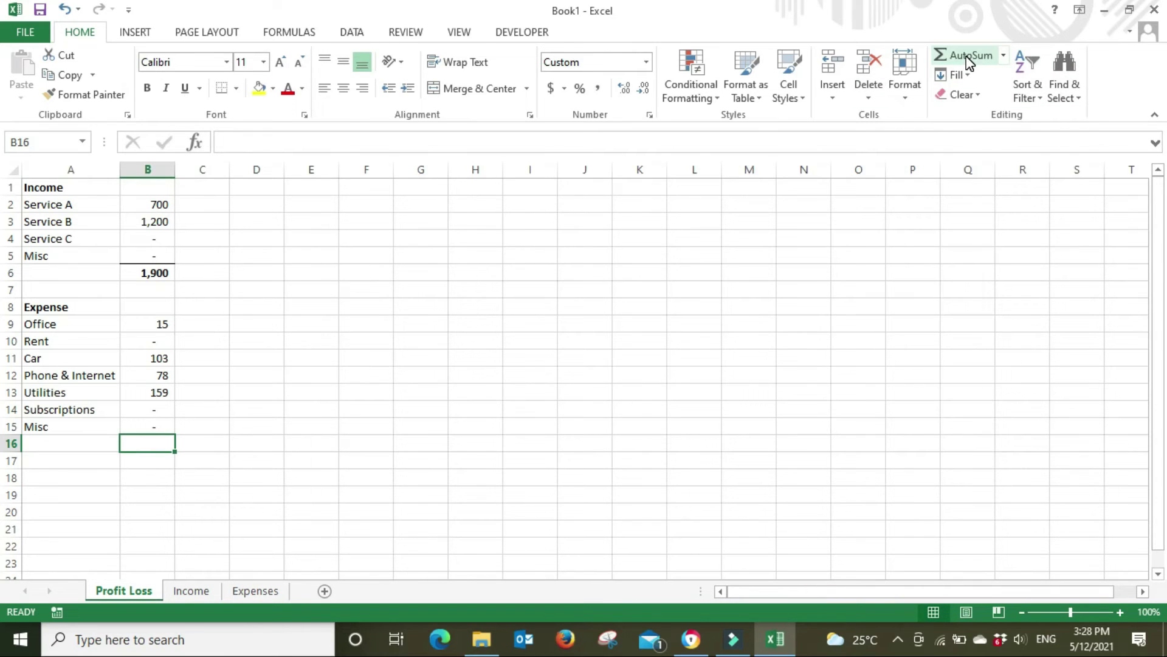
Step: Enter a bold =SUM(B9:B15) expense subtotal of 355 in B16
text(=)
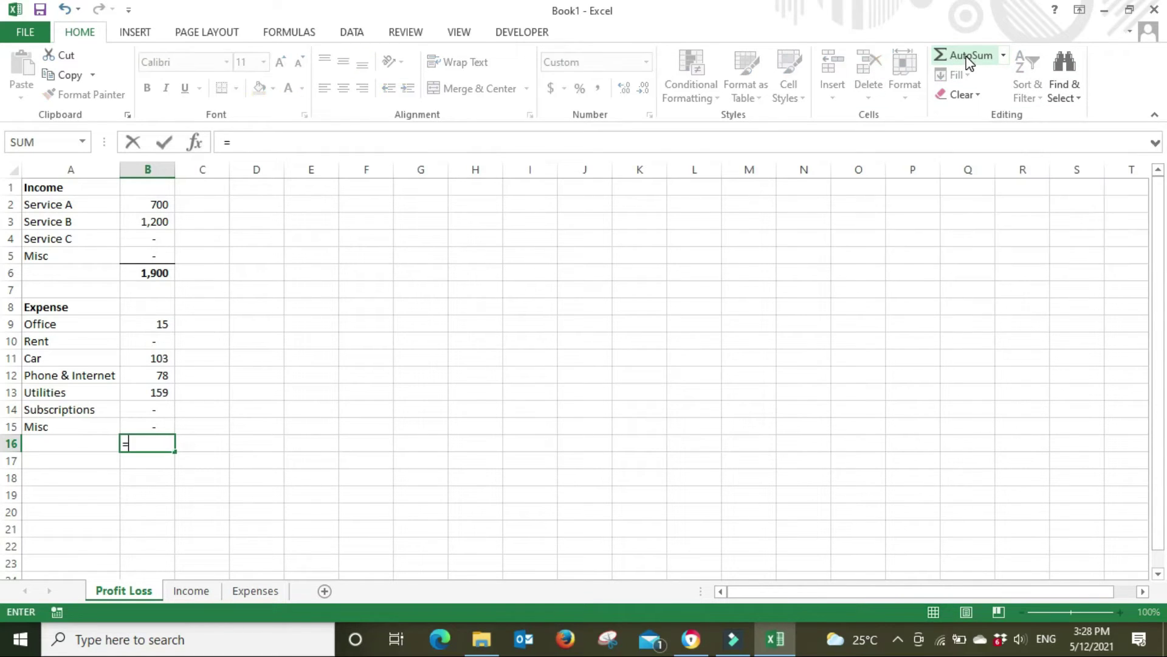
text(sum)
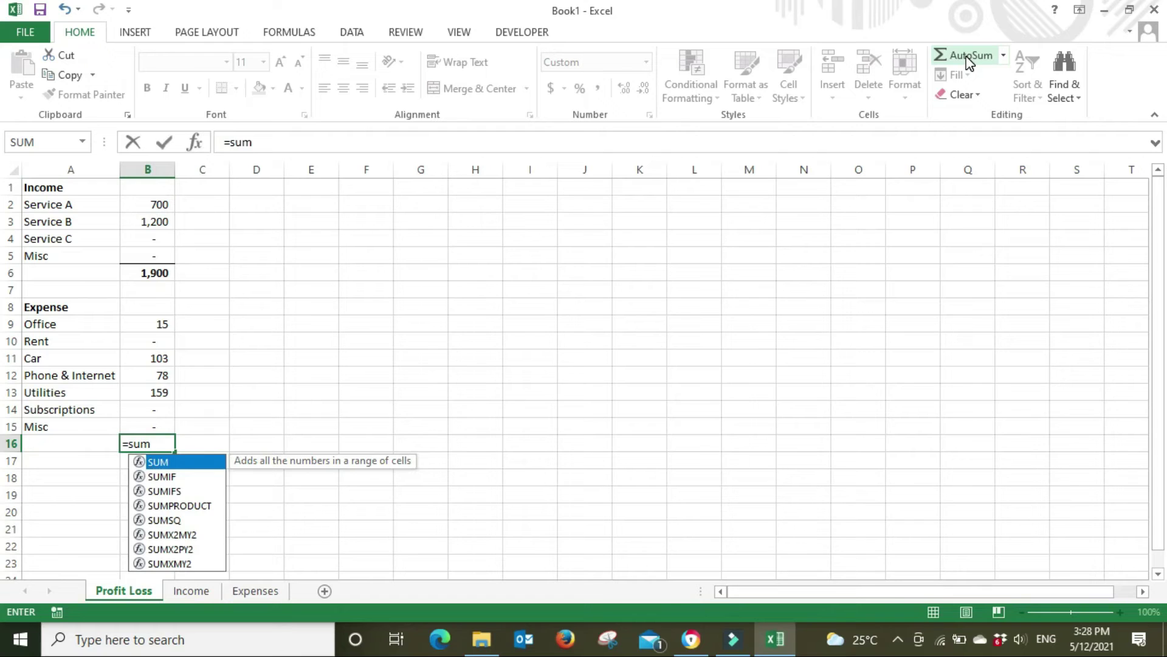
text(()
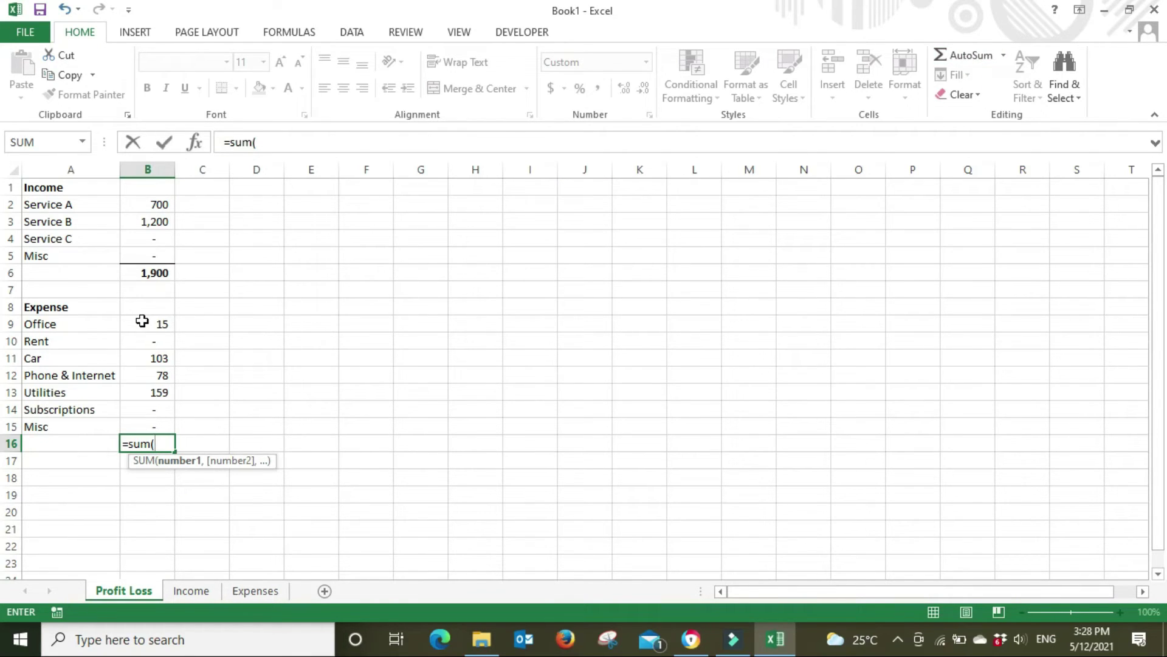
drag(142, 320, 144, 425)
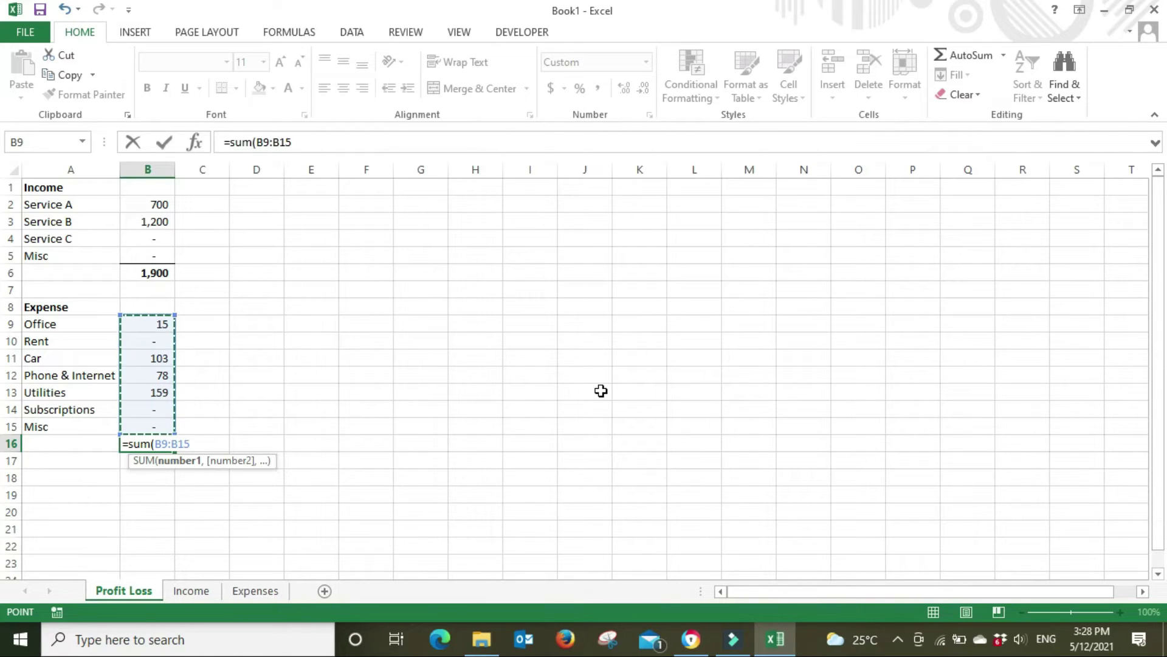
text())
key(Return)
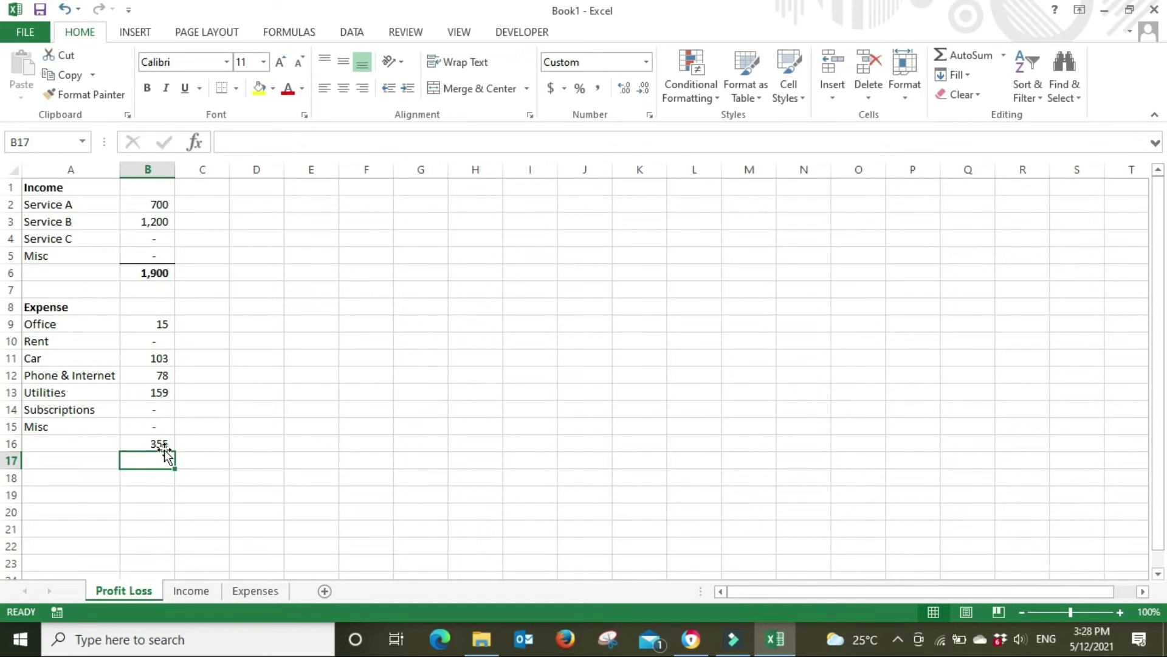
click(161, 447)
key(ctrl+b)
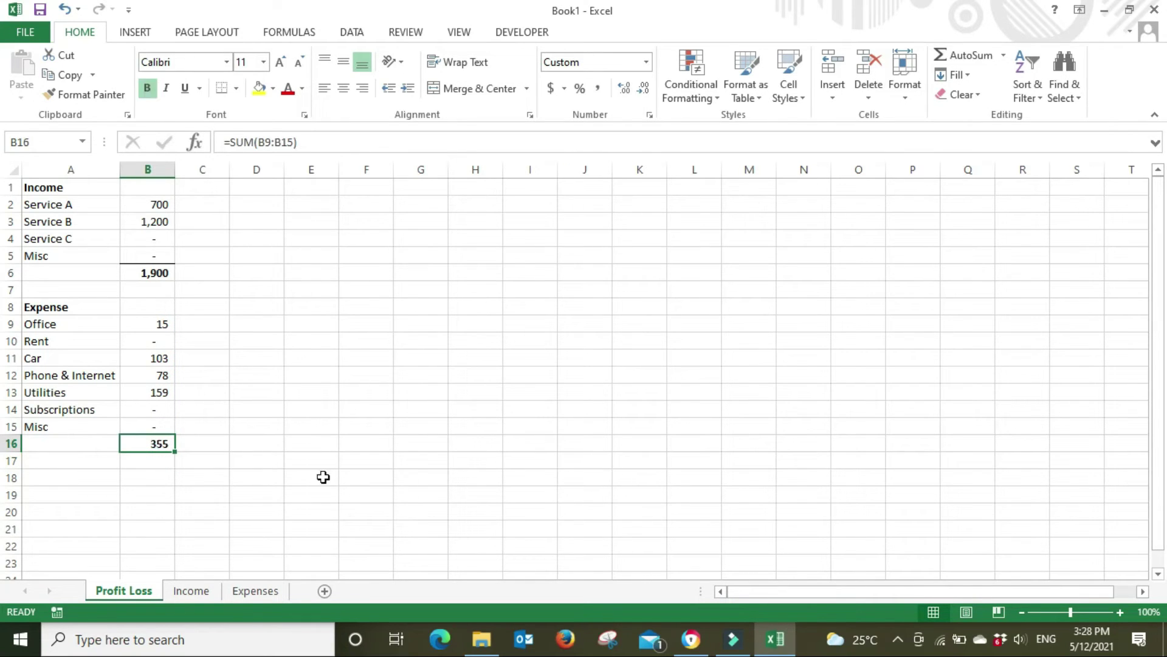
Step: Add a bottom border under the Misc amount in B15
click(162, 426)
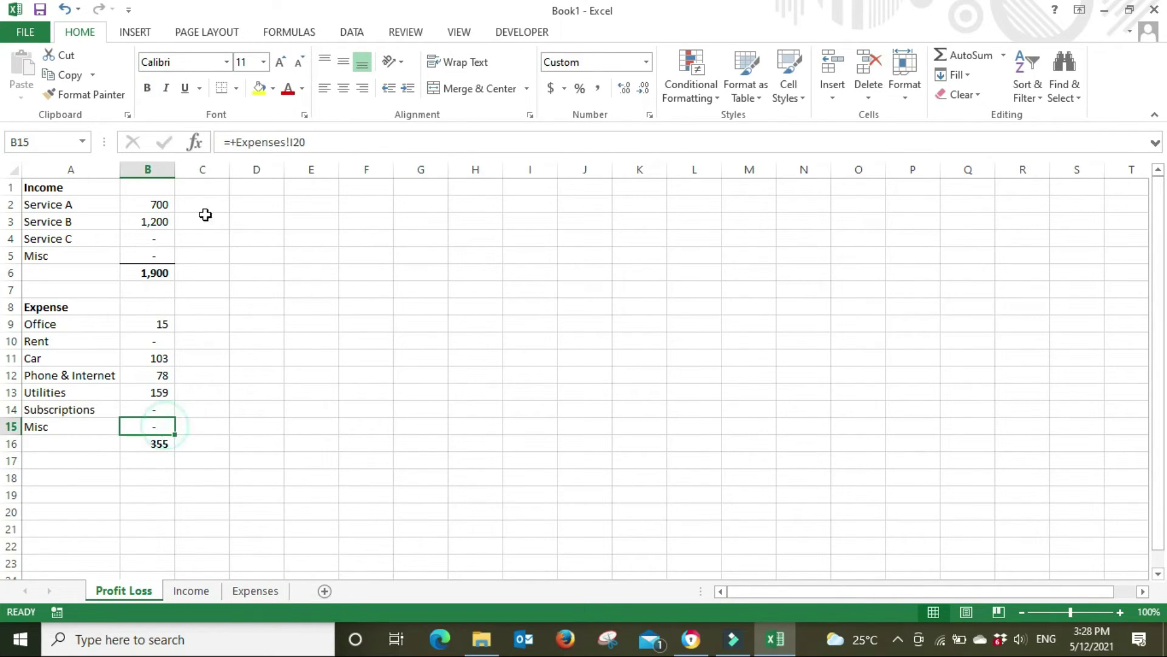
click(222, 88)
click(530, 493)
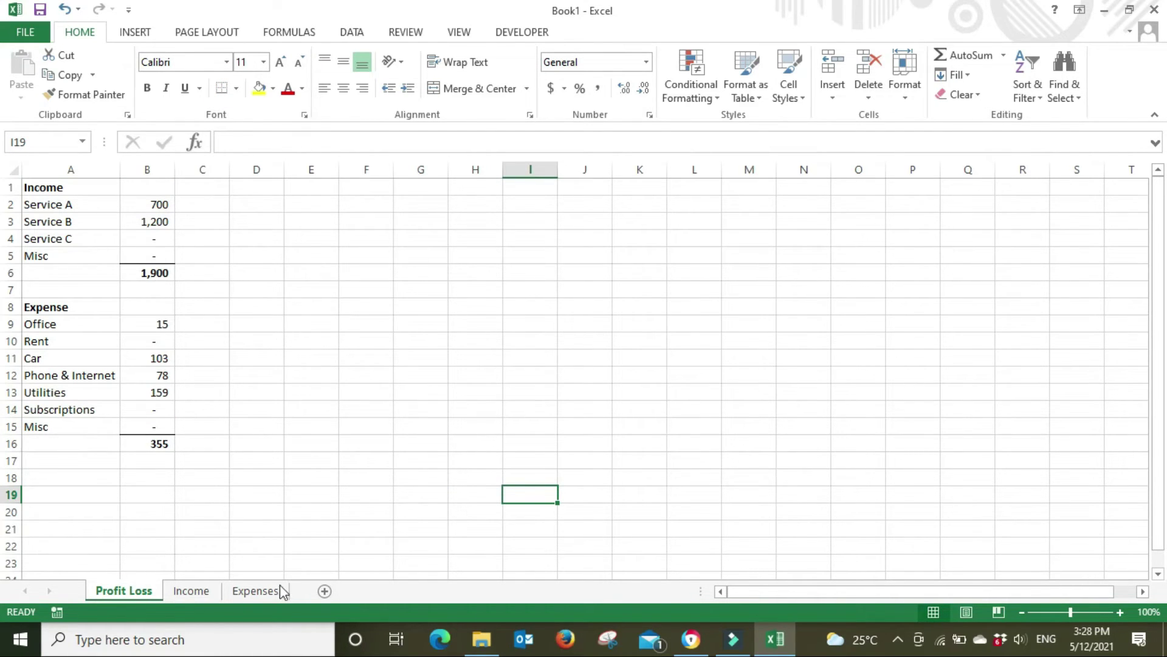
click(191, 591)
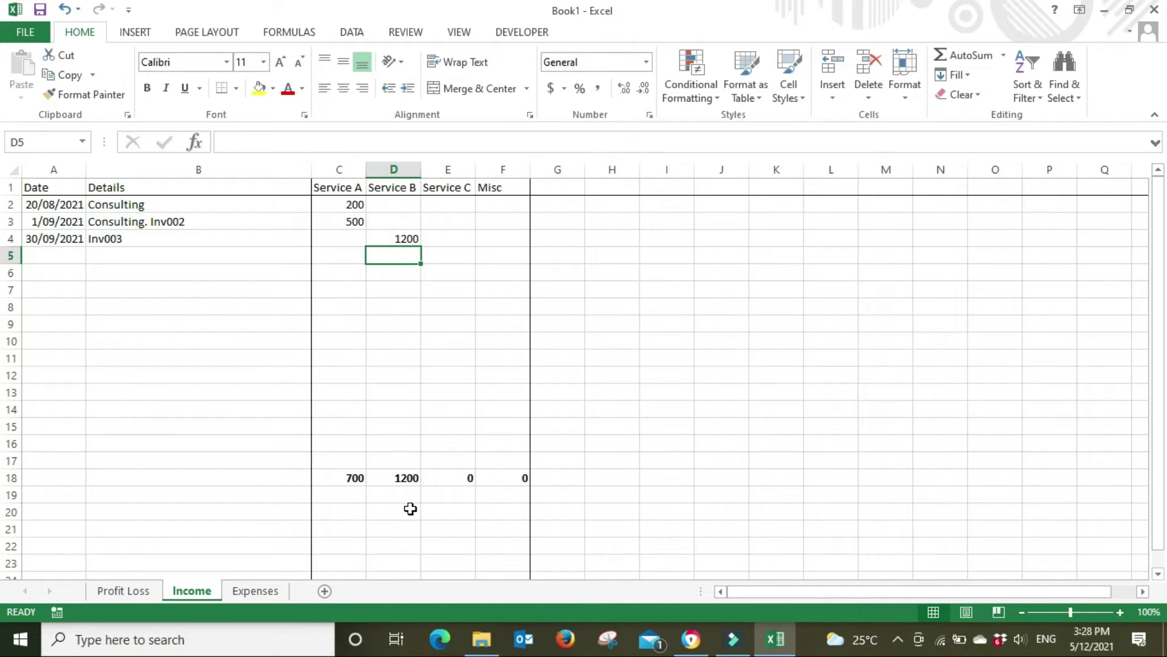
click(128, 592)
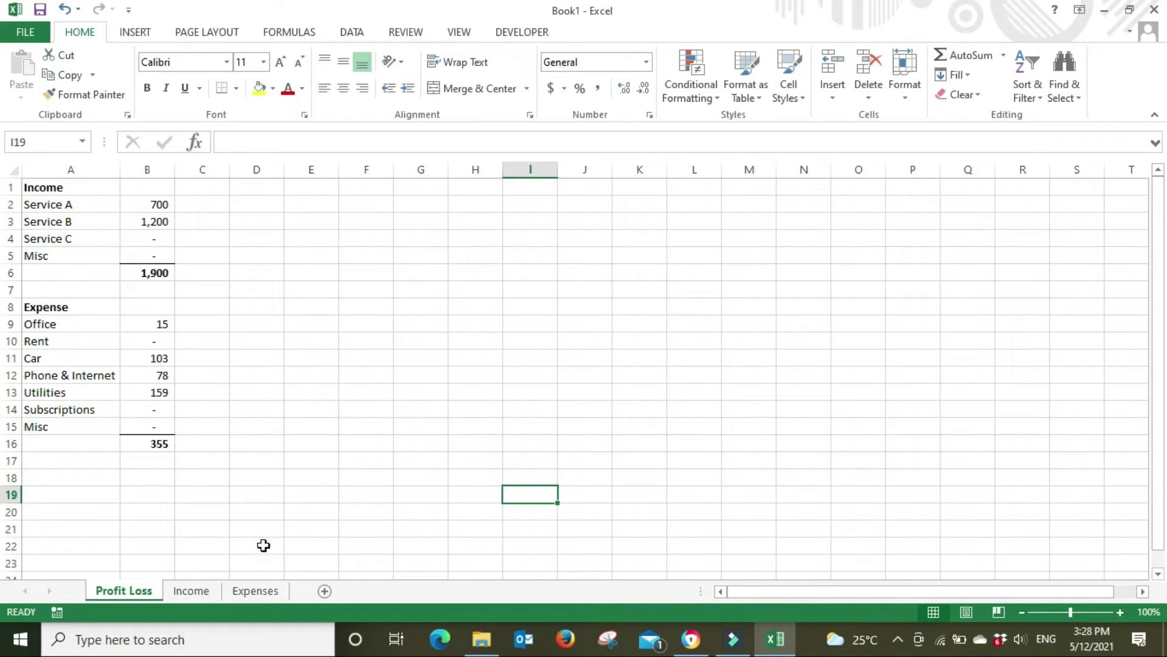
click(268, 593)
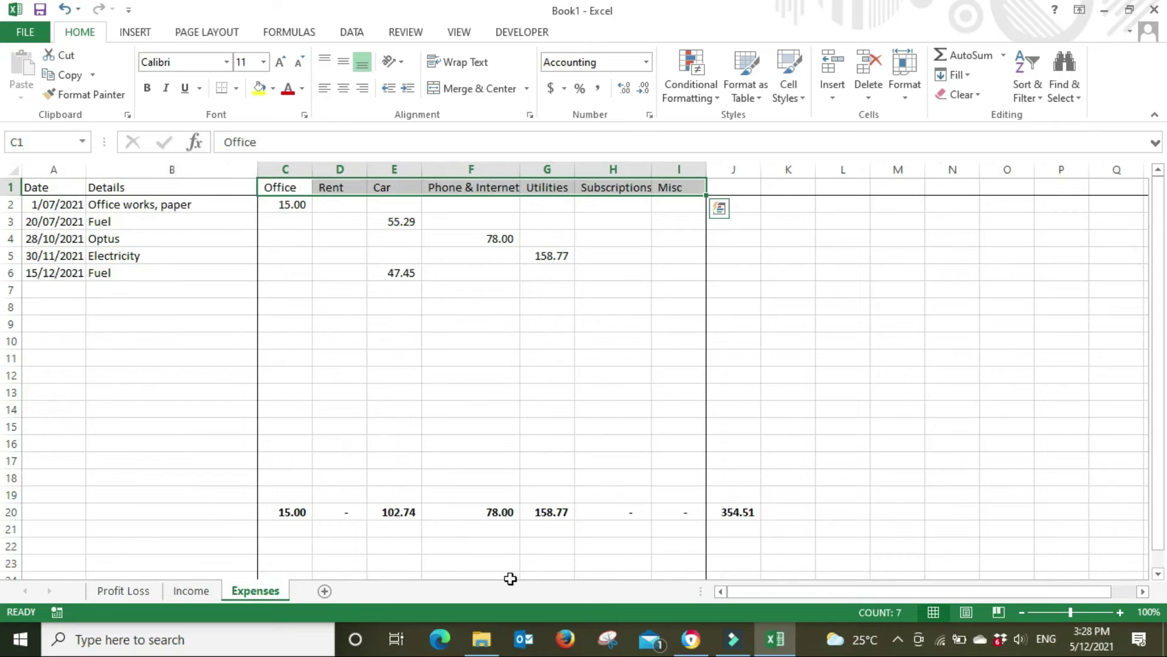
click(119, 594)
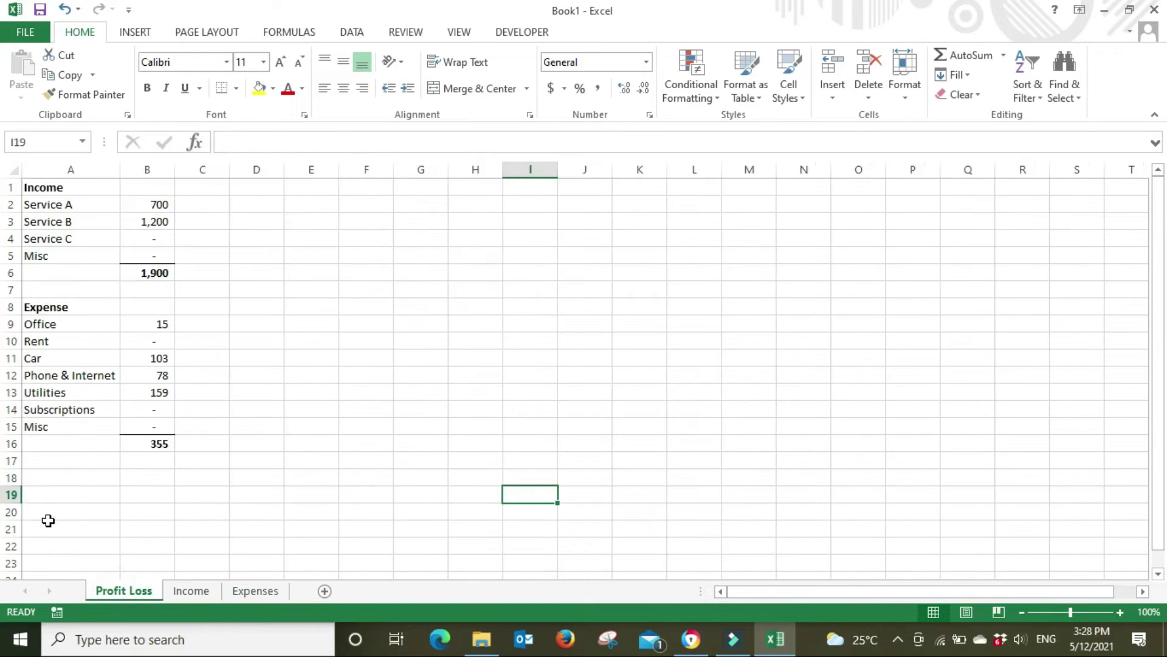
click(57, 475)
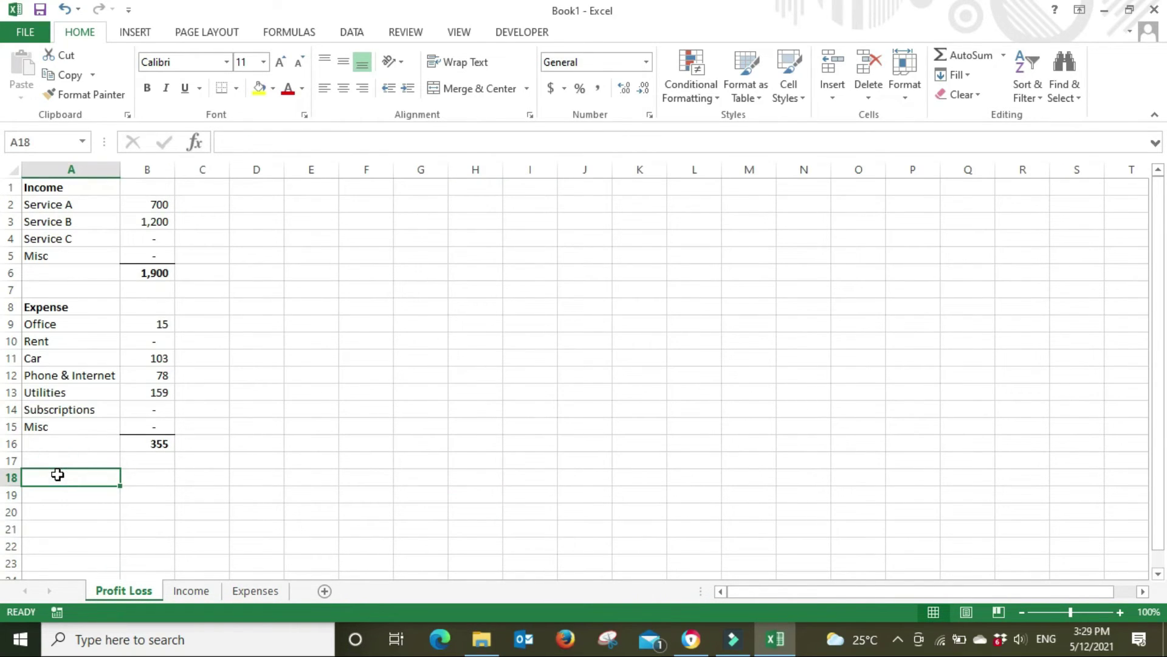
Step: Label A18 Net Profit and enter =+B6-B16 in B18, giving 1,545
text(Net Profit)
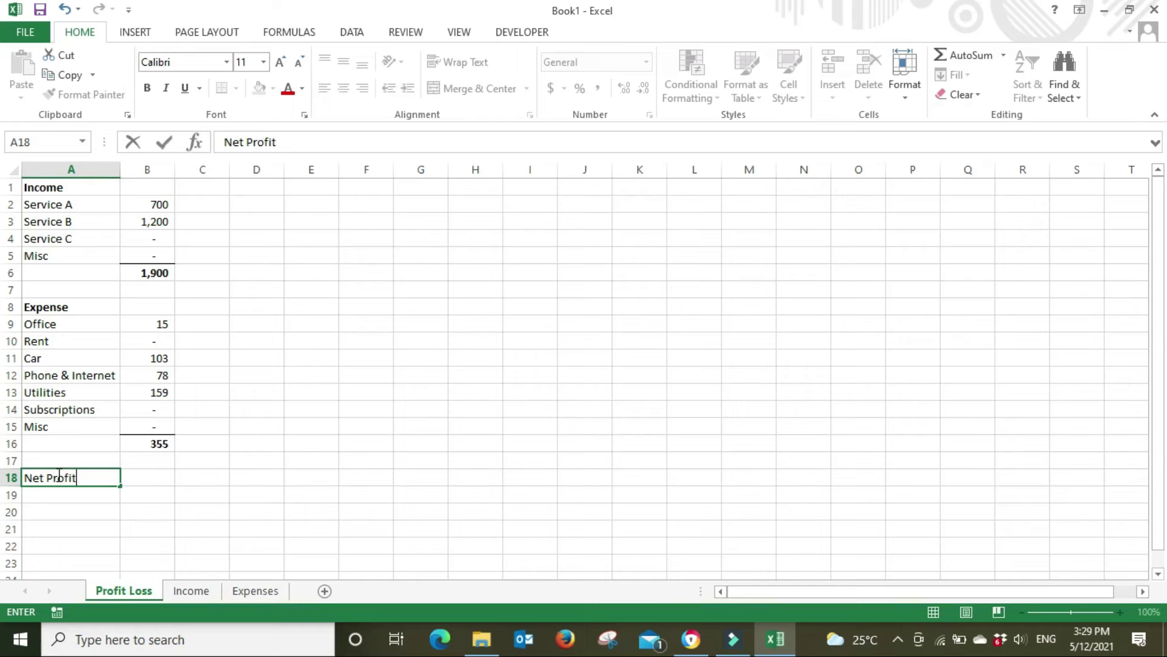
key(Tab)
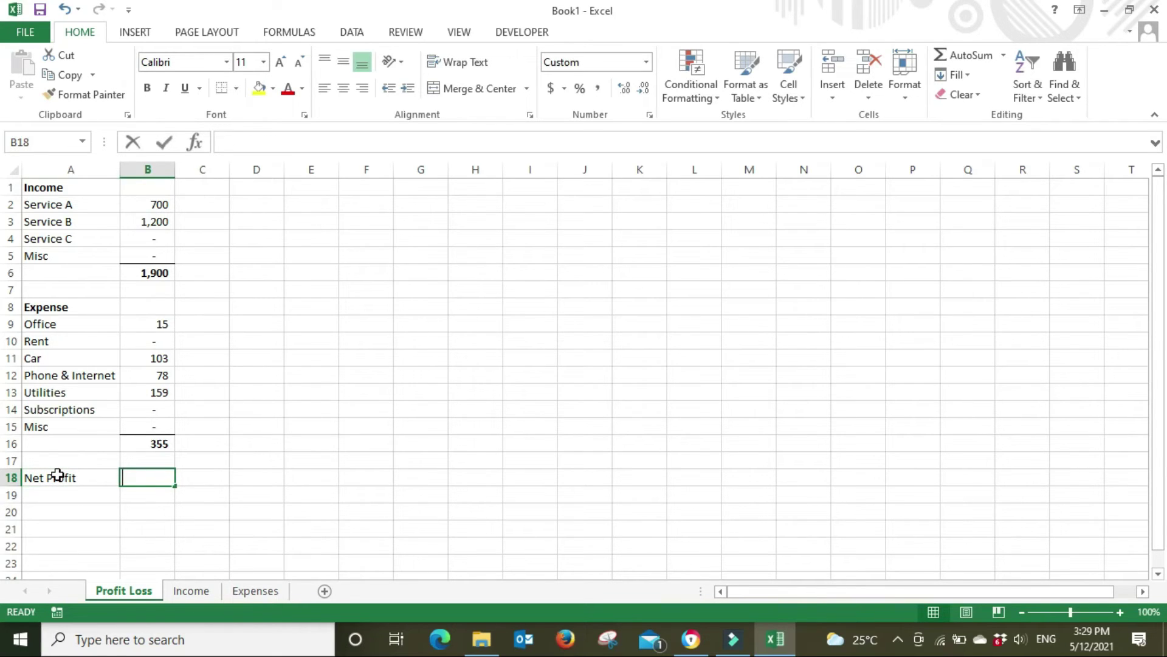
text(+)
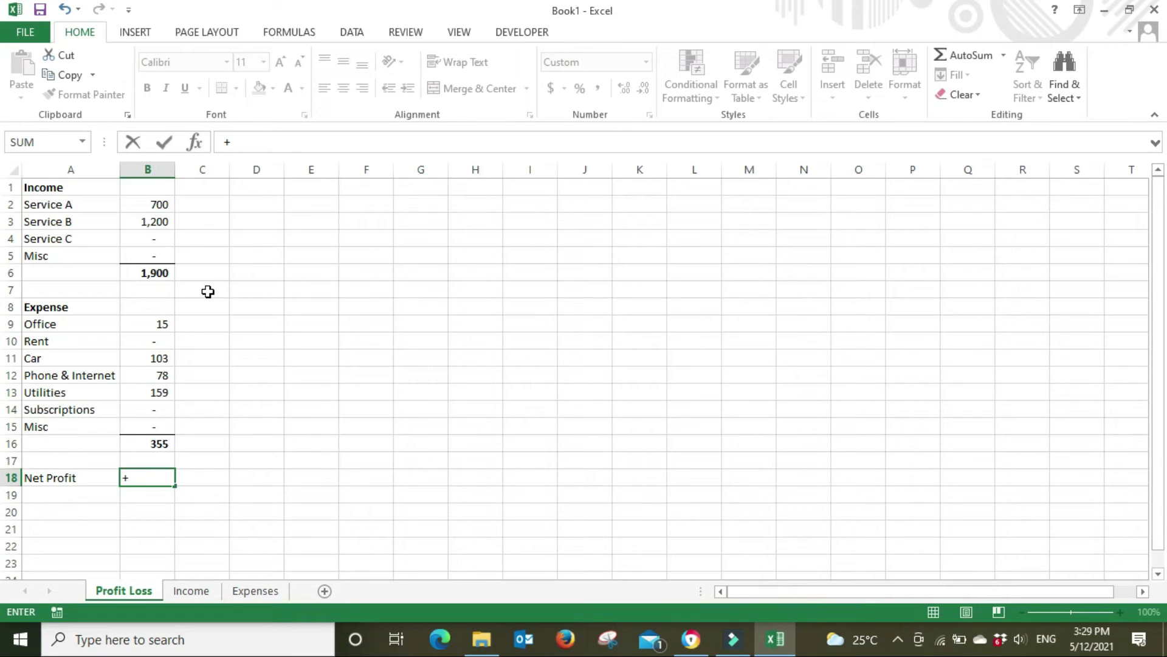
click(139, 277)
text(-)
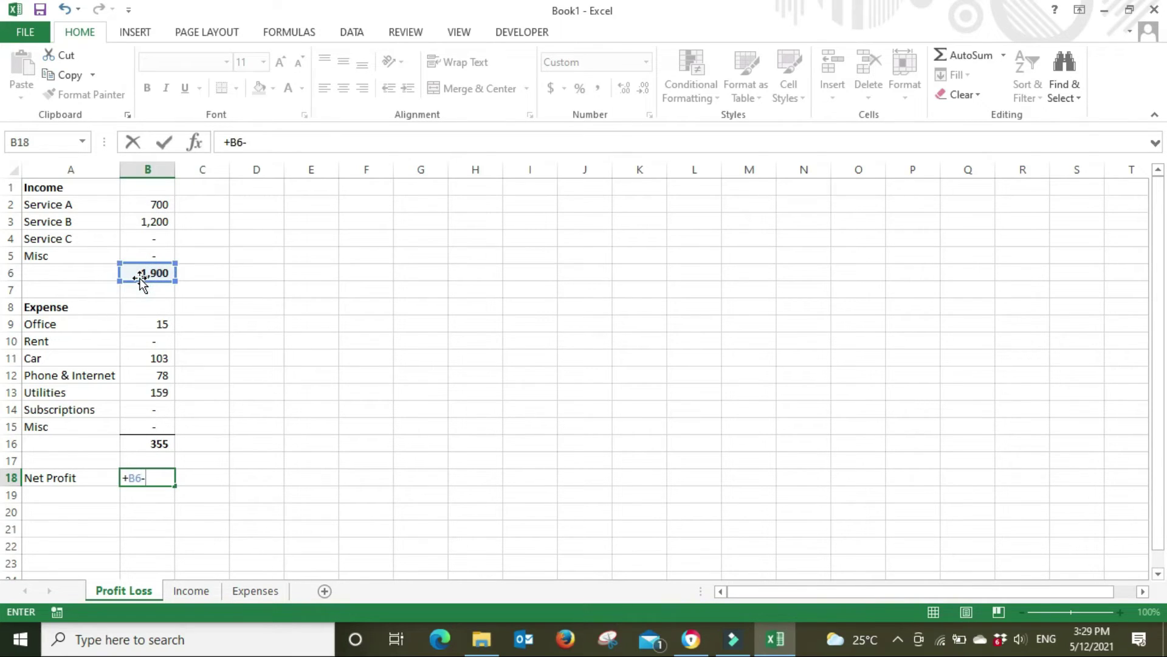
click(158, 443)
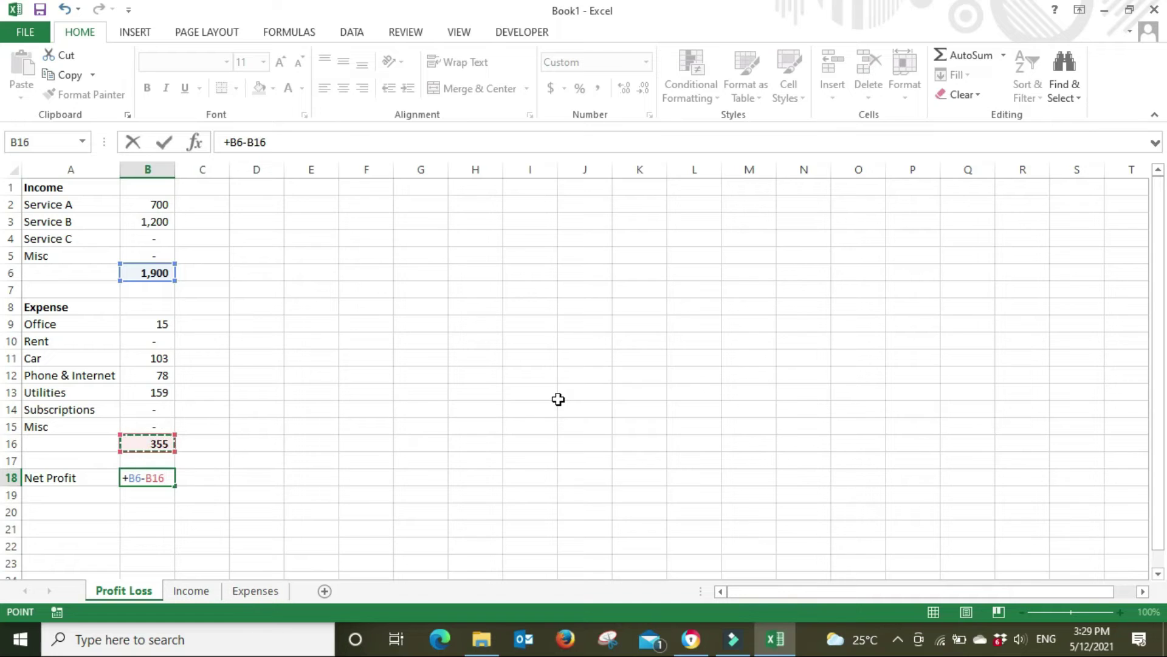
key(Return)
Step: Make the Net Profit result in B18 bold
click(160, 477)
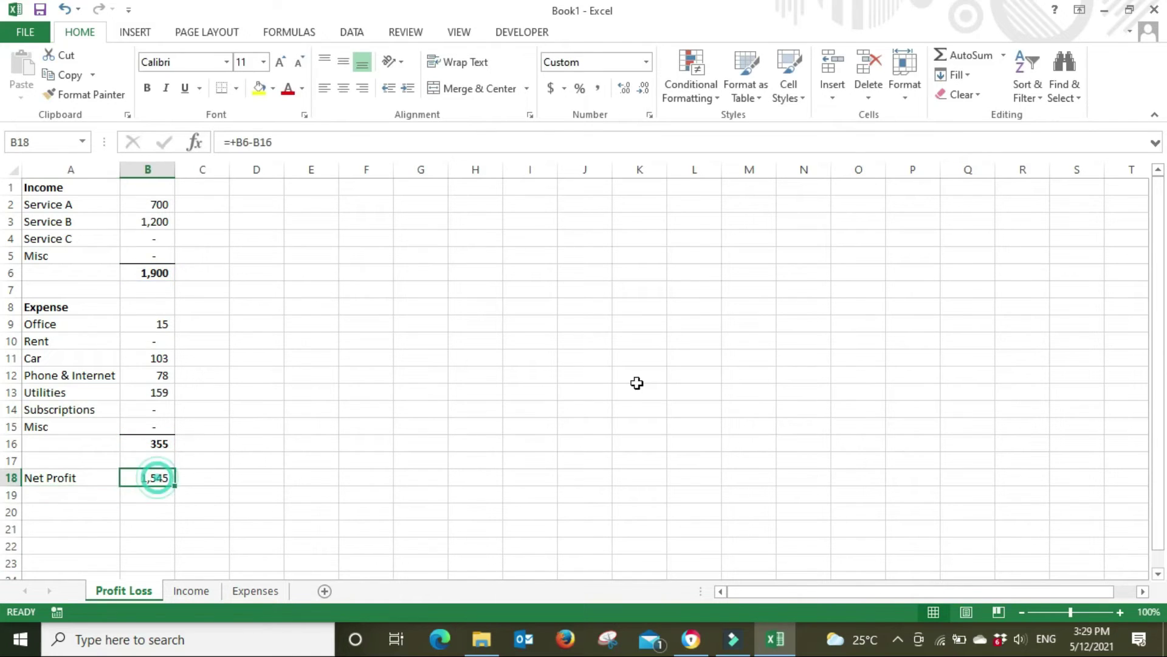
key(ctrl+b)
click(209, 267)
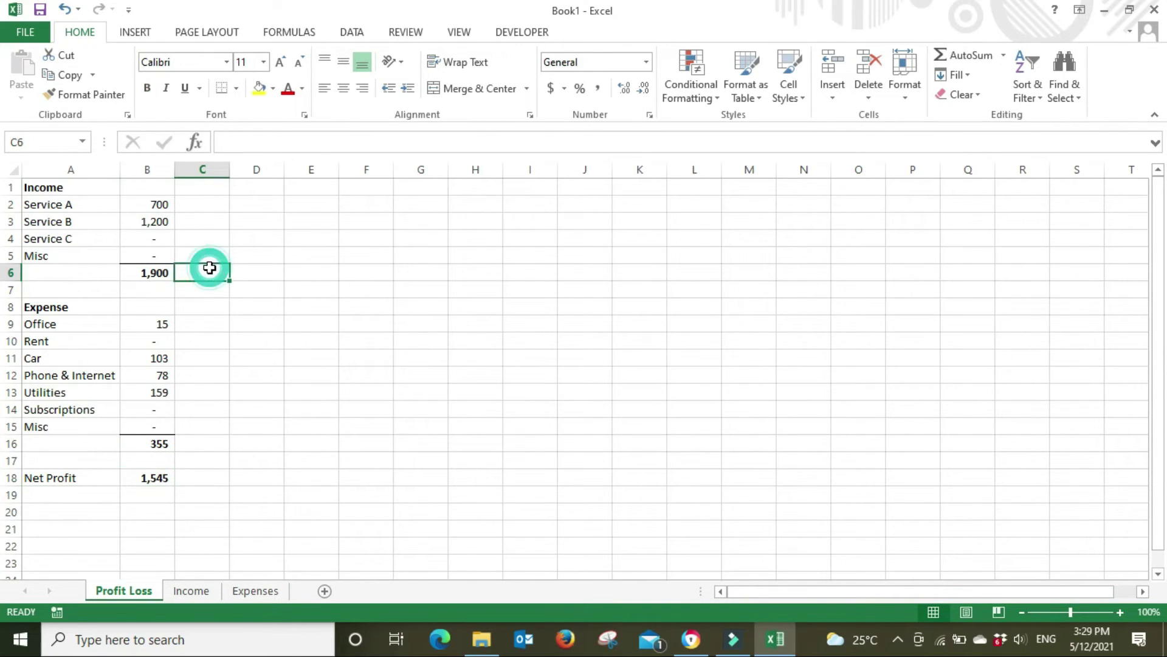
click(210, 443)
click(203, 479)
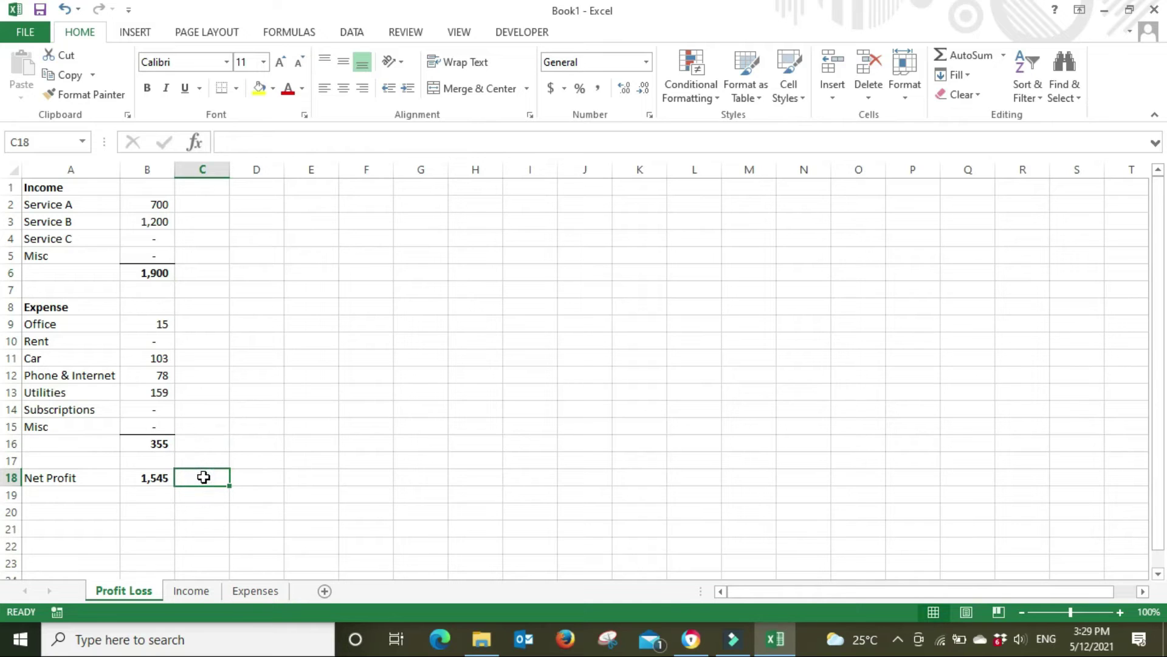
click(350, 471)
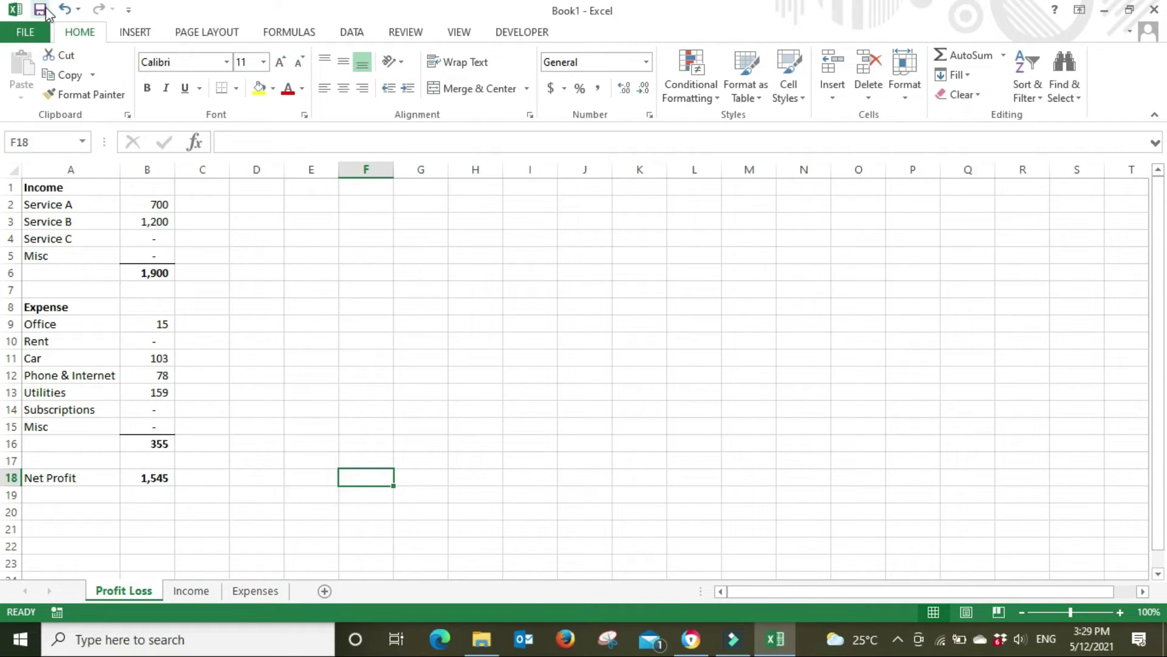
Step: Back out of the FILE Save As page and return to the Expenses sheet ledger with its 354.51 total
click(41, 25)
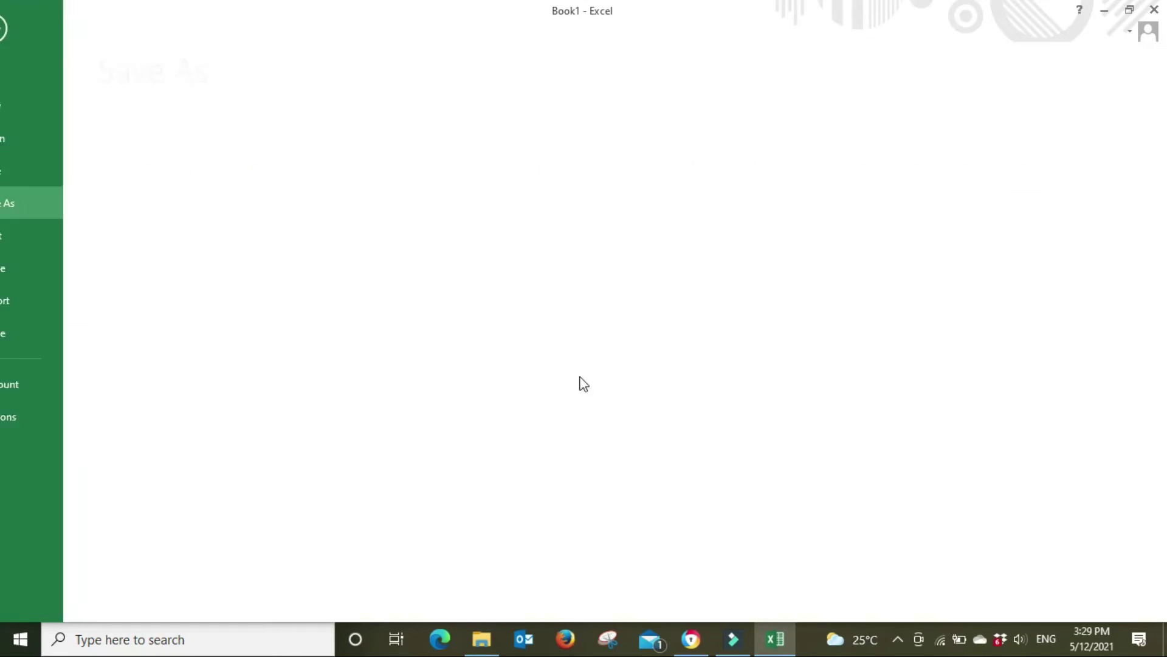
key(Escape)
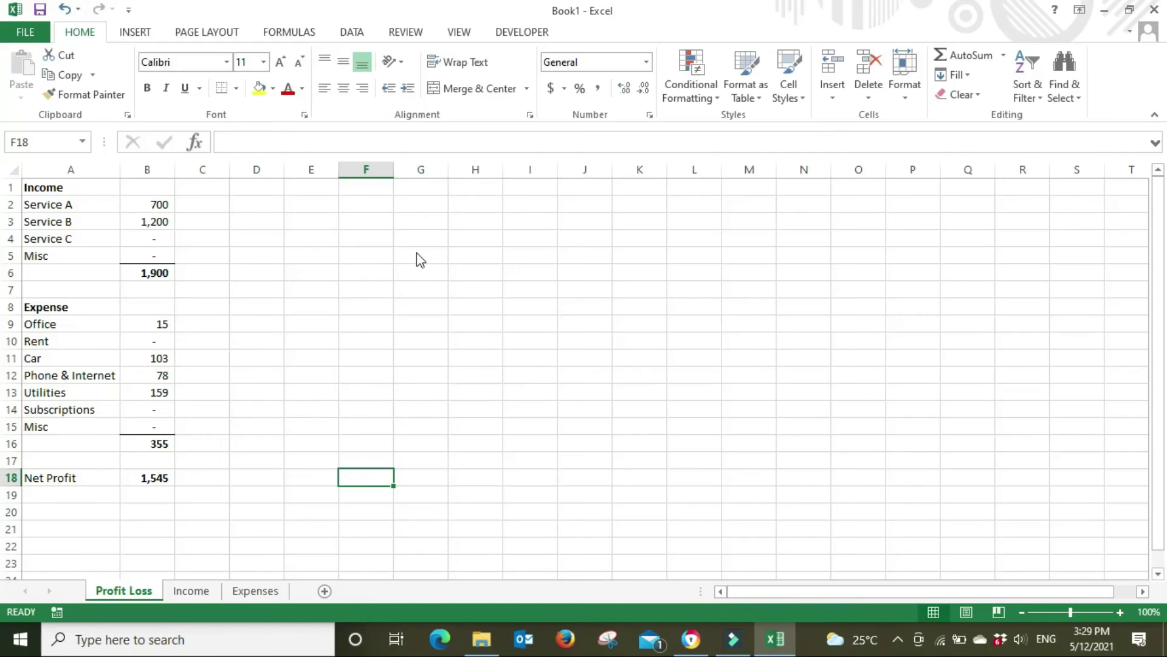
click(272, 594)
click(849, 407)
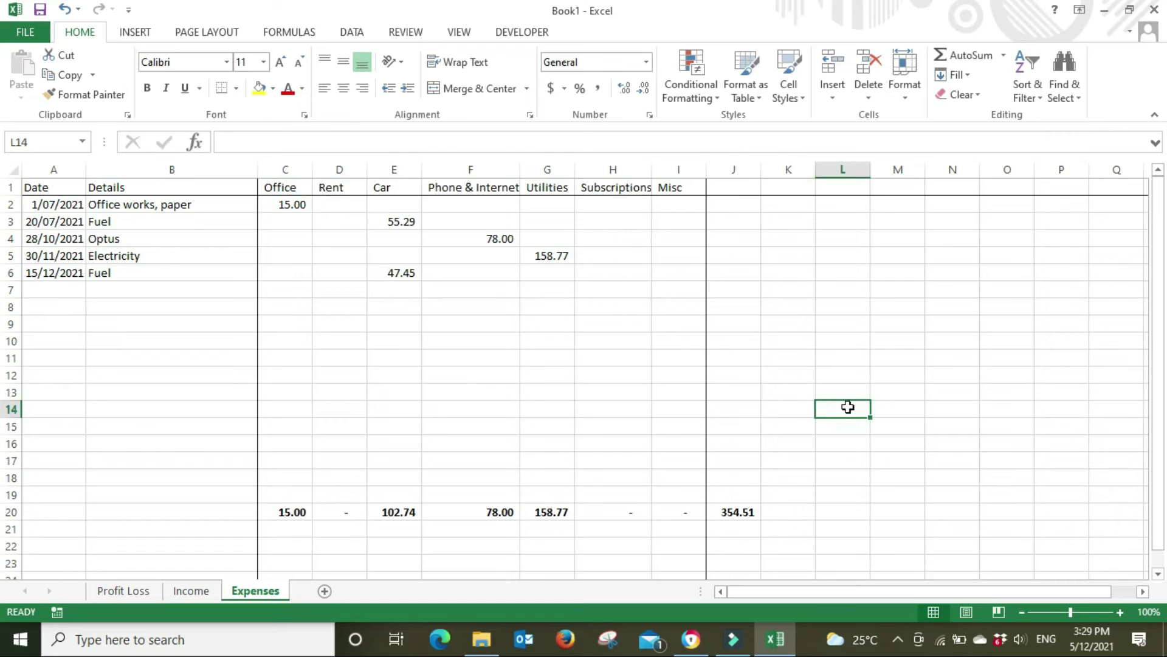
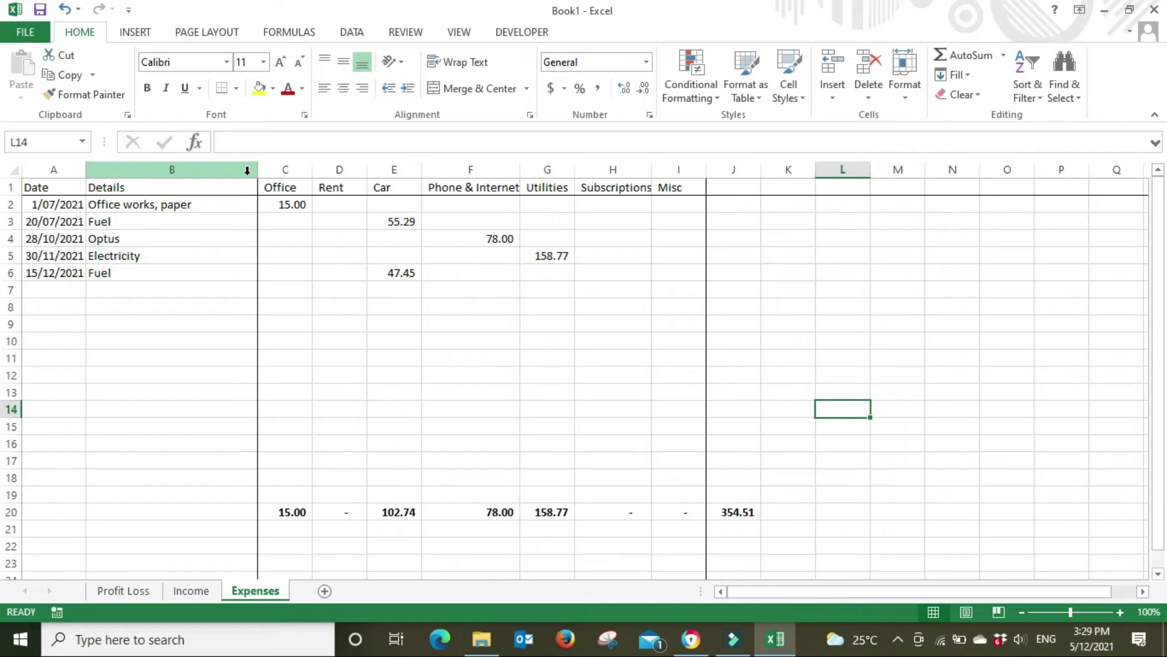
Step: Insert two columns at B:C, then undo that insertion
drag(293, 166, 239, 167)
right_click(238, 168)
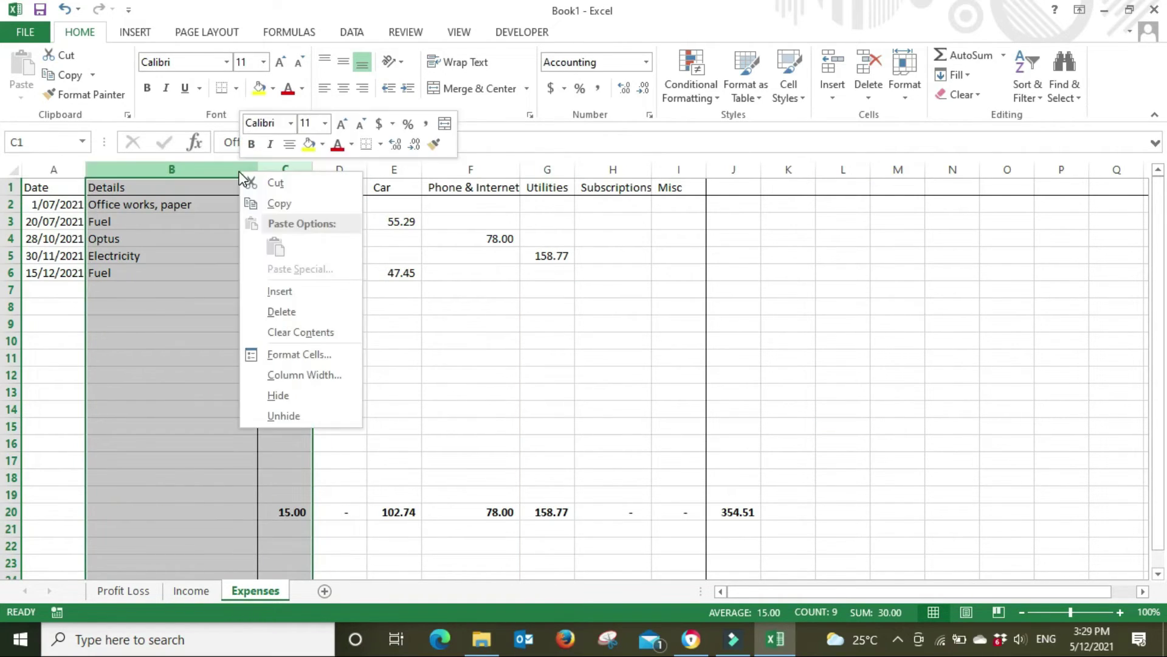
click(315, 292)
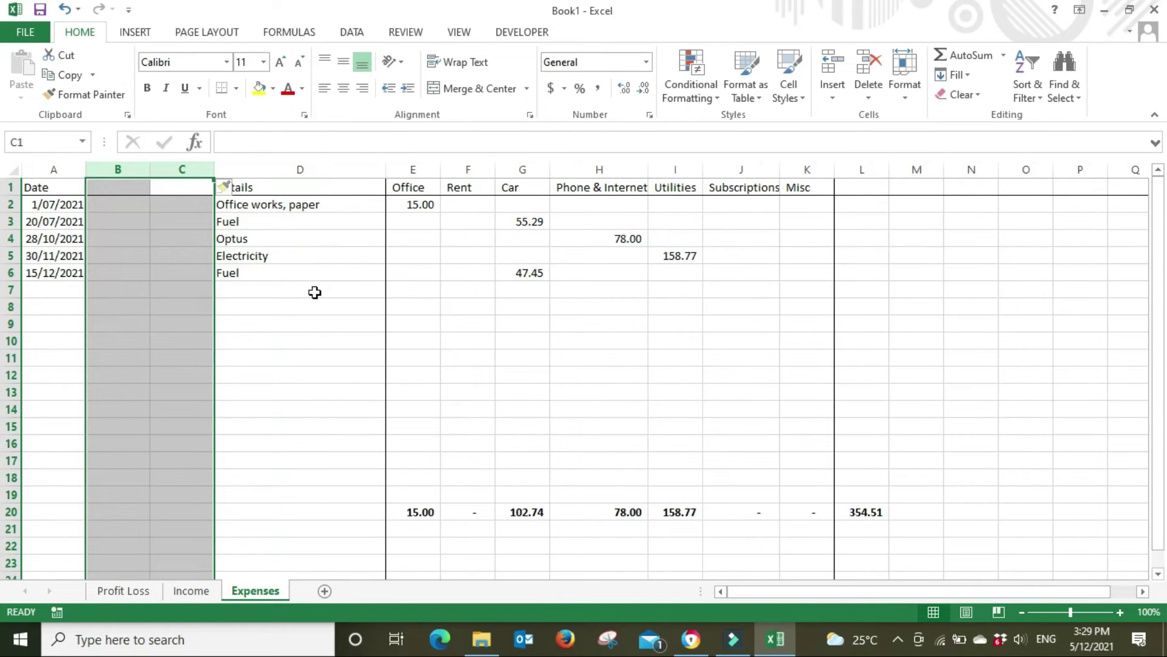
key(ctrl+z)
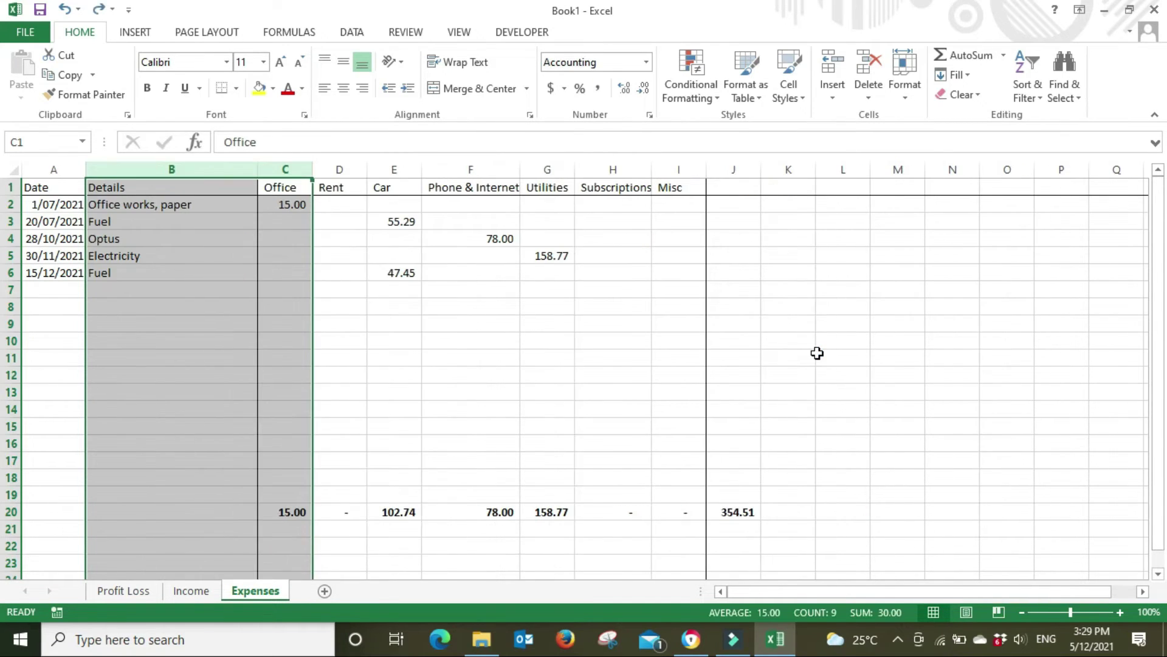
click(483, 375)
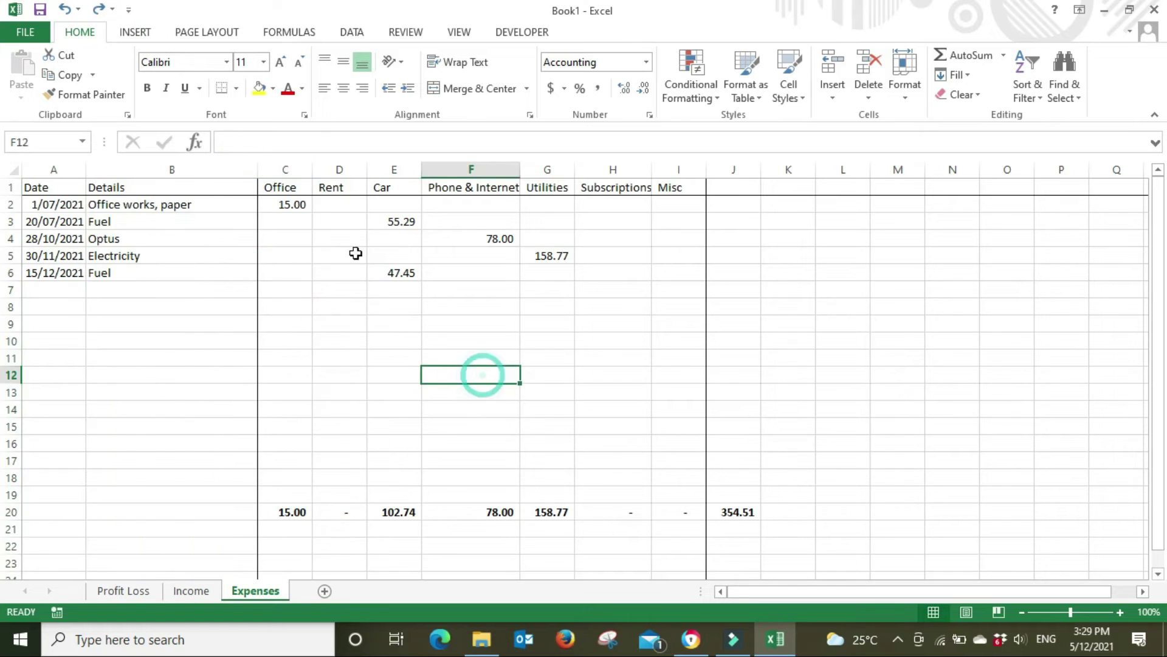
Step: Insert two blank columns before the Office column
click(247, 167)
right_click(247, 166)
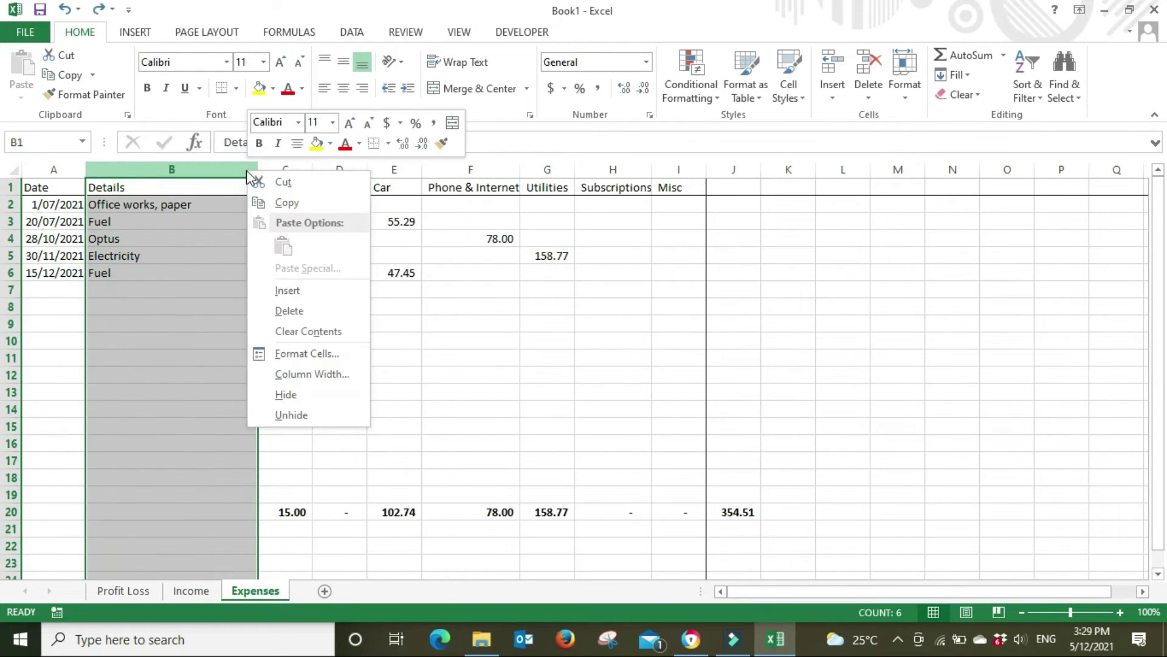
click(544, 302)
click(279, 170)
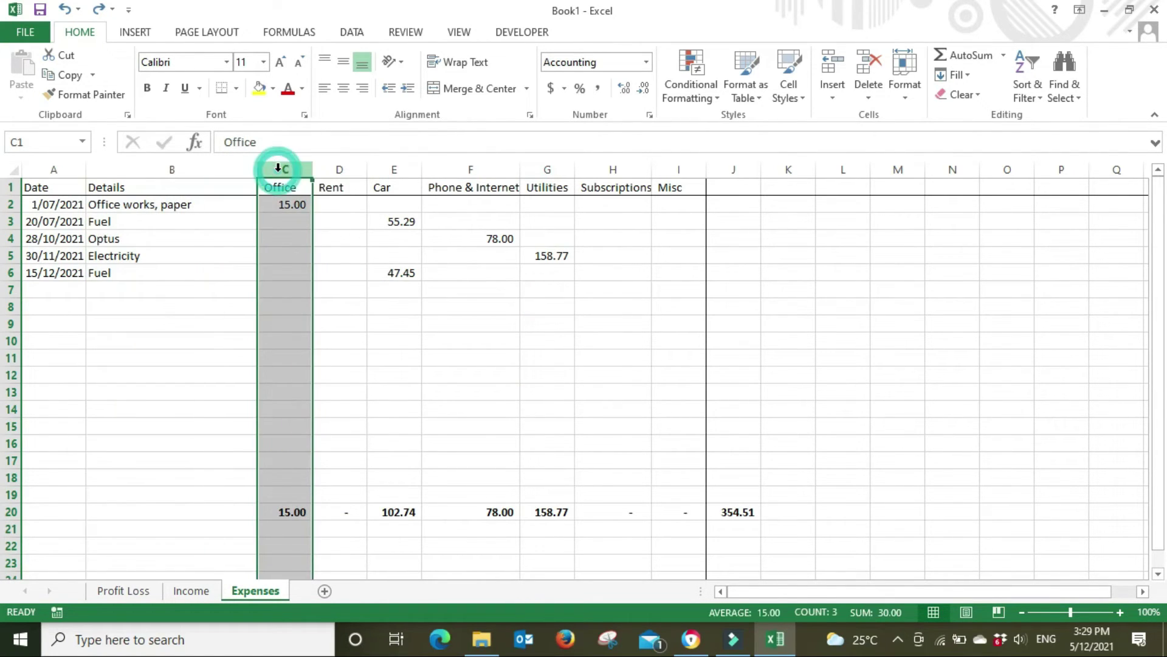
right_click(278, 170)
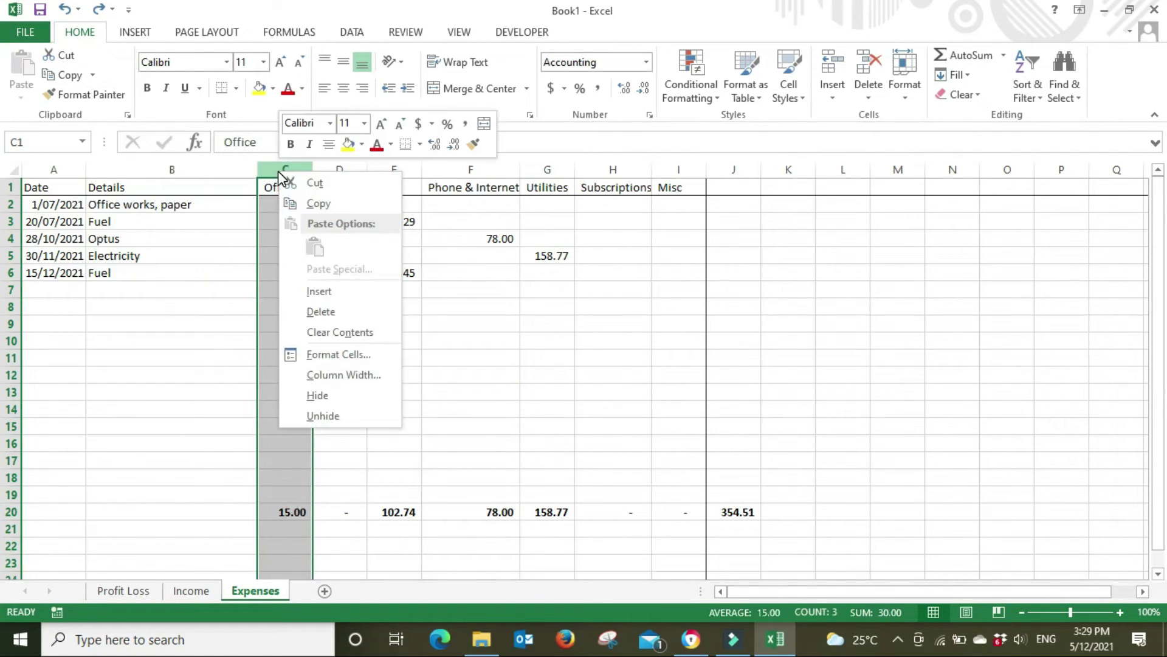
click(331, 292)
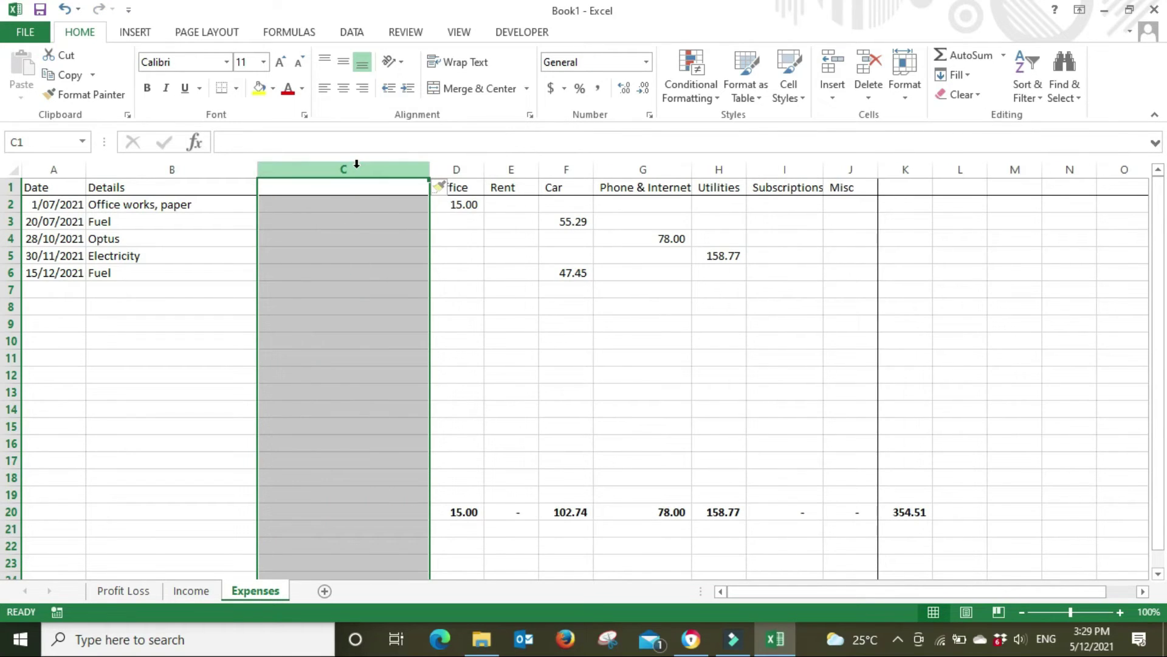
right_click(357, 164)
click(434, 291)
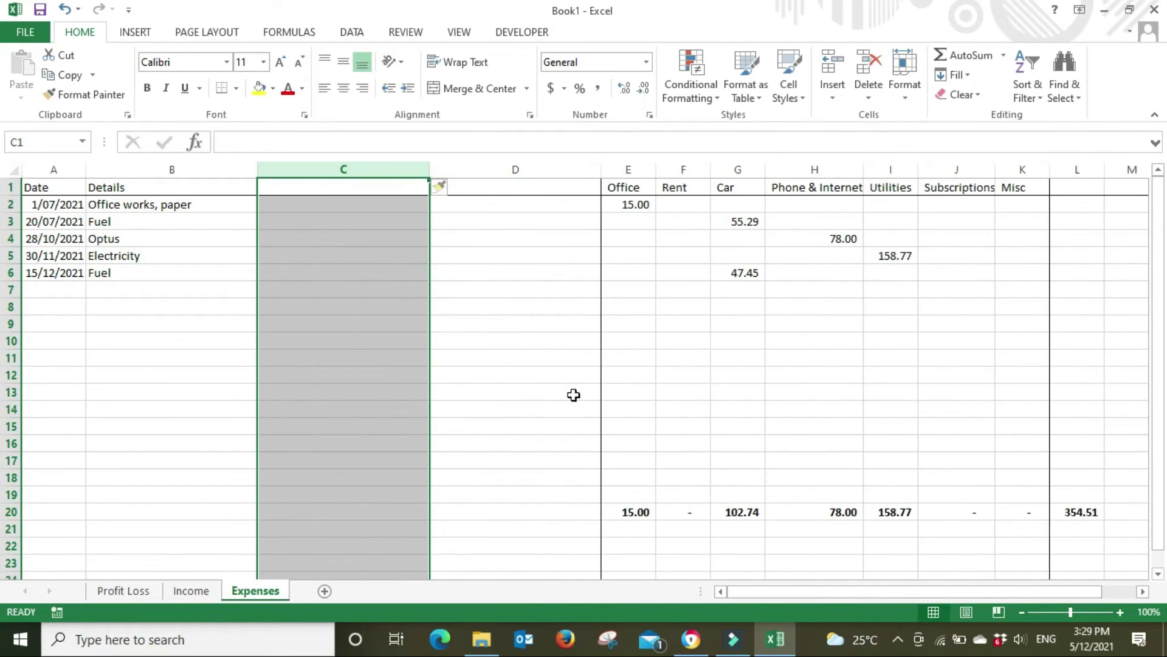
Step: Narrow the two new columns C and D
click(573, 395)
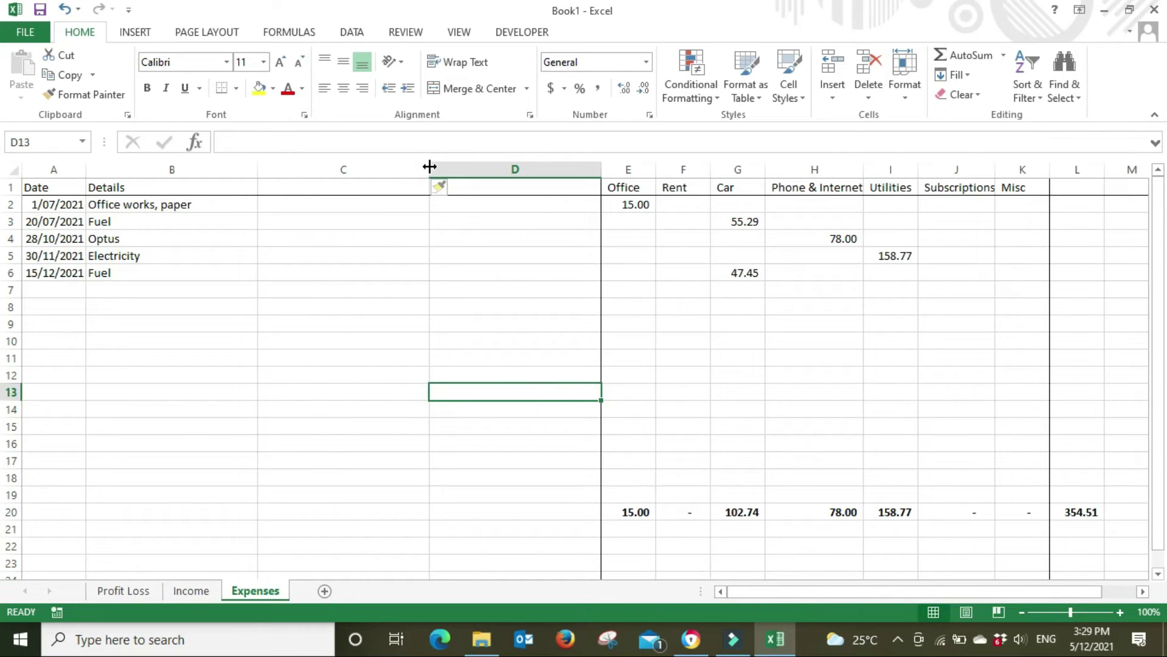
drag(430, 166, 357, 170)
drag(528, 171, 448, 169)
Step: Head columns C and D 'Gross' and 'GST' and set both to standard width
click(296, 189)
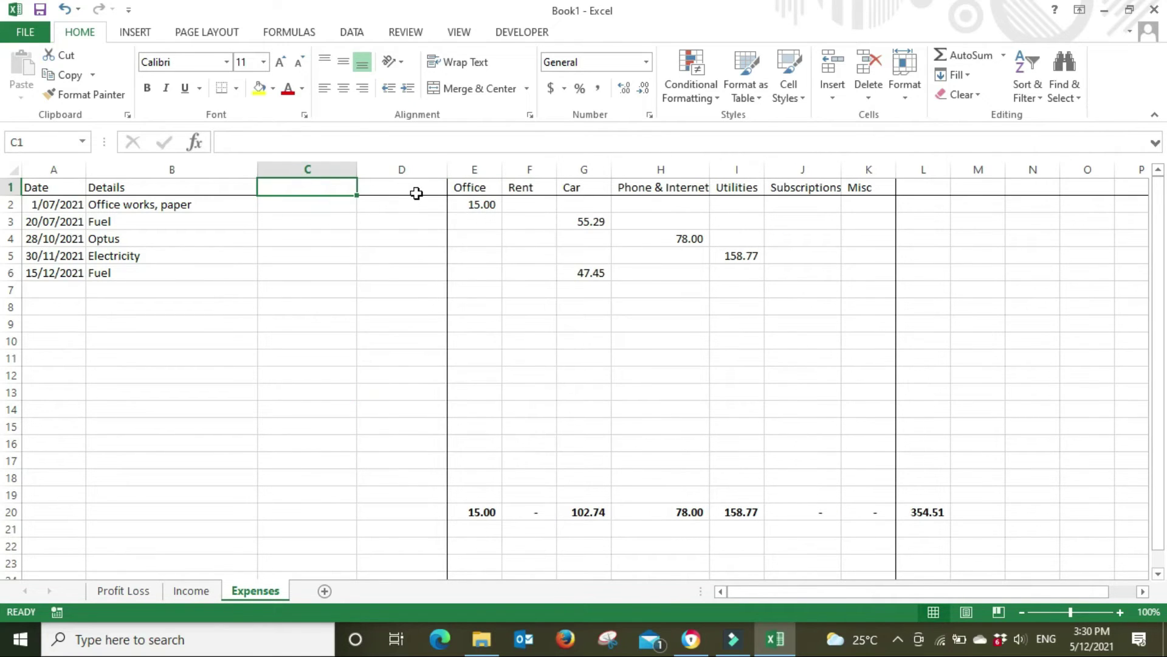
text(Gross)
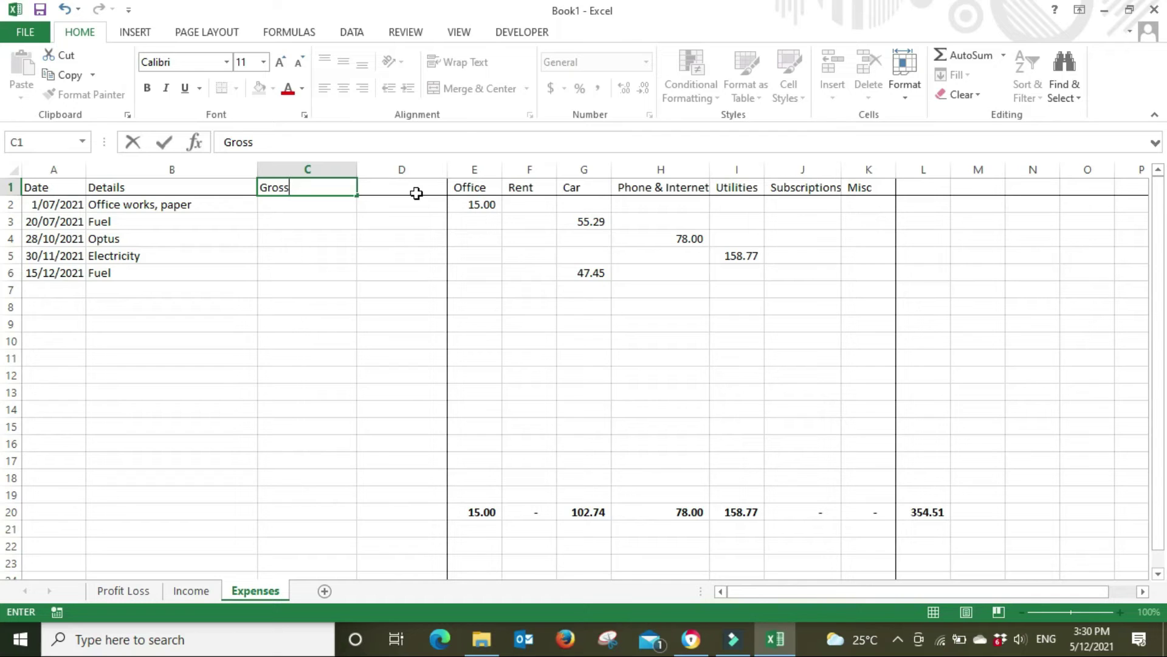
key(Return)
click(416, 193)
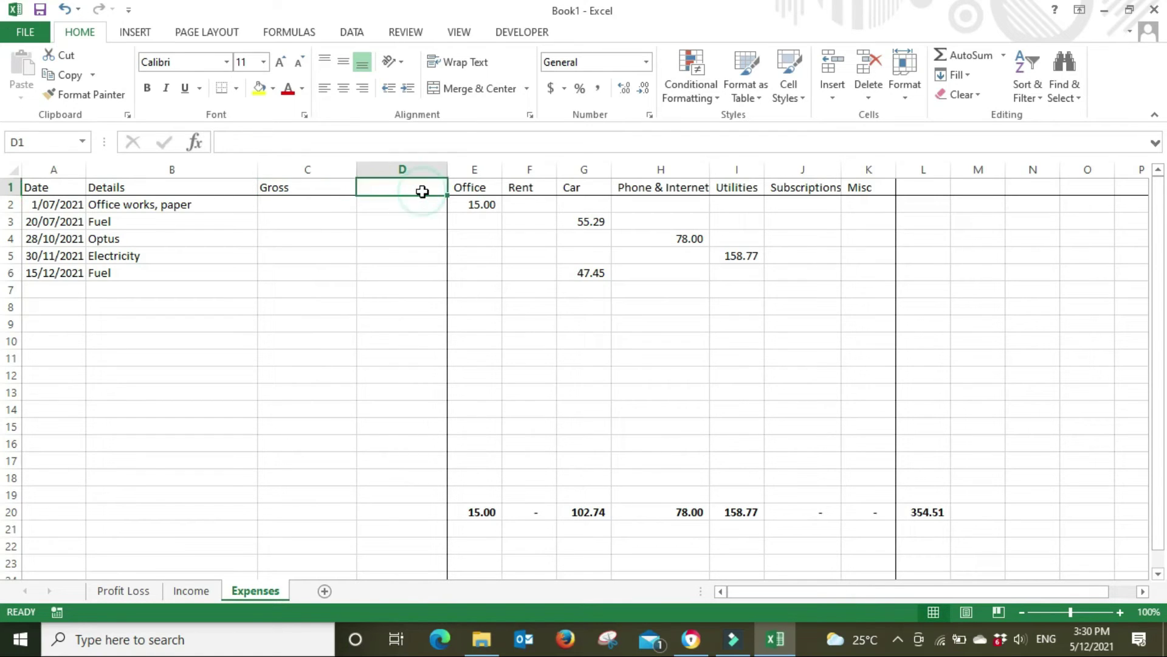
text(GST)
key(Return)
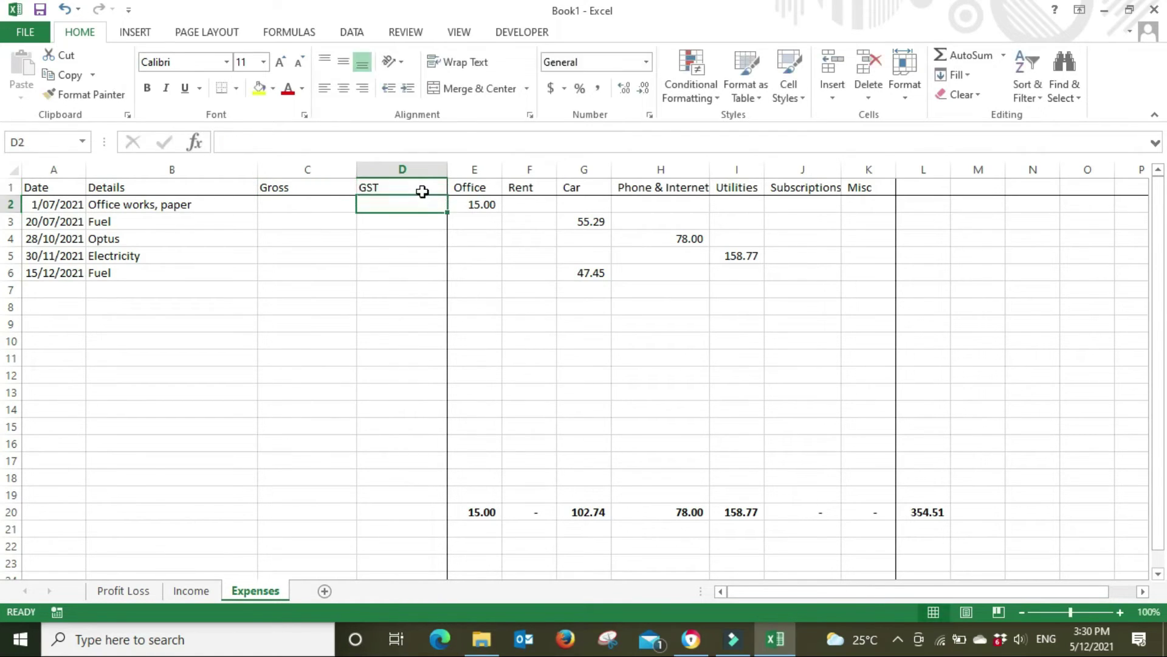
click(944, 261)
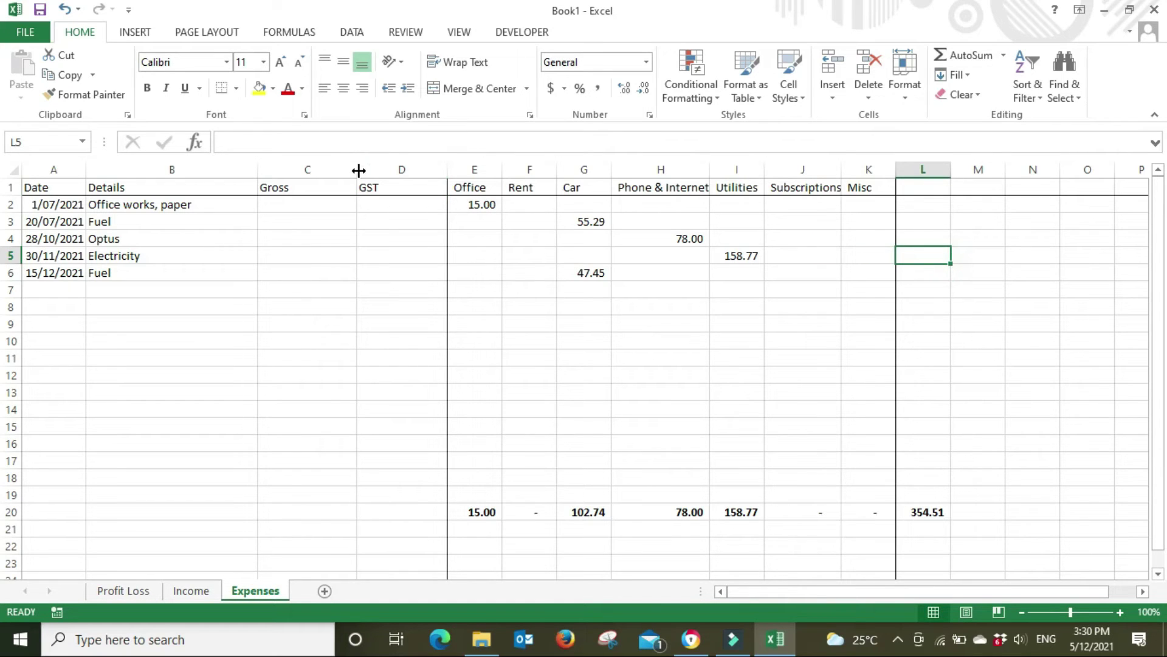
drag(358, 170, 315, 171)
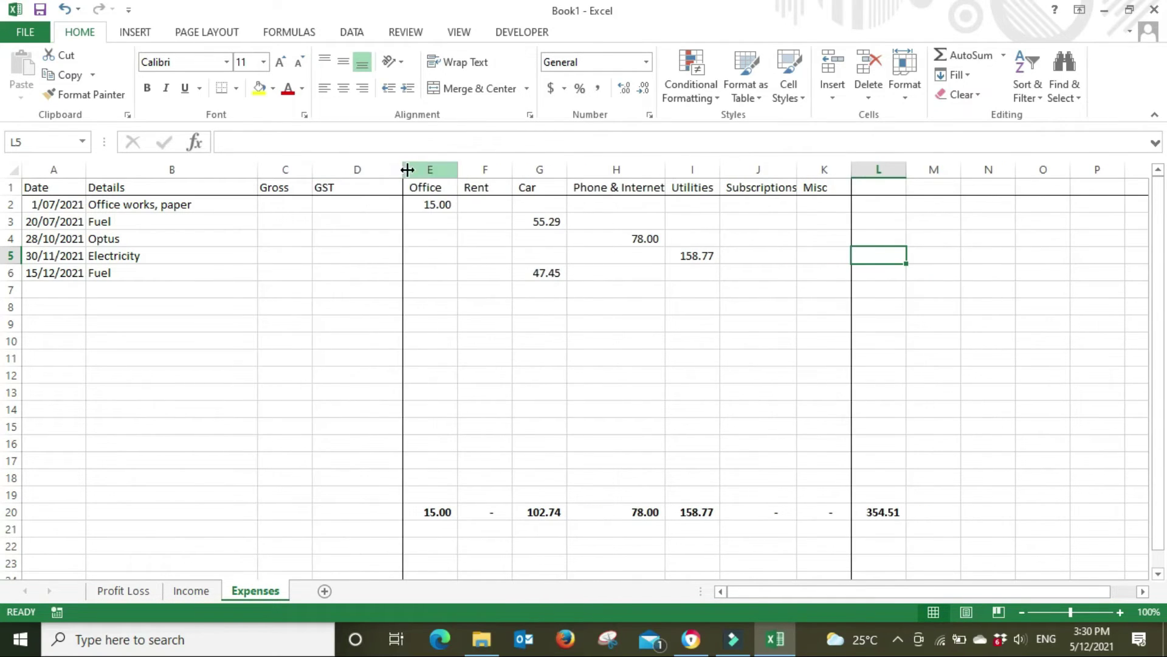
drag(404, 170, 368, 169)
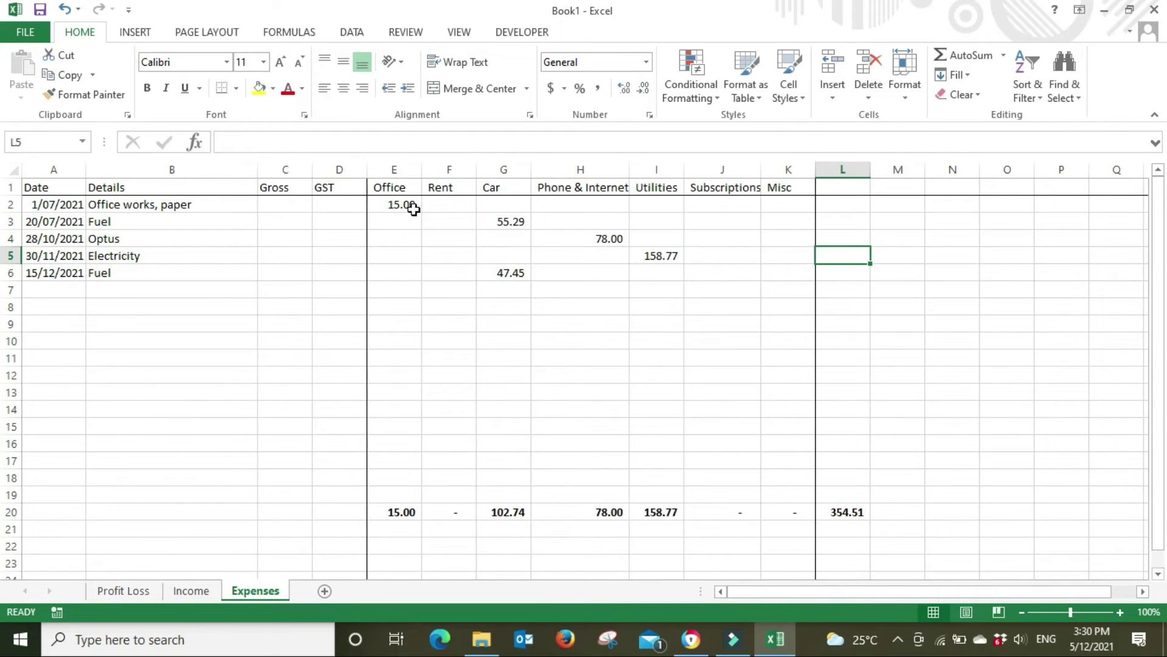
Step: Enter 15 as the first gross amount and give columns C:D Comma Style
click(277, 200)
text(15)
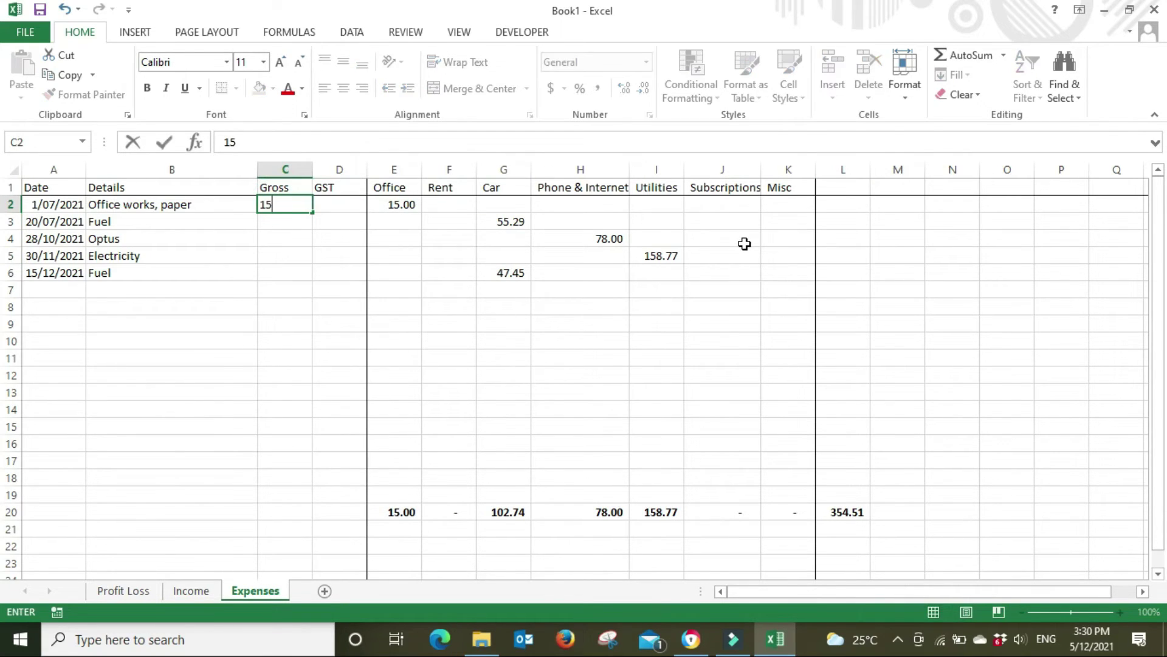
key(Return)
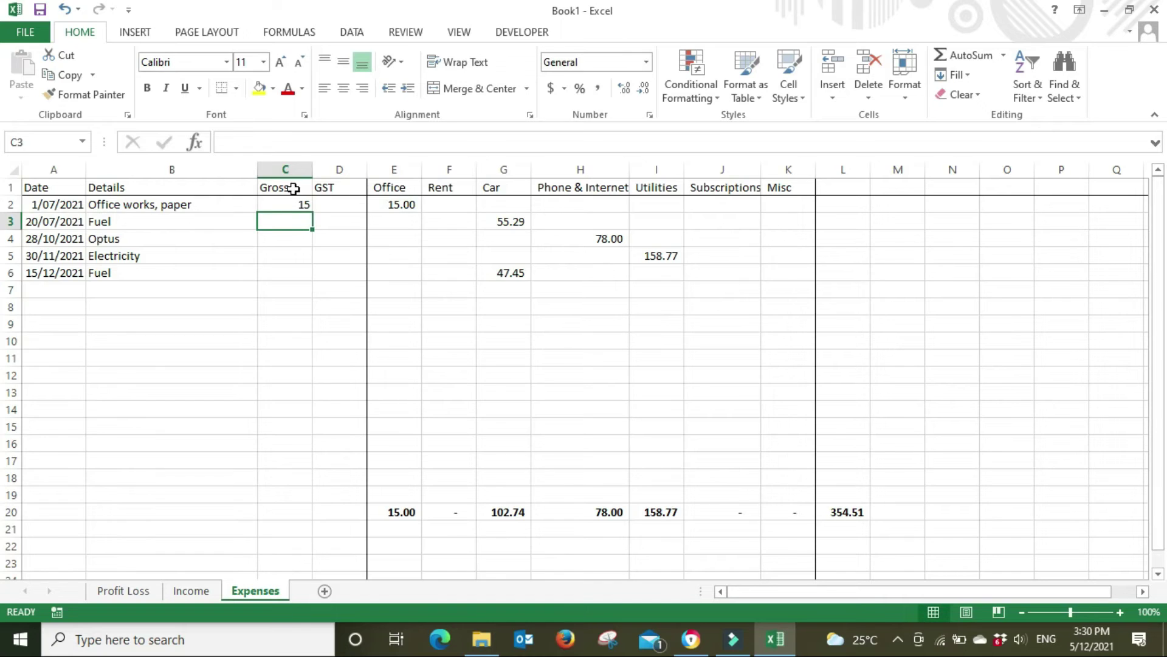
click(289, 170)
drag(290, 170, 328, 170)
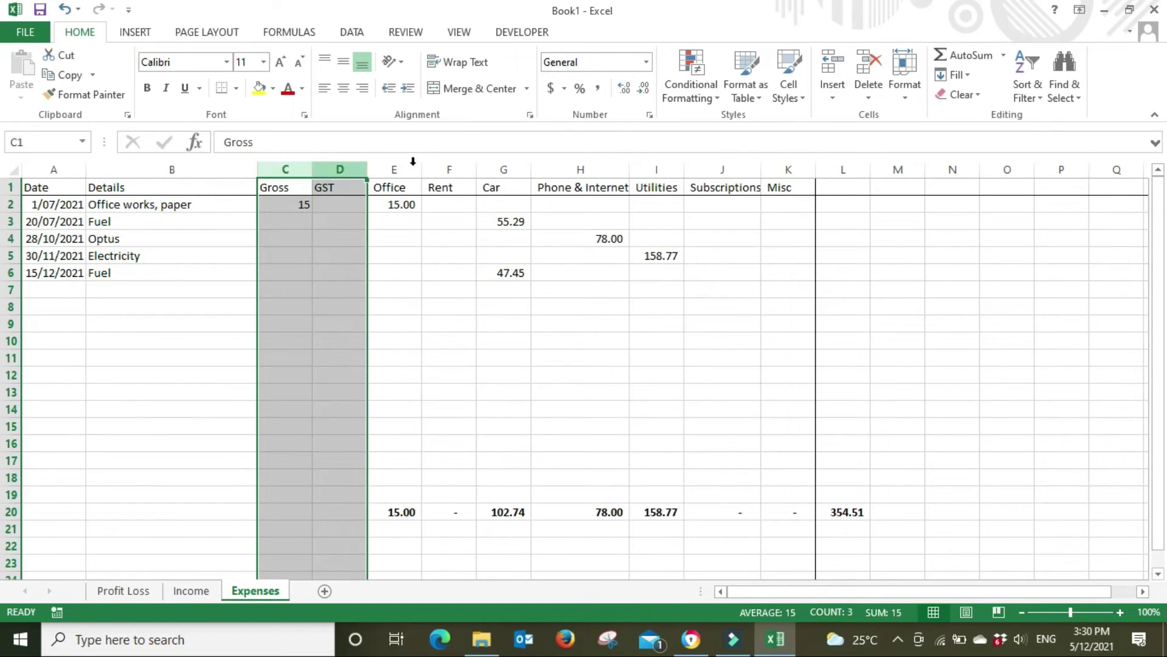
click(599, 91)
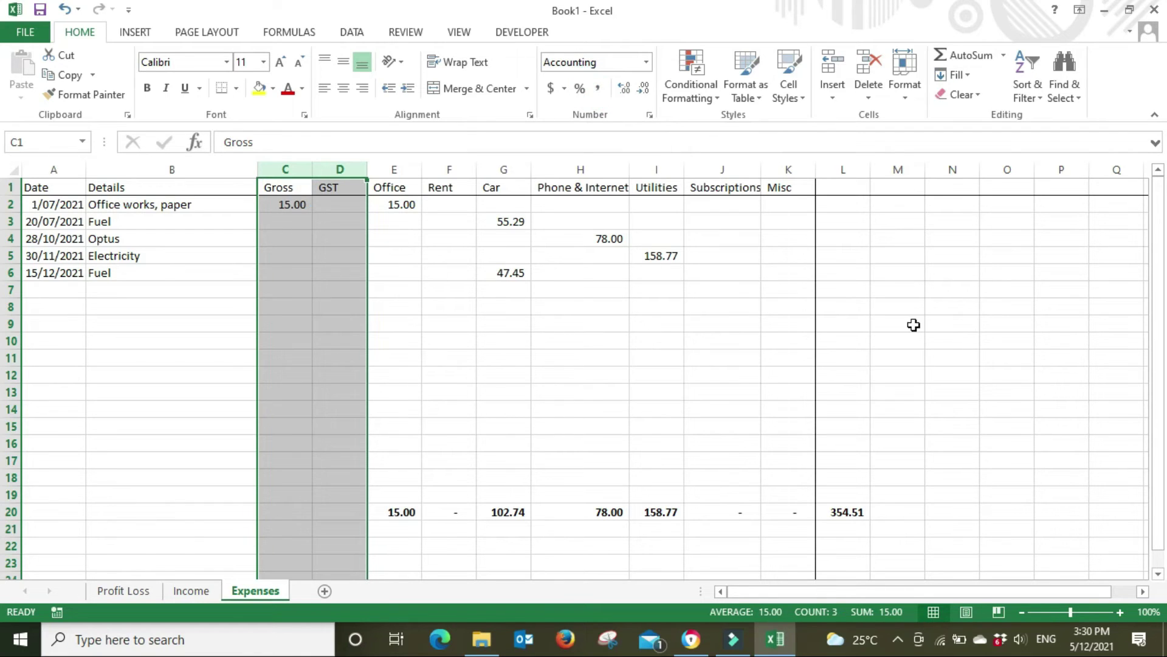
click(949, 324)
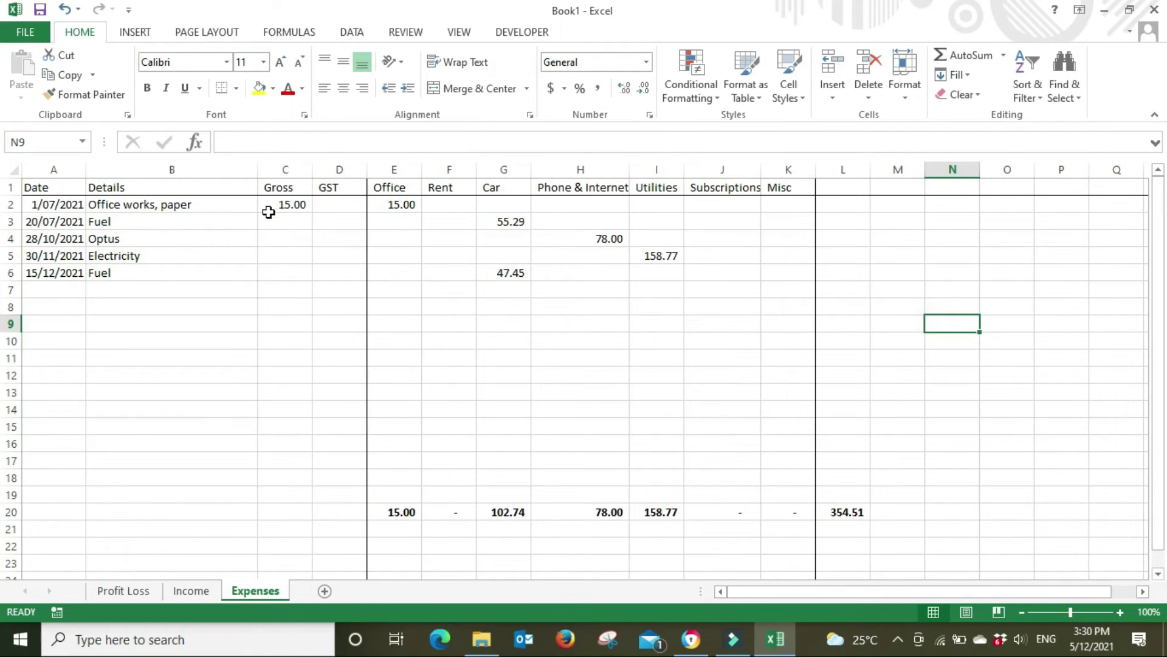
click(334, 205)
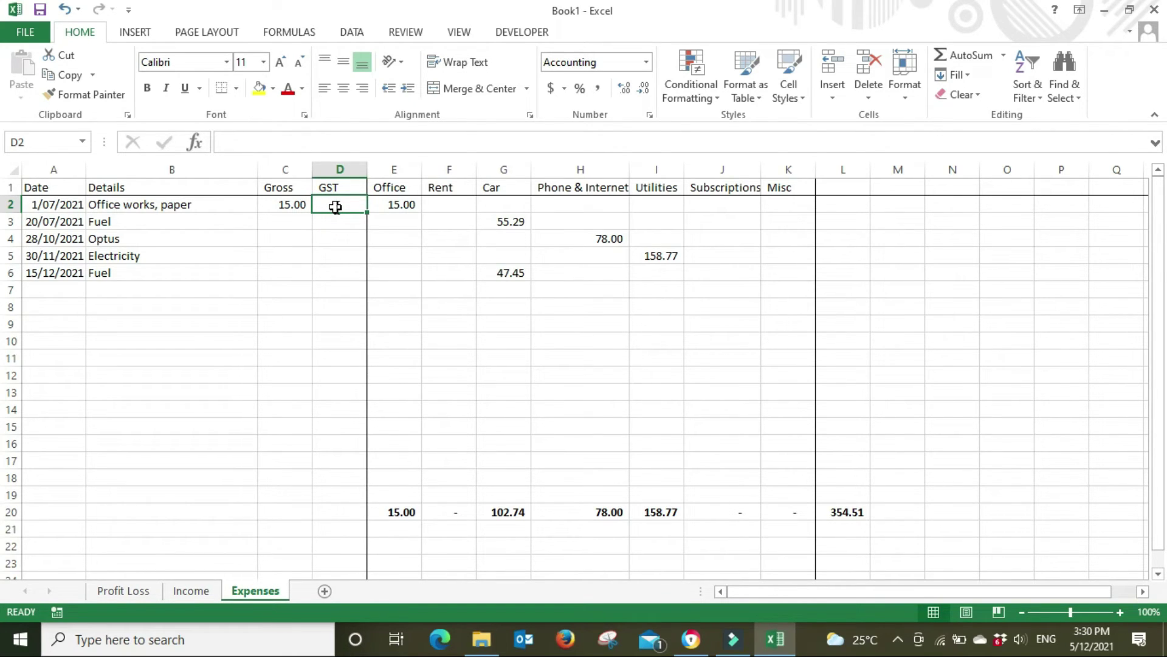
Step: Enter =+C2/11 in D2 so the first GST shows 1.36
text(+)
key(Left)
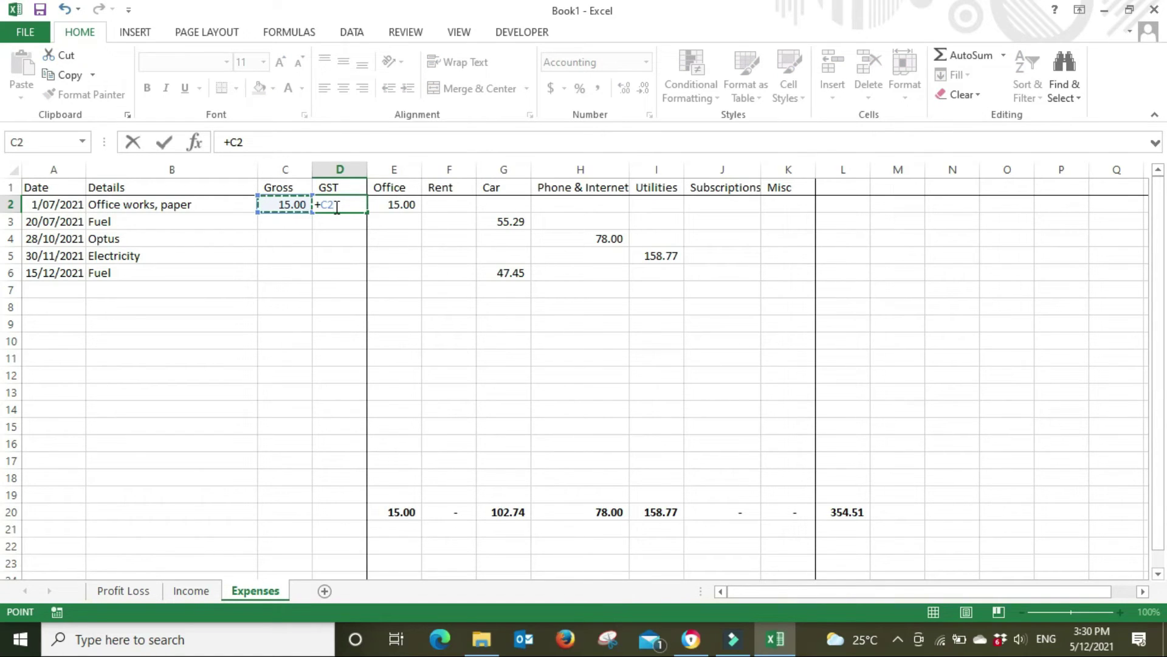
text(/11)
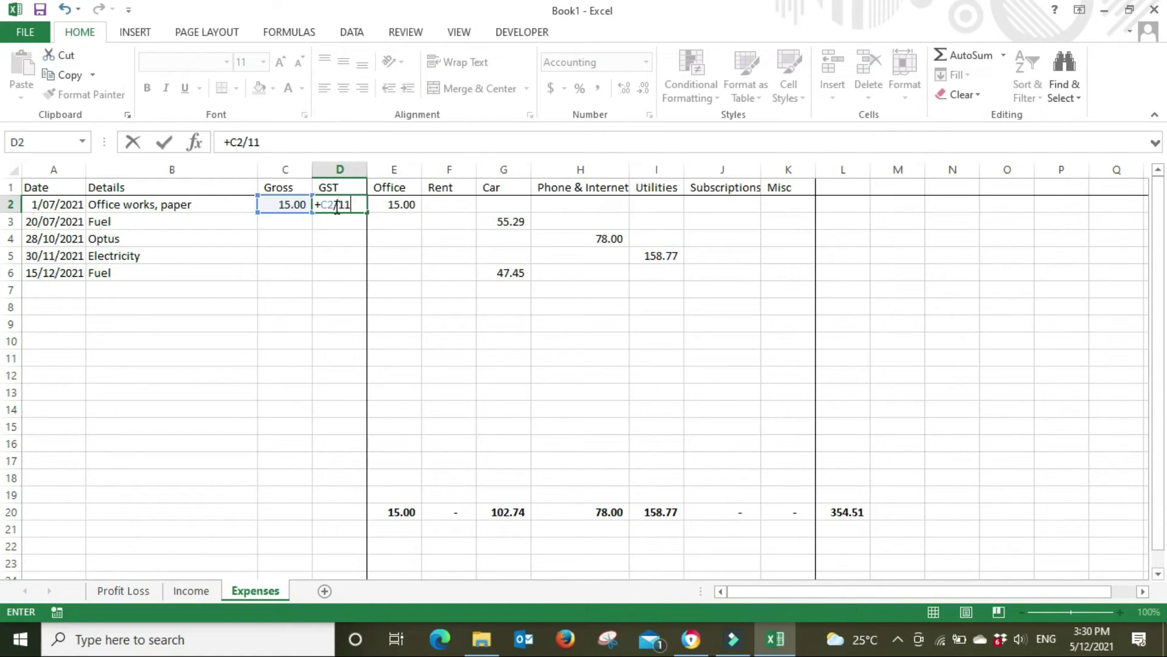
key(Return)
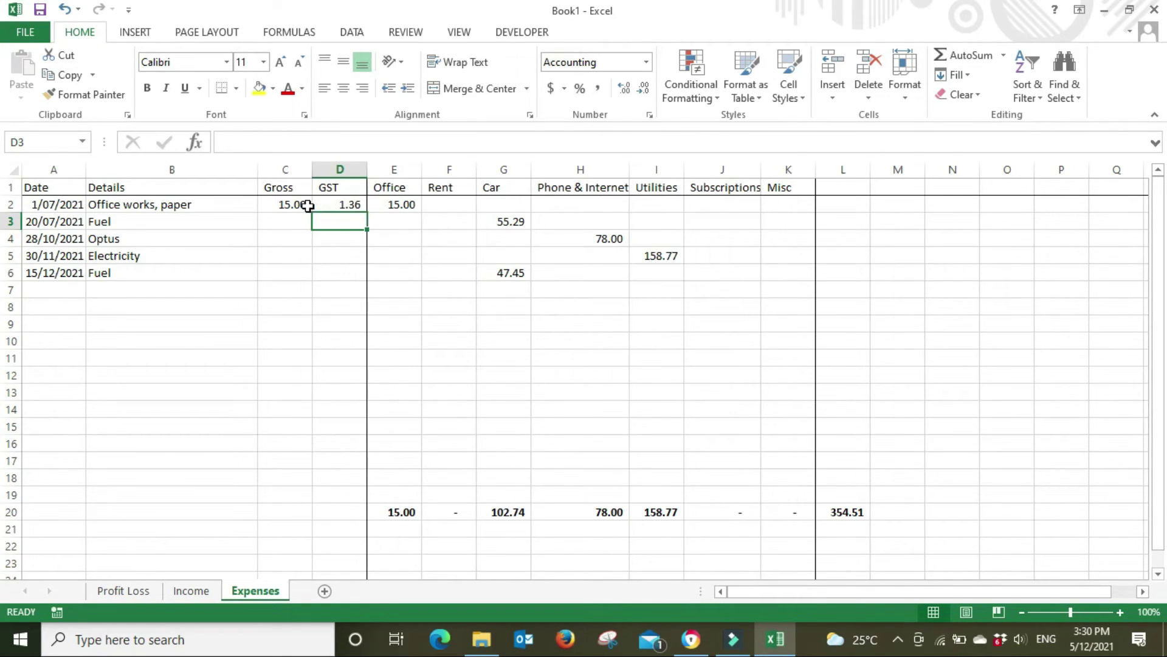
click(343, 206)
click(950, 271)
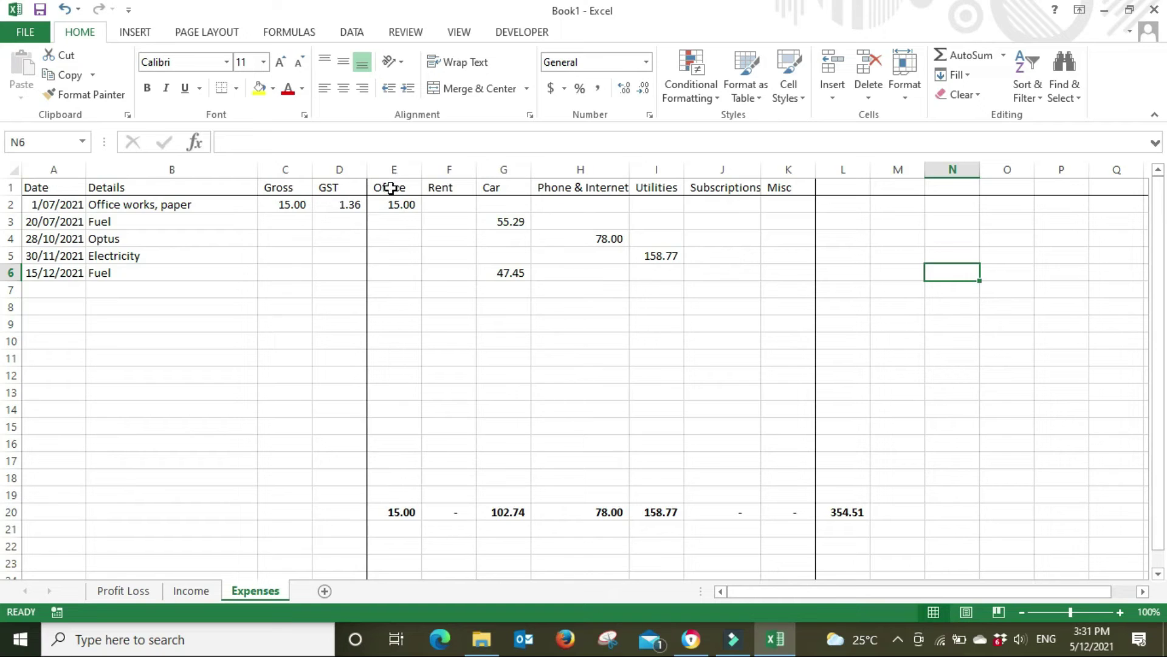
Step: Shade the category range E1:K20 light green
drag(391, 188, 766, 511)
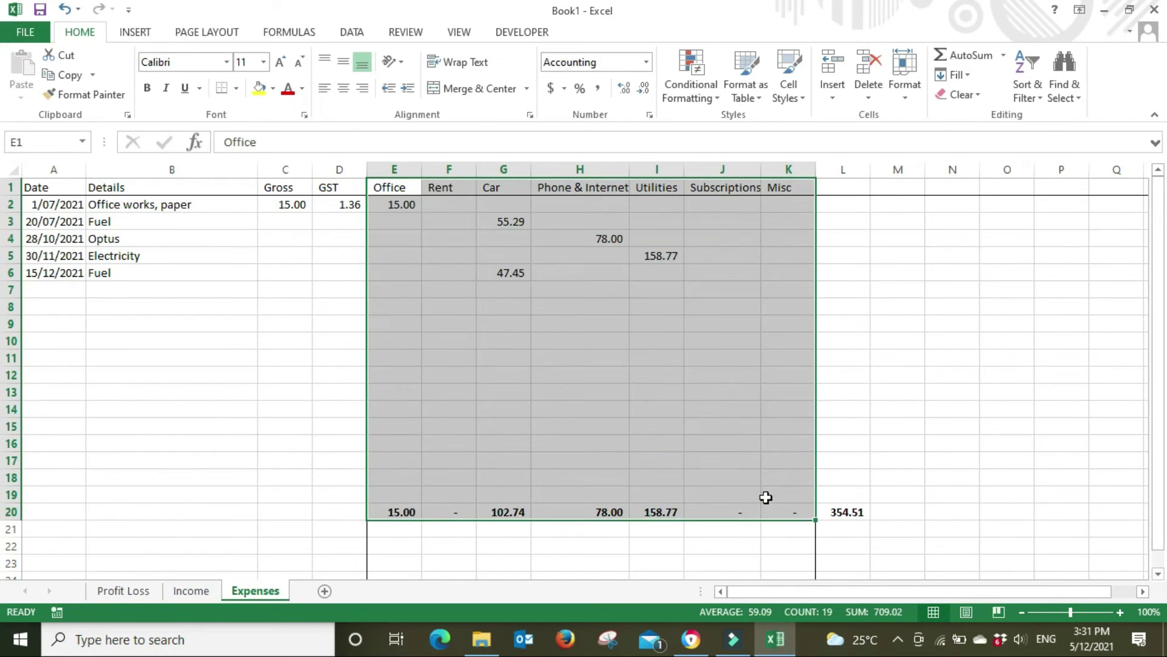
click(274, 89)
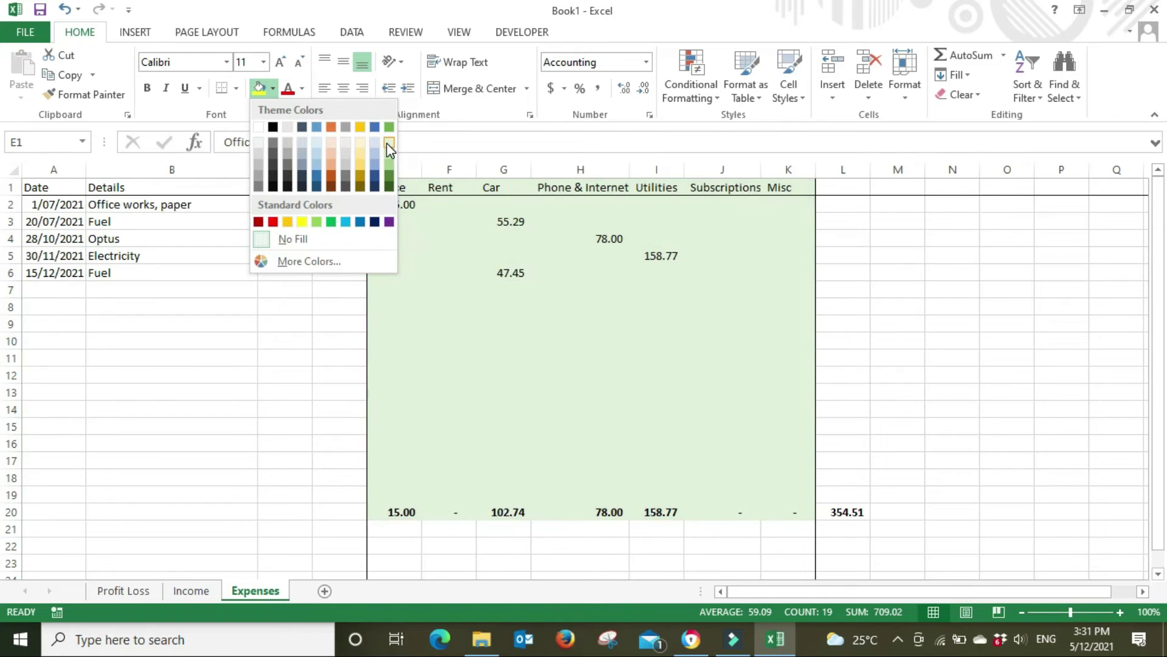
click(388, 144)
click(1051, 292)
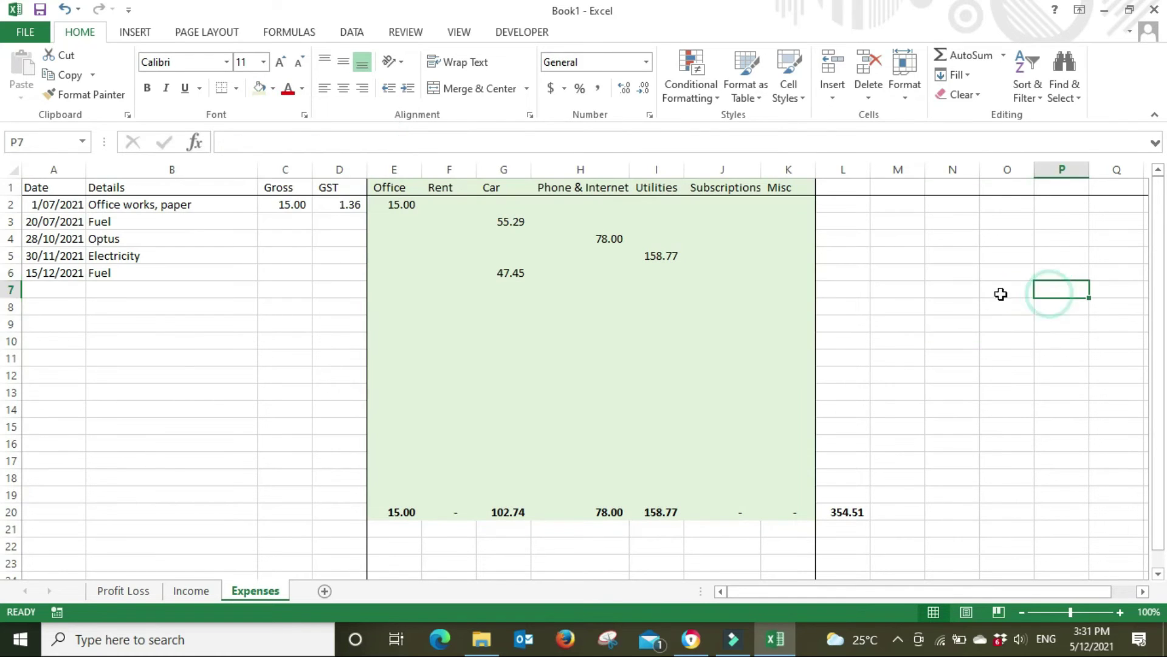
Step: Make the Office amount in E2 =+C2-D2, netting 13.64
click(395, 208)
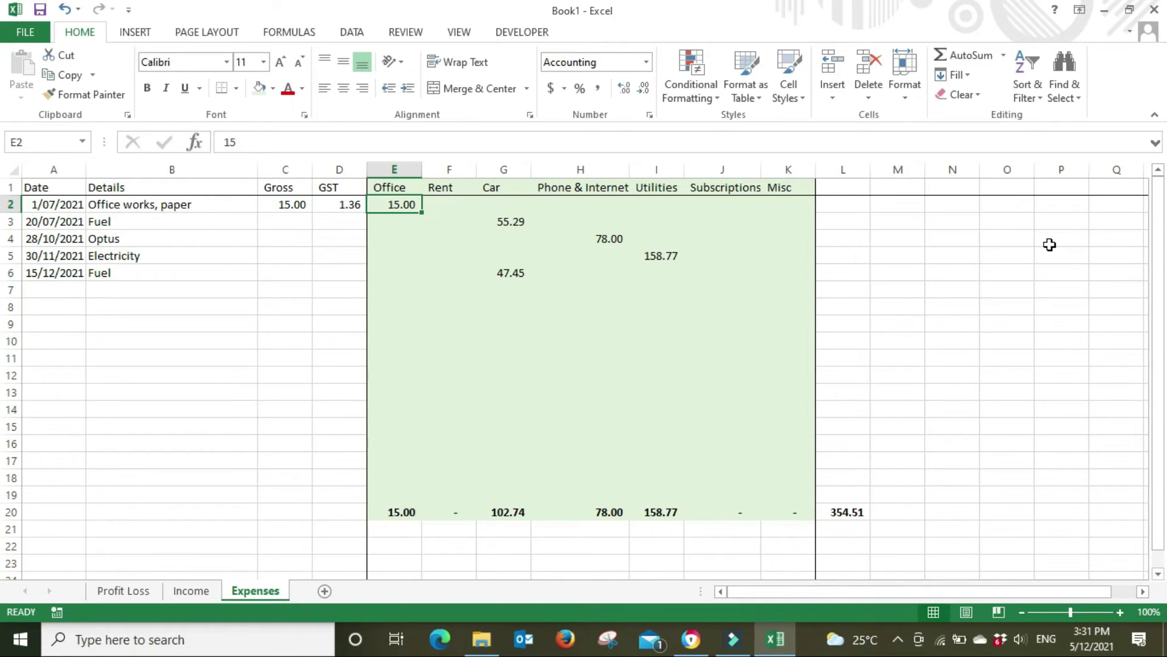
text(+)
click(279, 208)
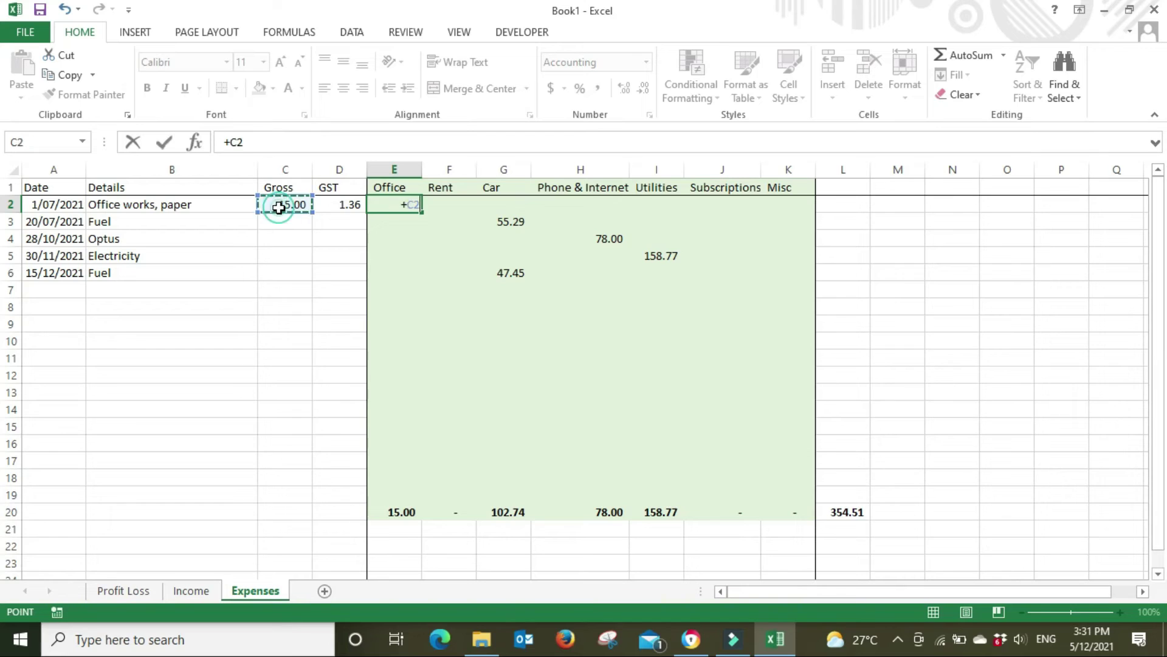
text(-)
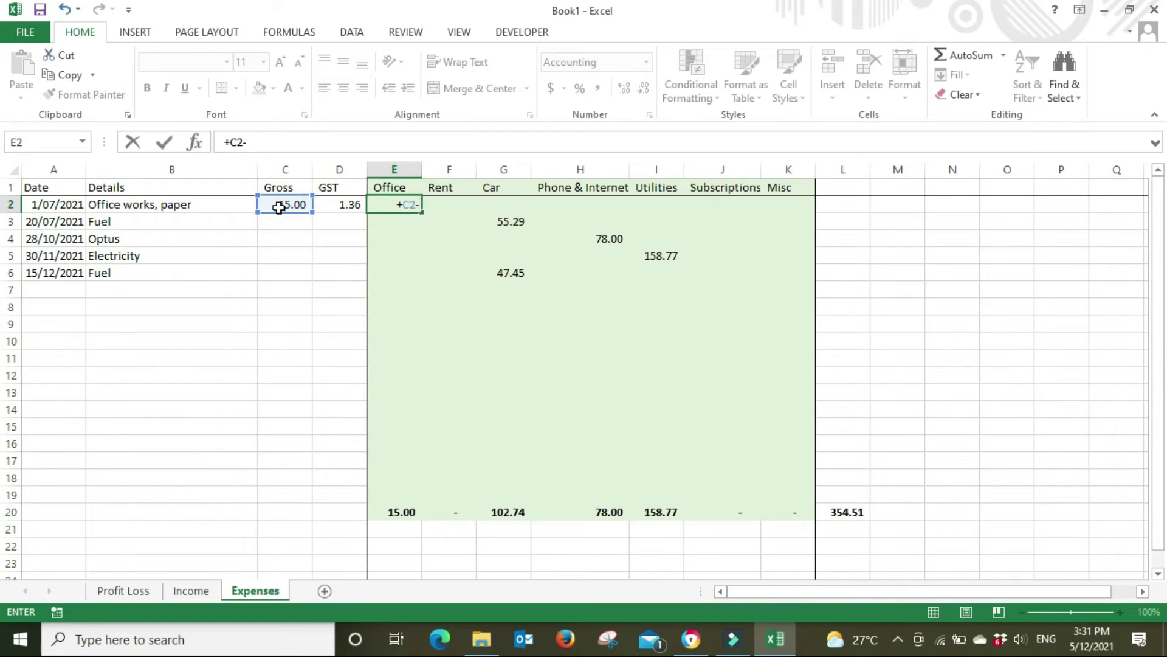
click(332, 204)
key(Return)
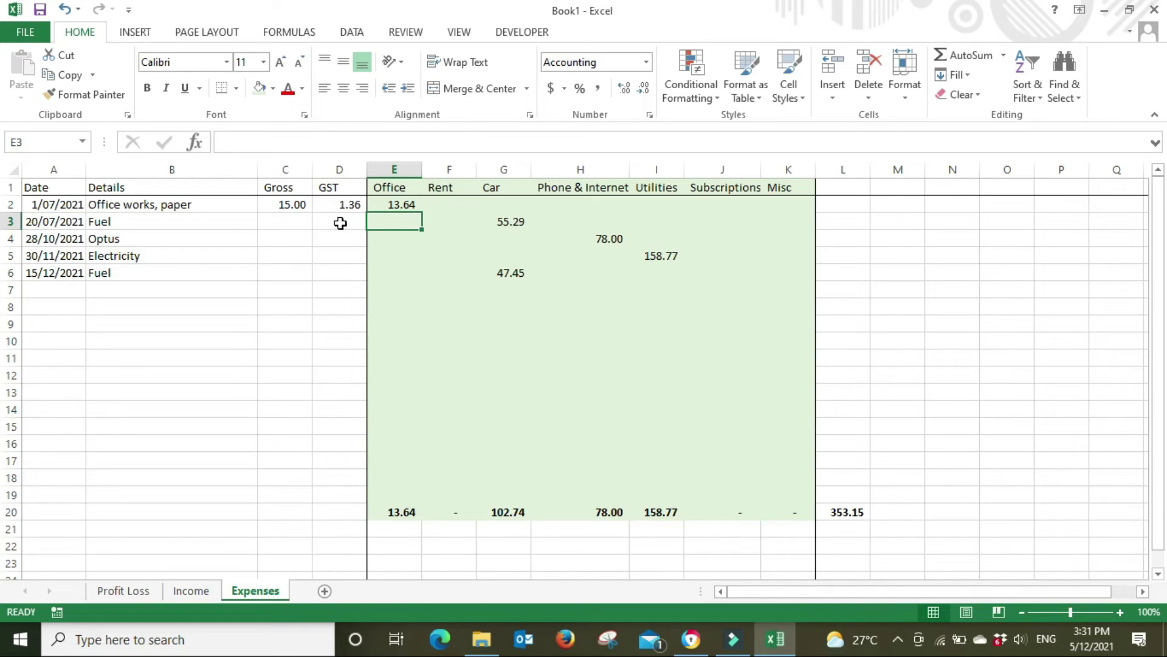
click(302, 221)
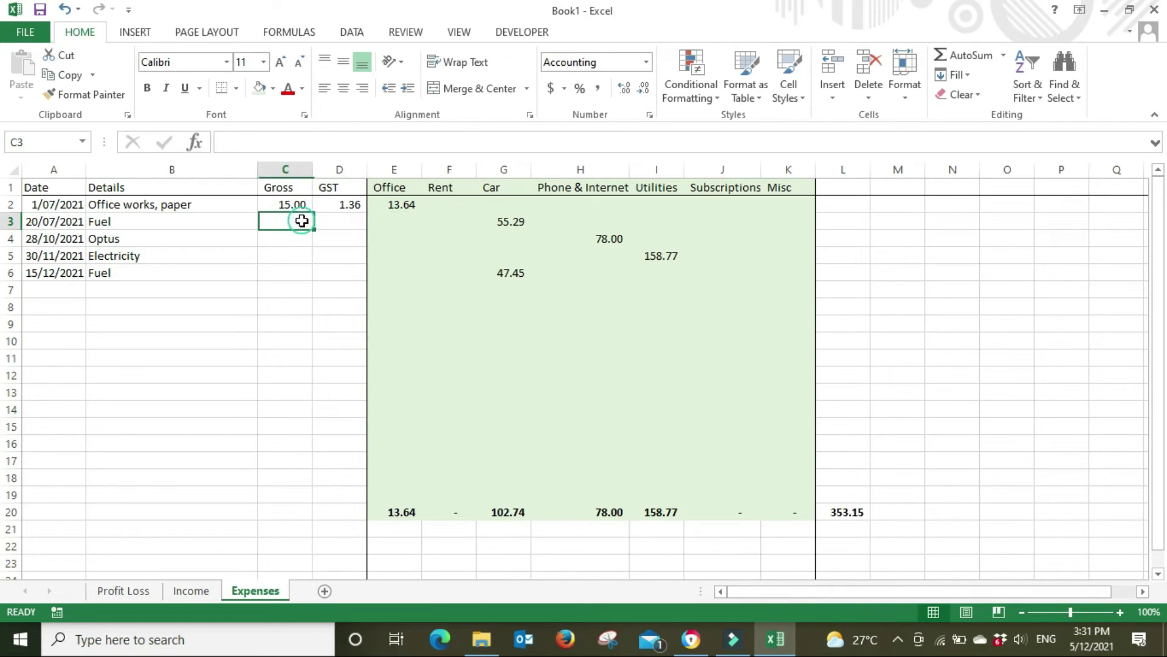
Step: Give Fuel a 55.29 gross, fill GST into D3, and set Car G3 to =+C3-D3 (50.26)
text(55.29)
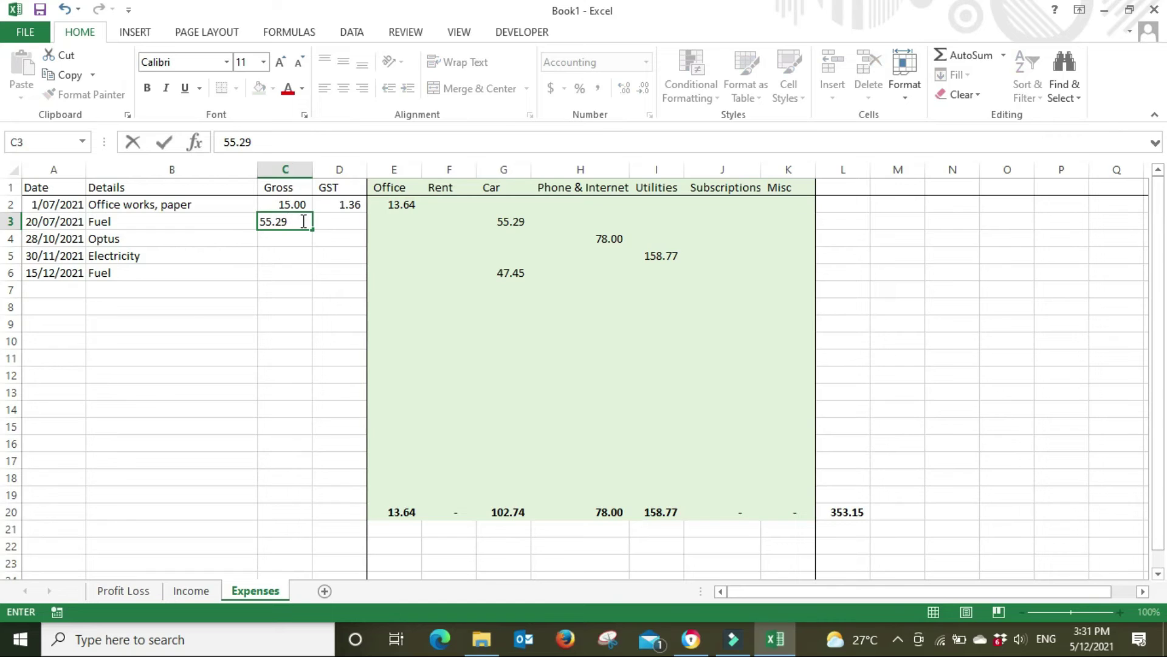
key(Tab)
click(358, 206)
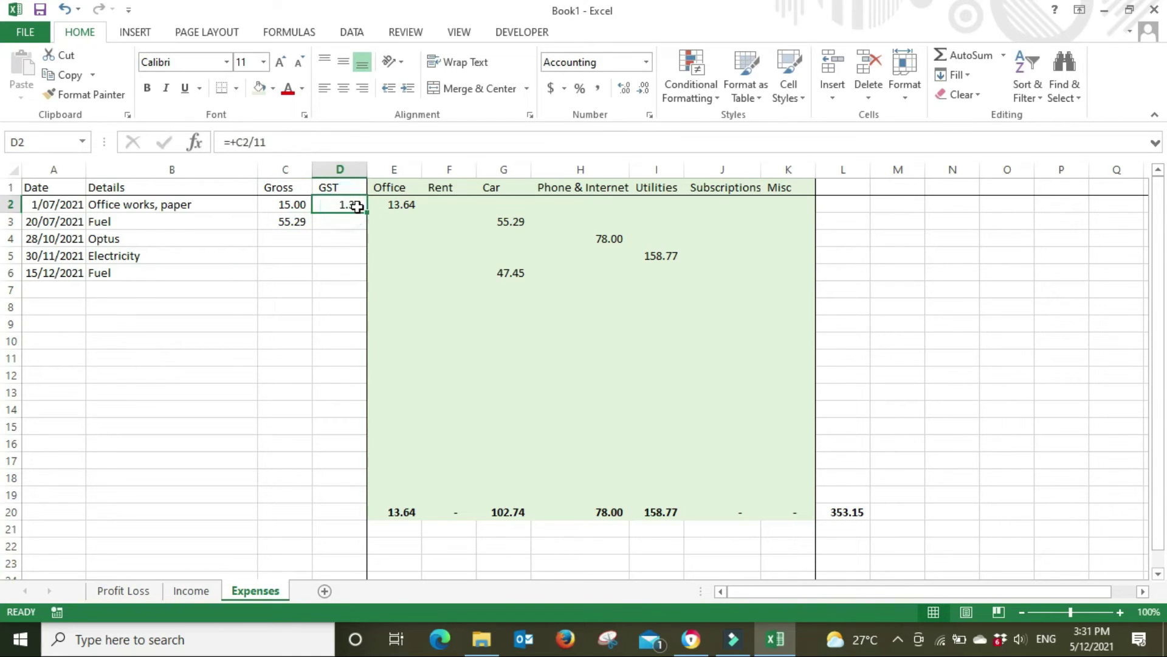
drag(371, 213, 371, 223)
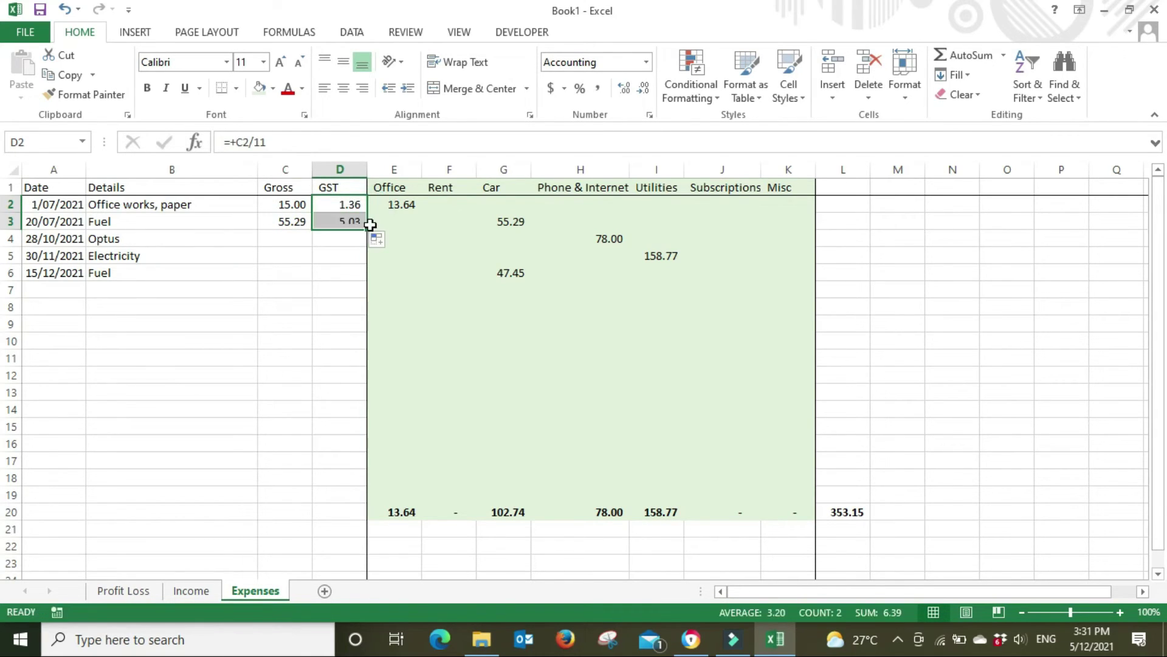
click(509, 221)
text(+)
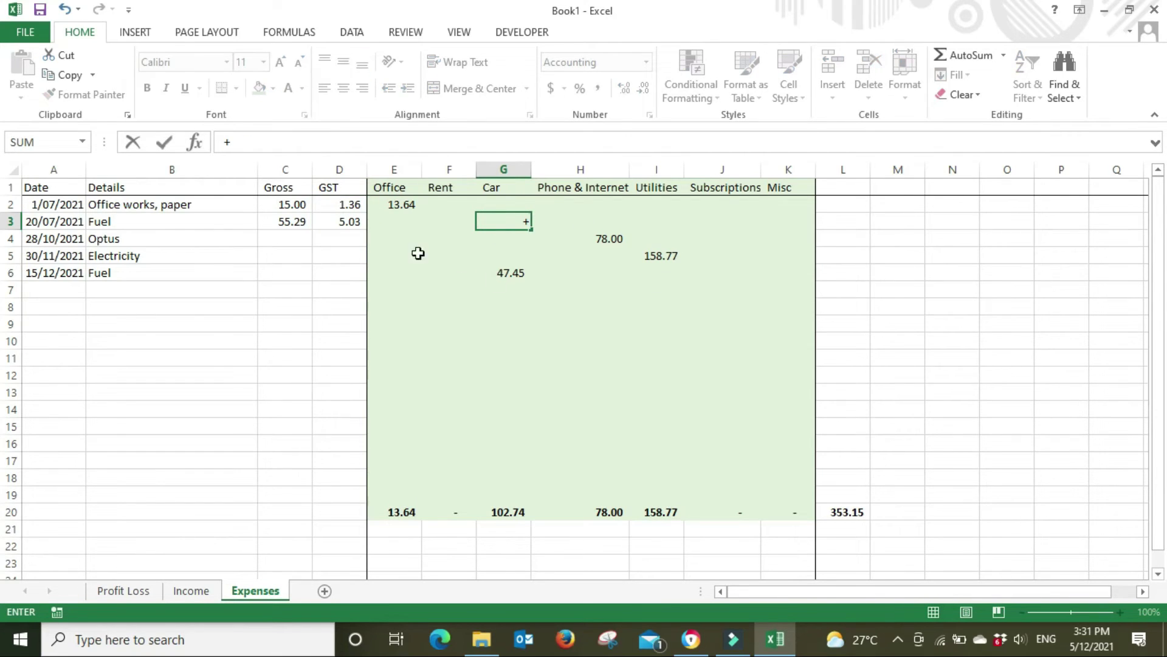
click(290, 222)
text(-)
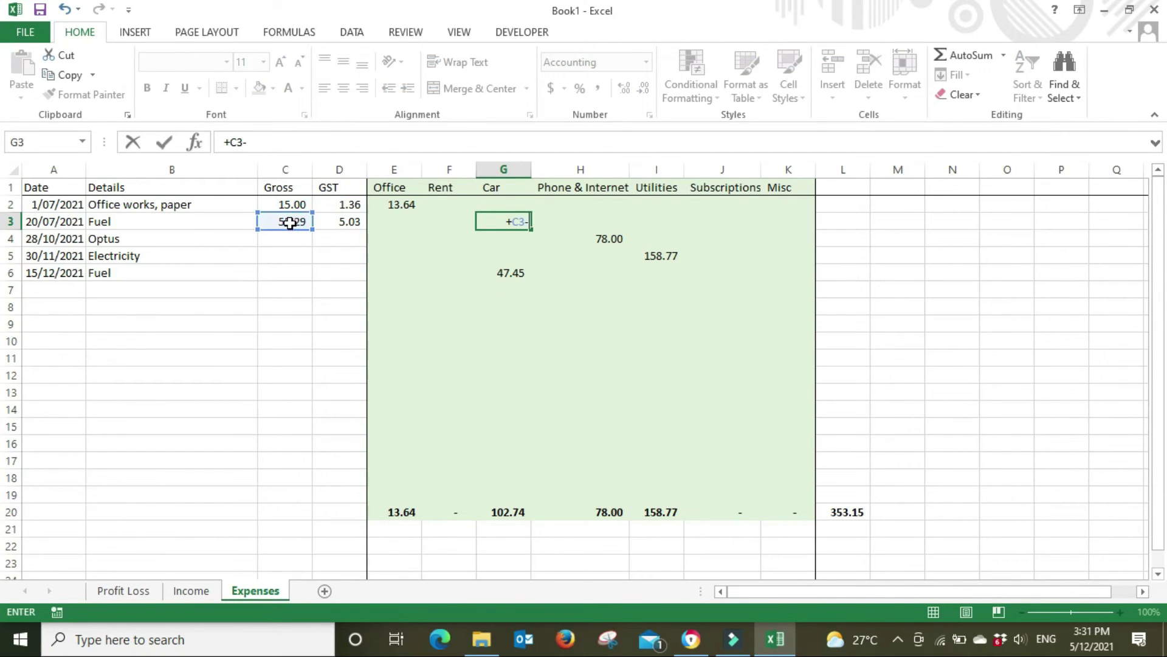
click(344, 222)
key(Return)
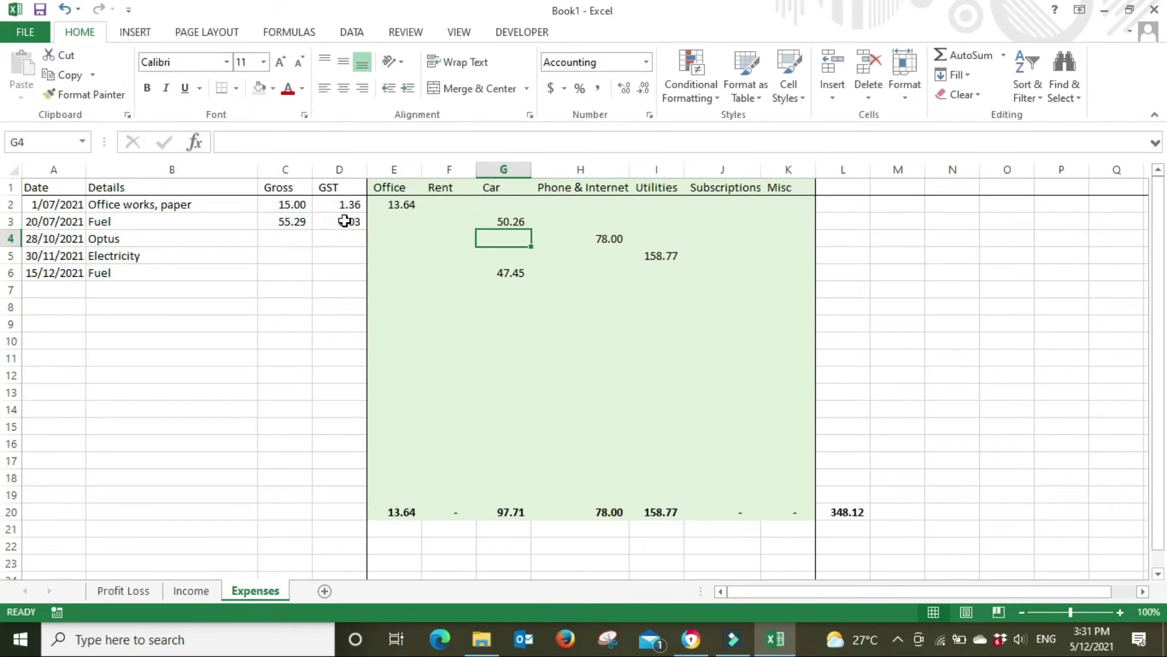
Step: Give Optus a 78 gross, fill GST into D4, and set H4 to =+C4-D4 (70.91)
click(618, 241)
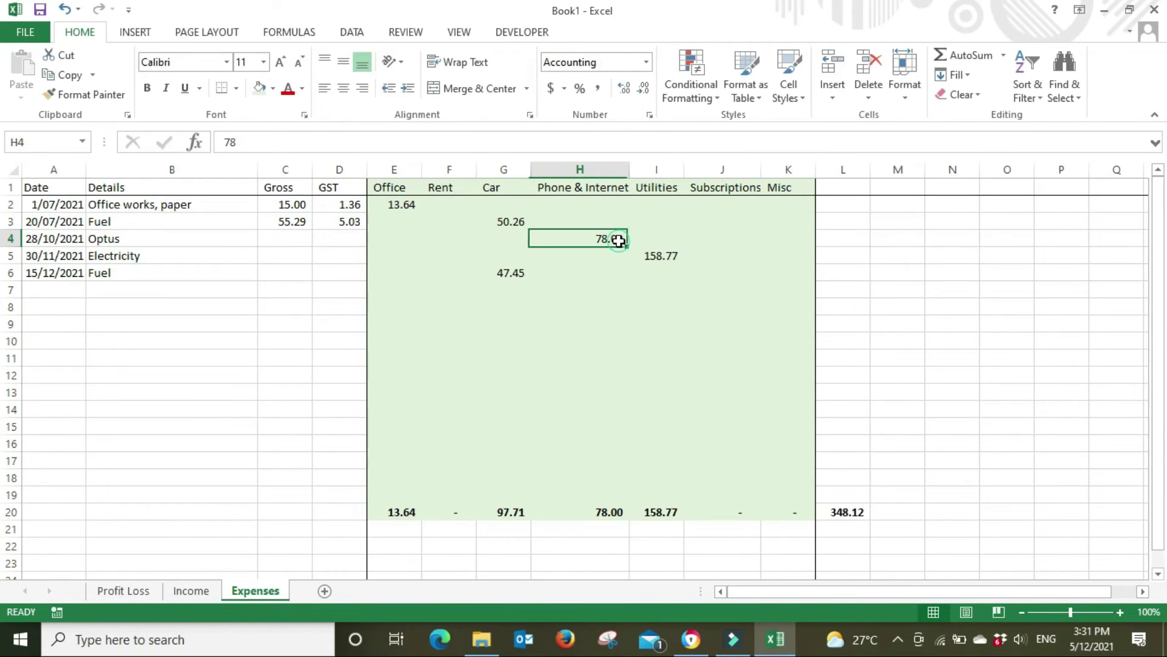
click(298, 238)
text(78)
key(Tab)
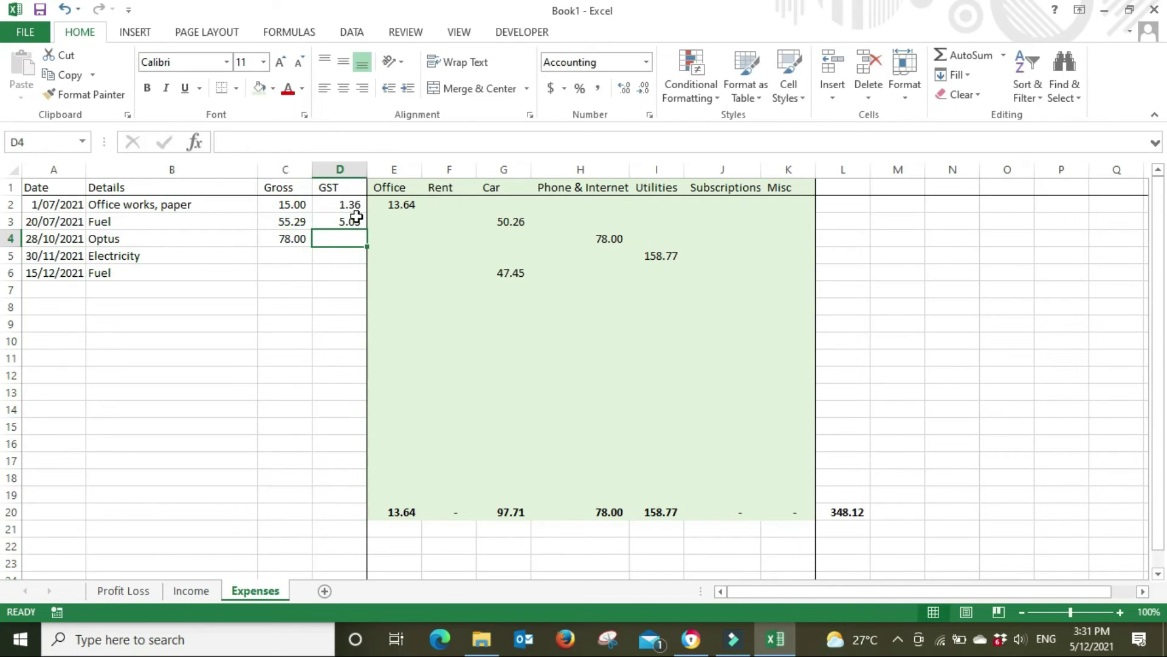
click(356, 216)
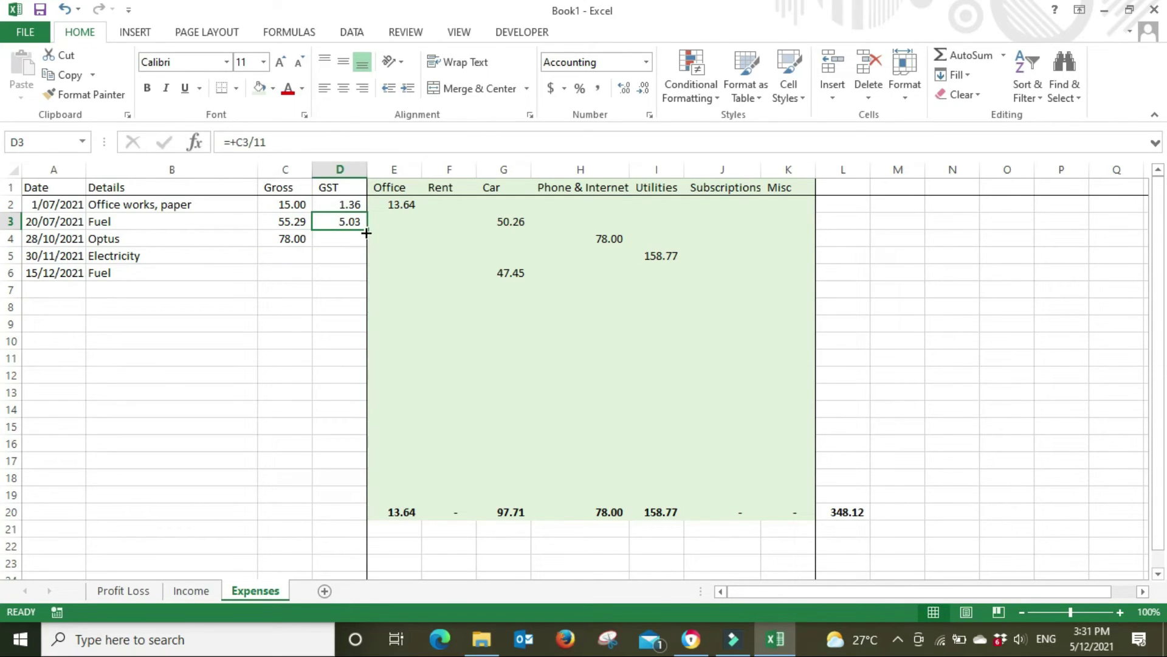
drag(367, 227, 382, 272)
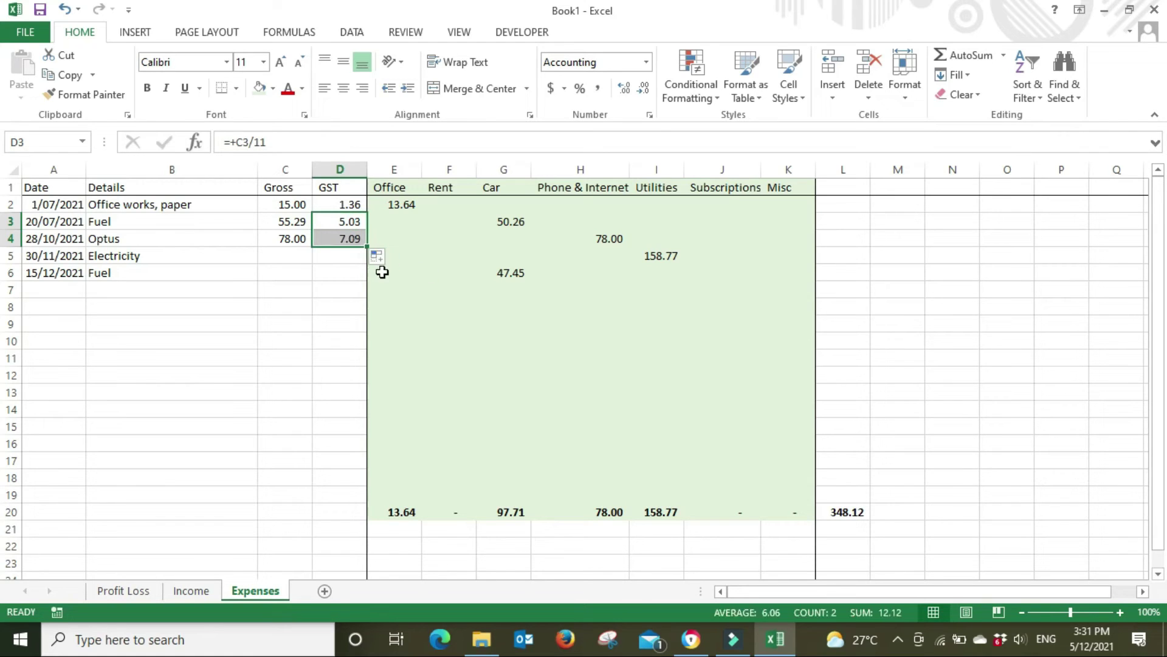
double_click(610, 237)
text(+)
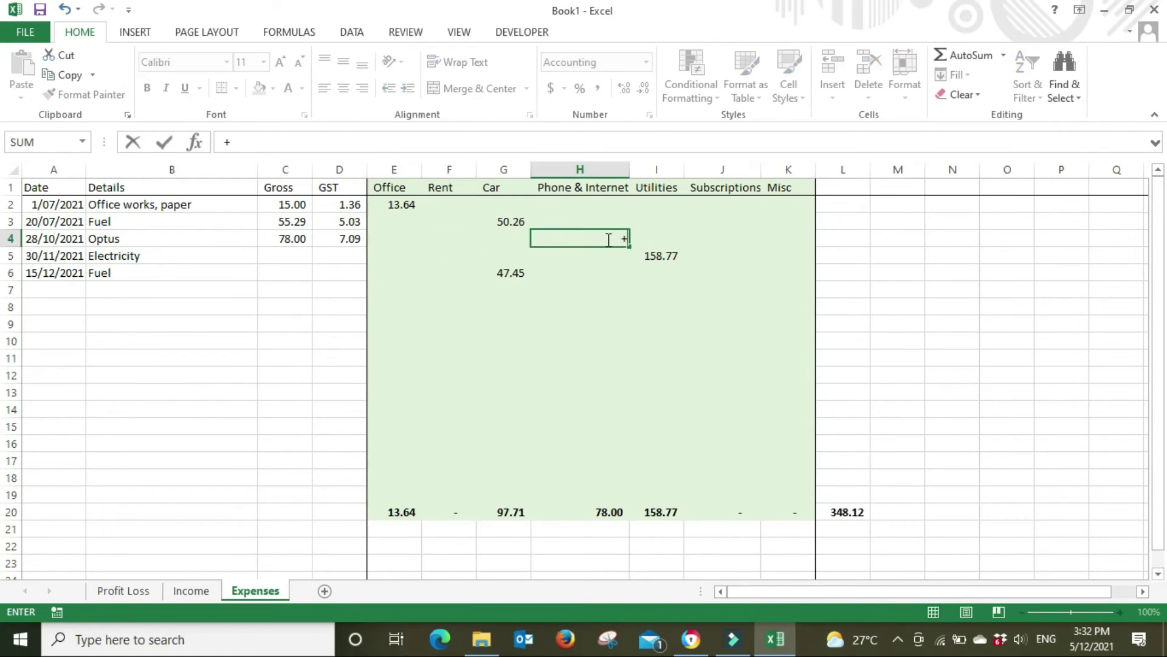
click(292, 237)
text(-)
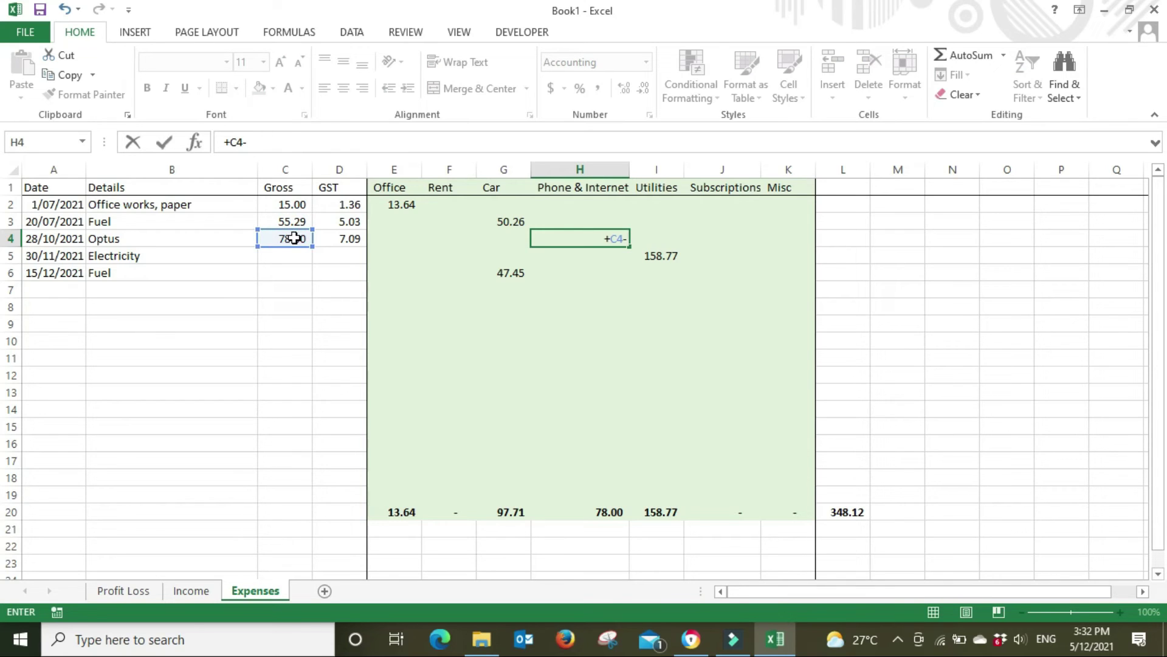
click(335, 238)
key(Return)
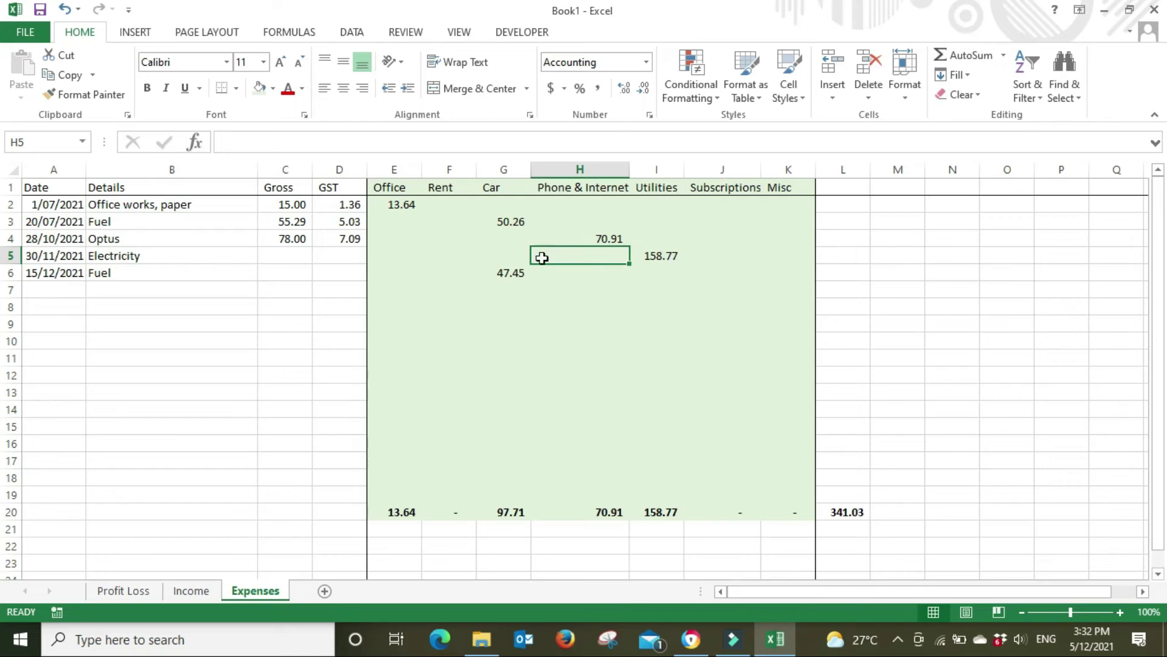
Step: Enter the 158.77 Electricity gross, paste the GST formula into D5, and set I5 to =+C5-D5
click(294, 253)
text(158.77)
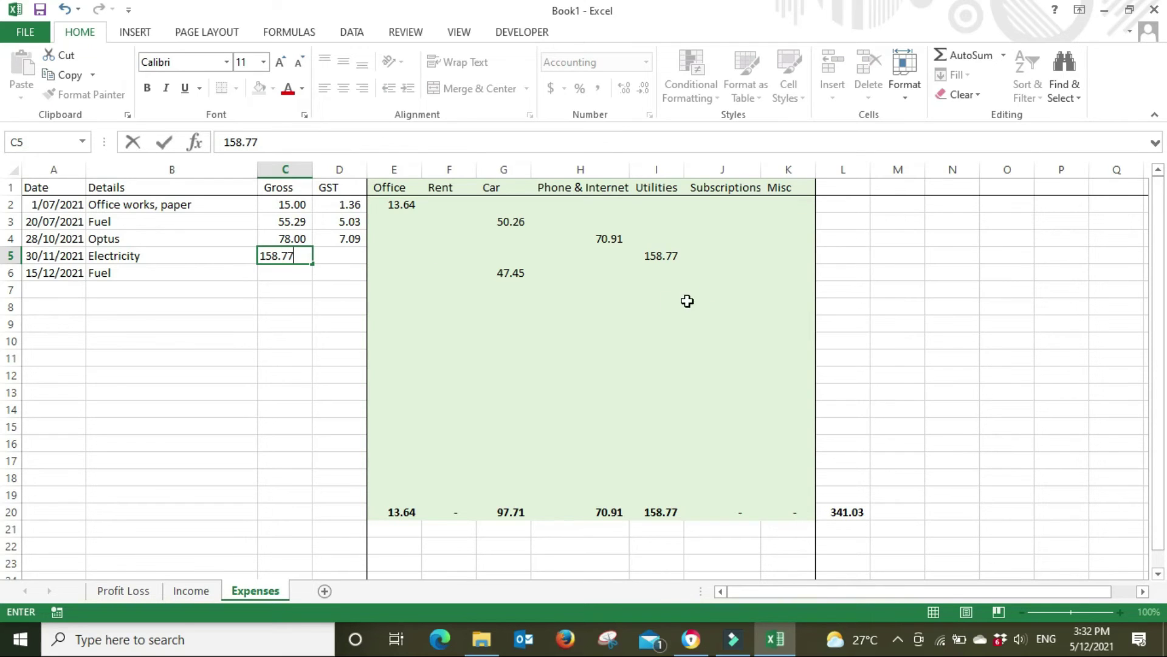
key(Tab)
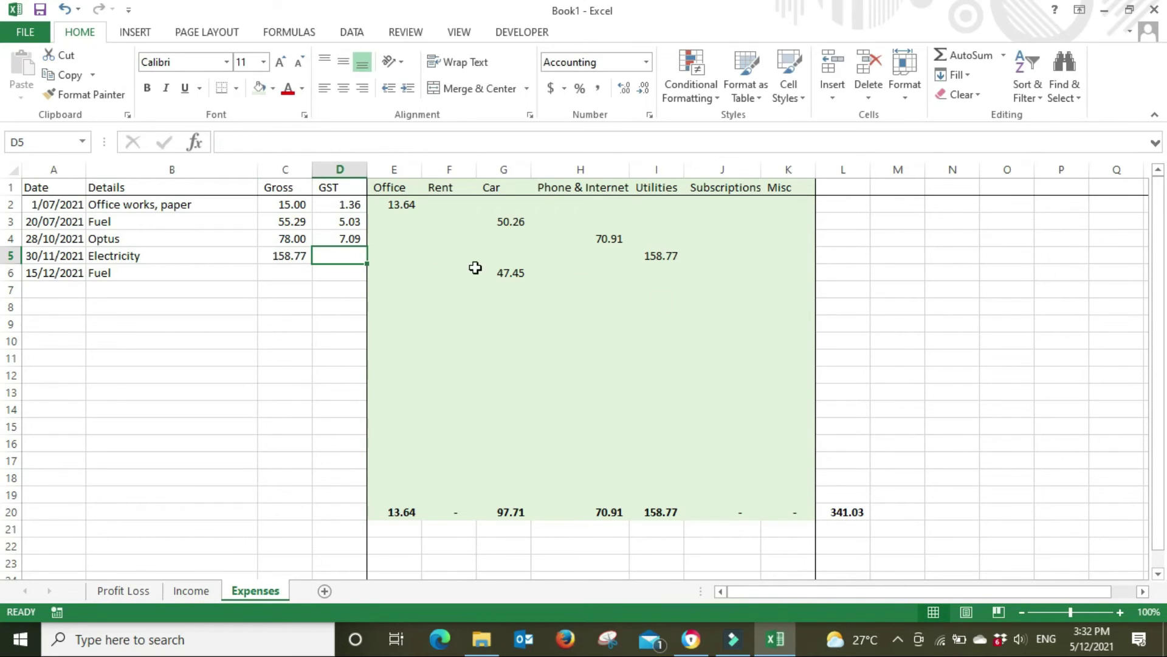
click(349, 239)
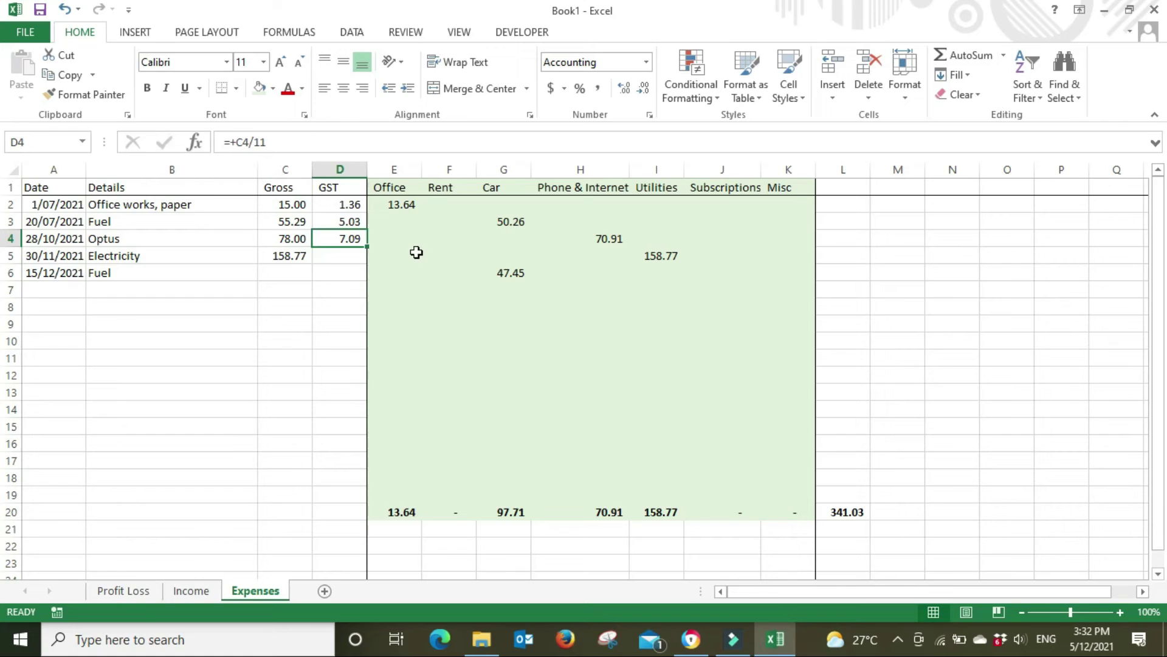
key(ctrl+c)
key(Down)
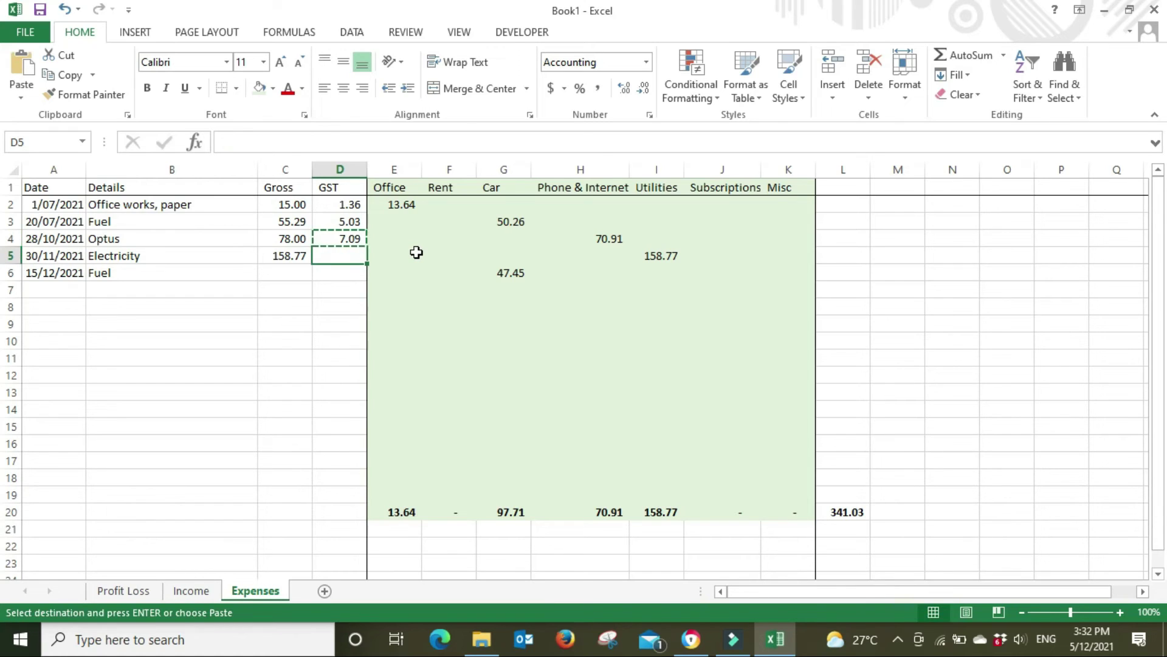
key(ctrl+v)
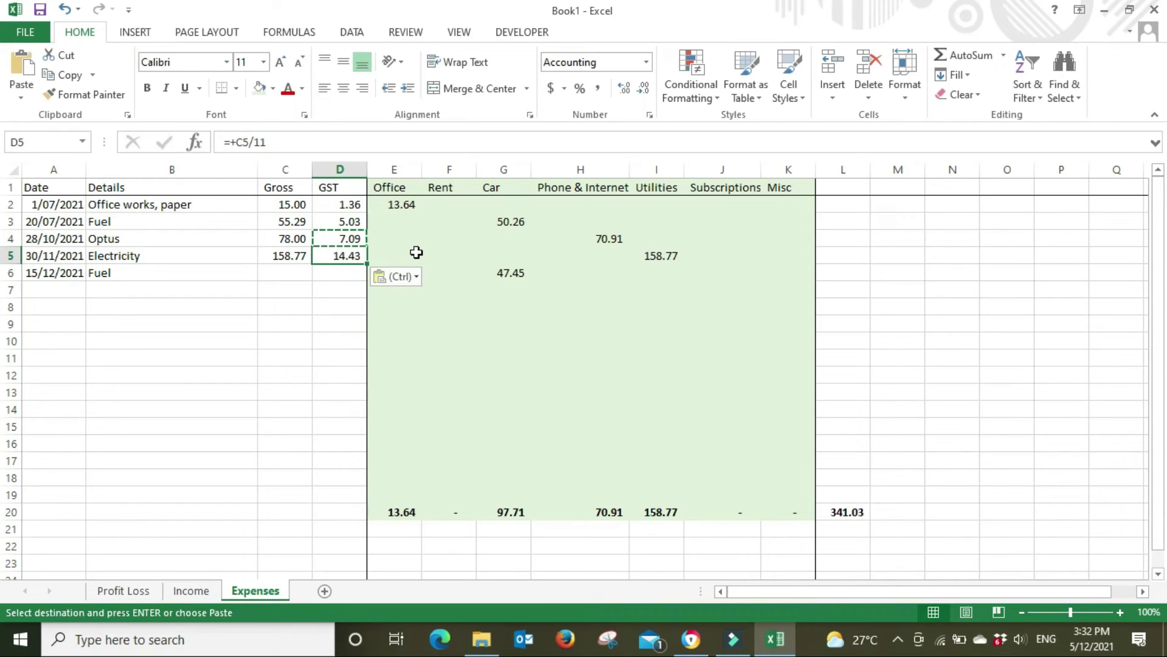
click(667, 256)
text(+)
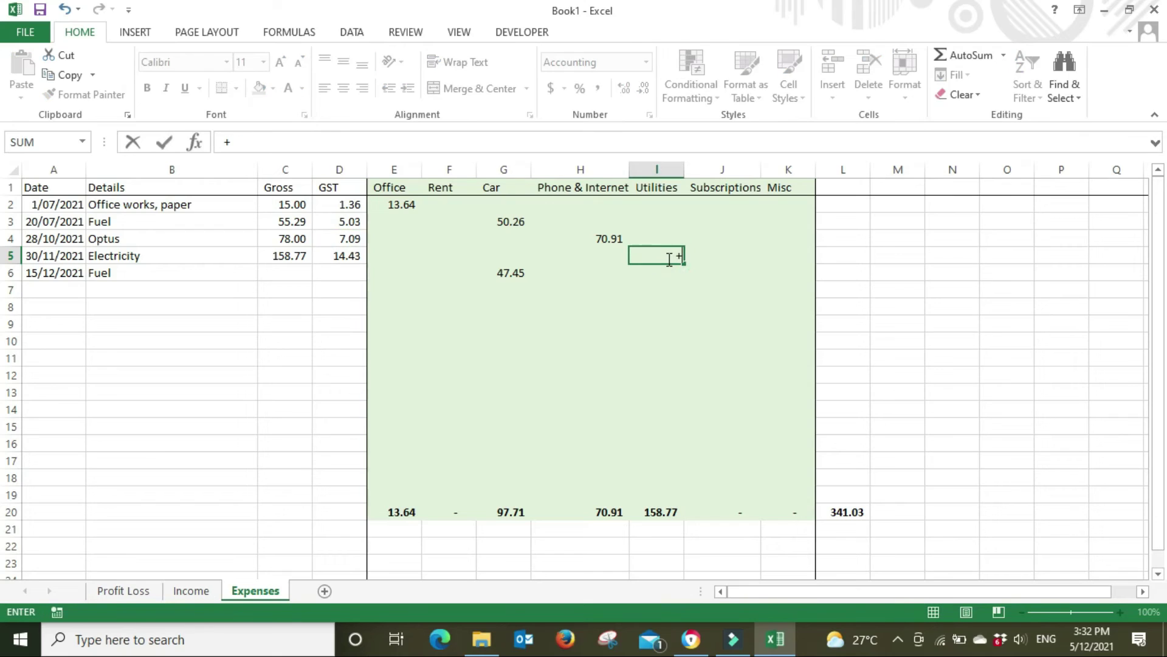
click(301, 258)
text(-)
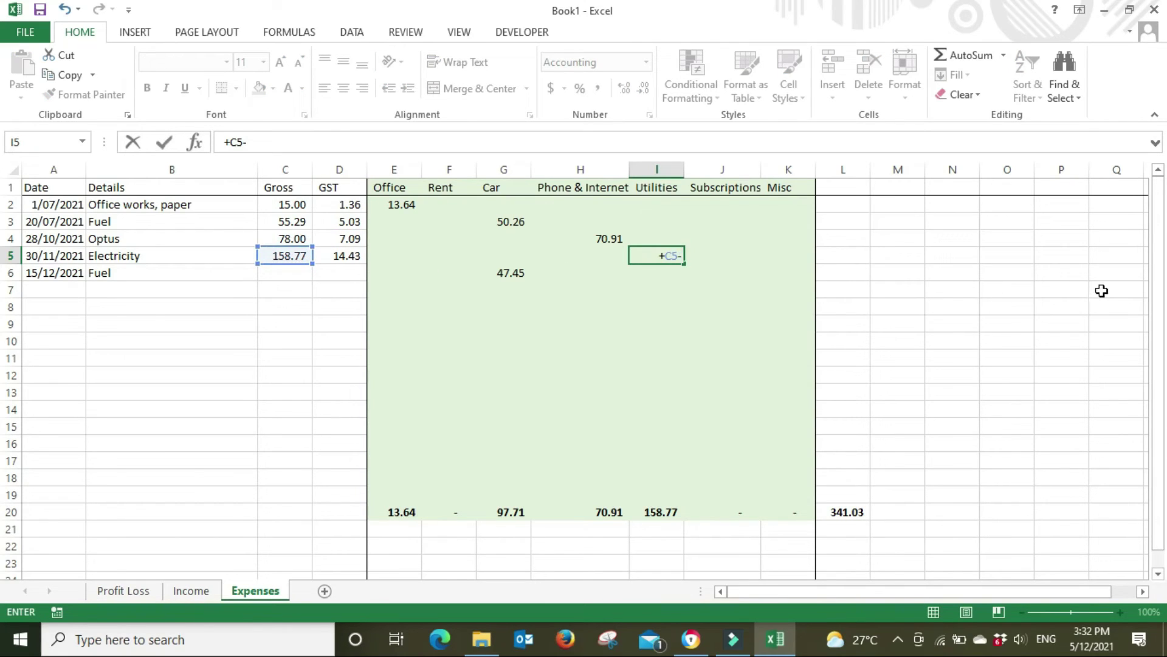
click(341, 255)
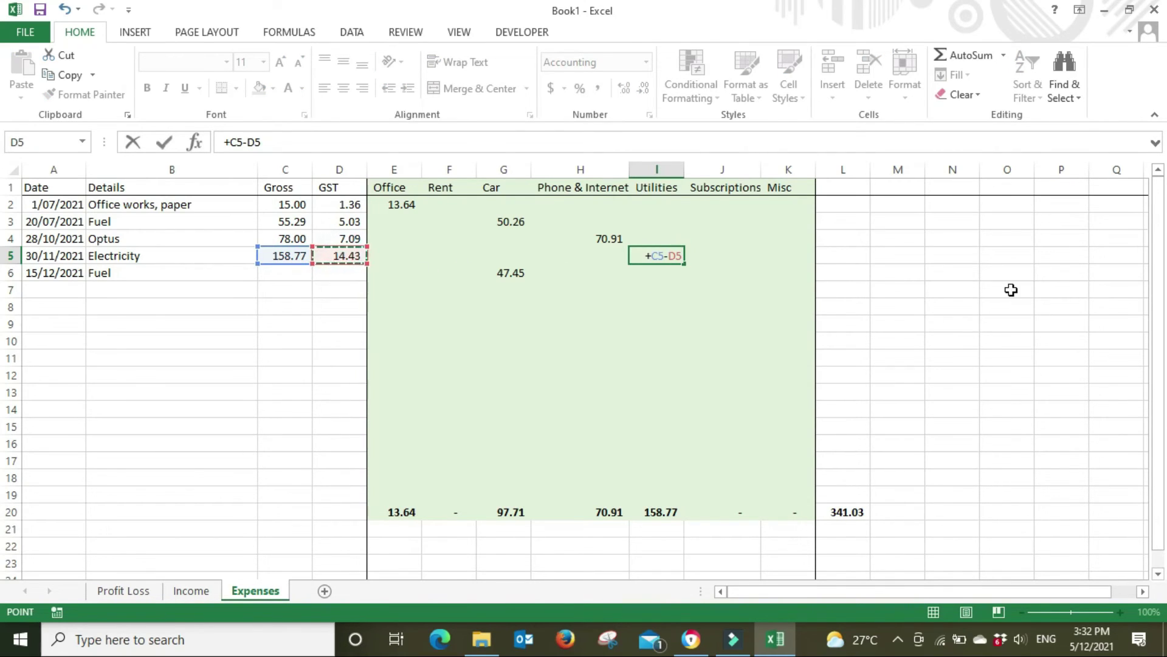
key(Return)
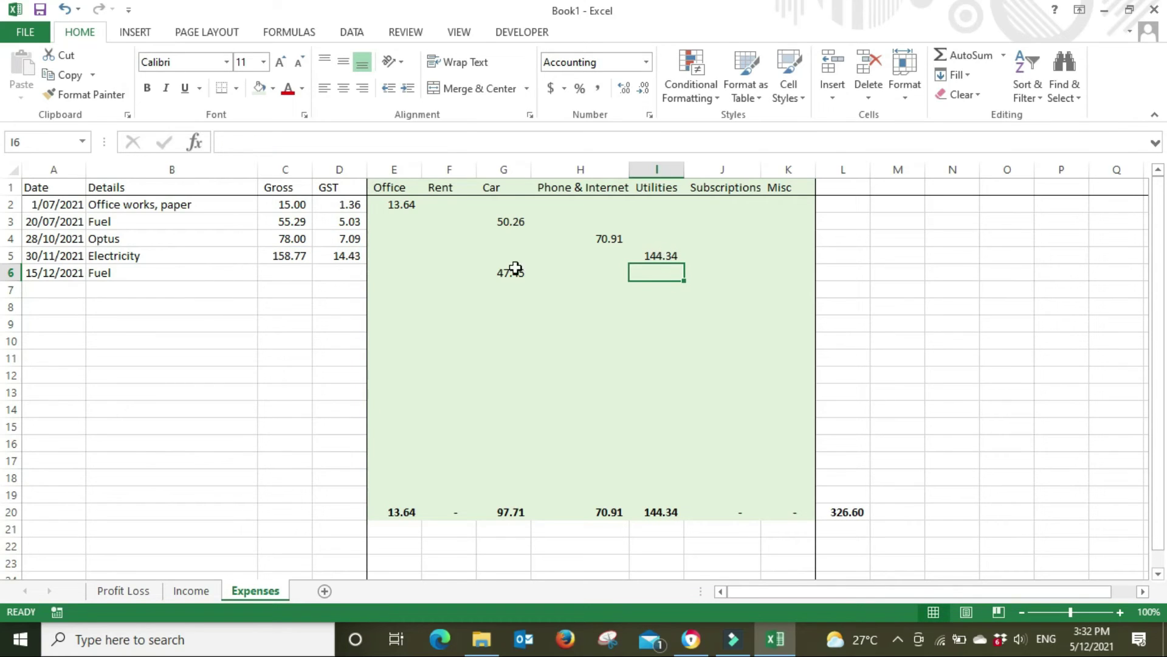
Step: Enter the 47.45 Fuel gross (GST 4.31) and set Car G6 to =+C6-D6, giving 43.14
click(288, 272)
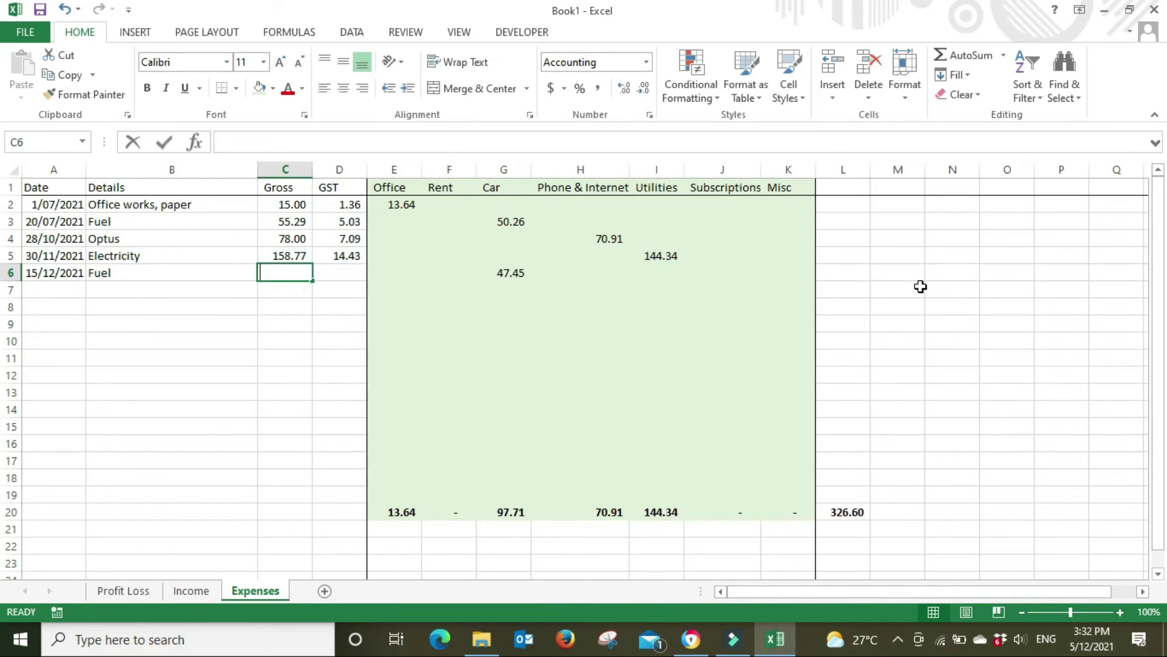
text(47.45)
key(Tab)
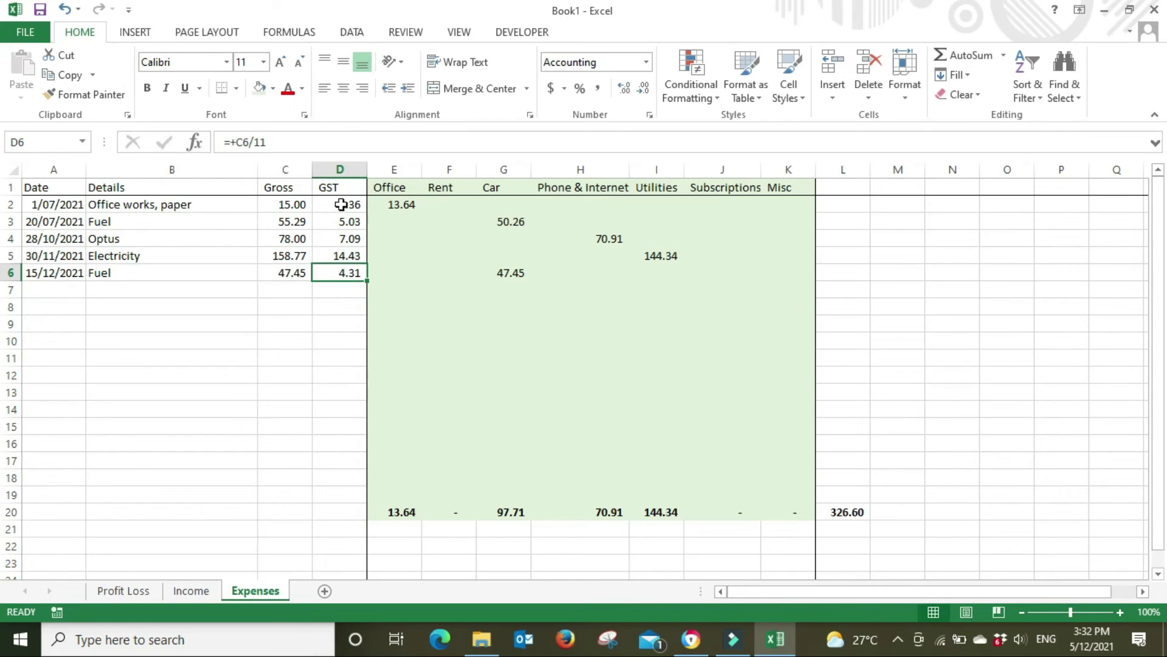
double_click(332, 273)
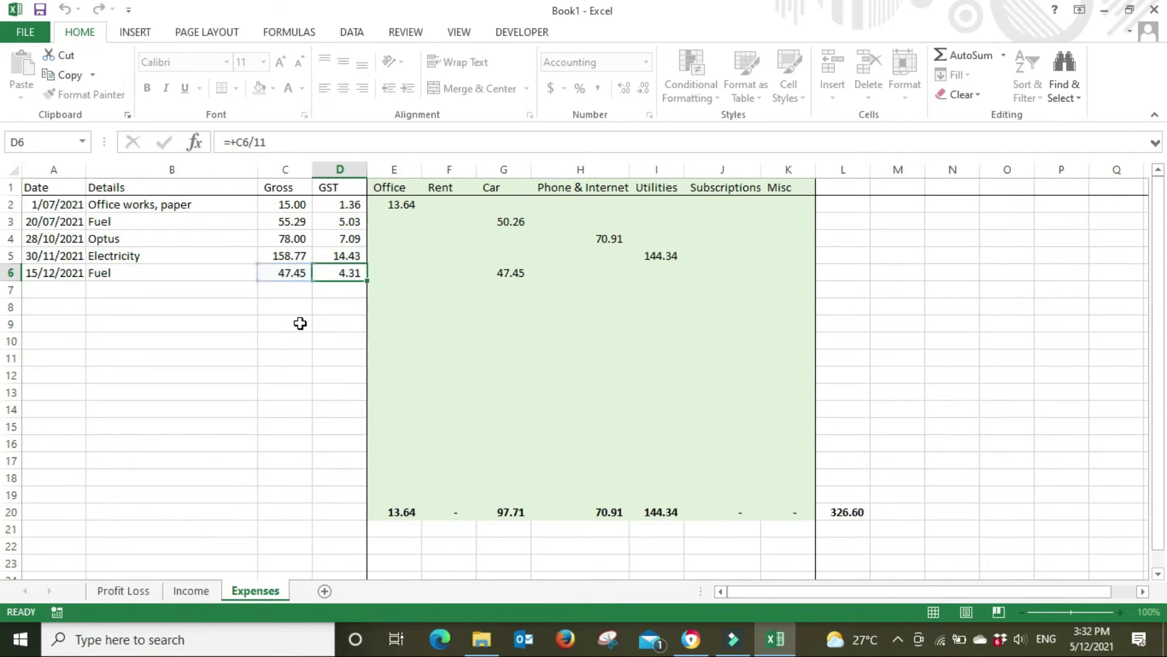
key(Escape)
click(521, 277)
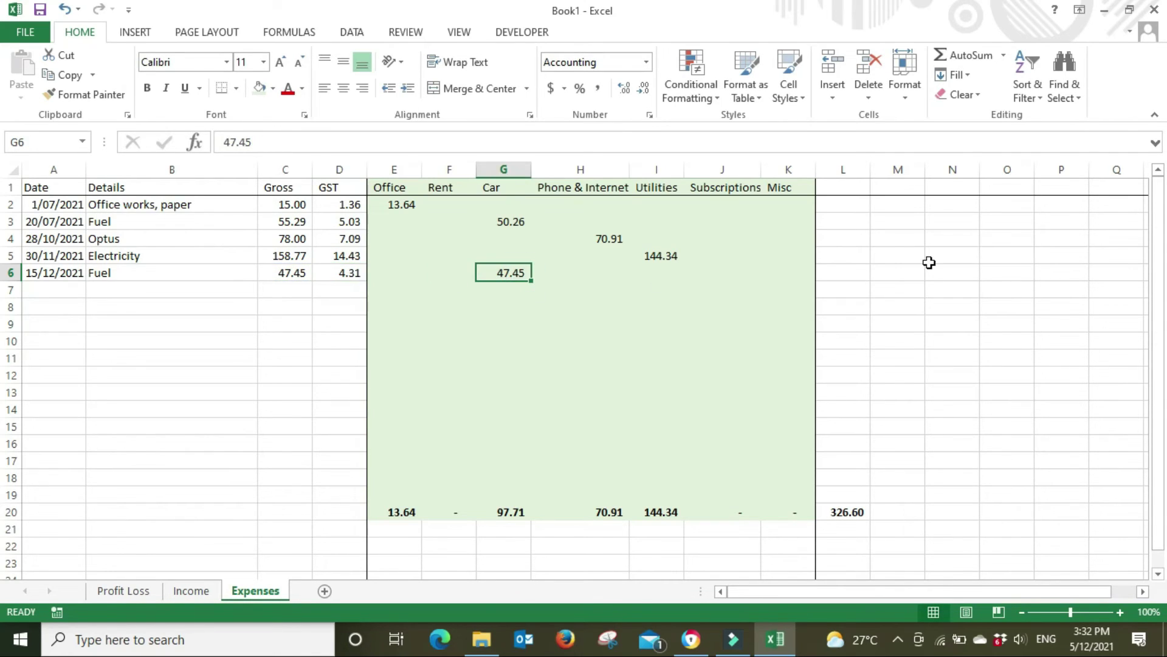
text(+)
click(288, 272)
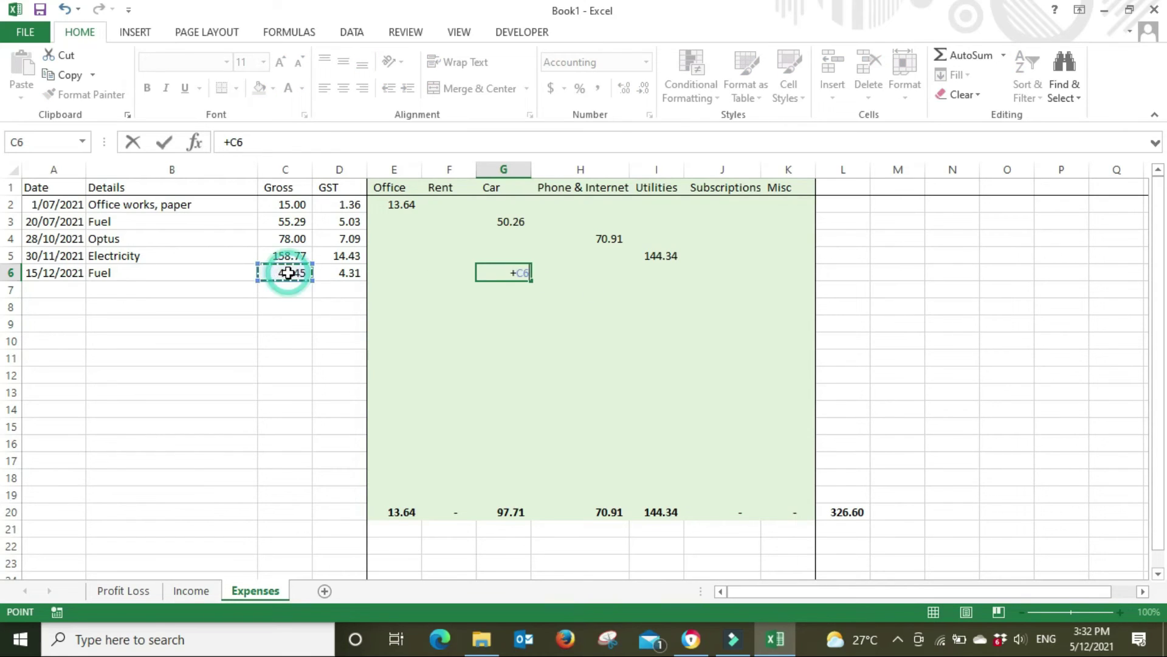
text(-)
click(341, 273)
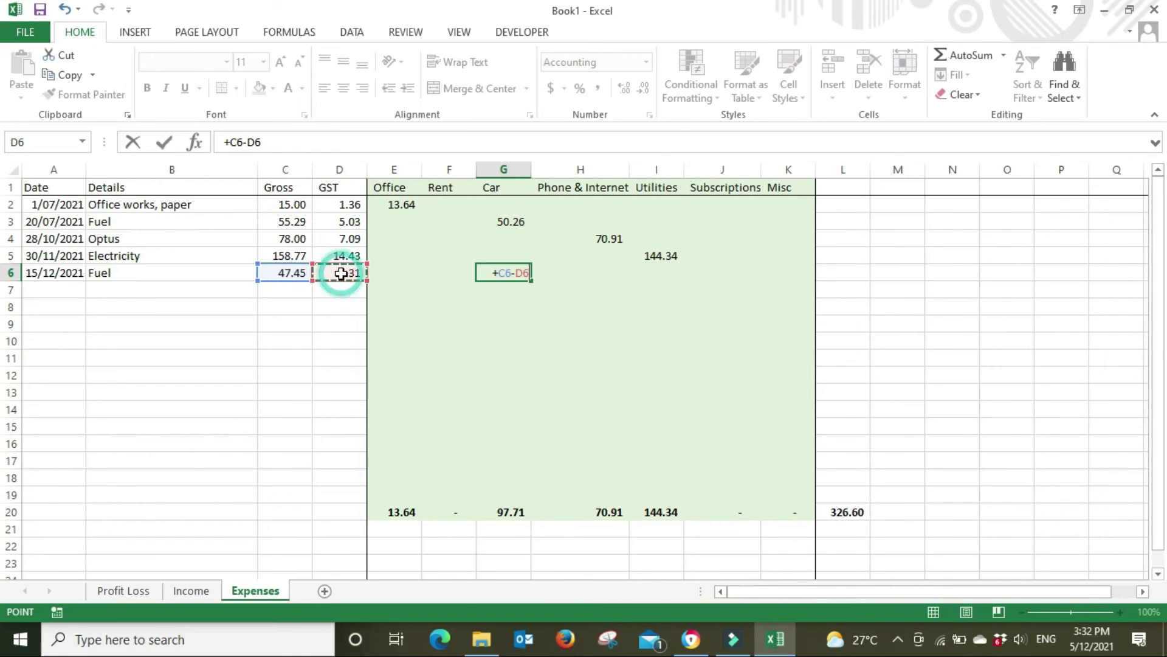
key(Return)
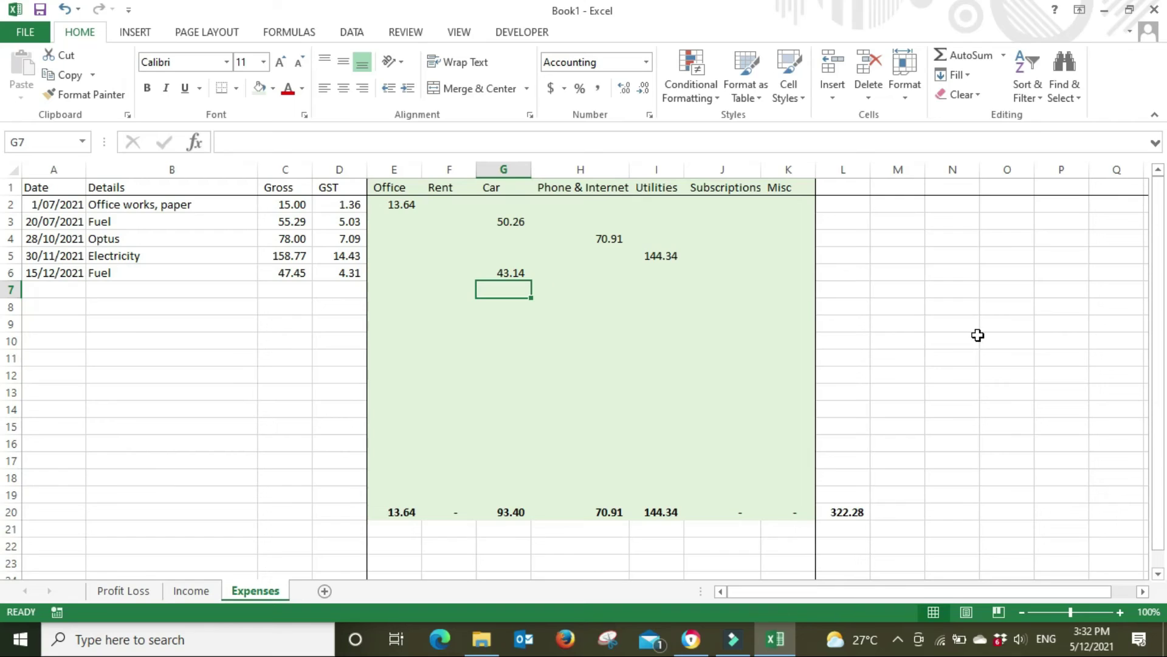
click(978, 335)
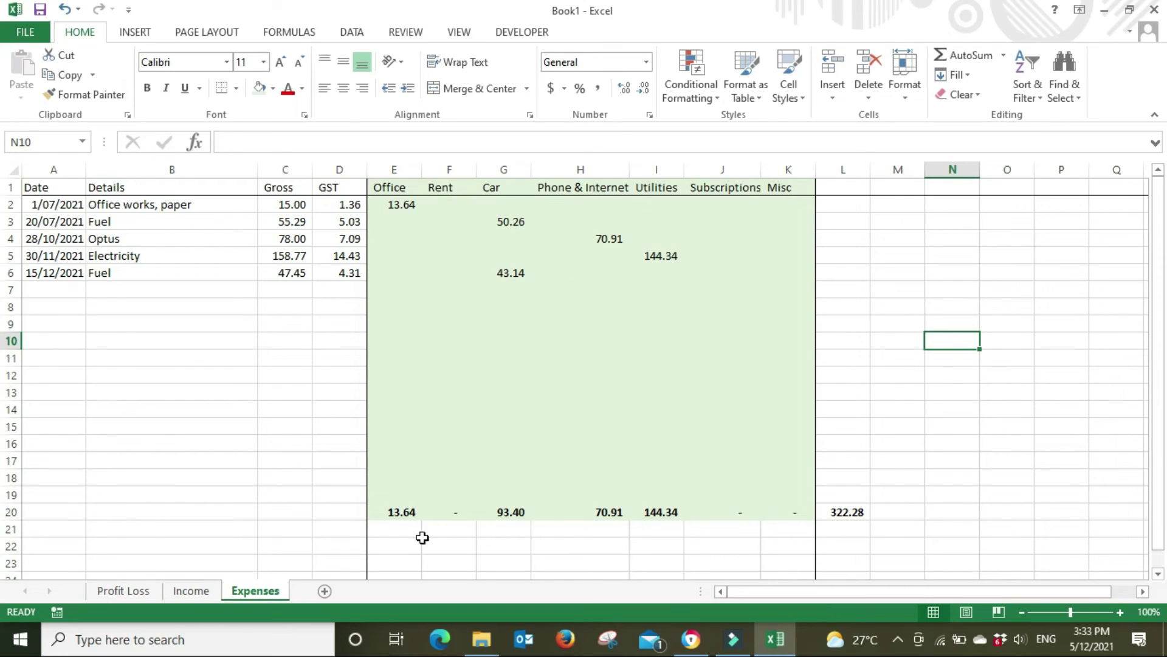
Step: AutoSum the GST column in D20 with =SUM(D2:D19), giving 32.23
click(348, 516)
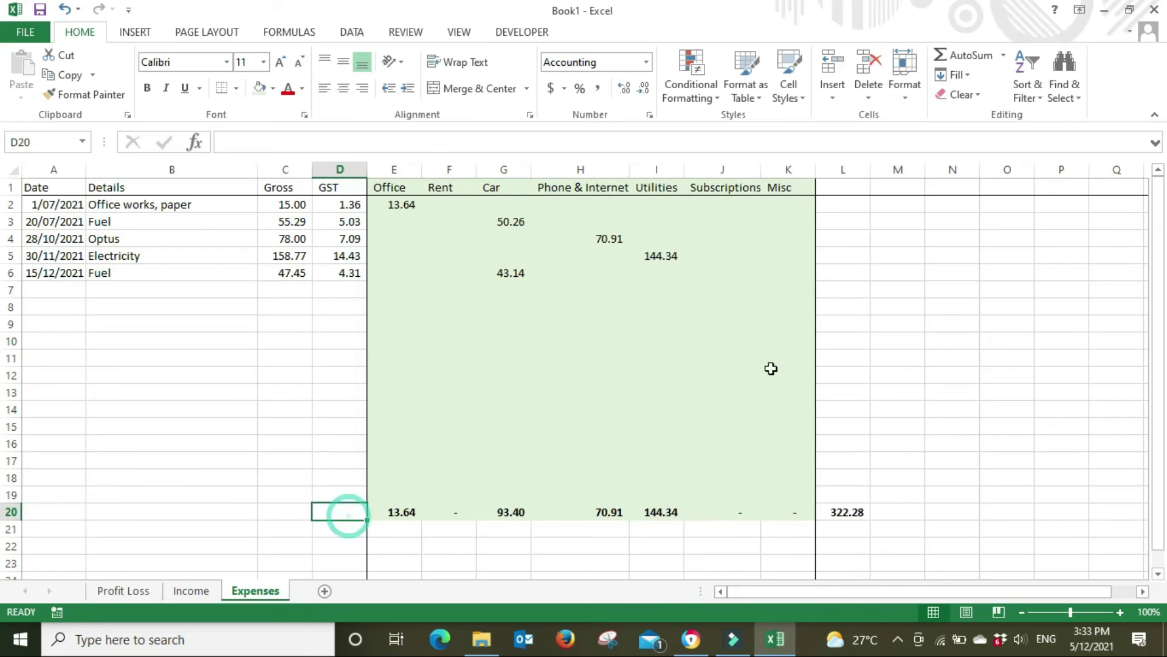
click(958, 55)
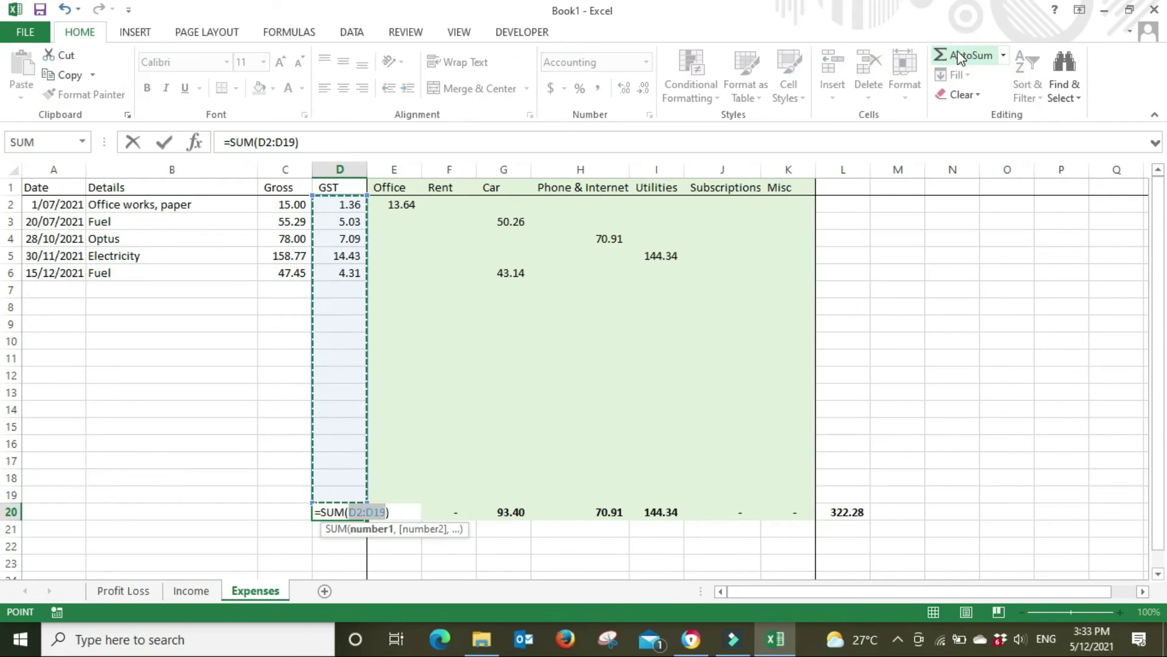
key(Return)
click(351, 512)
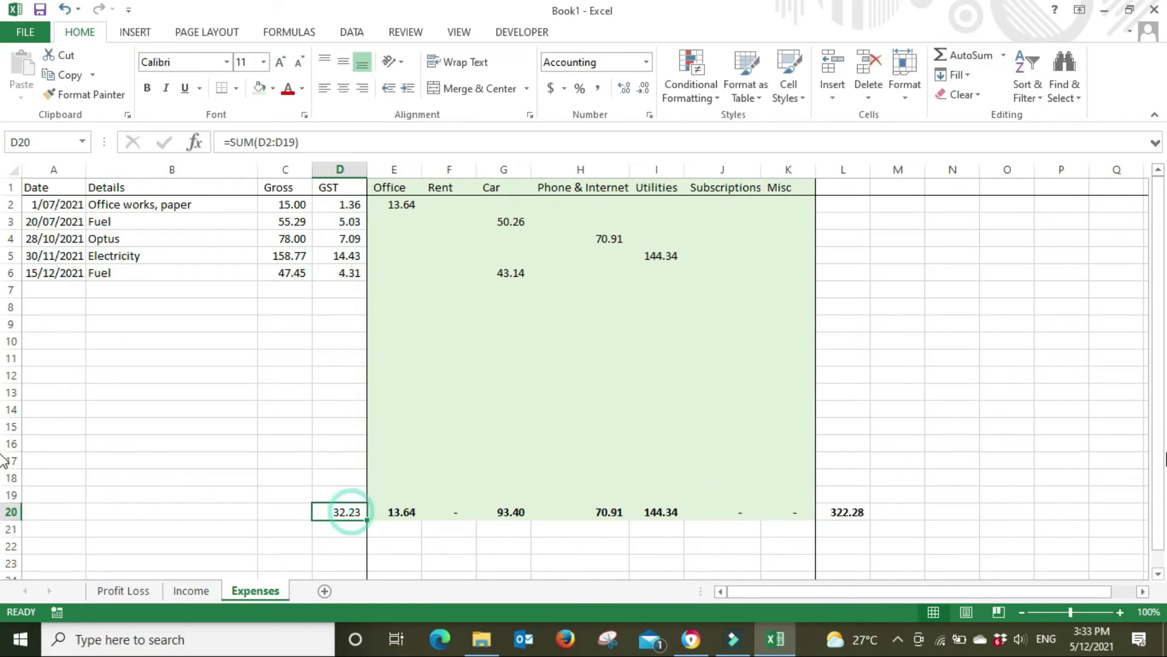
click(1008, 363)
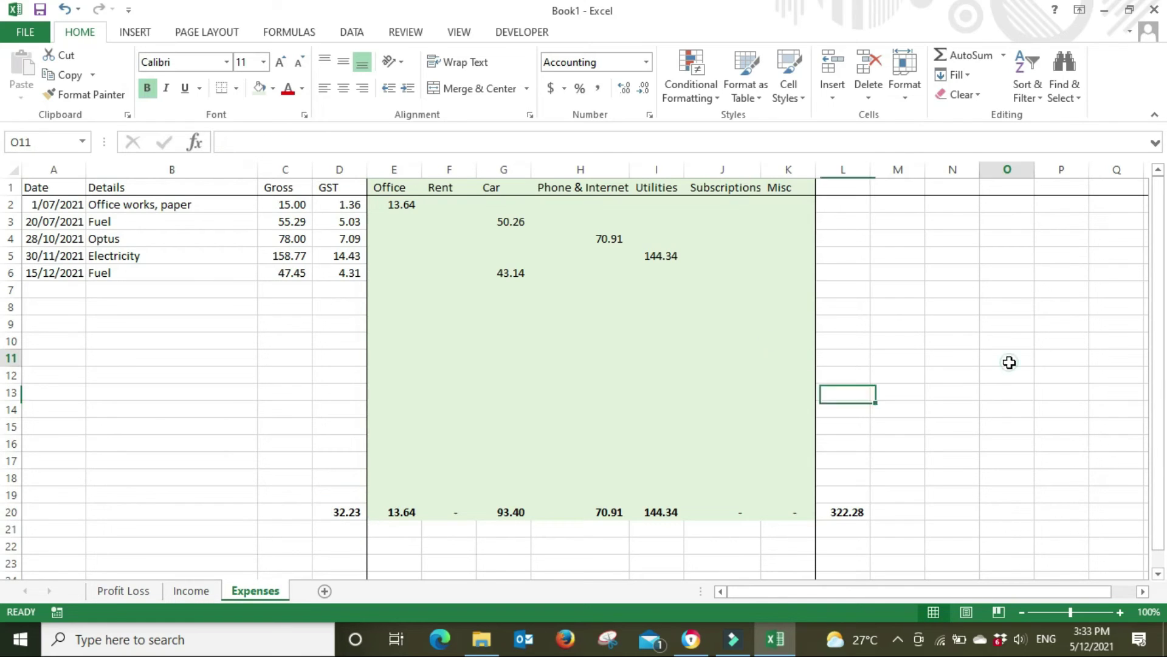
Step: On the Income sheet, insert two narrow columns before Service A
click(197, 590)
click(328, 170)
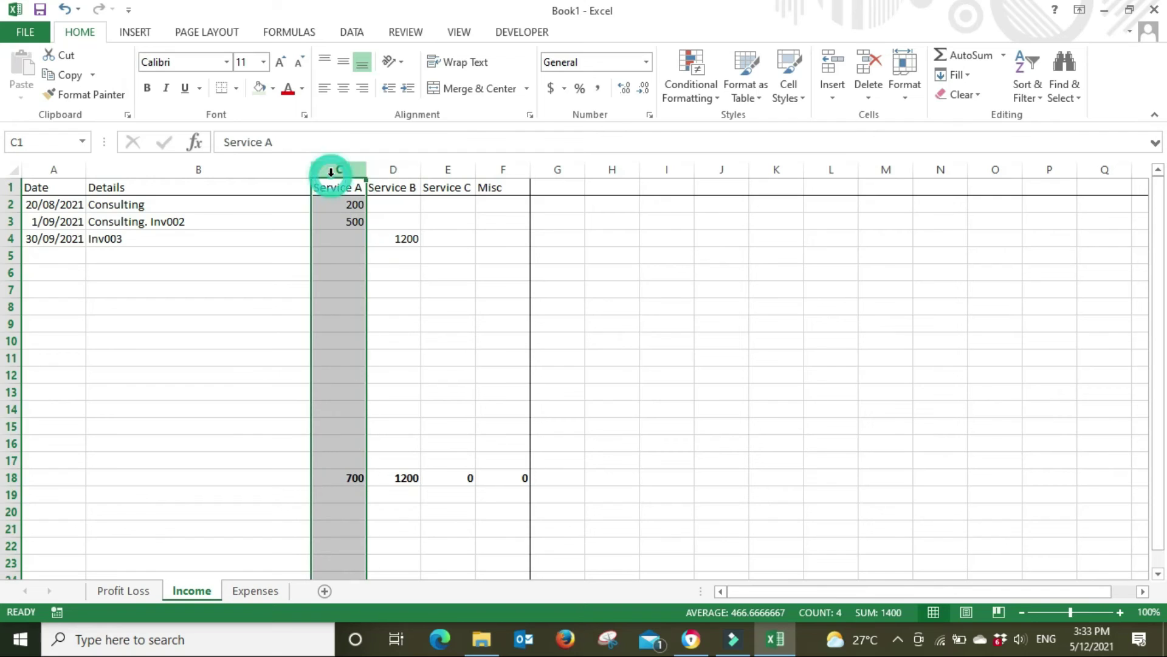
right_click(334, 172)
click(399, 298)
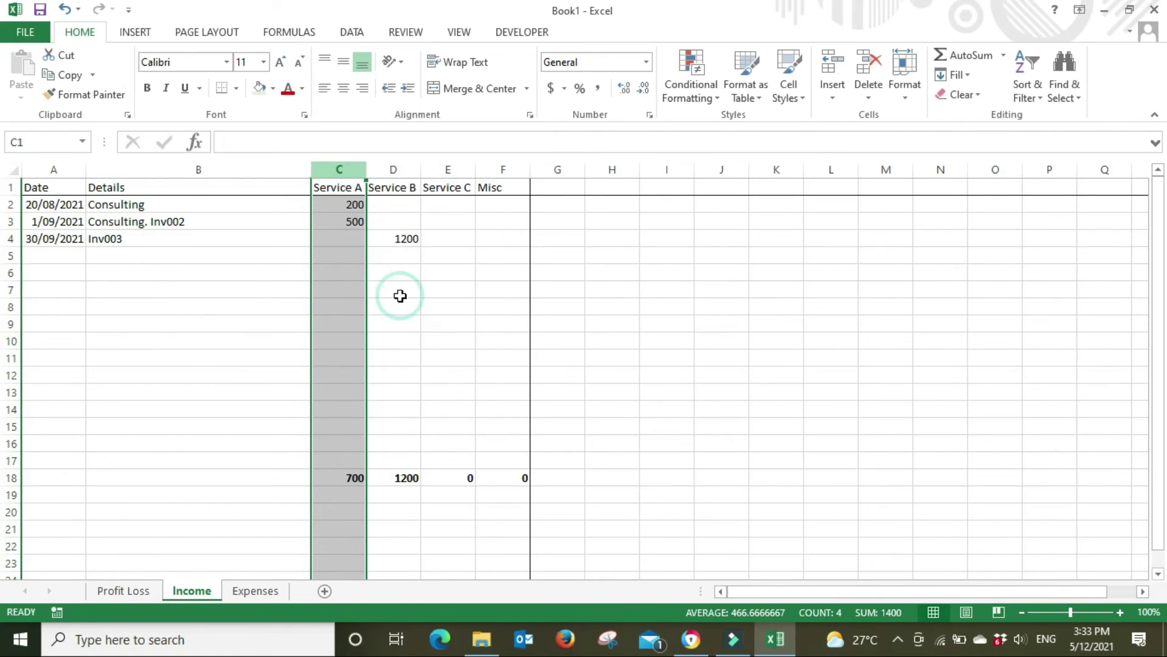
right_click(451, 168)
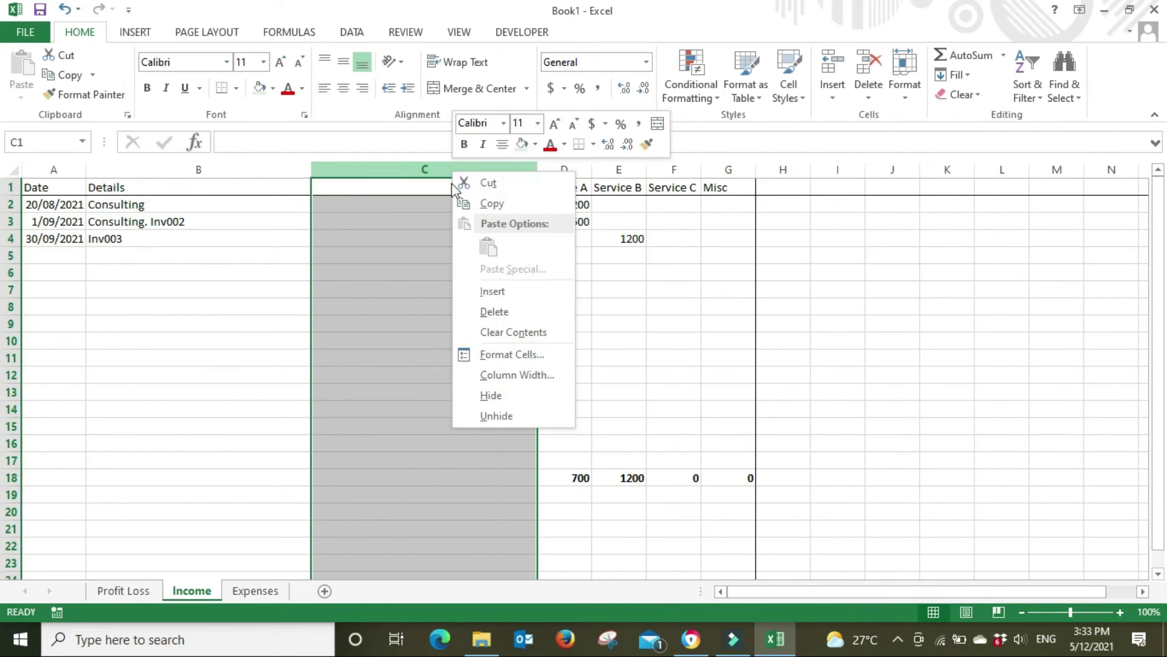
click(513, 289)
drag(537, 170, 400, 169)
drag(627, 175, 476, 170)
Step: Head the new columns Gross and GST, enter a 200 gross with GST =+C2/11
click(345, 190)
text(G)
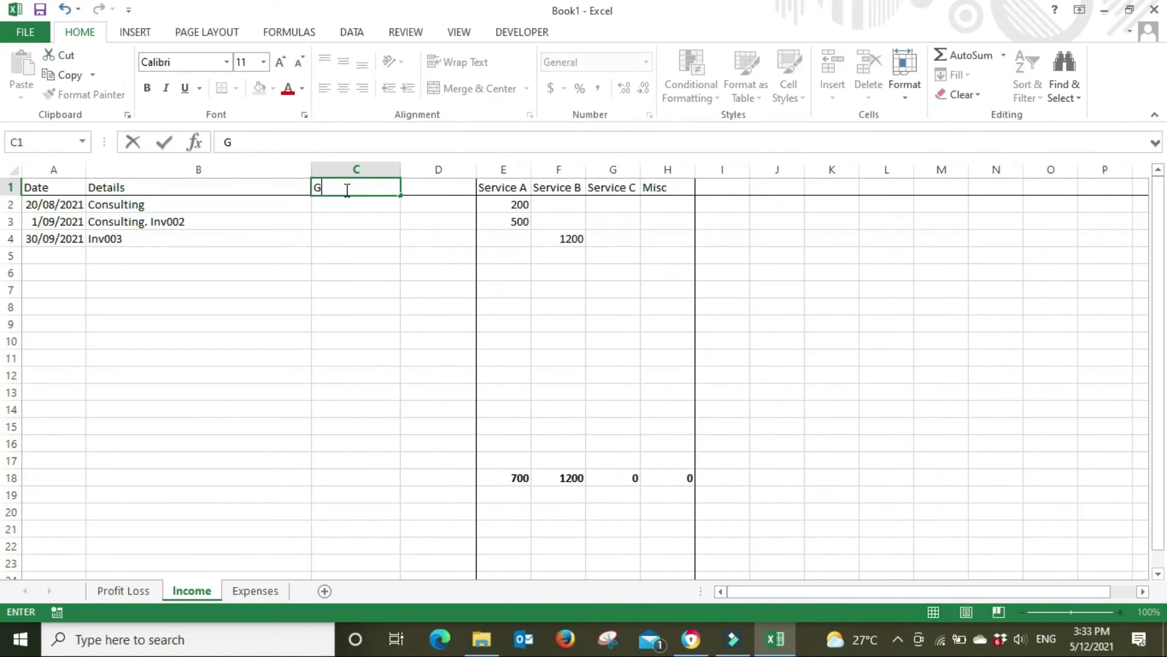
text(ross)
key(Tab)
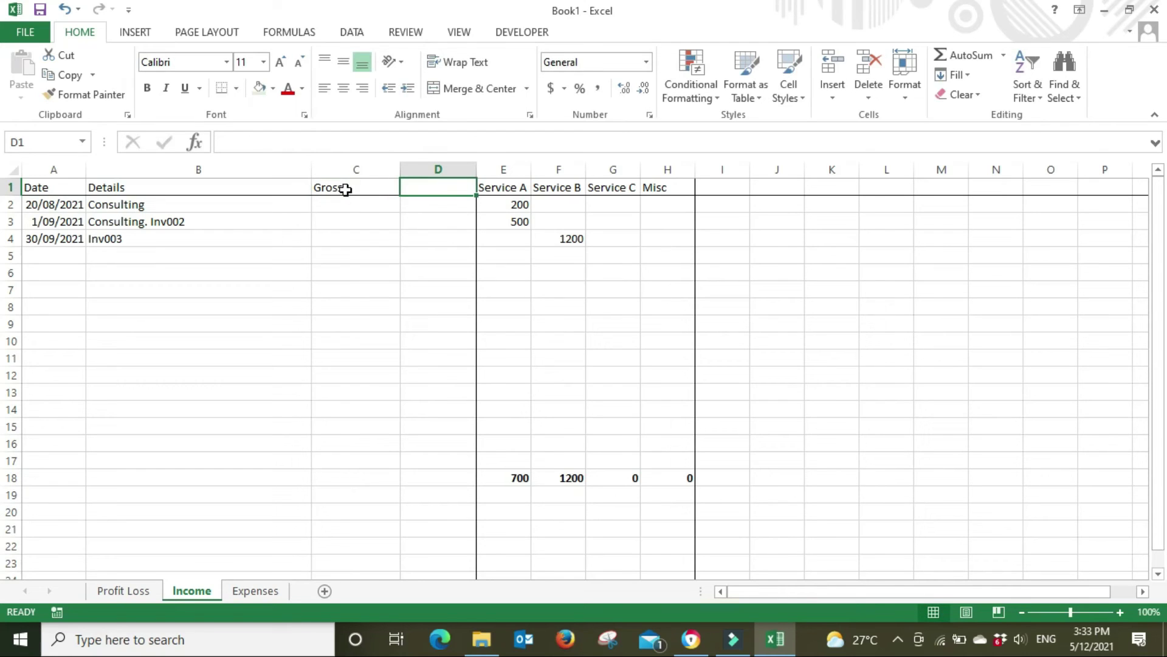
text(GST)
key(Return)
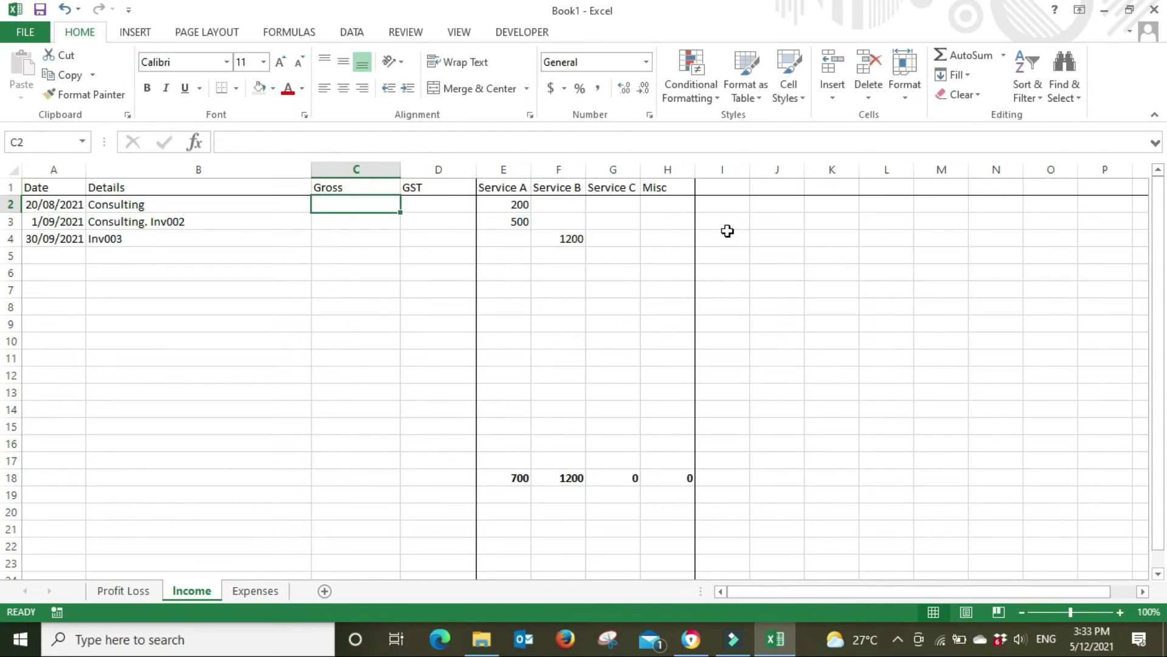
text(200)
key(Tab)
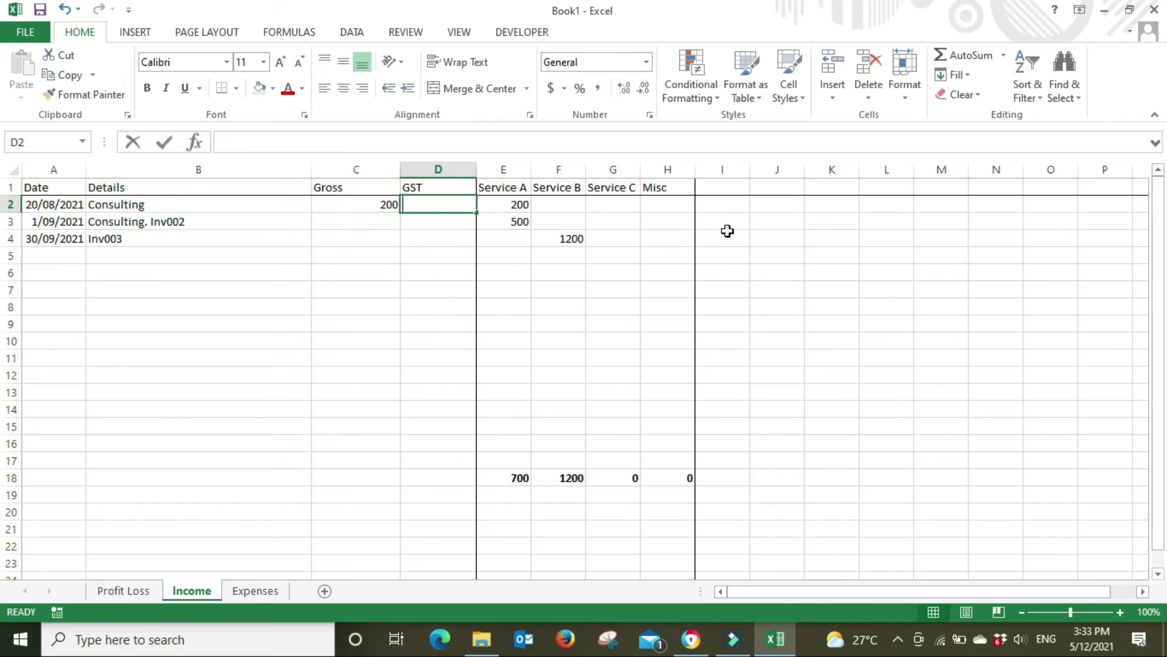
text(+)
key(Left)
text(/)
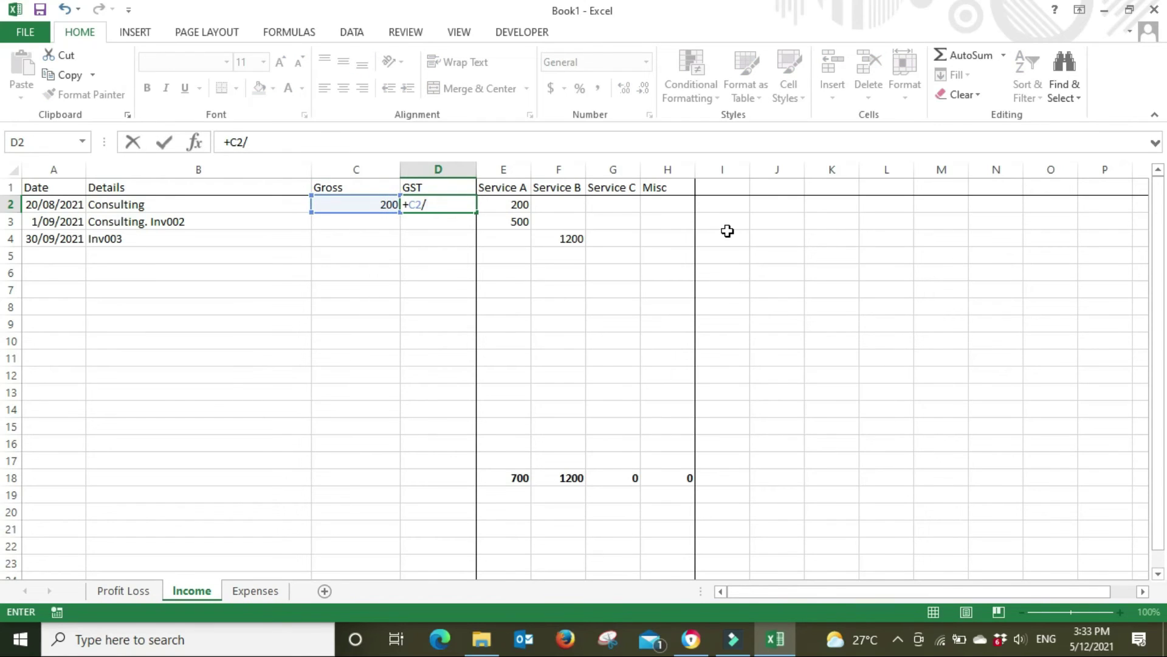
text(11)
key(Return)
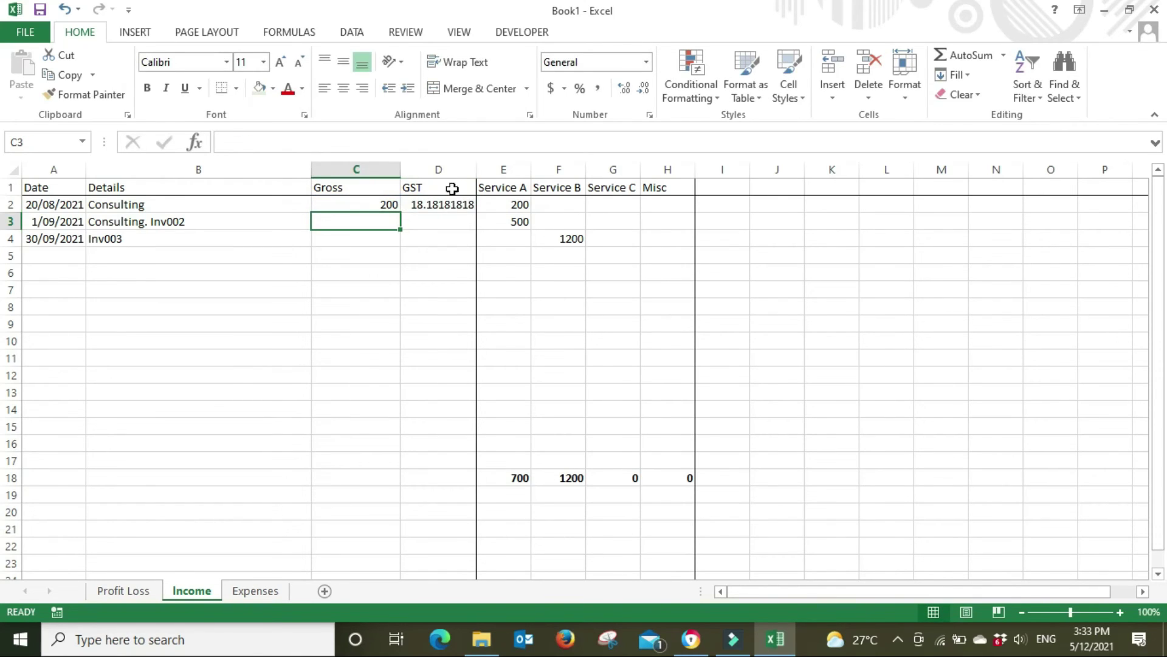
Step: Apply Comma Style two-decimal format to the GST and Gross columns
click(450, 170)
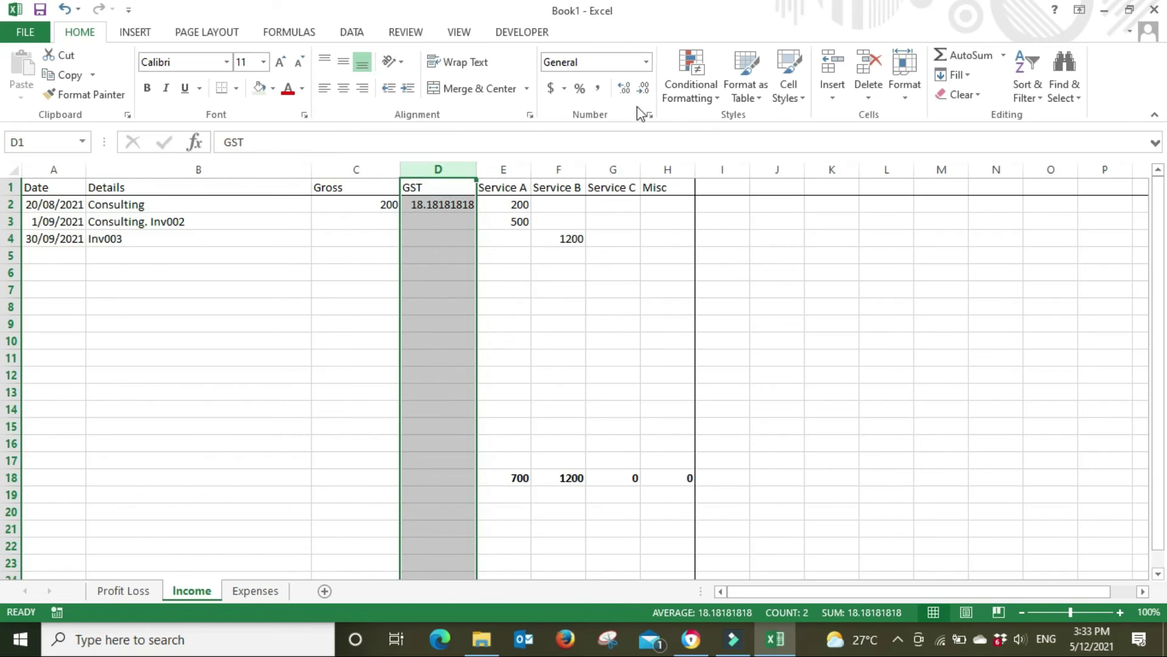
click(599, 93)
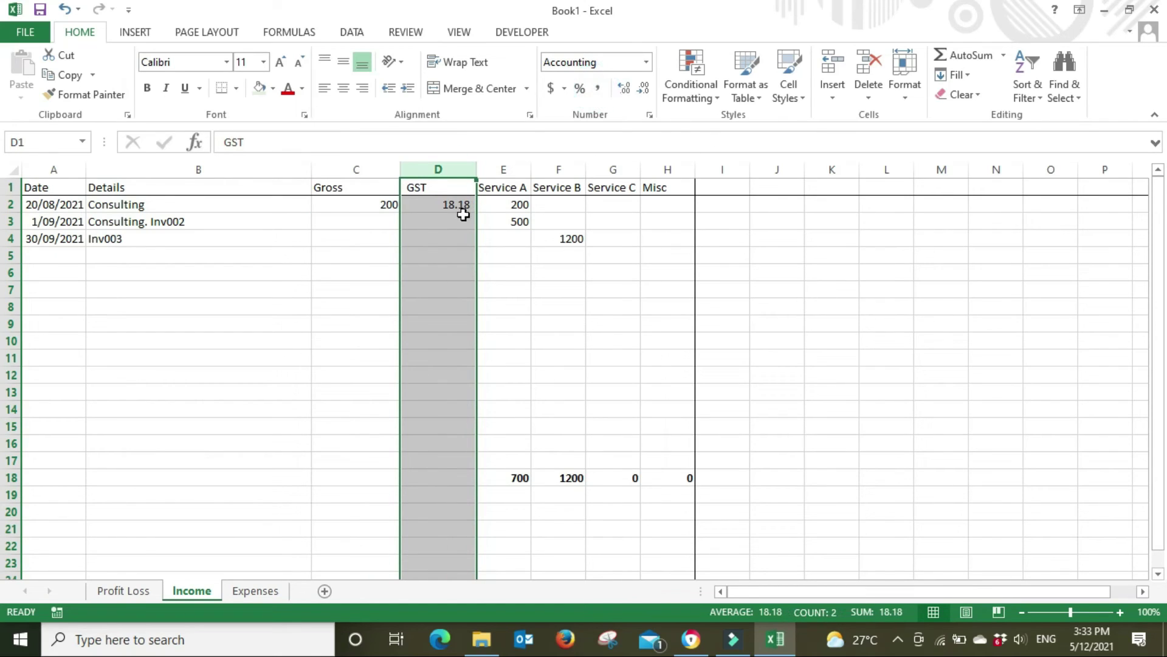
click(386, 169)
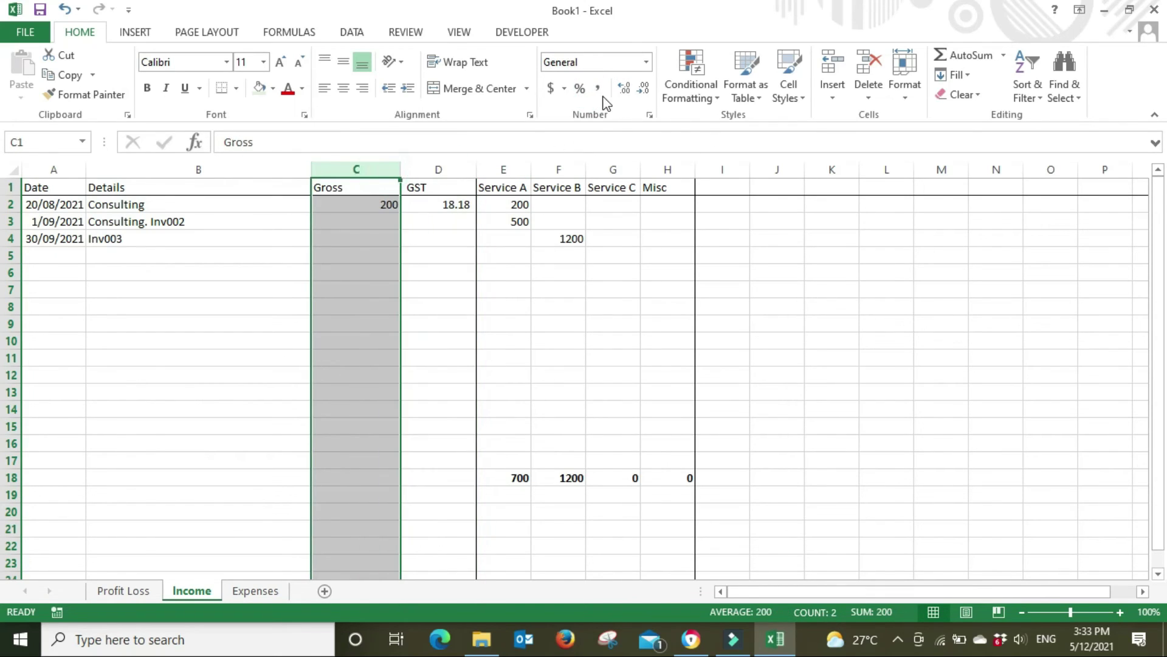
click(598, 89)
Step: Enter the net service formula =C2-D2 in E2
click(520, 205)
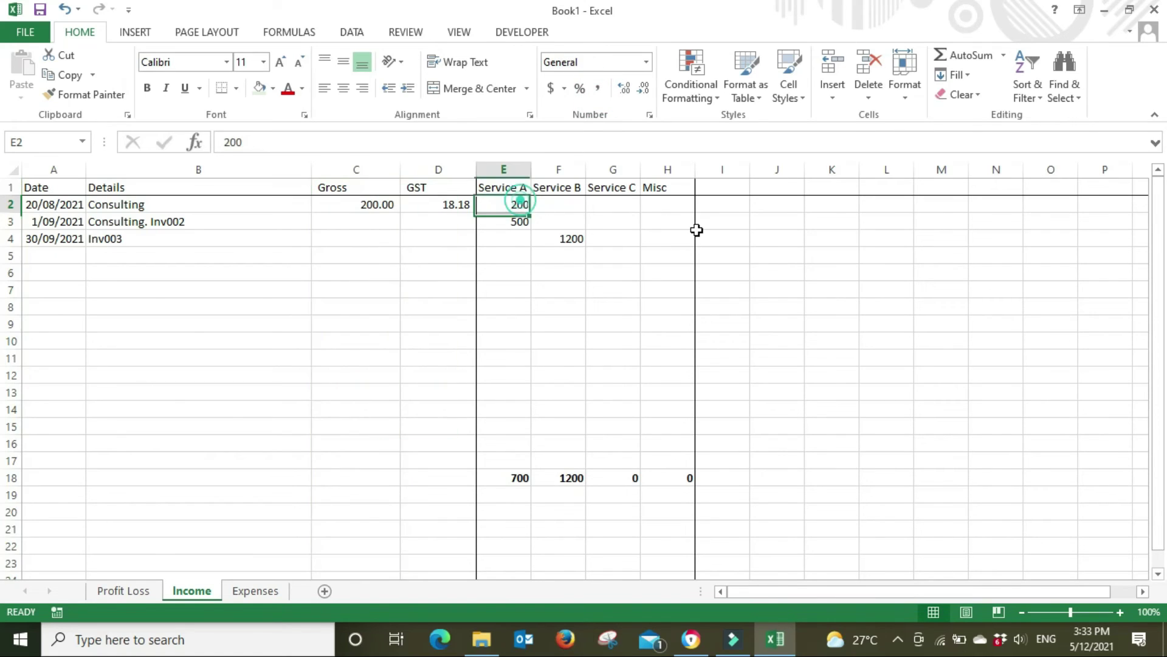
text(+)
key(Left)
key(Left)
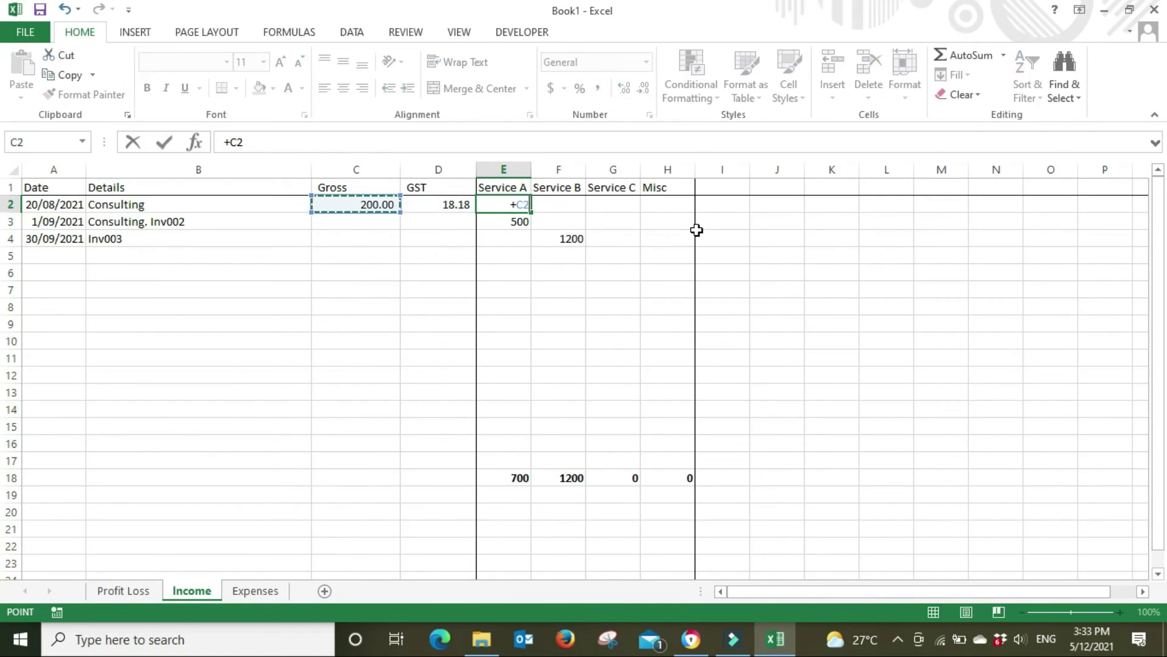
text(-F2)
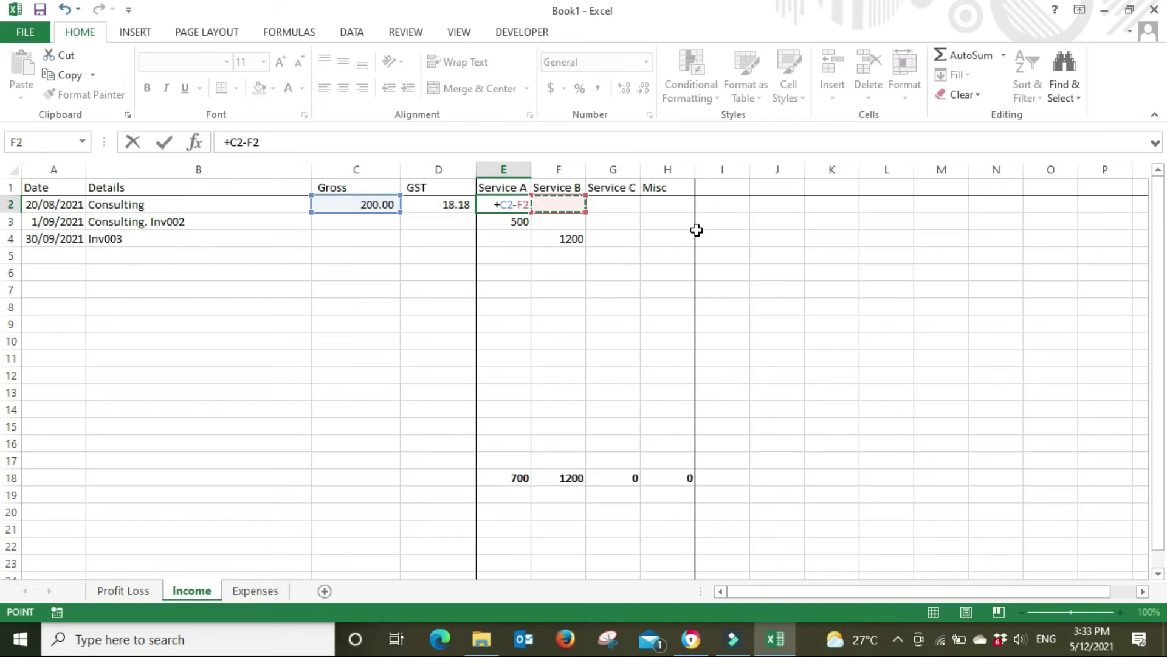
key(Left)
key(Left)
key(Return)
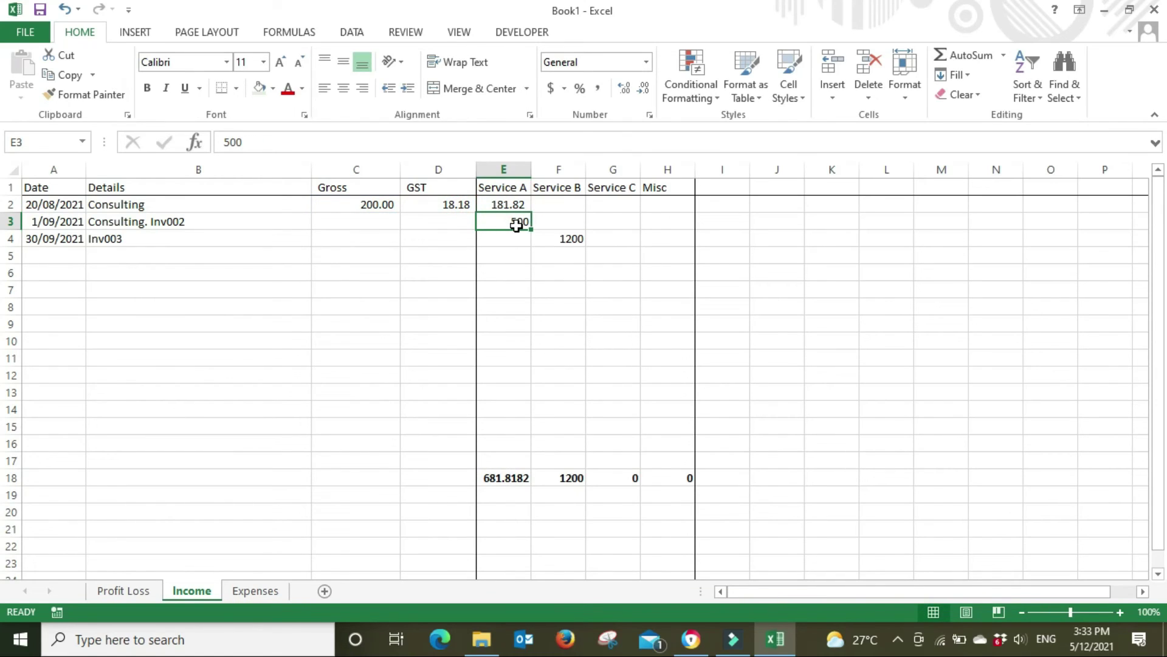
Step: Enter 500 as the Inv002 gross in C3 and copy the GST formula into D3
click(373, 222)
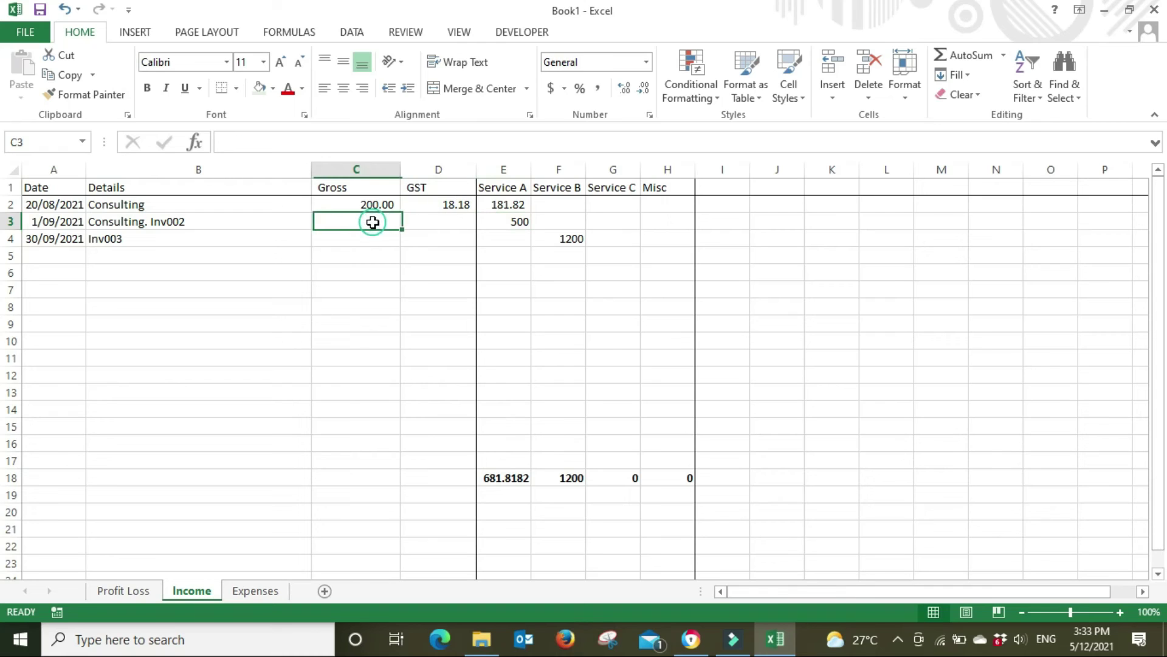
text(500)
key(Tab)
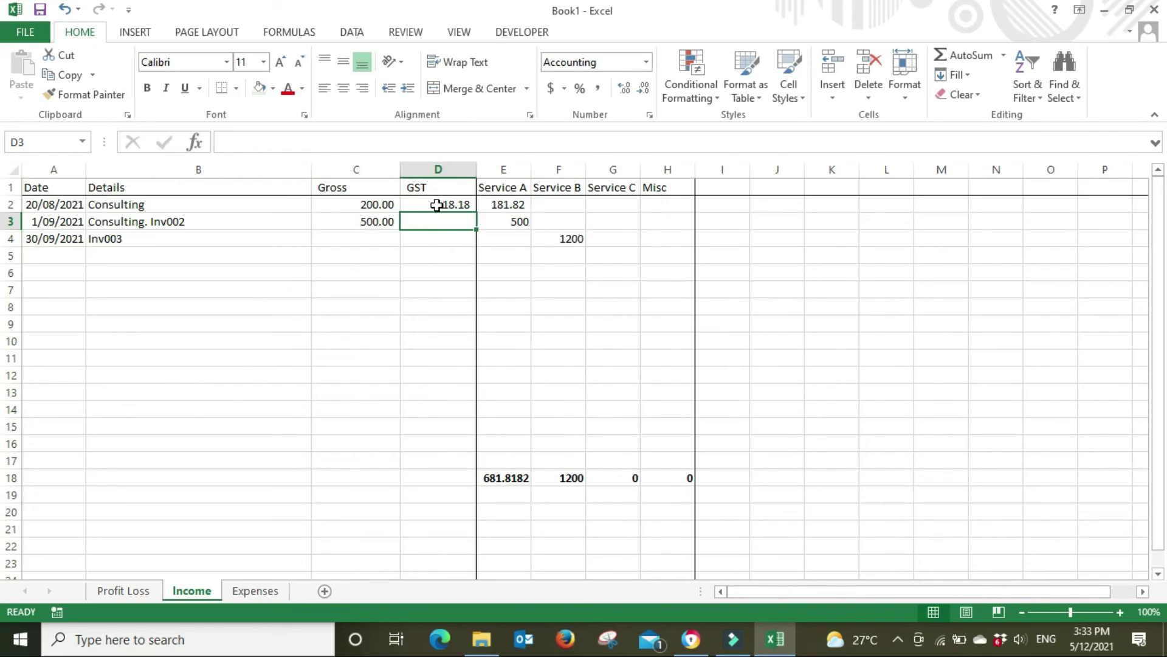
click(436, 205)
key(ctrl+c)
key(Down)
key(ctrl+v)
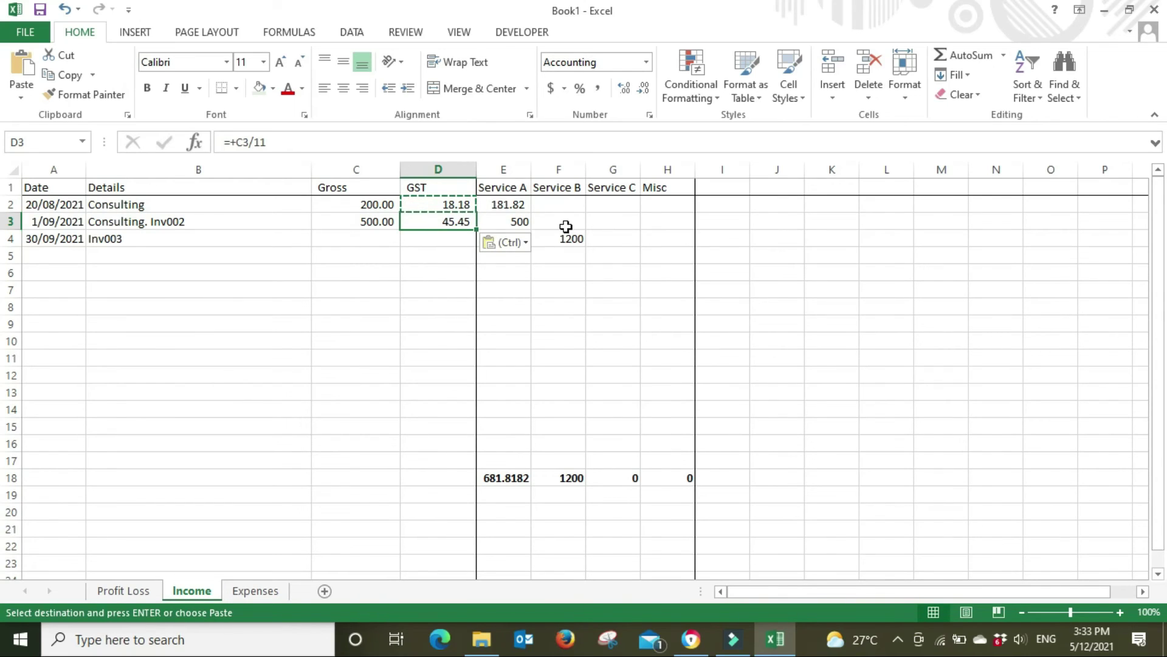
Step: Enter the net service formula =C3-D3 in E3
click(514, 222)
text(+)
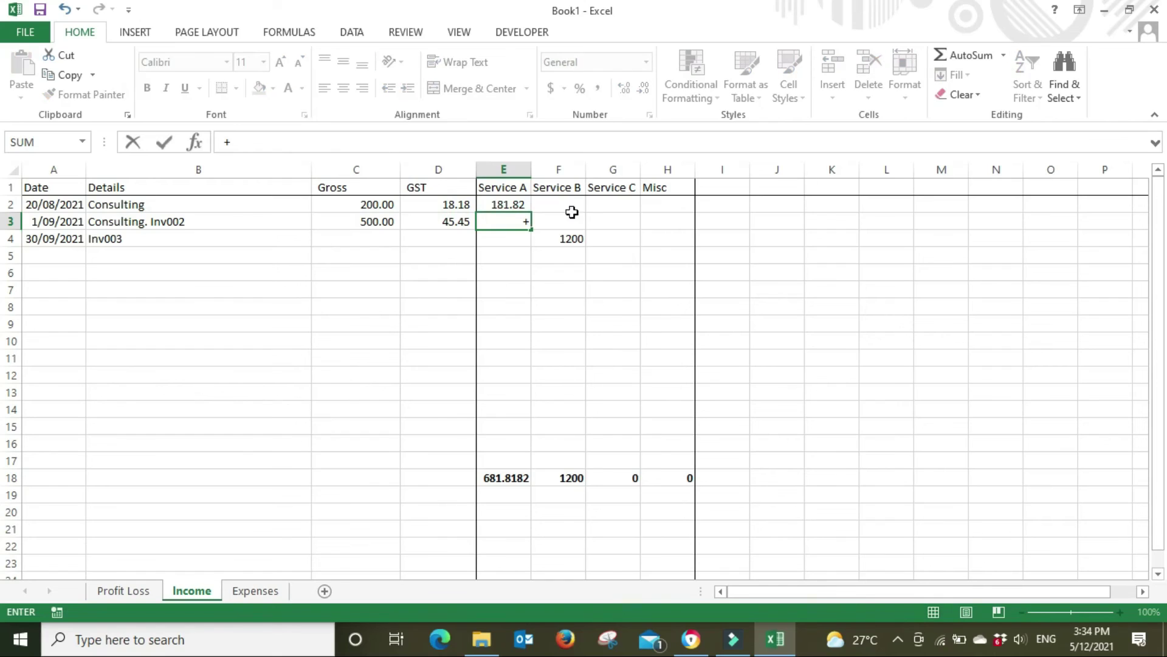
click(387, 223)
text(-)
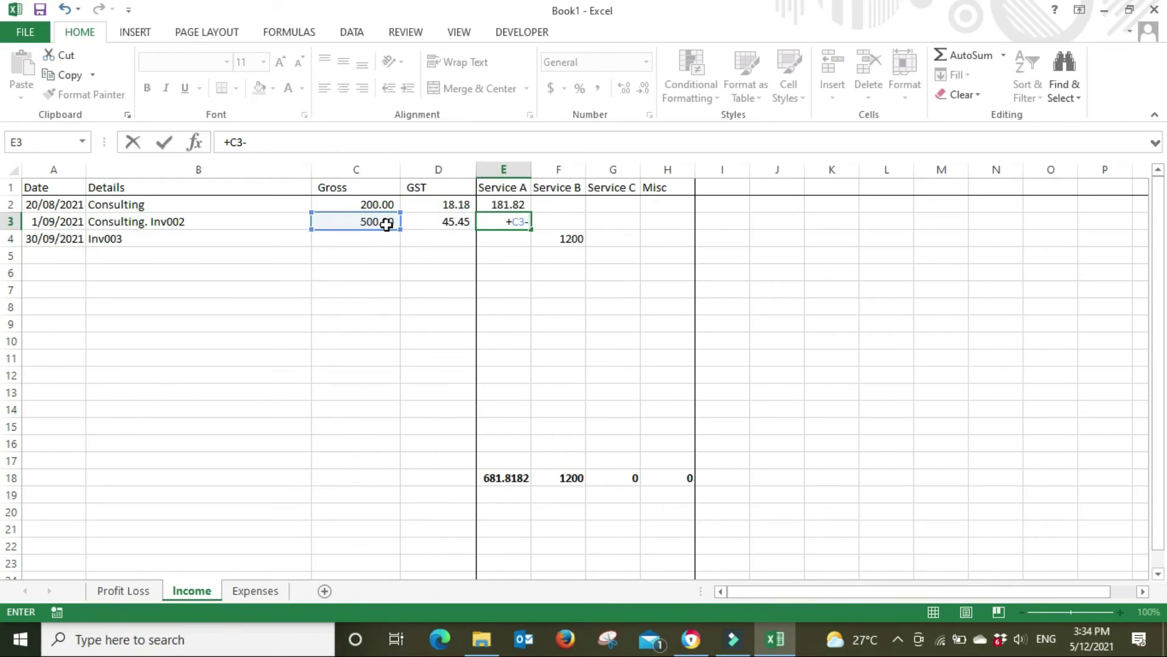
click(439, 223)
key(Return)
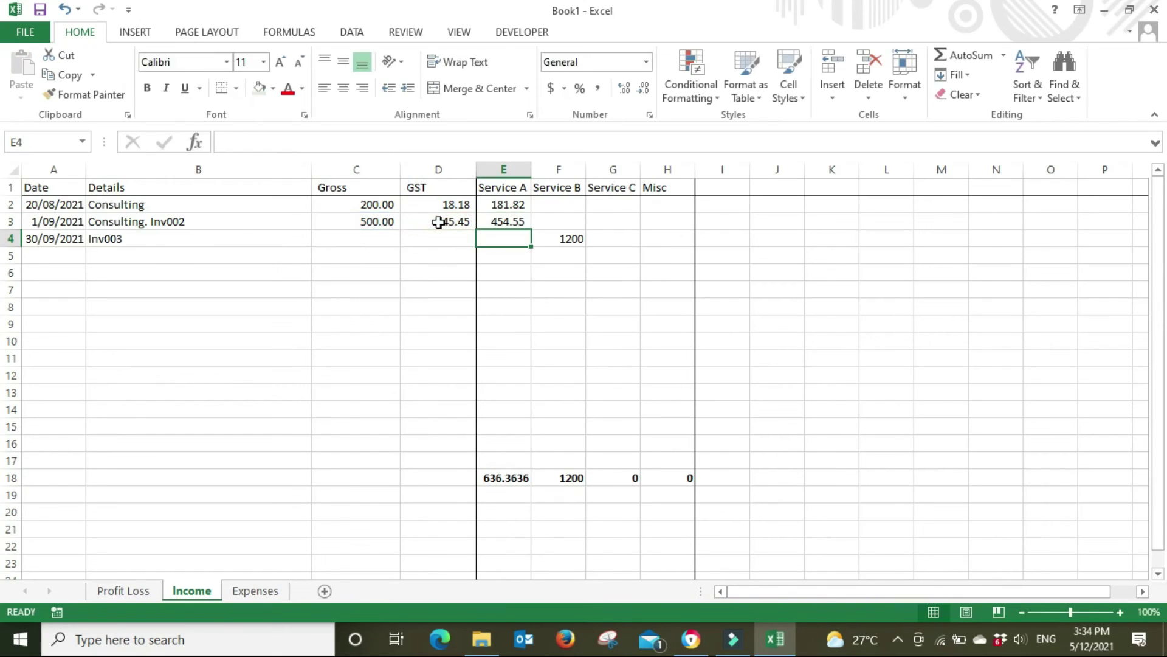
Step: Enter 1,200 as the Inv003 gross in C4 and extend the GST formula to D4
click(373, 240)
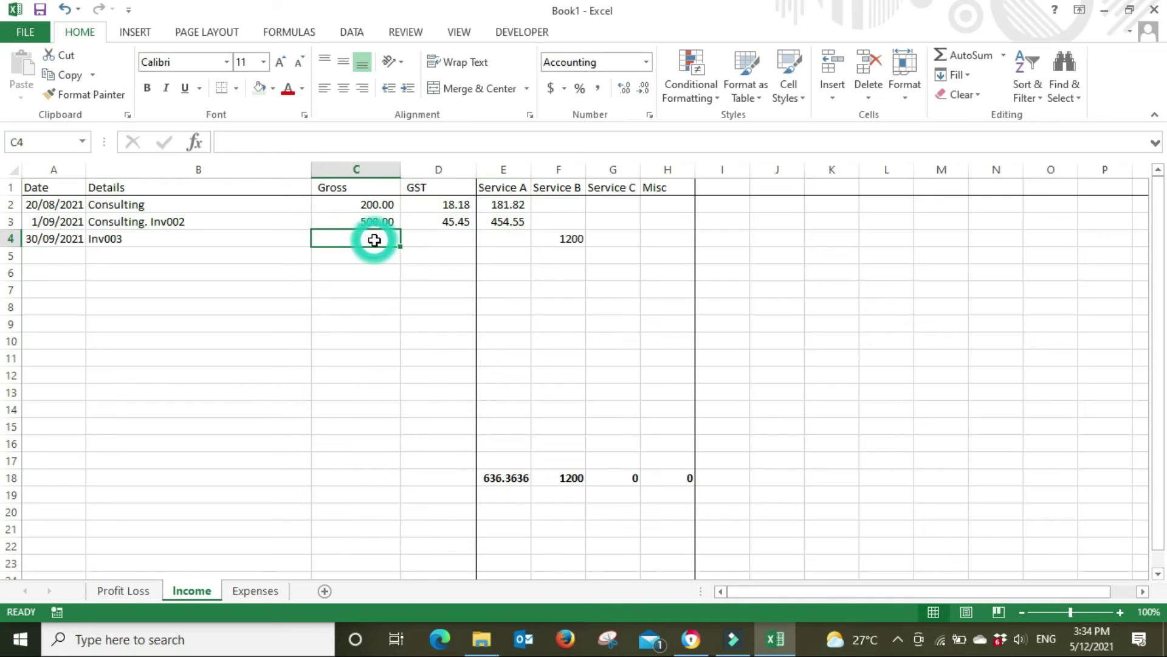
text(1,200)
key(Tab)
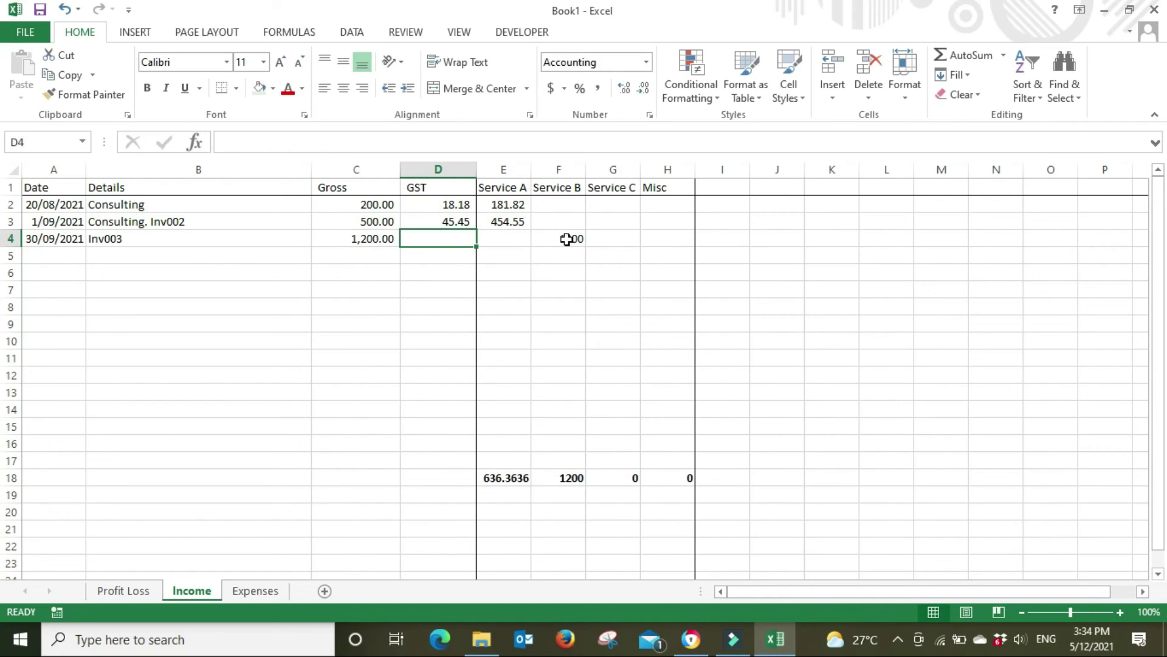
click(463, 222)
drag(478, 228, 478, 243)
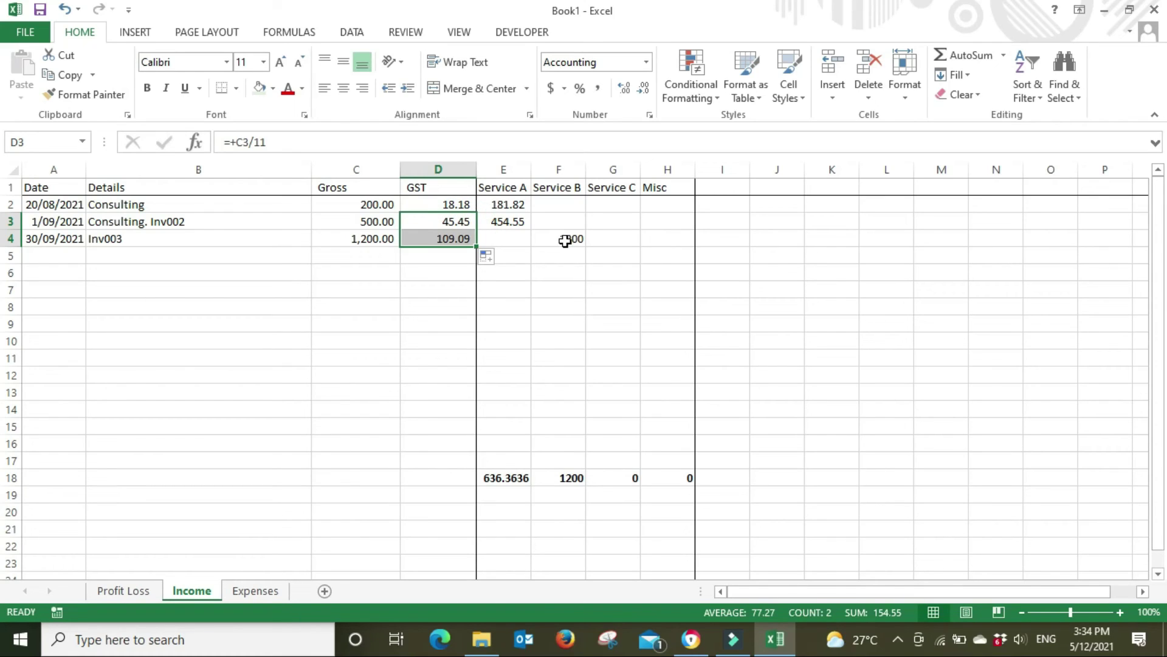
Step: Replace the 1200 in F4 with the net formula =C4-D4
click(566, 239)
text(+)
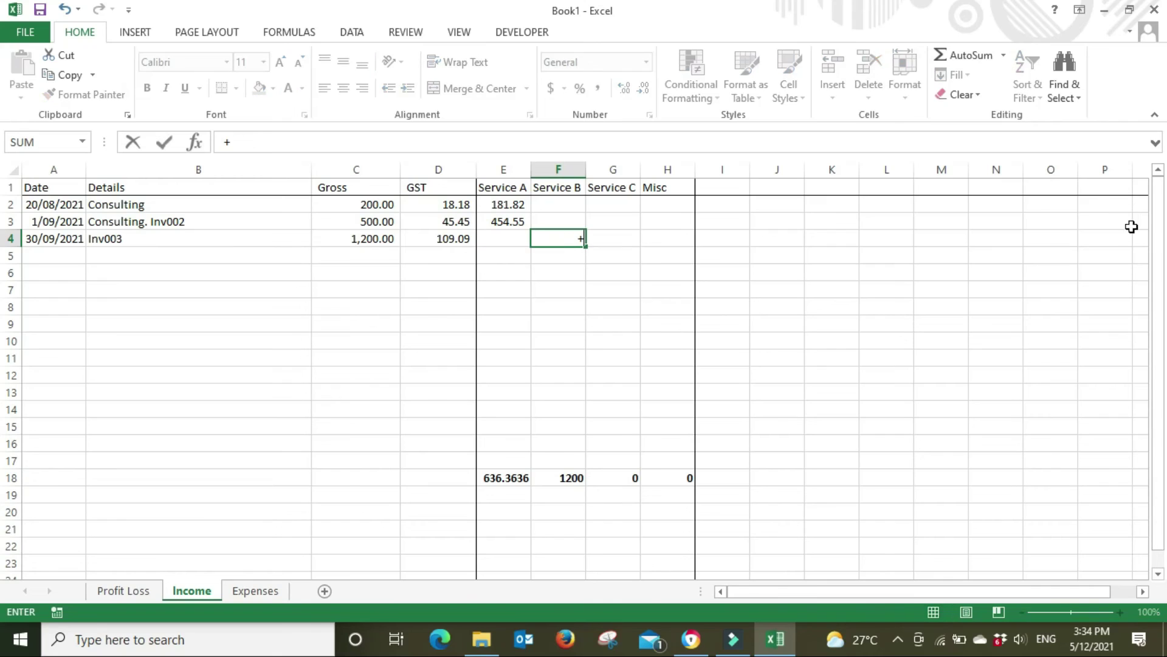
click(365, 237)
text(-)
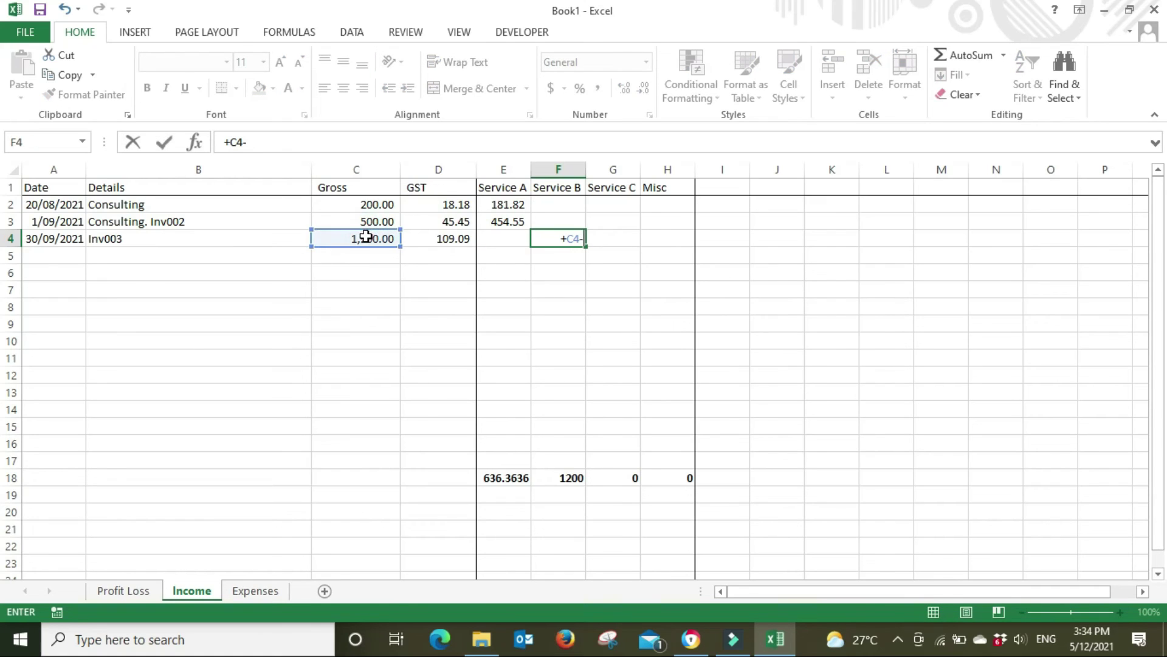
click(436, 241)
key(Return)
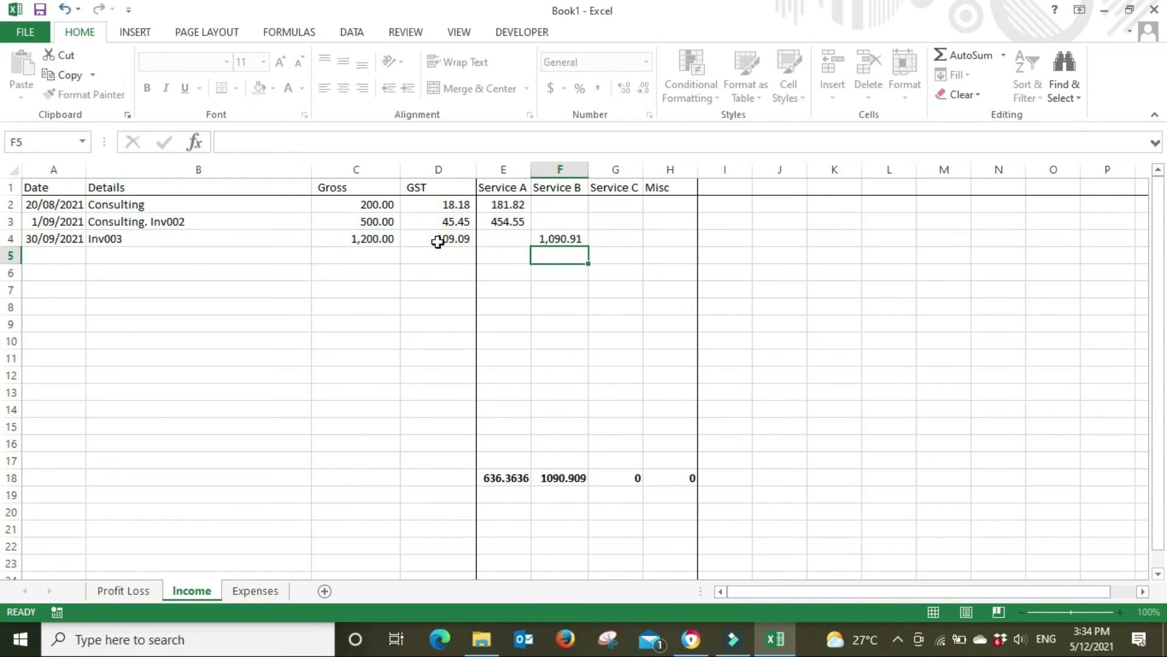
click(925, 318)
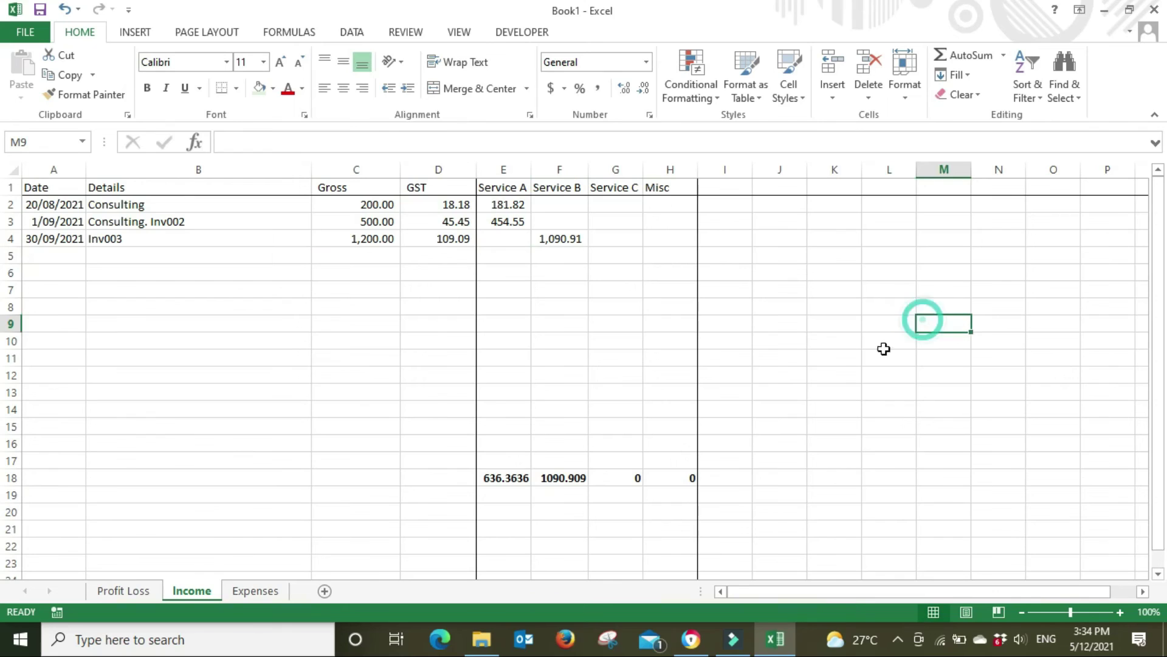
Step: AutoSum the GST column into D18 and check the Profit Loss sheet
click(450, 478)
click(969, 61)
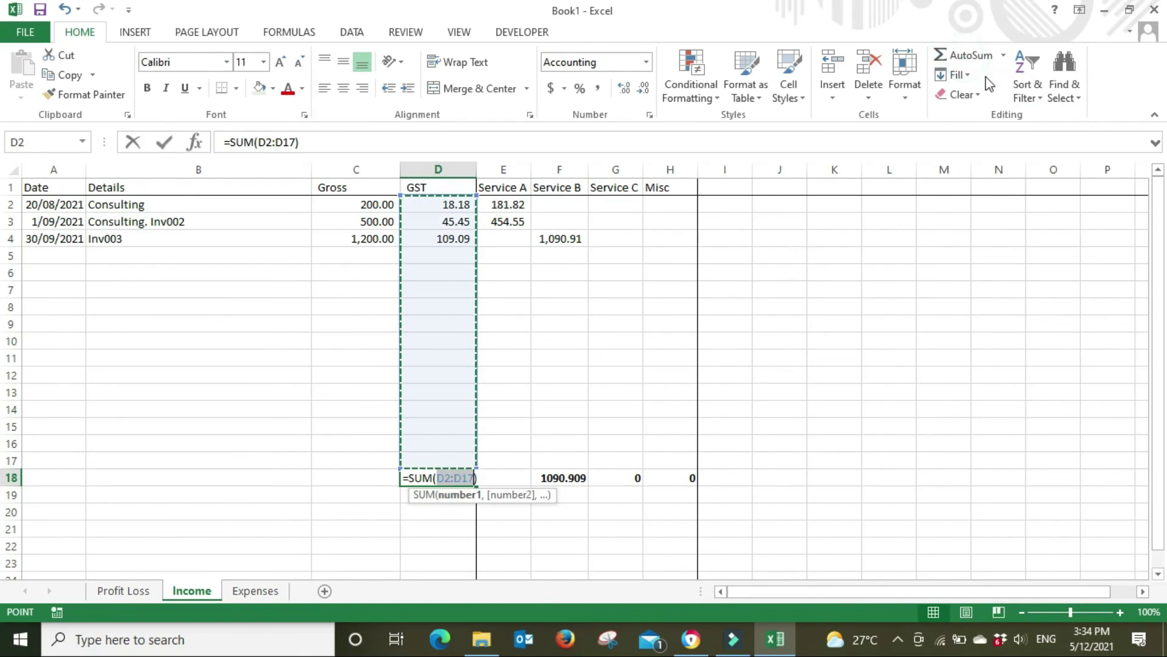
key(Return)
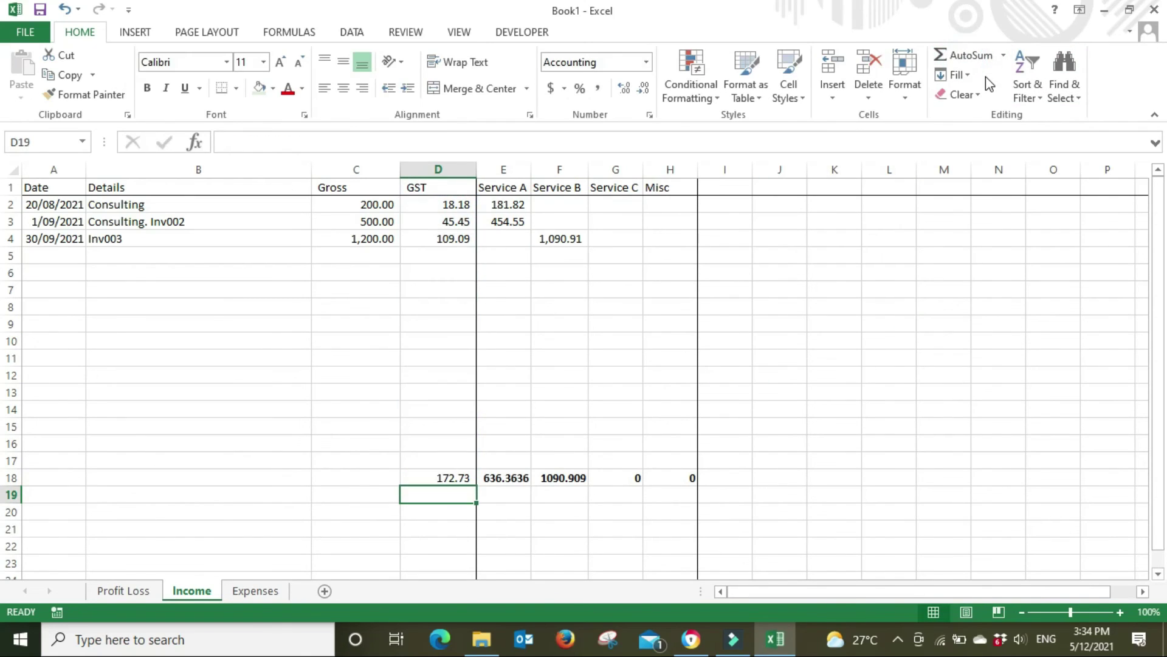
click(449, 478)
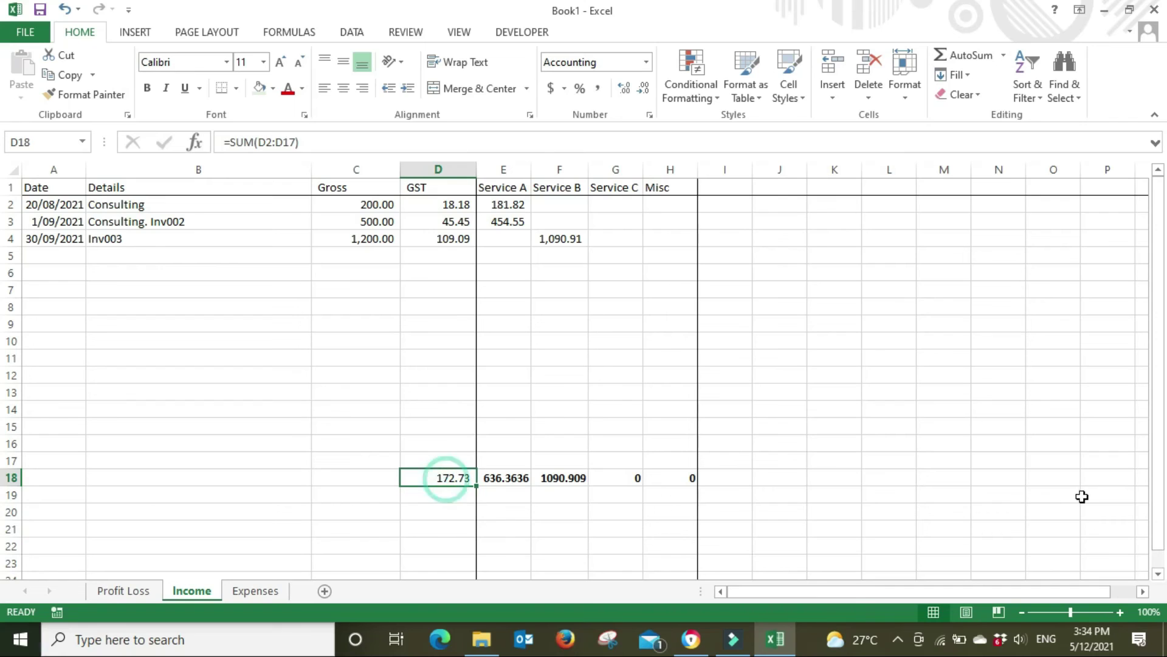
click(830, 393)
click(123, 591)
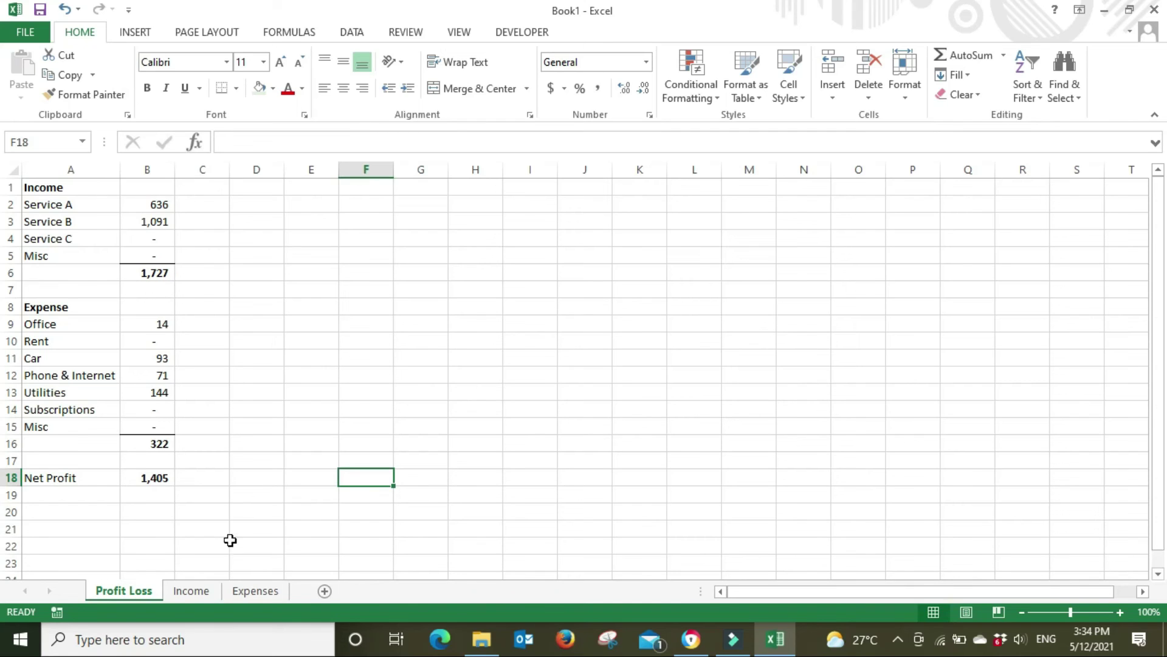
click(195, 591)
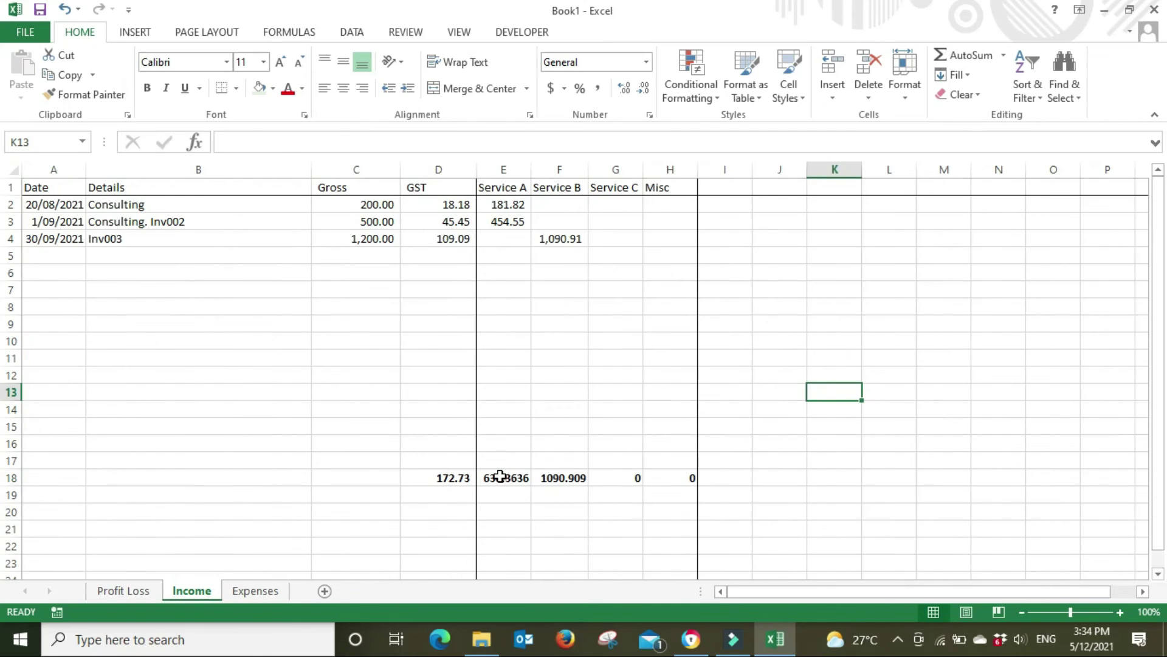
Step: Apply Comma Style to the service totals E18:H18, then review Expenses and Profit Loss
drag(502, 476, 693, 478)
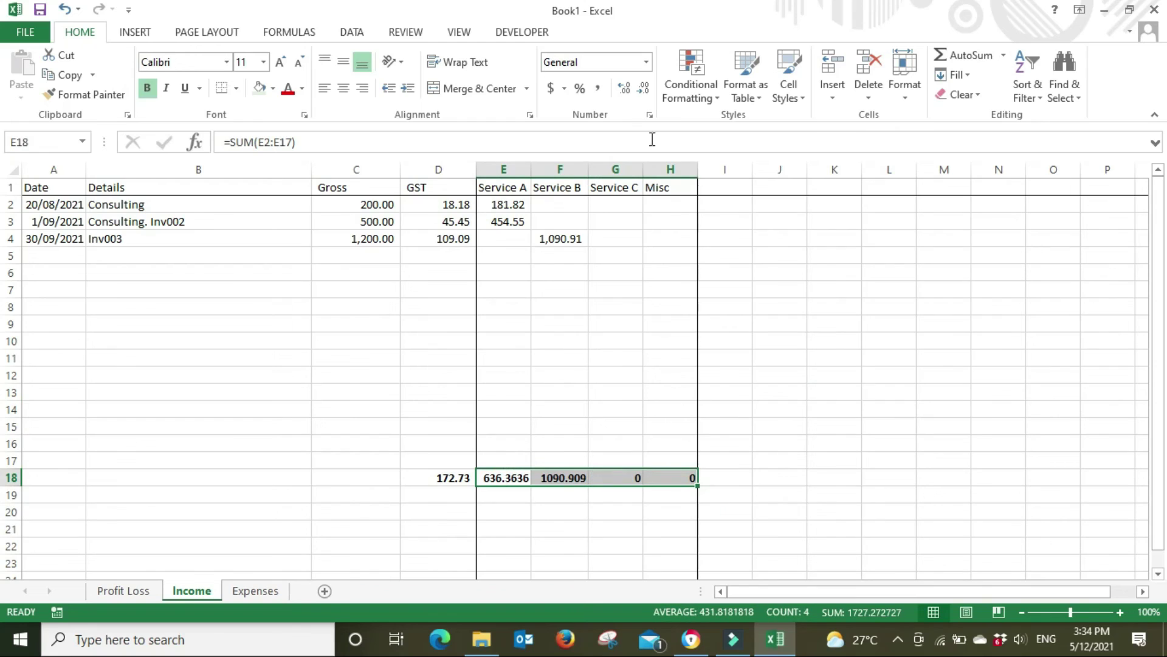
click(598, 88)
click(941, 389)
drag(499, 475, 548, 477)
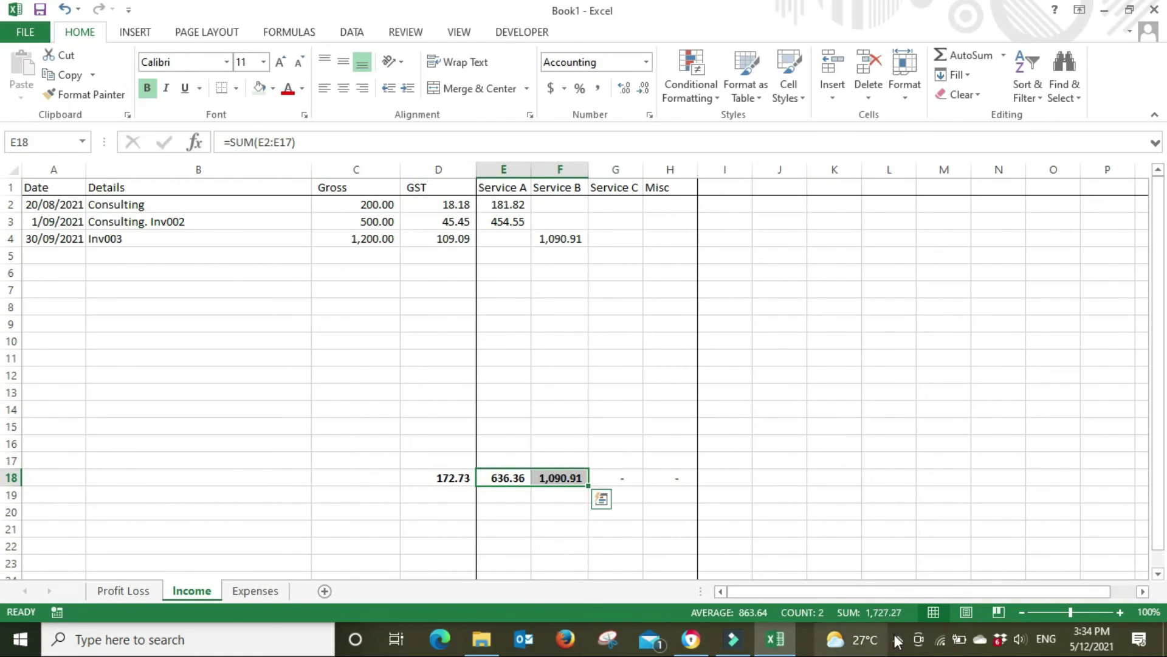
click(256, 591)
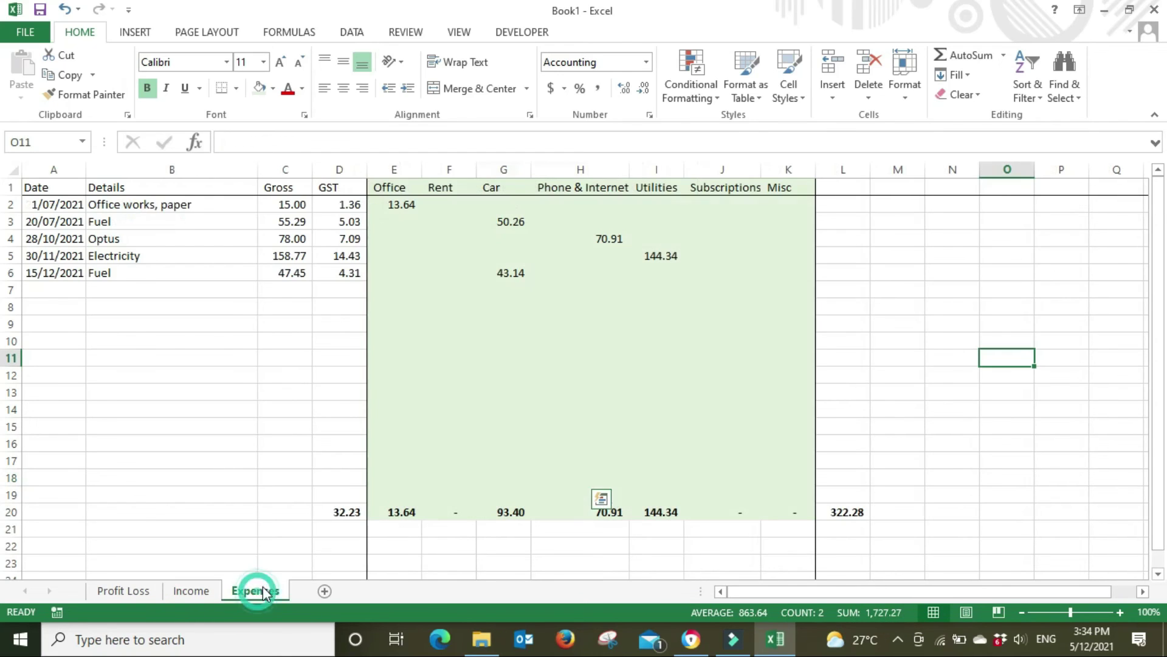
click(121, 591)
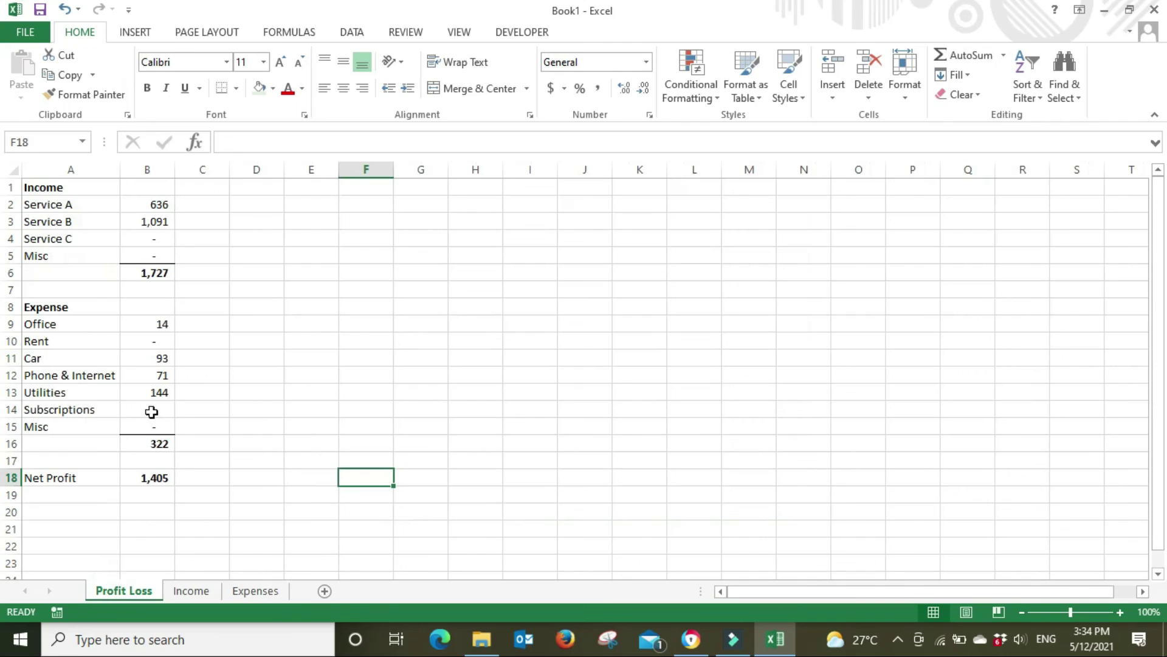